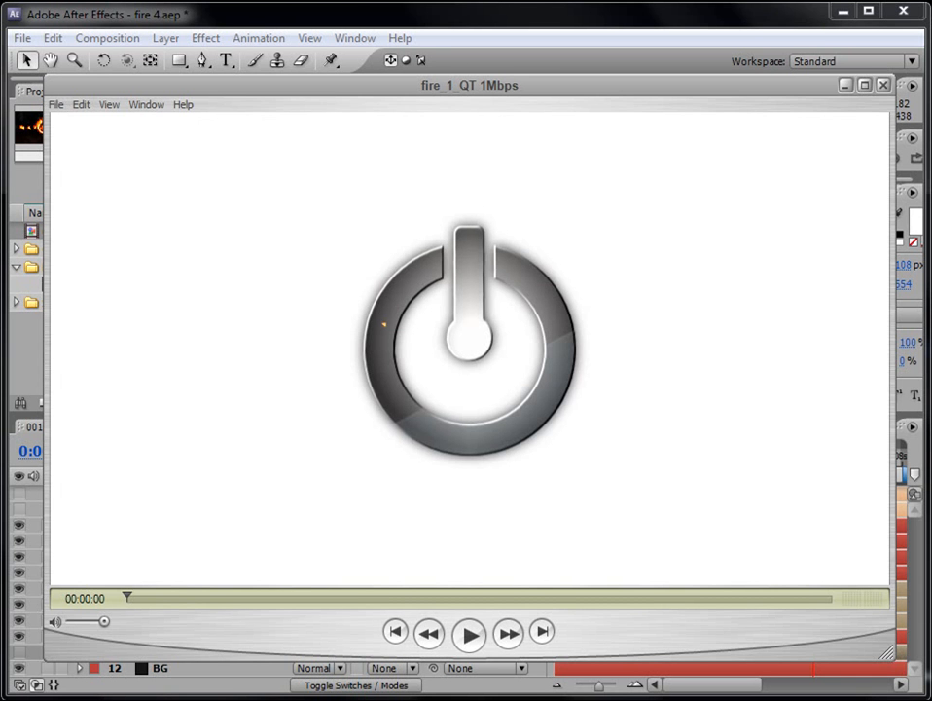
Play the finished fire animation preview to its end and close the player
click(470, 634)
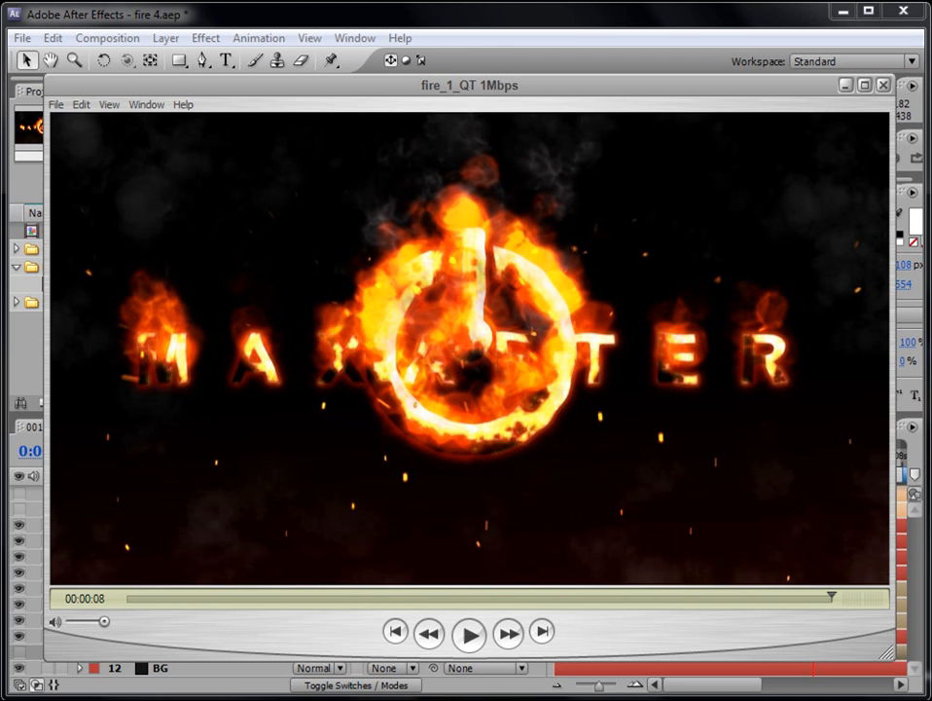
click(883, 86)
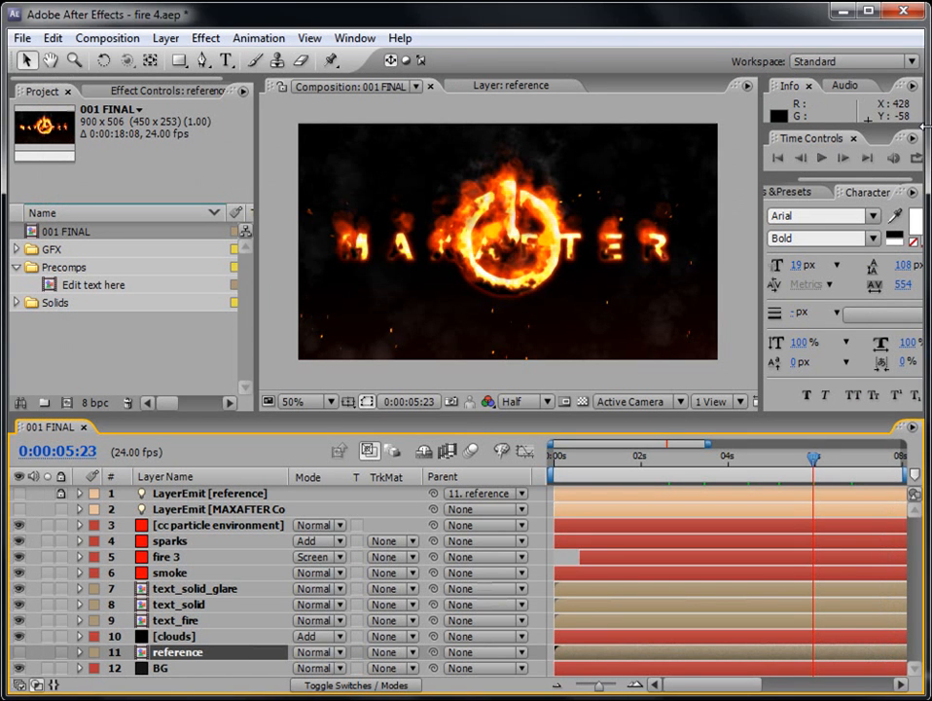
Collapse the Precomps folder and create a new project folder named Tutorial
click(15, 271)
click(125, 346)
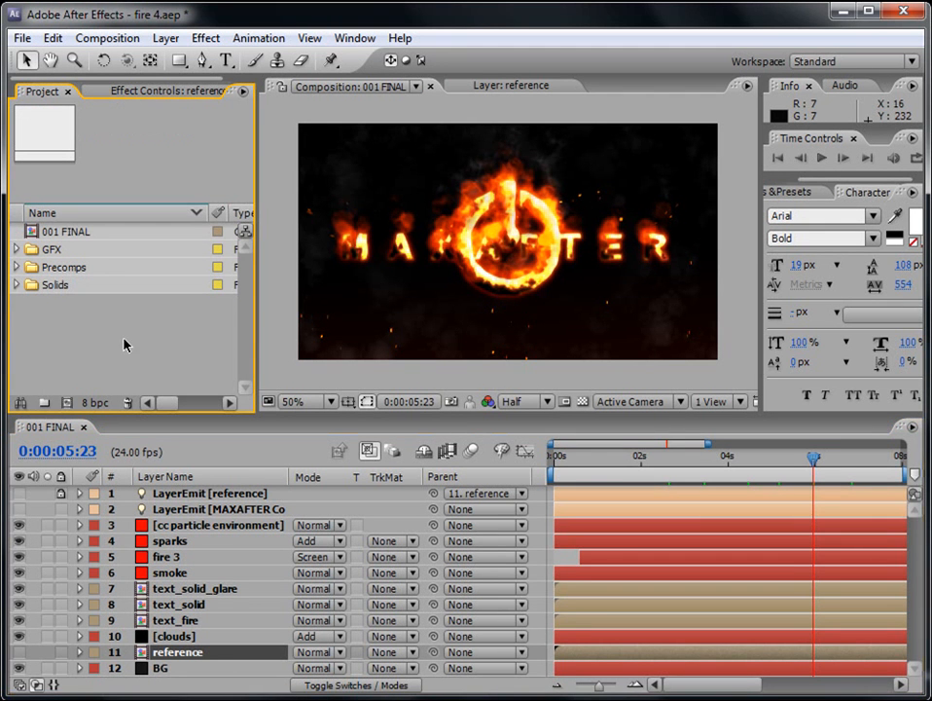
click(44, 402)
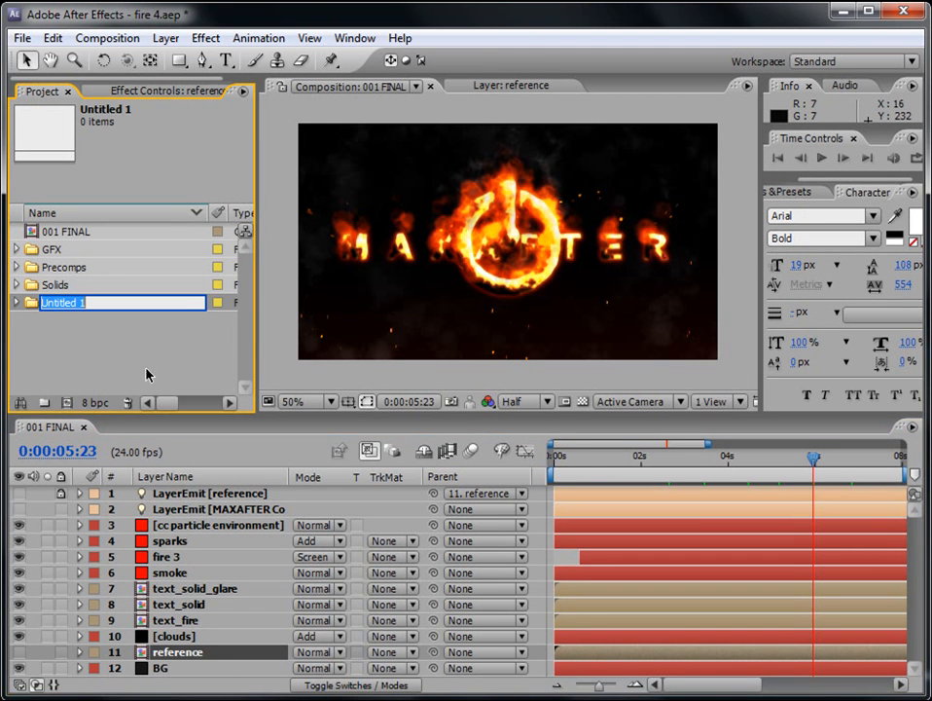
text(Tutorial)
key(Return)
click(144, 326)
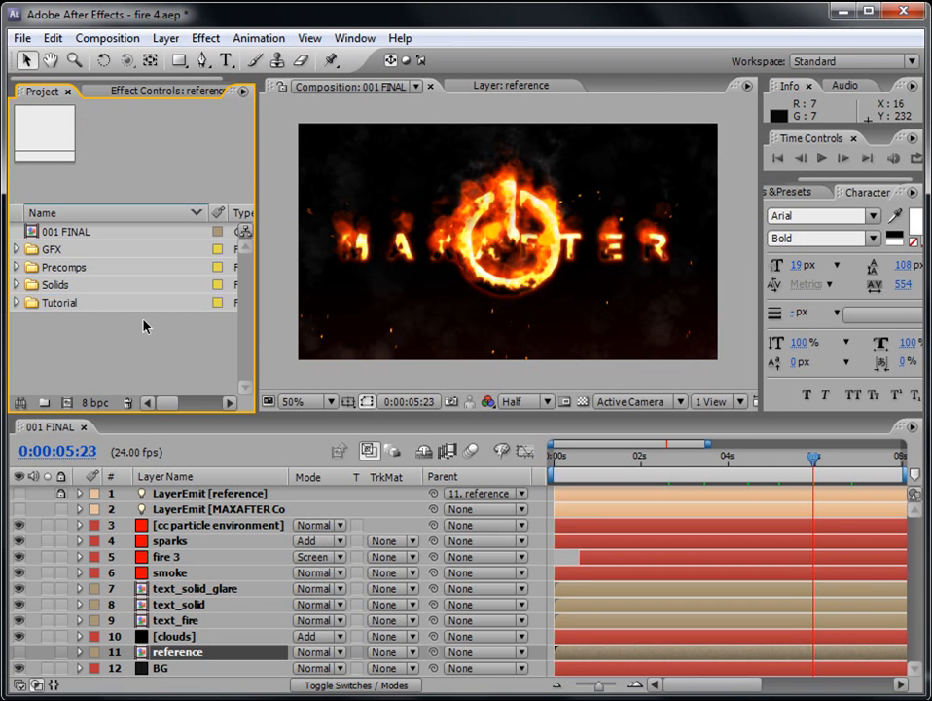
Create a 900 x 270, 24 fps composition named Edit Text Here, 0:00:18:08 long, in the Tutorial folder
click(88, 304)
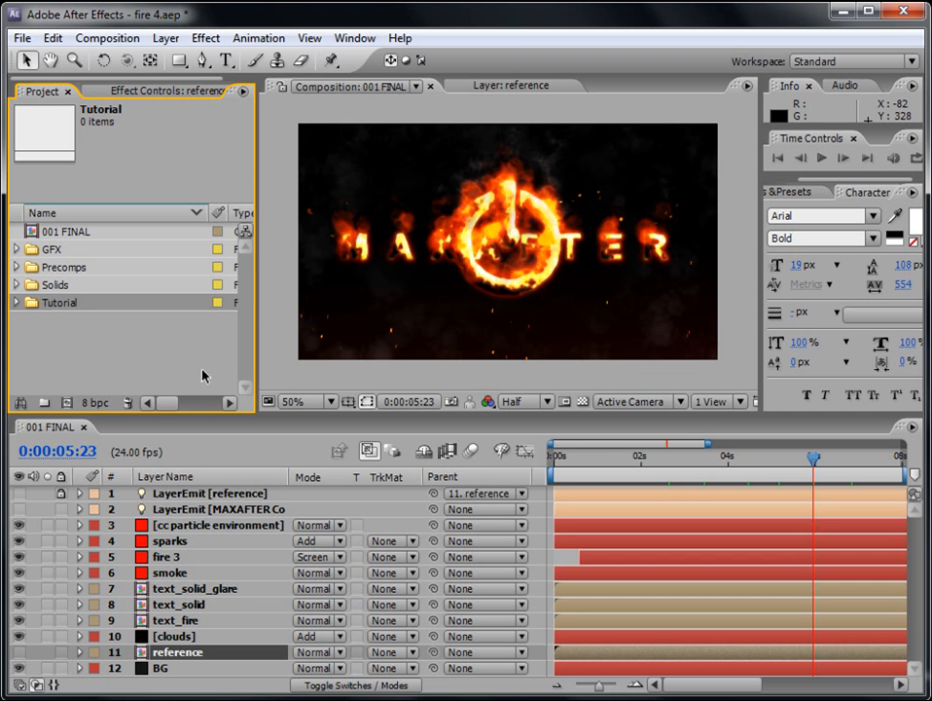
click(104, 41)
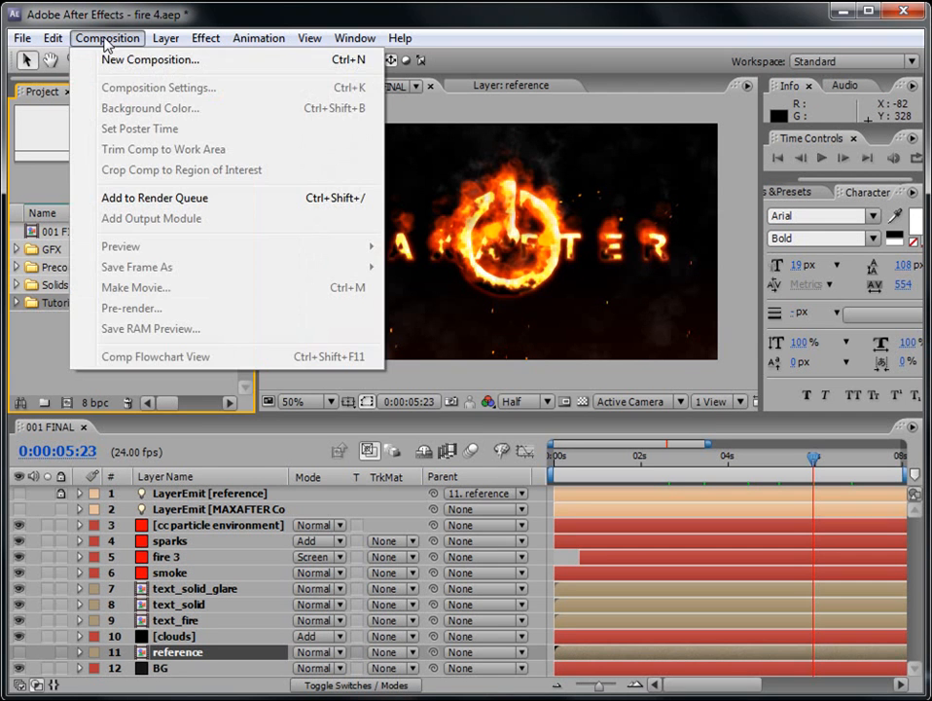
click(119, 60)
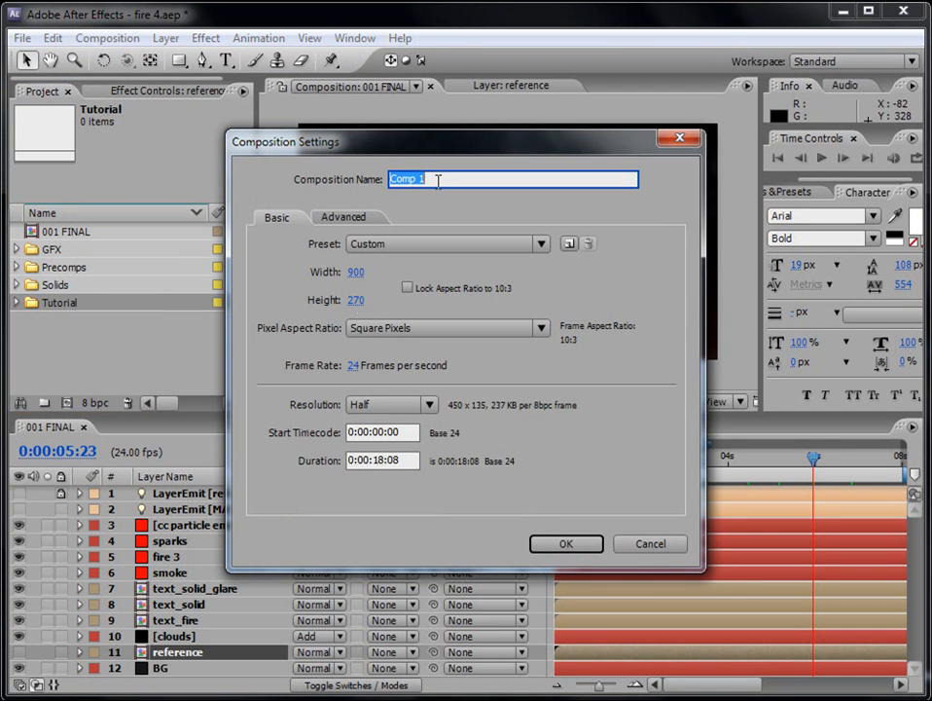
text(Ed)
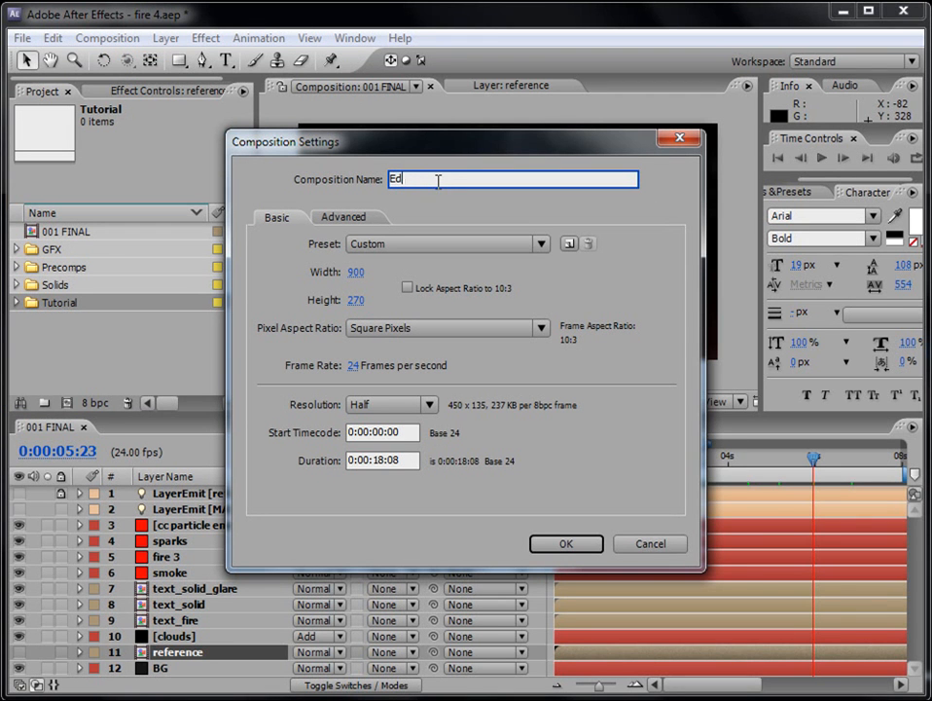
text(it Text Here)
click(570, 543)
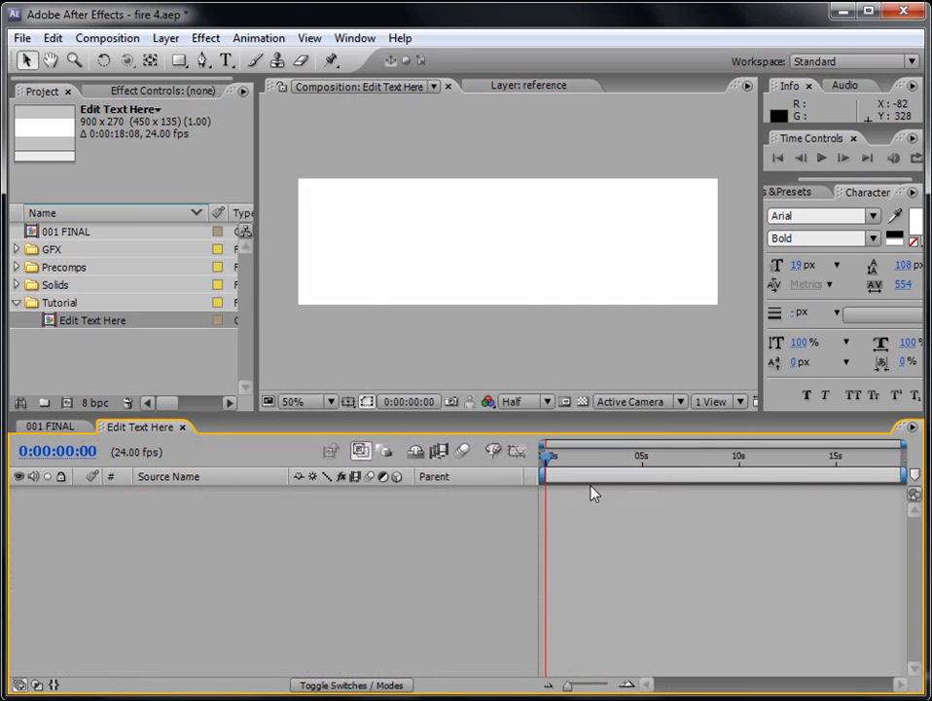
click(89, 352)
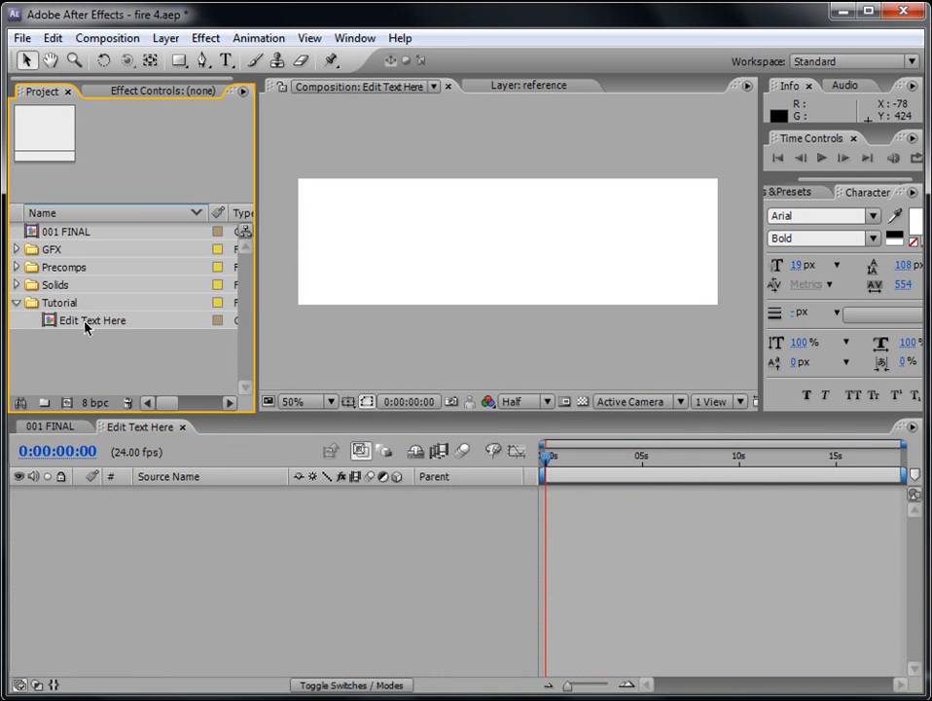
click(86, 322)
drag(64, 320, 27, 301)
click(16, 302)
click(16, 303)
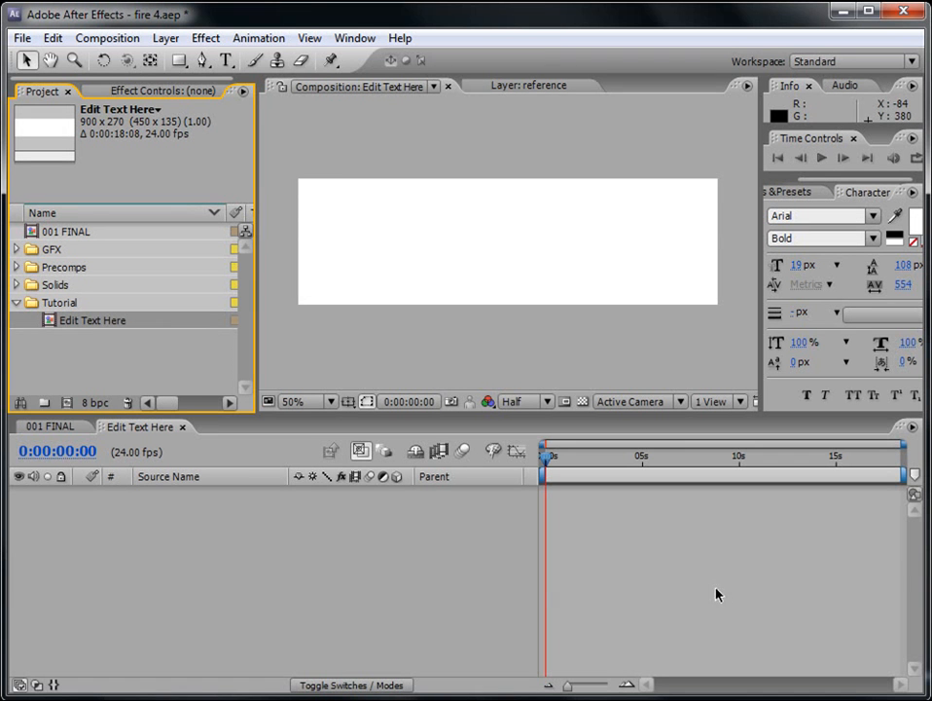
Add a text layer reading MAX to the Edit Text Here composition and return to the Selection tool
click(227, 61)
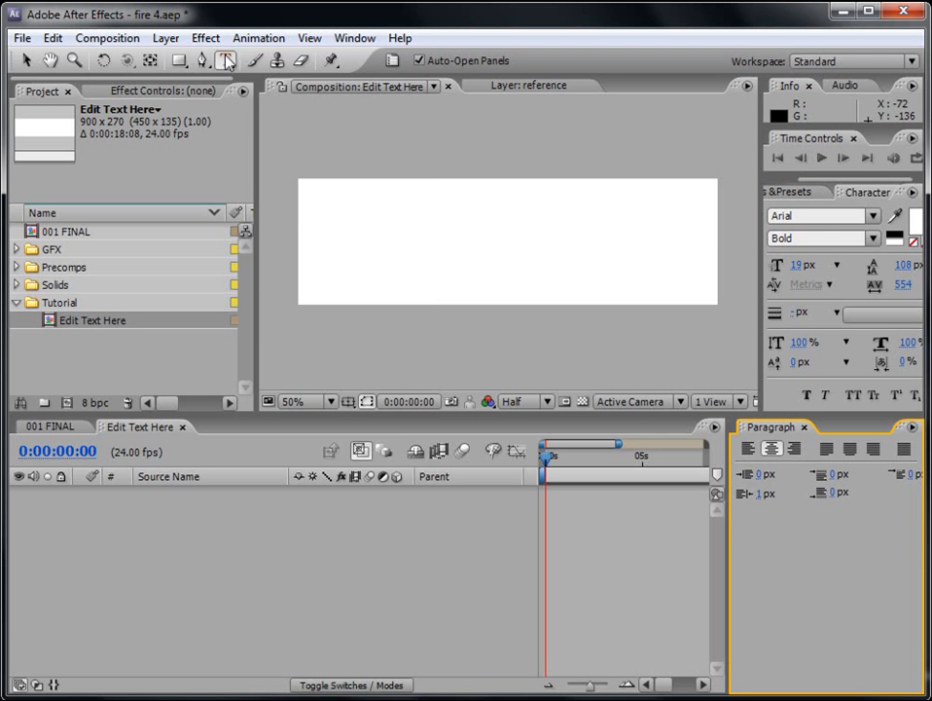
click(161, 39)
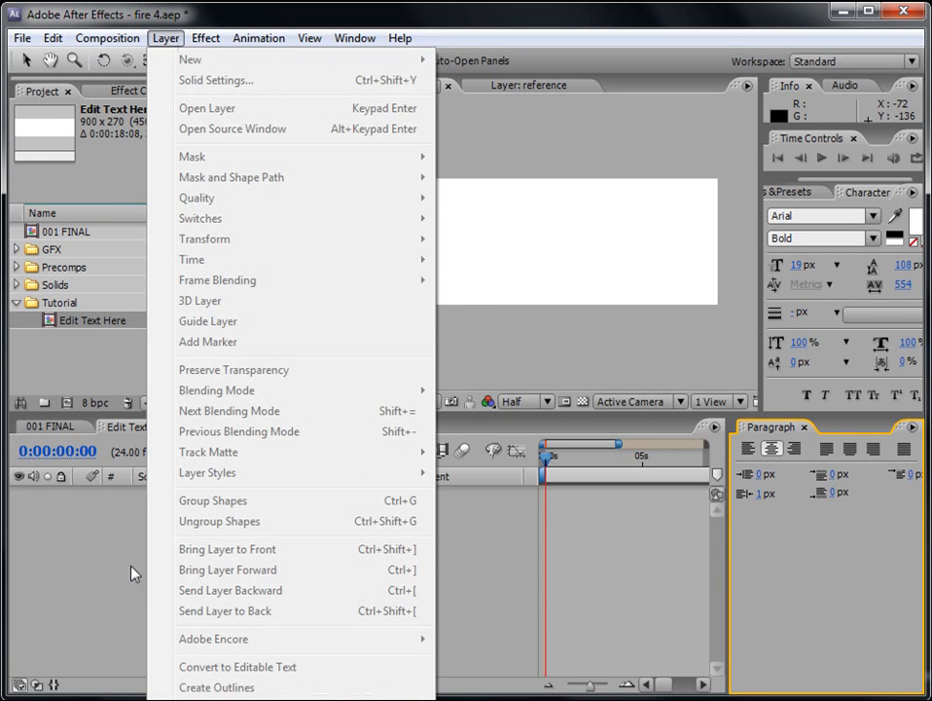
click(133, 574)
click(164, 39)
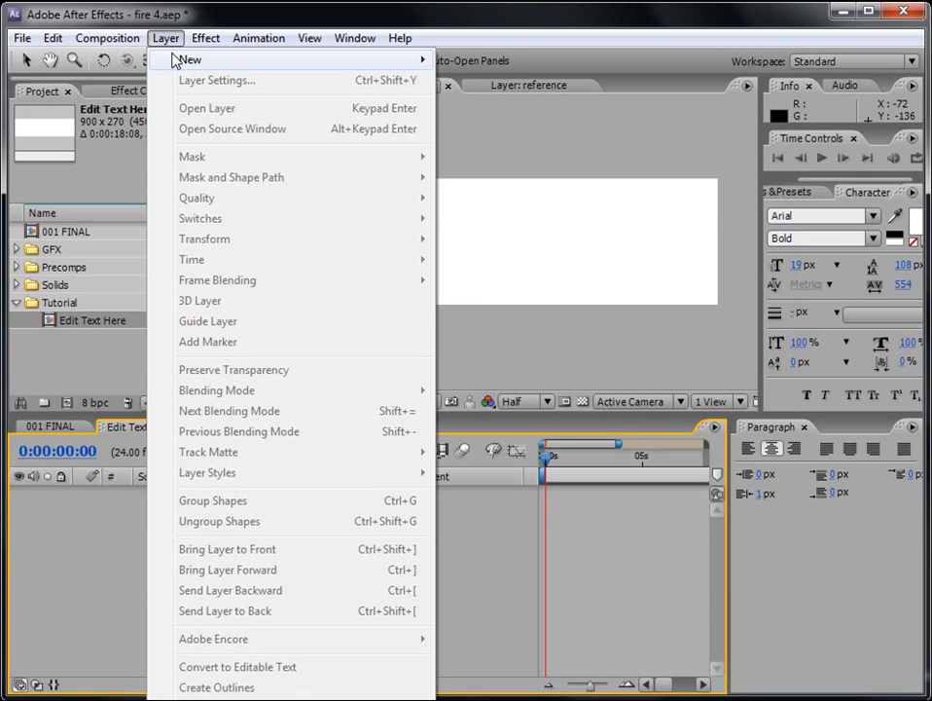
mouse_move(175, 60)
click(511, 58)
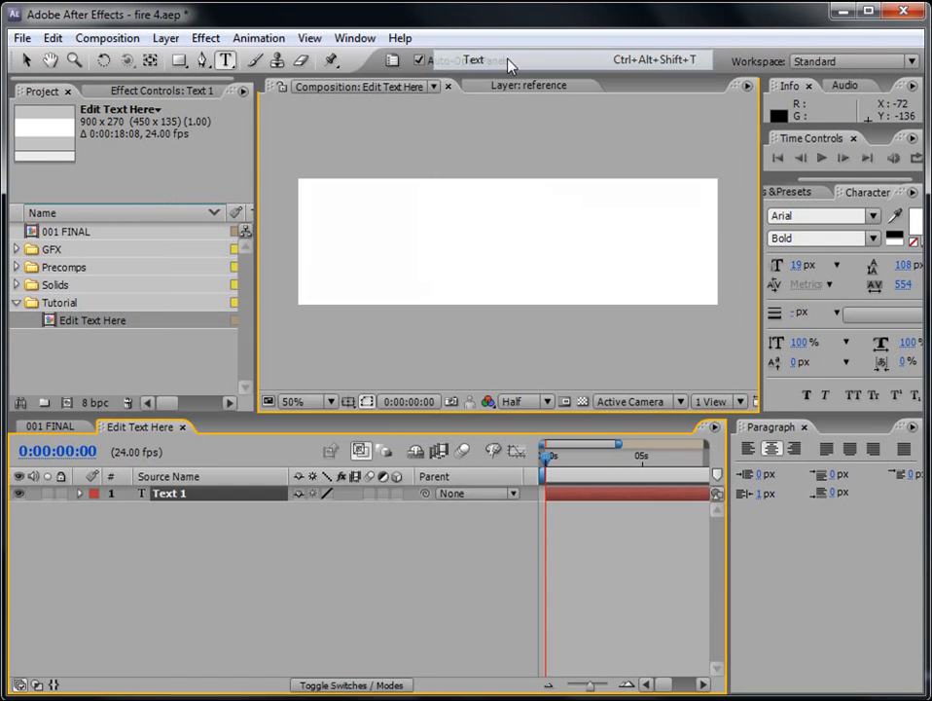
text(MAX)
click(27, 63)
click(638, 516)
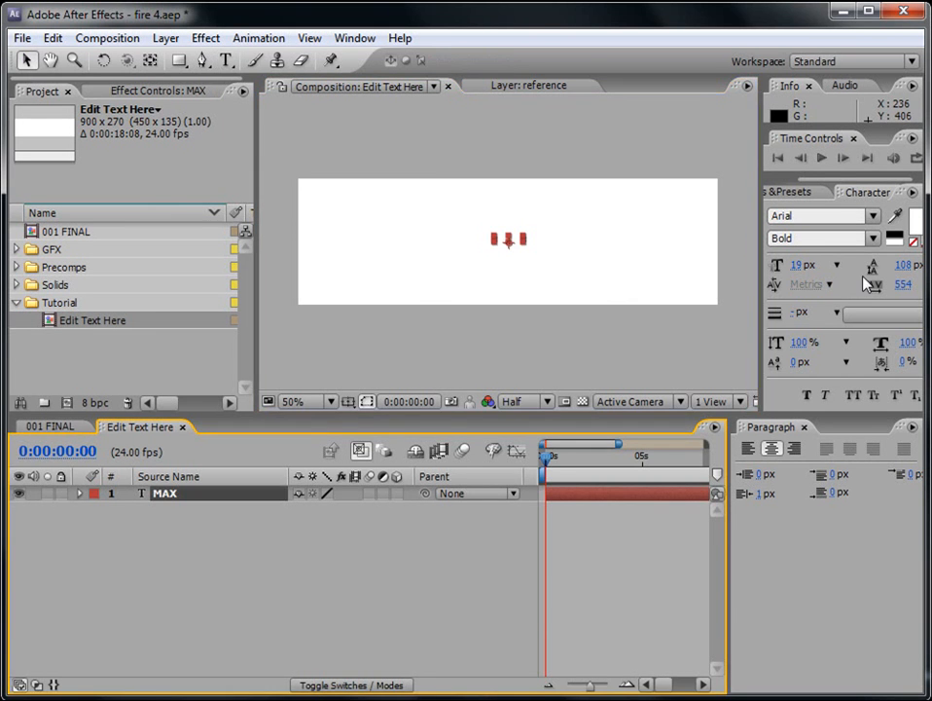
Widen the side panel area so the Character settings fit completely
drag(762, 162, 733, 162)
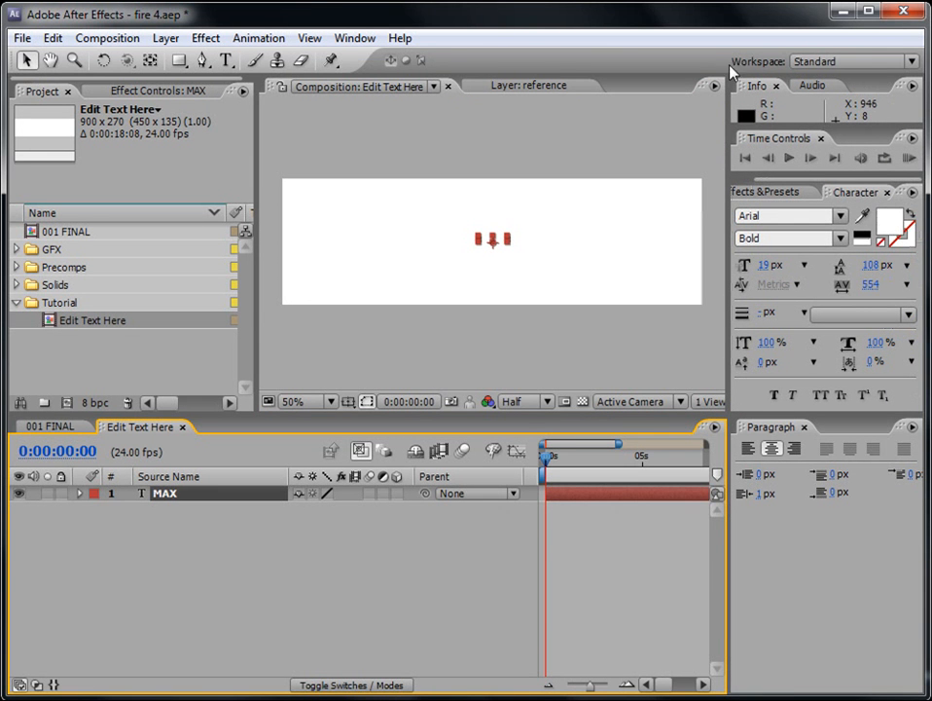
click(356, 39)
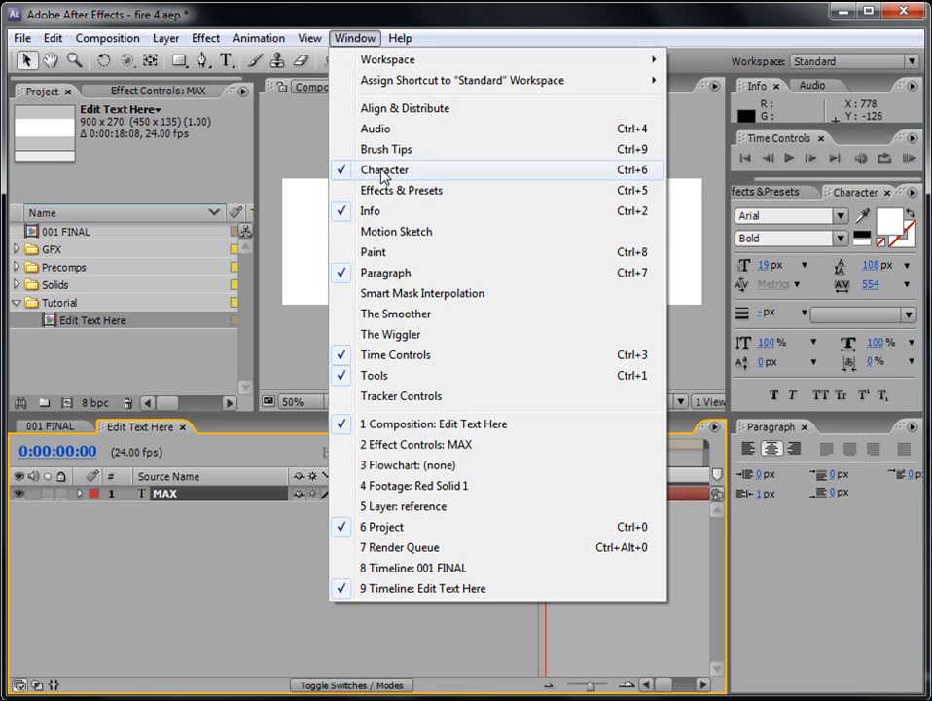
click(741, 11)
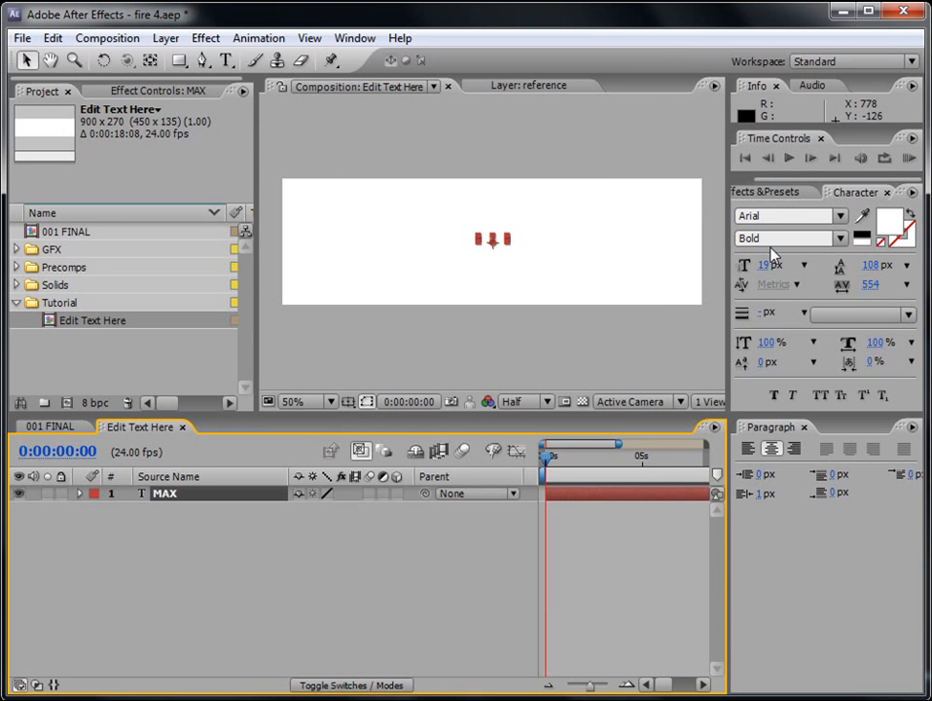
Set the fill color of the MAX text to black (000000)
click(893, 227)
drag(262, 451, 236, 478)
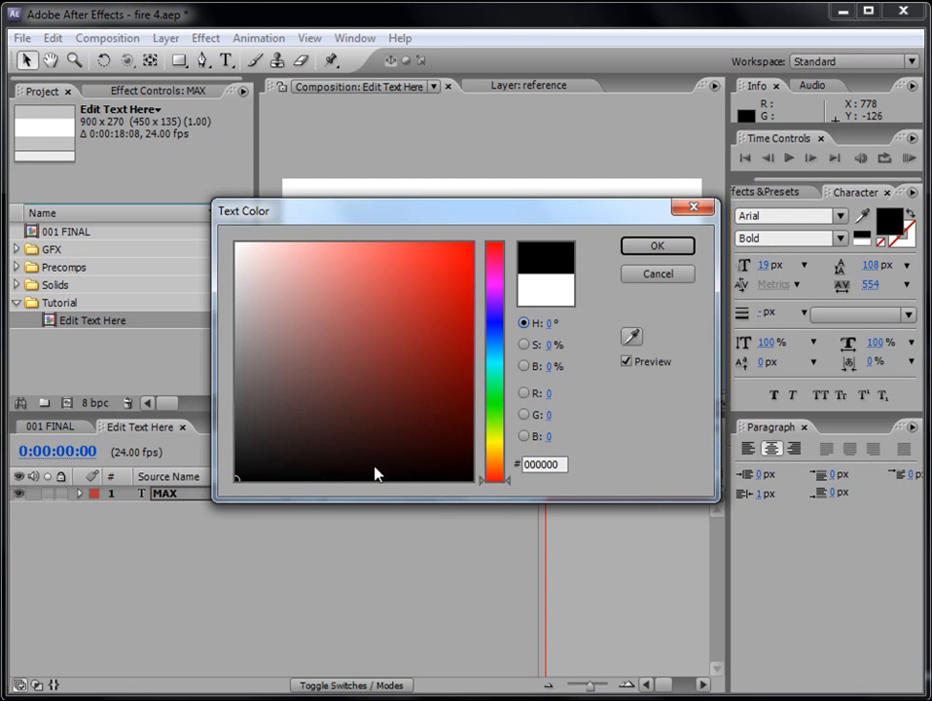
click(658, 255)
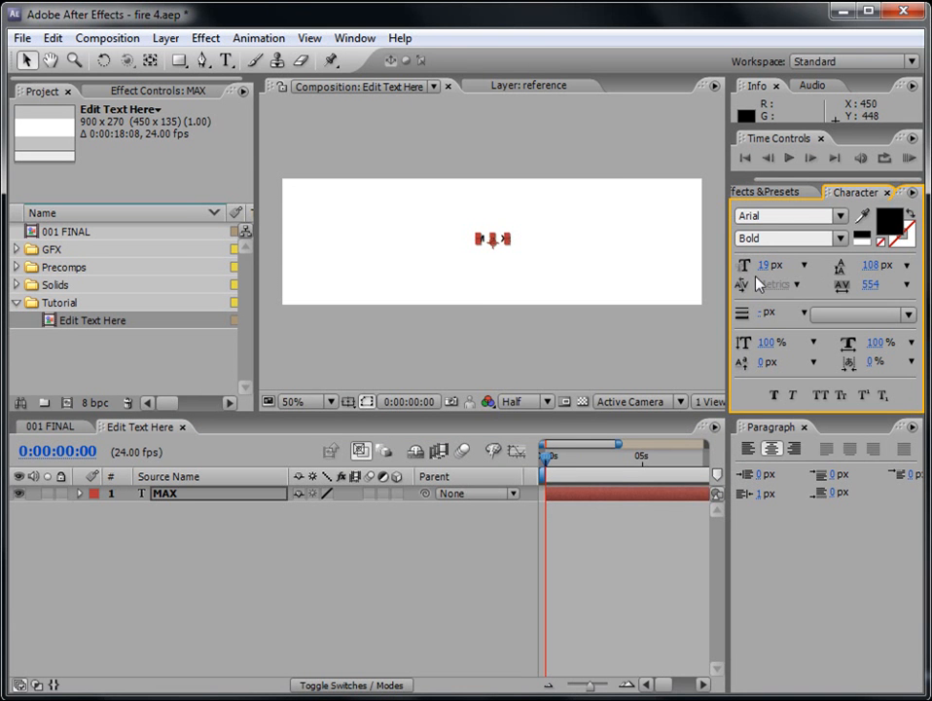
Enlarge the MAX text to 185 px and move it down to the vertical middle of the composition
drag(767, 265, 904, 253)
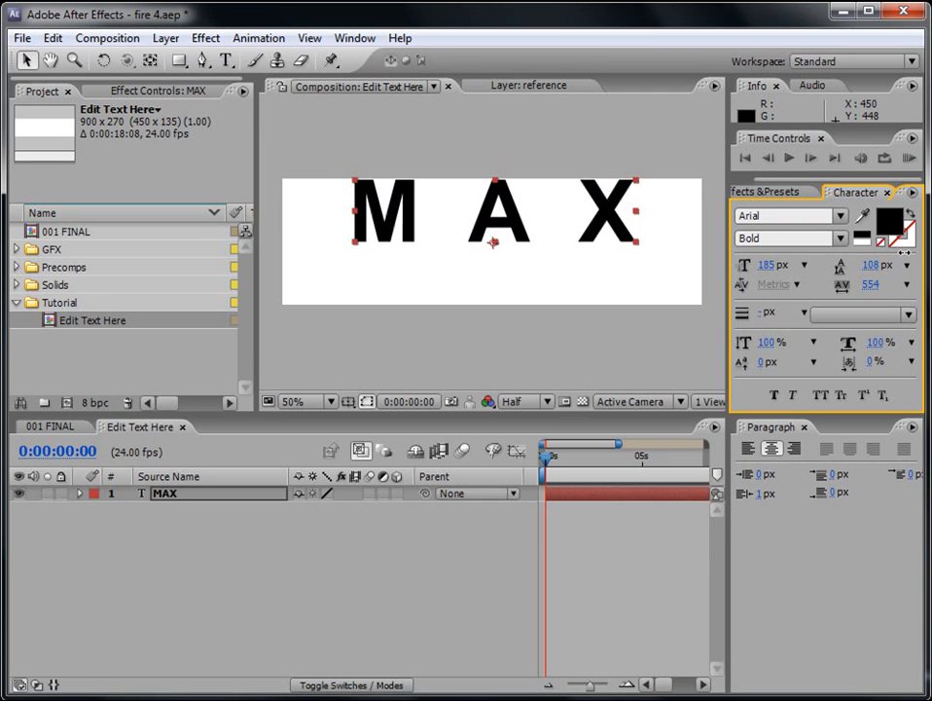
drag(518, 218, 515, 243)
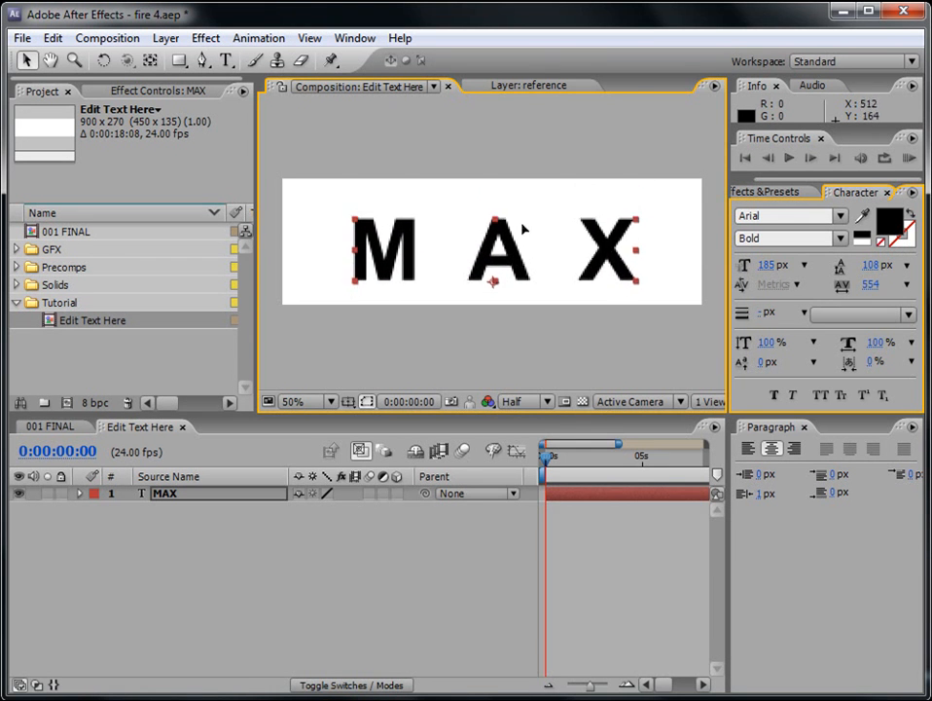
drag(522, 239, 522, 242)
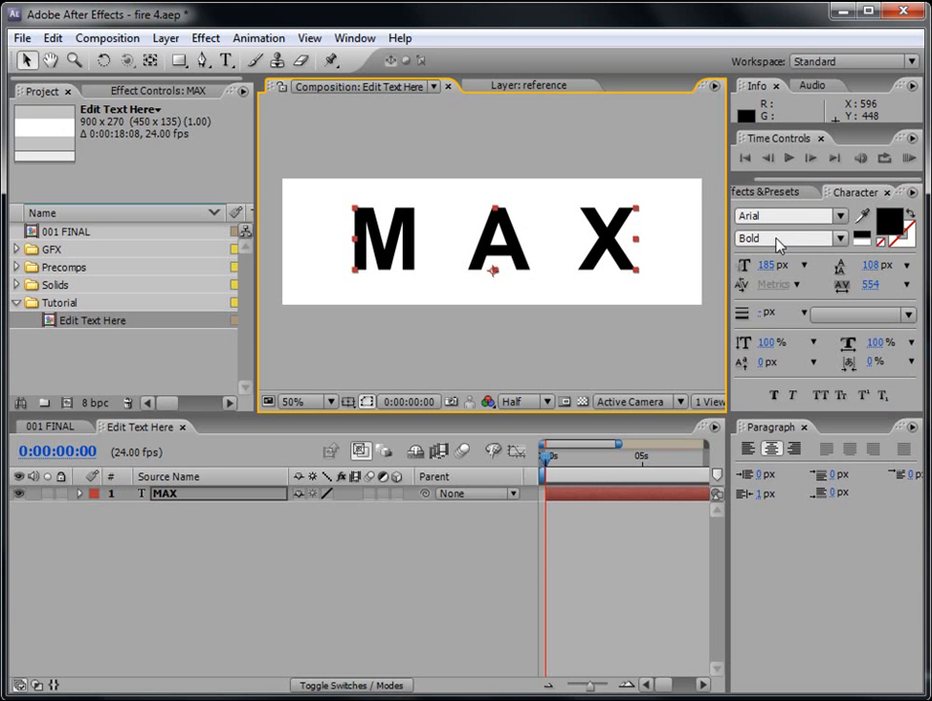
Tighten the tracking of the MAX text to 132 and close the Paragraph panel
click(840, 238)
click(821, 237)
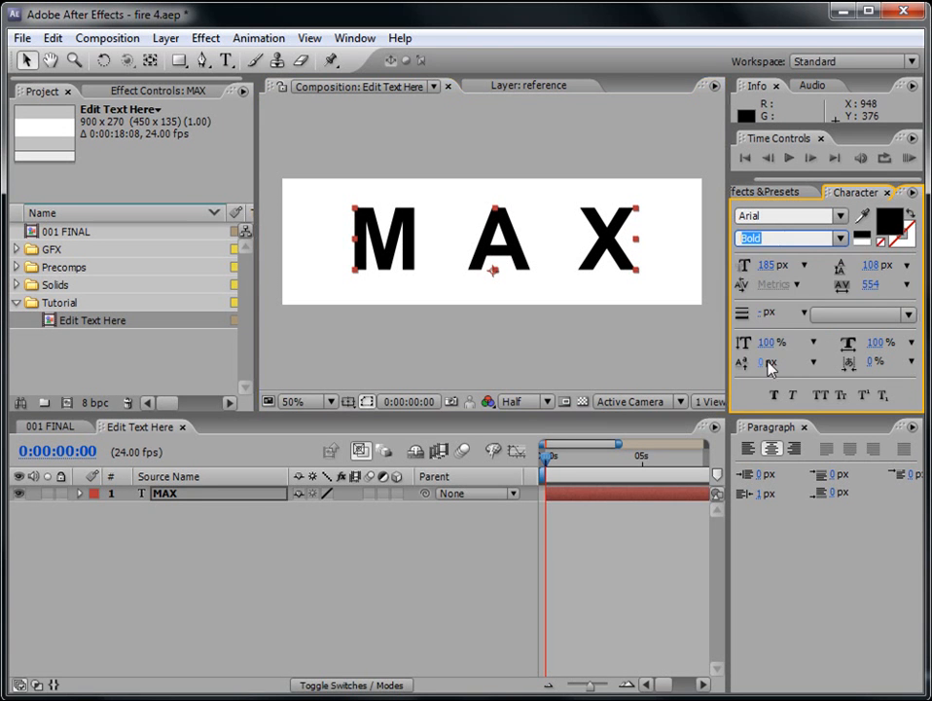
drag(864, 284, 498, 303)
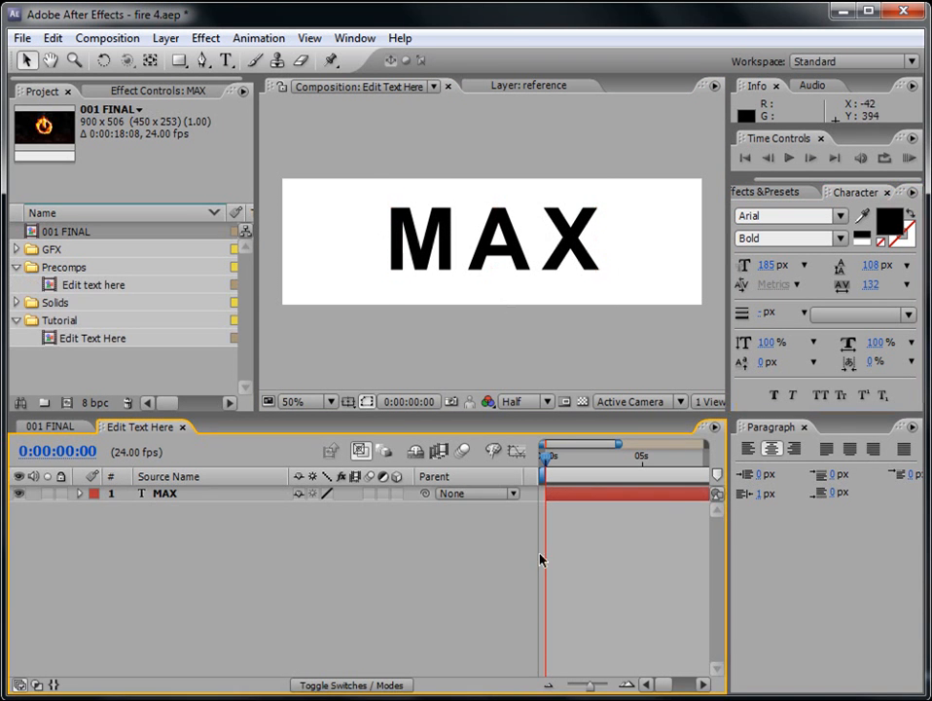
click(813, 426)
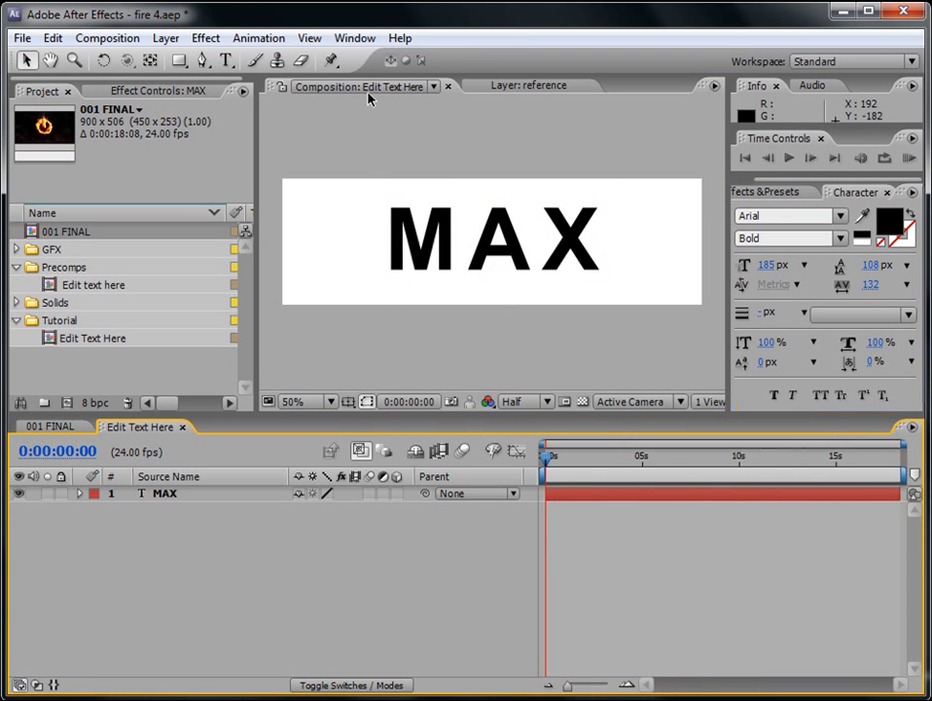
Change the background color of the Edit Text Here composition to dark gray 212121
click(117, 39)
click(194, 108)
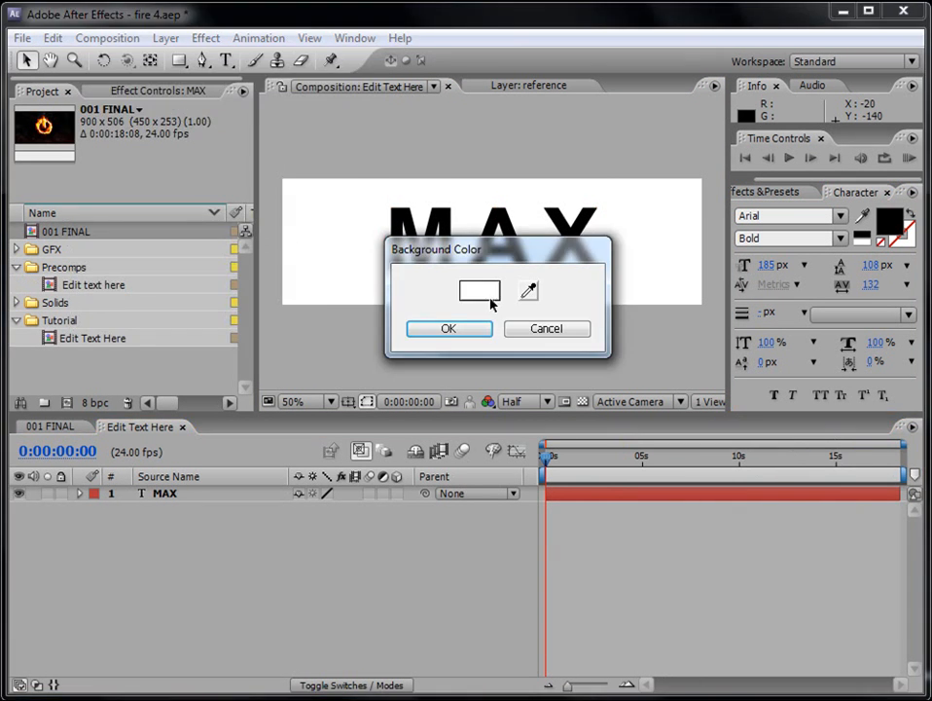
click(486, 295)
drag(443, 437, 161, 494)
drag(237, 478, 237, 444)
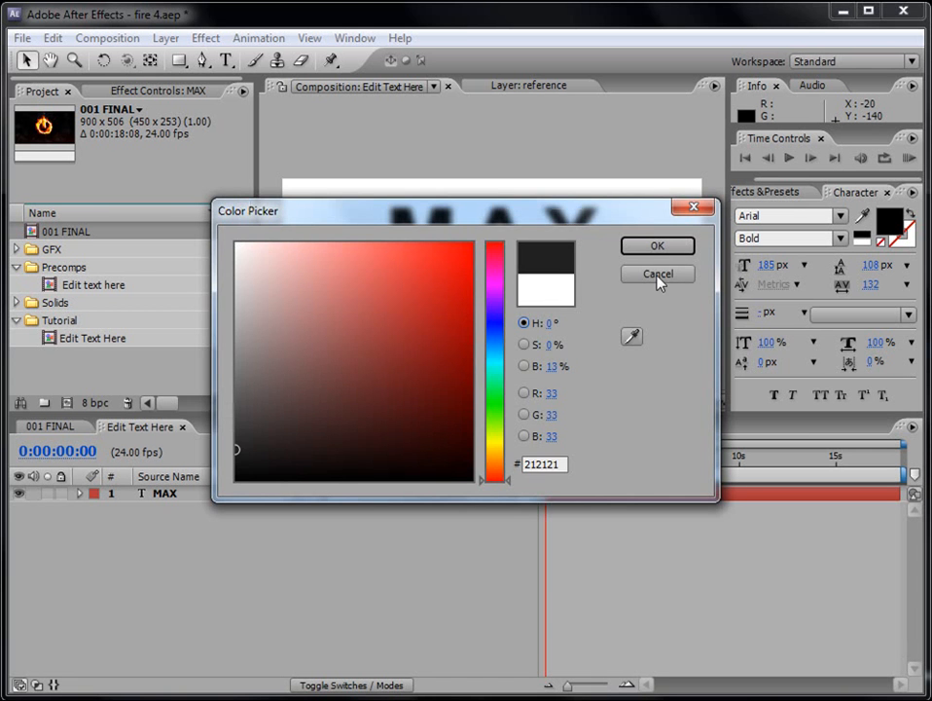
click(664, 245)
click(449, 329)
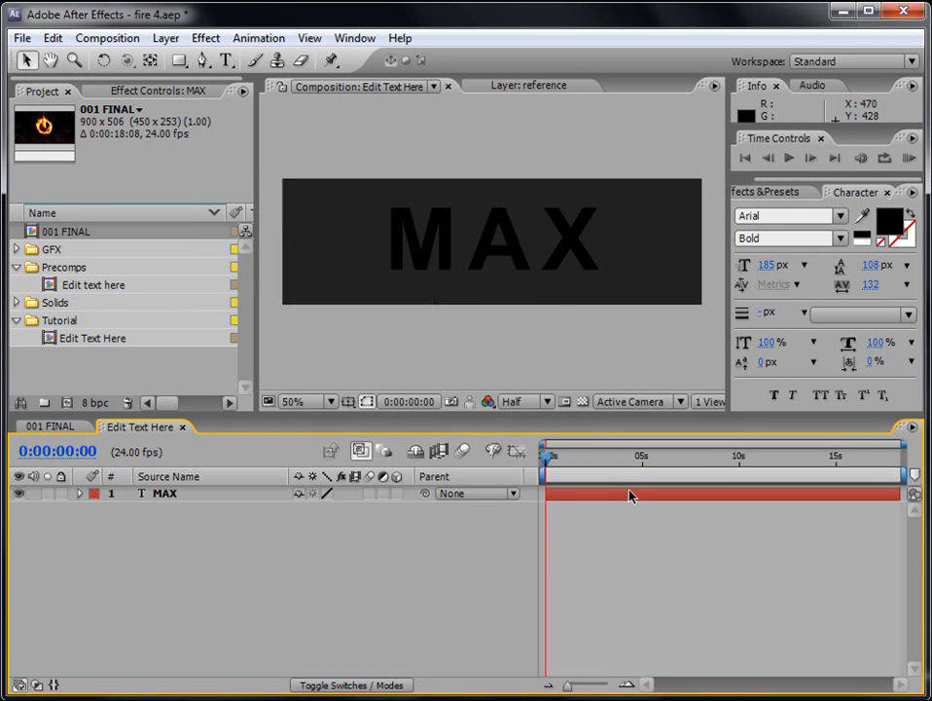
Change the fill color of the MAX text layer to white (FFFFFF)
click(631, 493)
click(888, 222)
click(235, 244)
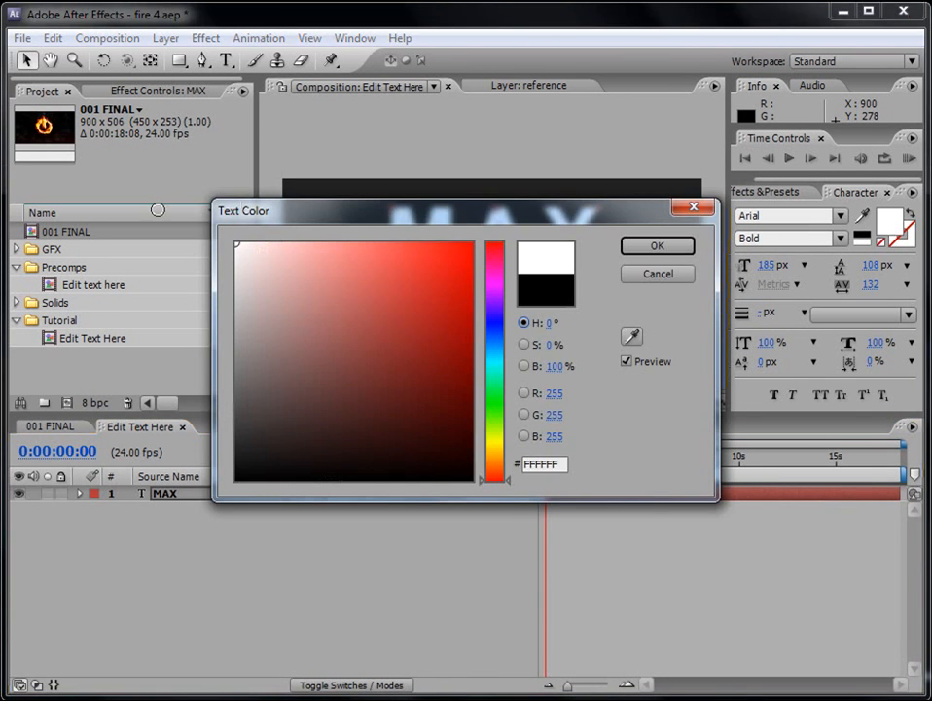
click(658, 245)
click(692, 563)
click(637, 494)
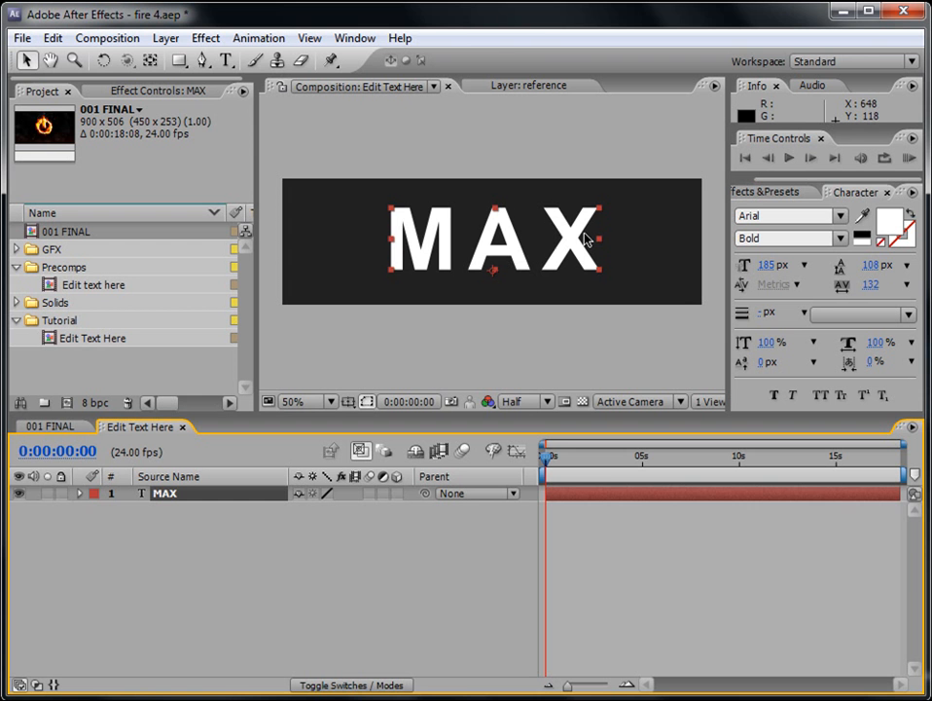
click(687, 584)
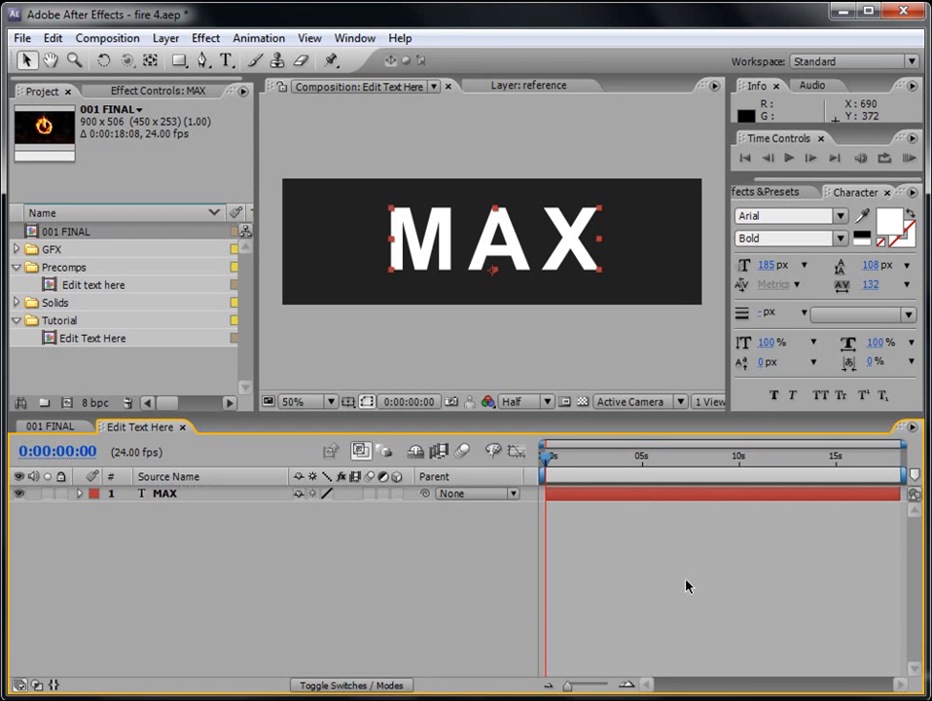
click(642, 493)
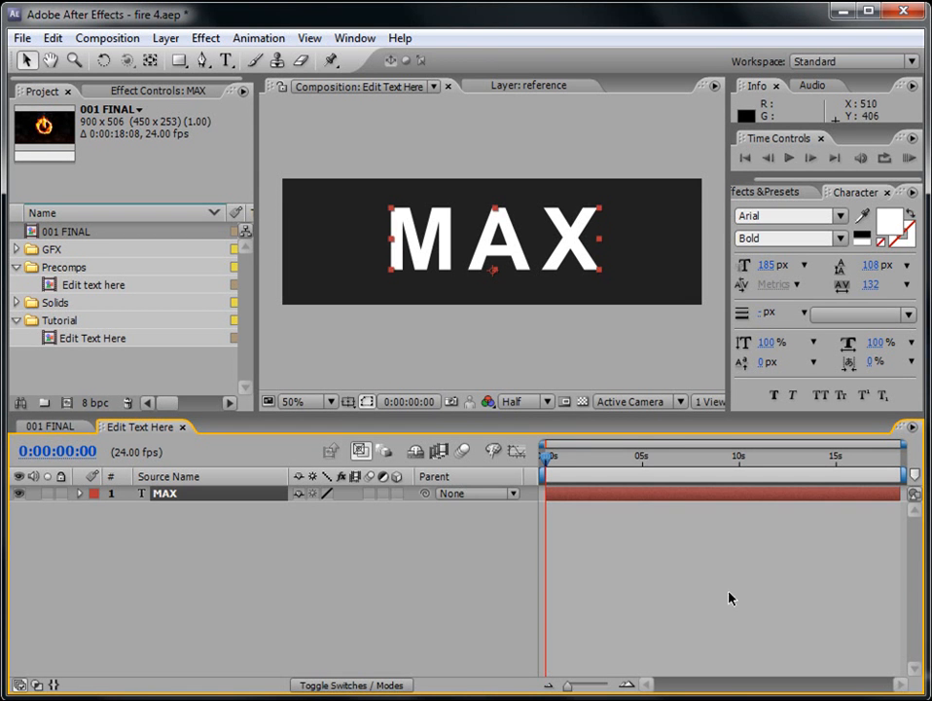
Start a new composition named 002 Final tut, with the Precomps and Tutorial folders collapsed
click(16, 267)
click(17, 303)
click(107, 38)
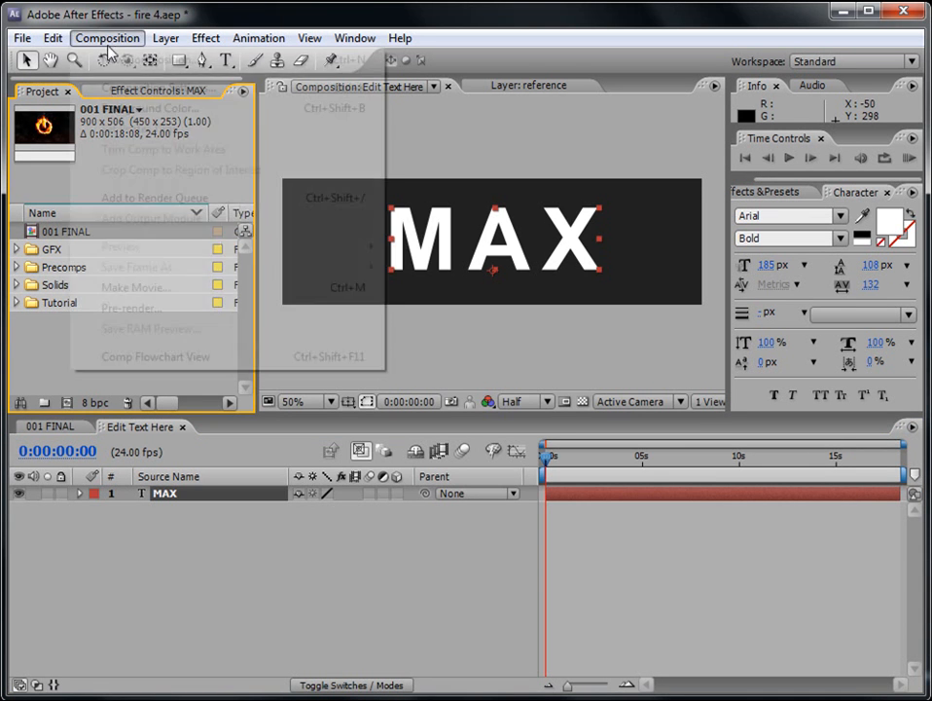
click(124, 60)
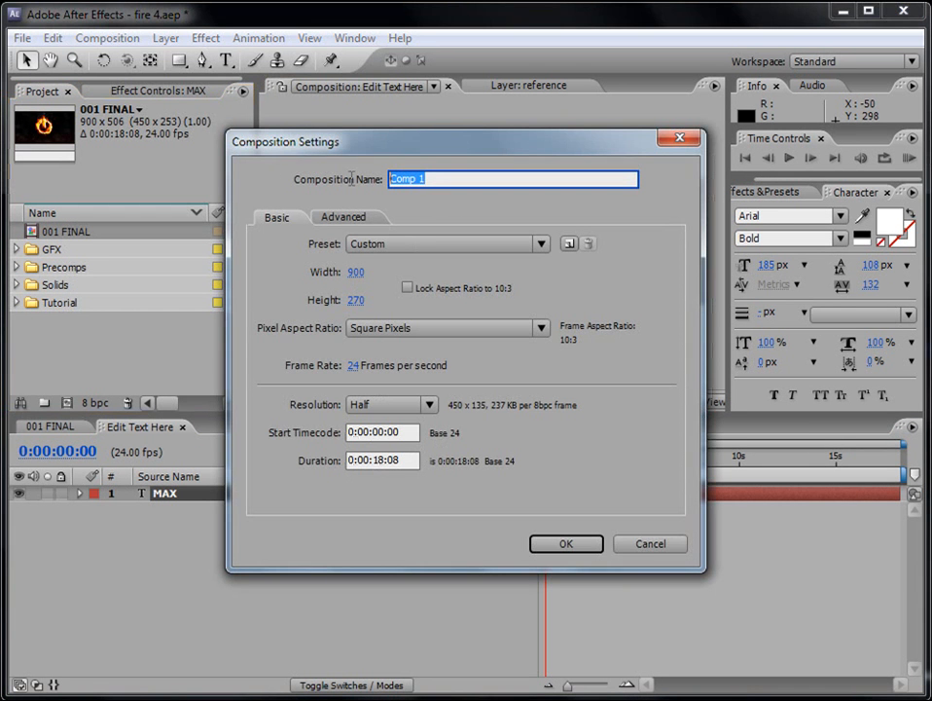
text(00)
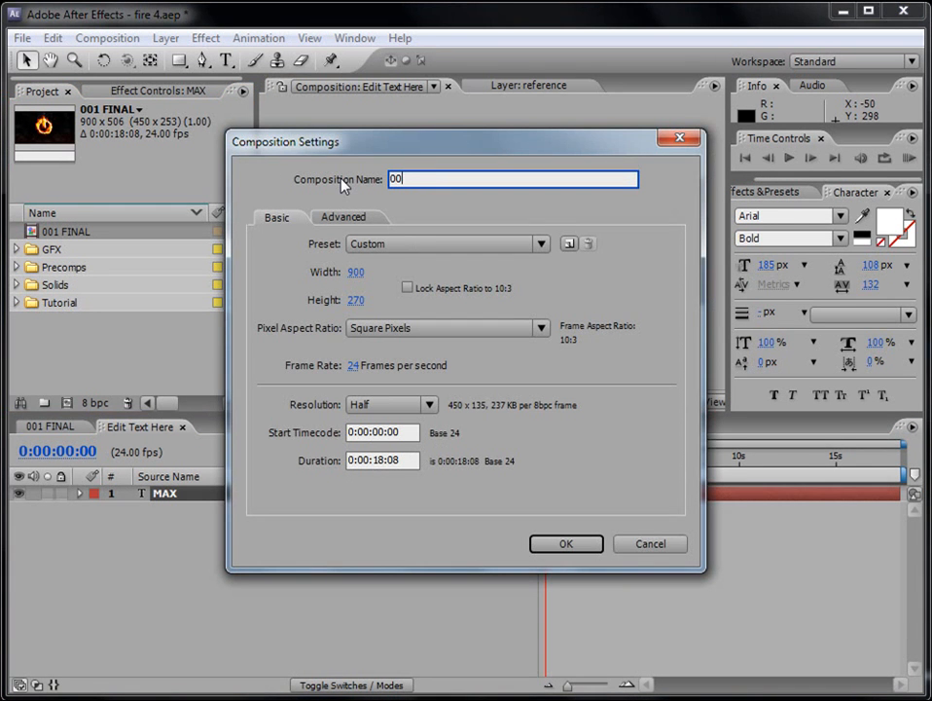
text(2 Final tut)
Create the composition from the HDTV 1080 24 preset, with the 16:9 aspect ratio locked and the width set to 900
click(407, 243)
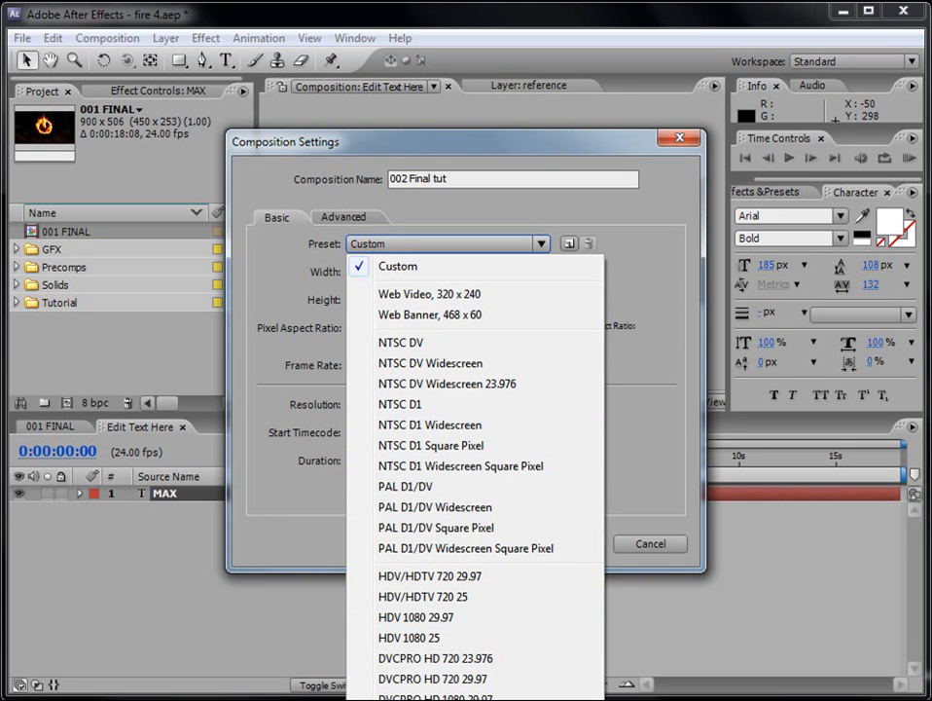
click(433, 686)
click(406, 288)
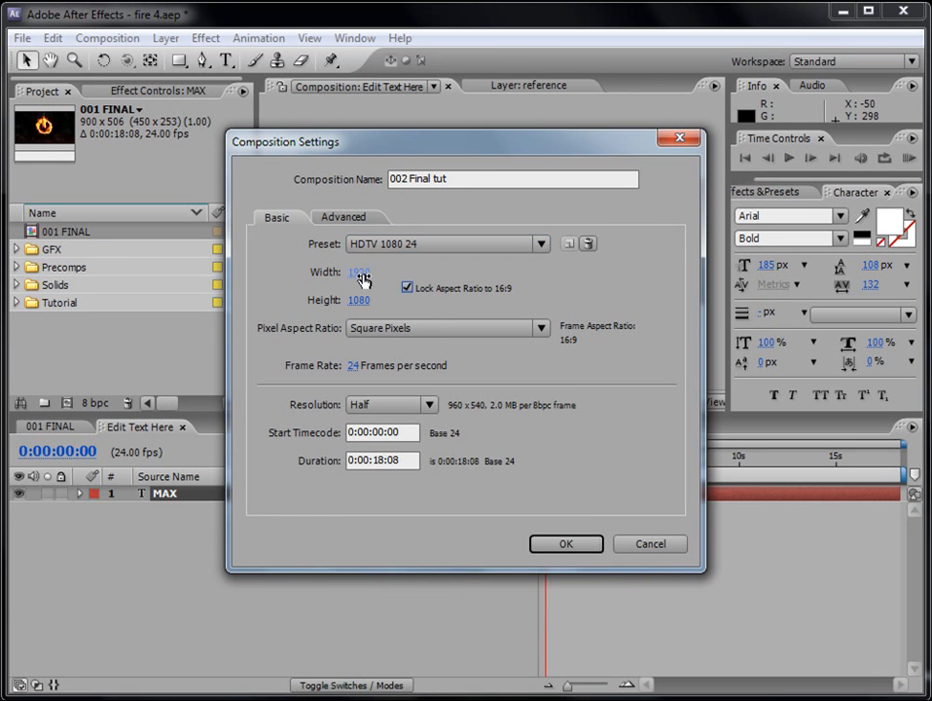
click(358, 272)
text(900)
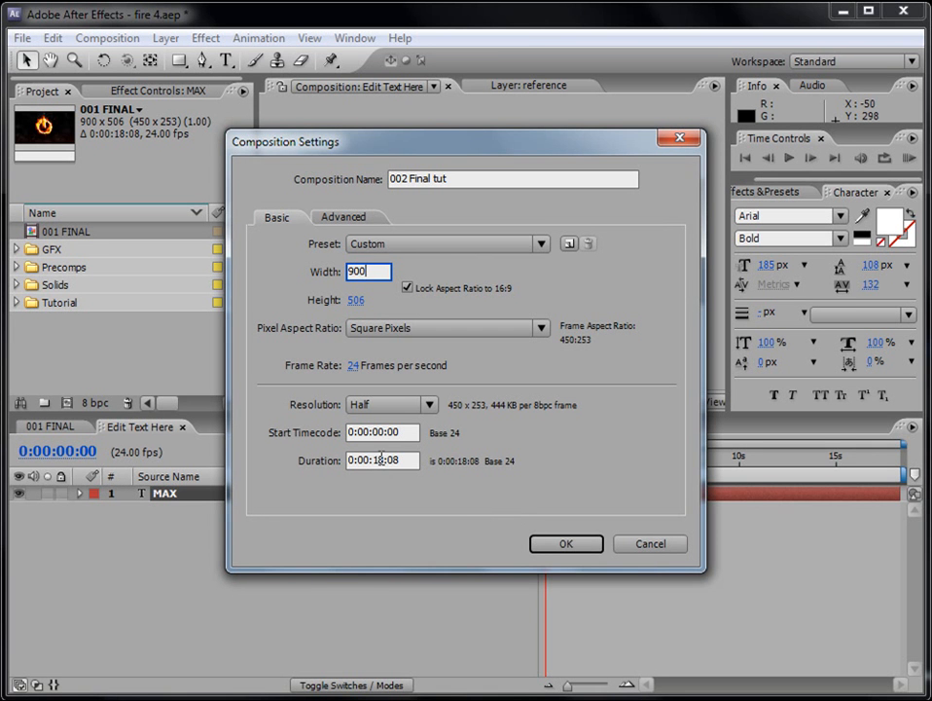
click(569, 545)
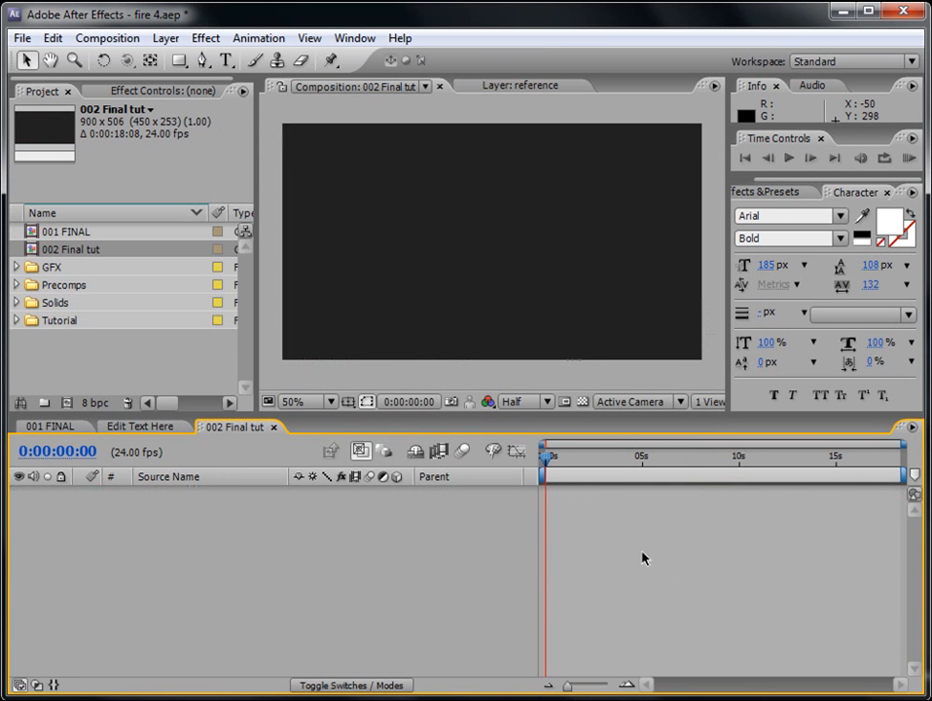
Add a white composition-sized solid layer named particular to 002 Final tut
click(166, 38)
mouse_move(173, 61)
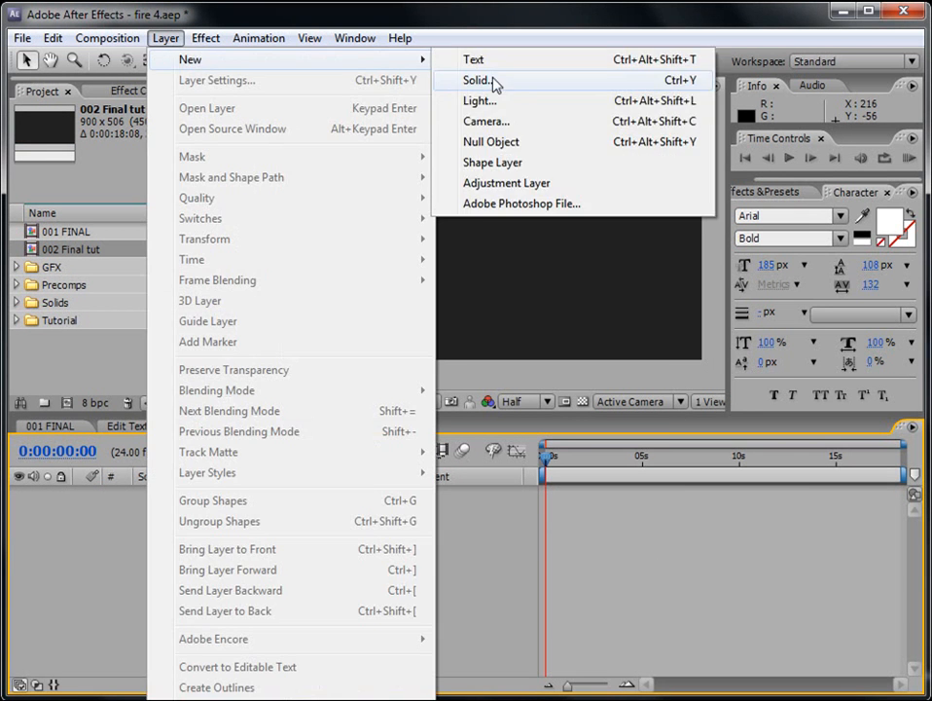
click(492, 84)
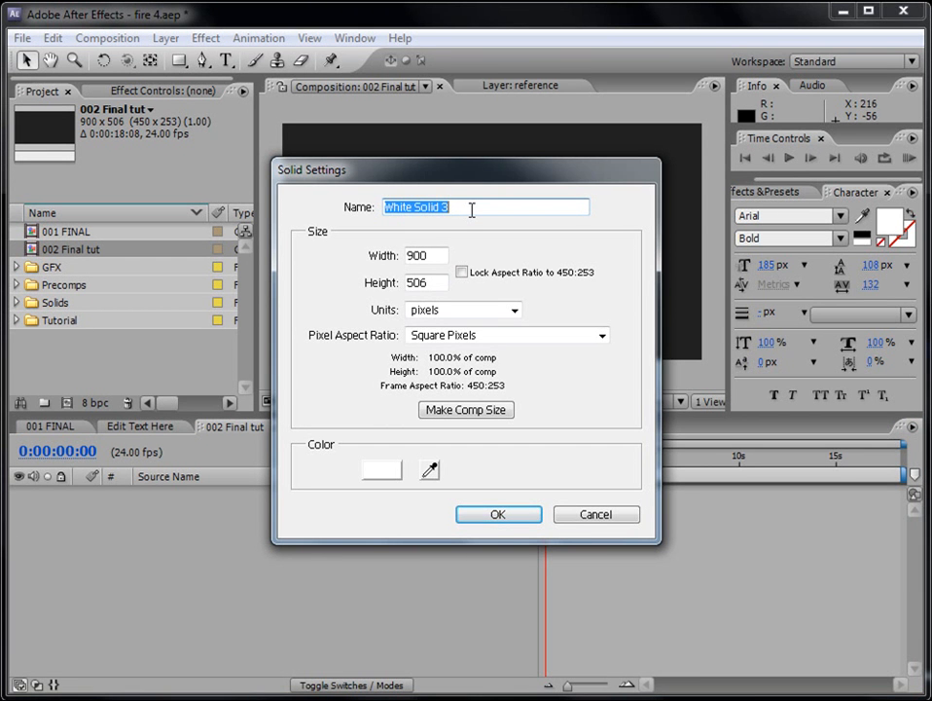
text(particular)
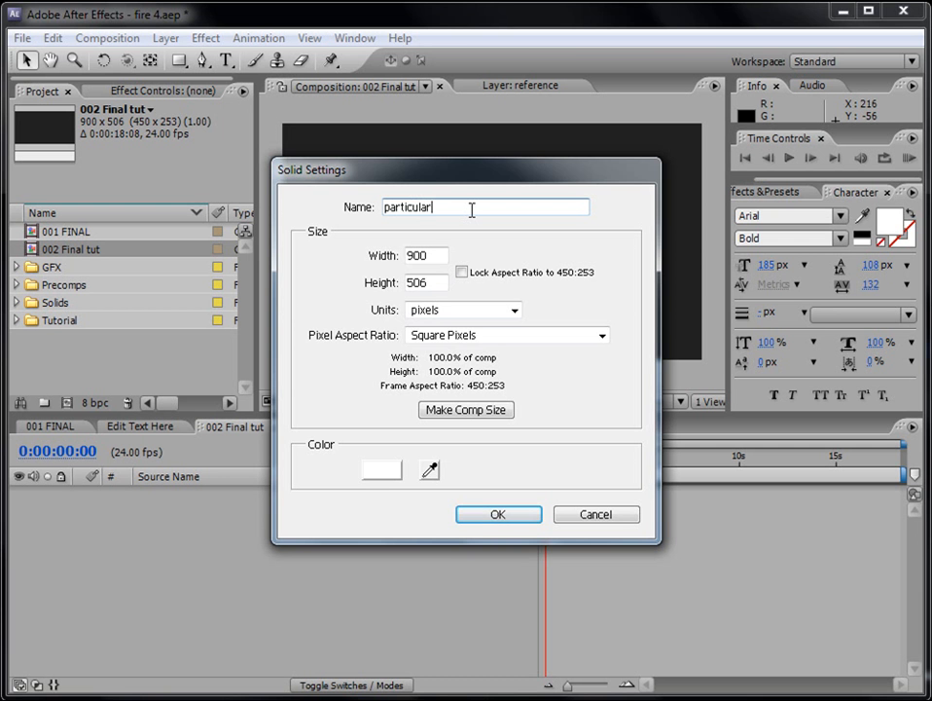
click(497, 515)
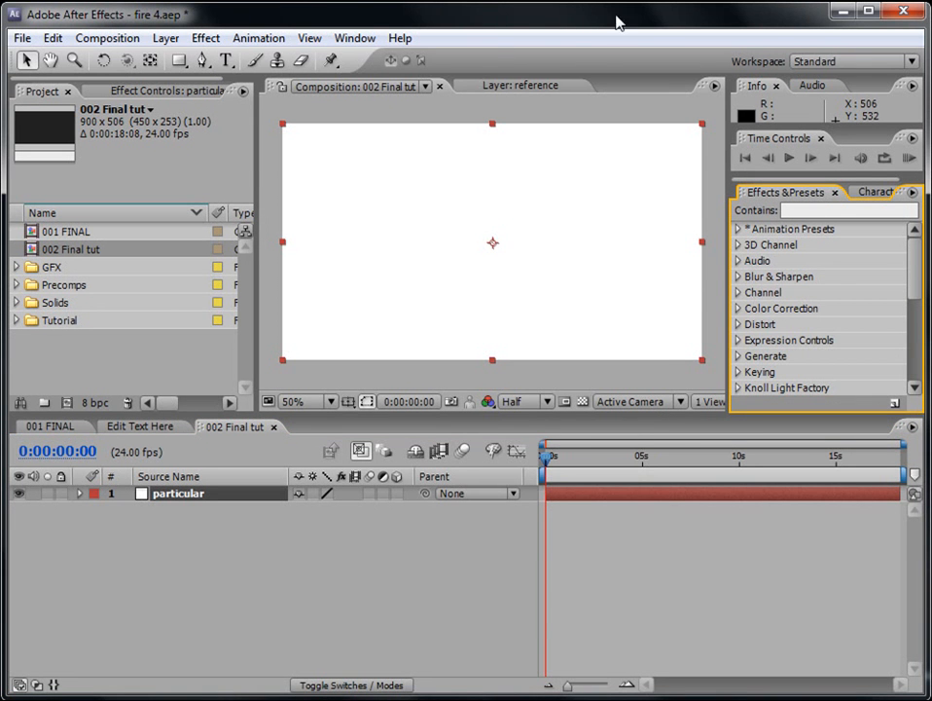
click(355, 41)
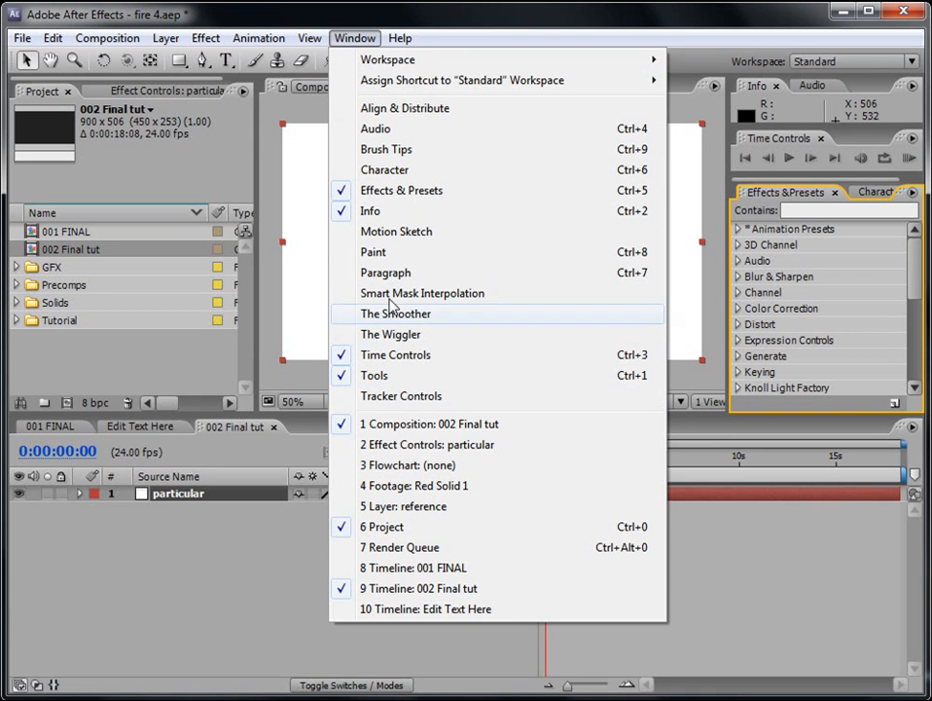
click(471, 13)
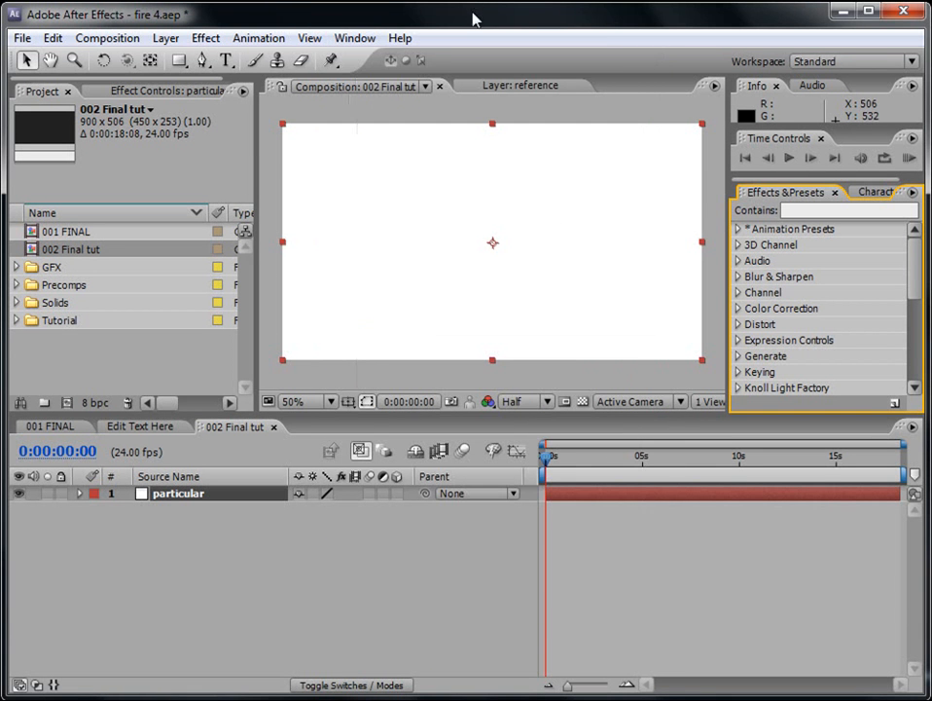
click(206, 38)
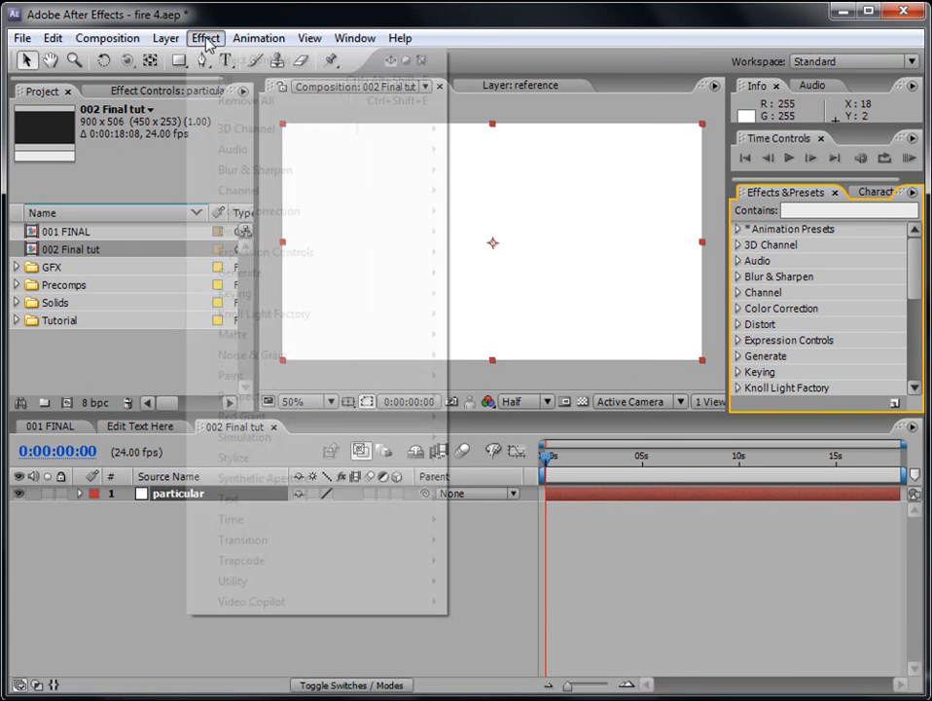
click(661, 505)
click(662, 505)
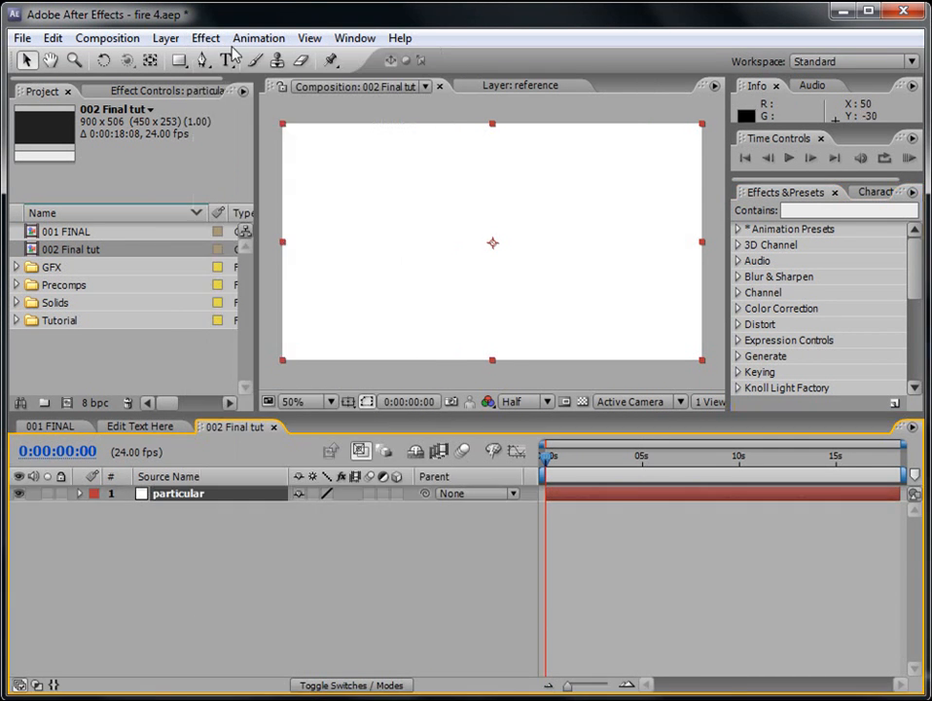
Apply the Trapcode Particular effect to the particular solid and preview its particles at 0:00:02:12
click(206, 38)
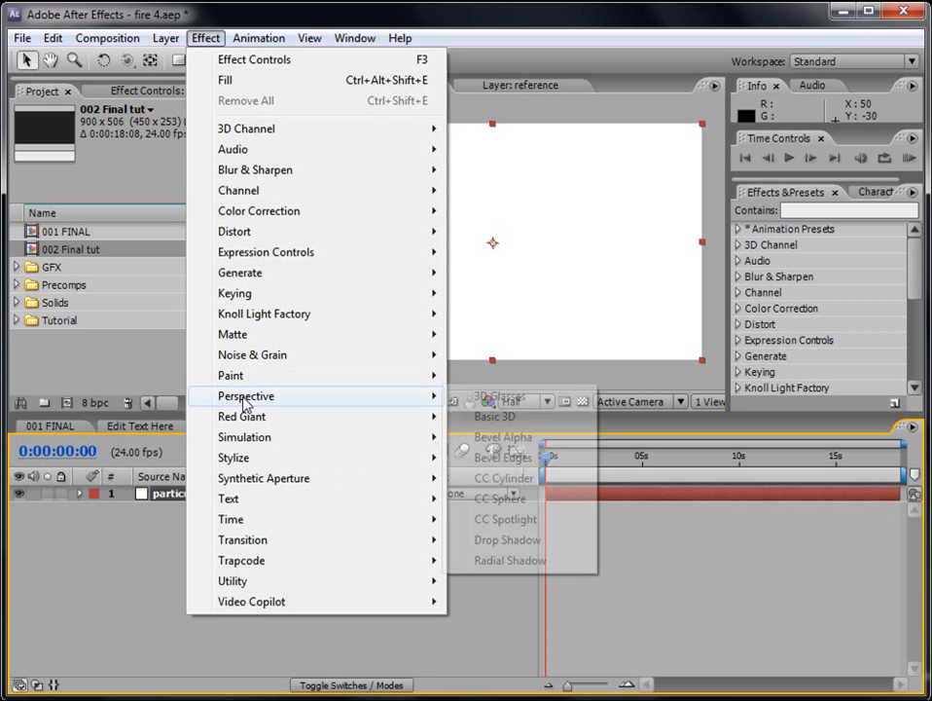
mouse_move(249, 565)
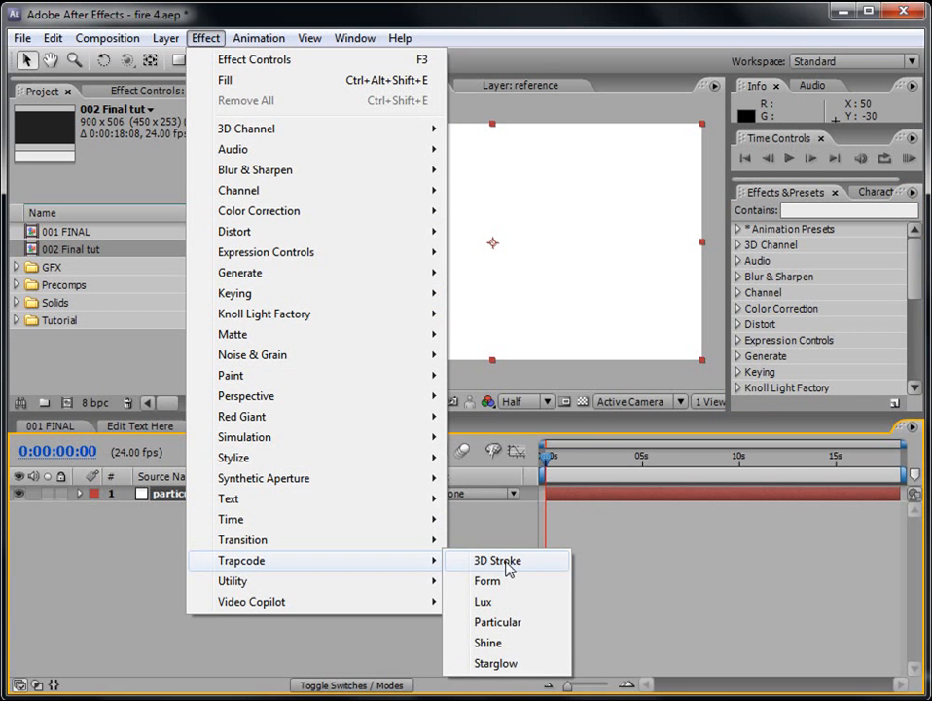
click(535, 623)
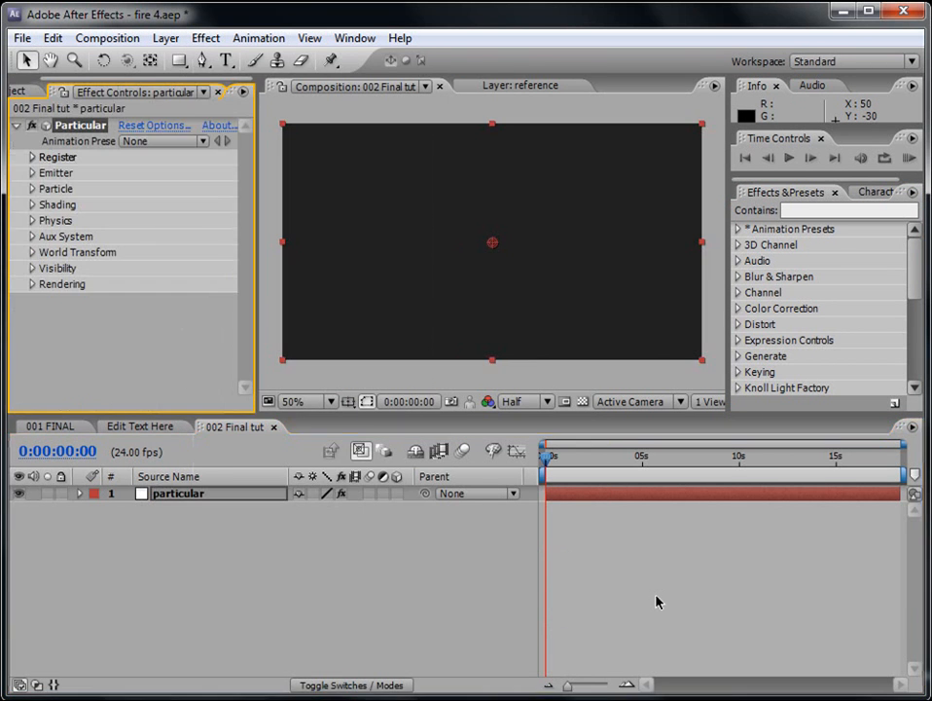
drag(557, 466, 595, 459)
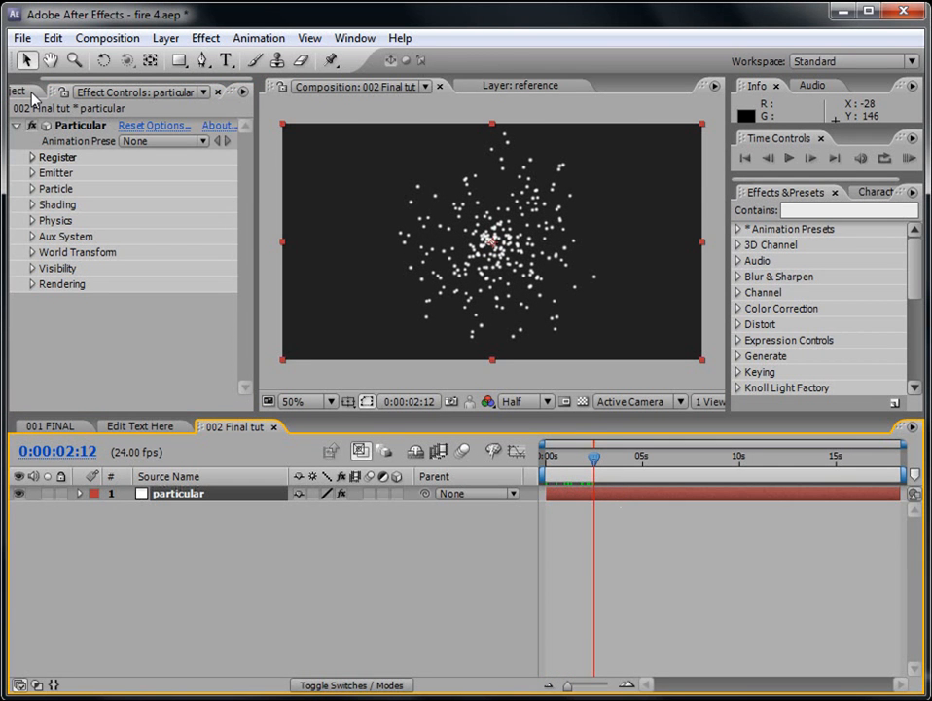
Add the Edit Text Here composition from the Tutorial folder to 002 Final tut, beneath the particular layer
click(31, 92)
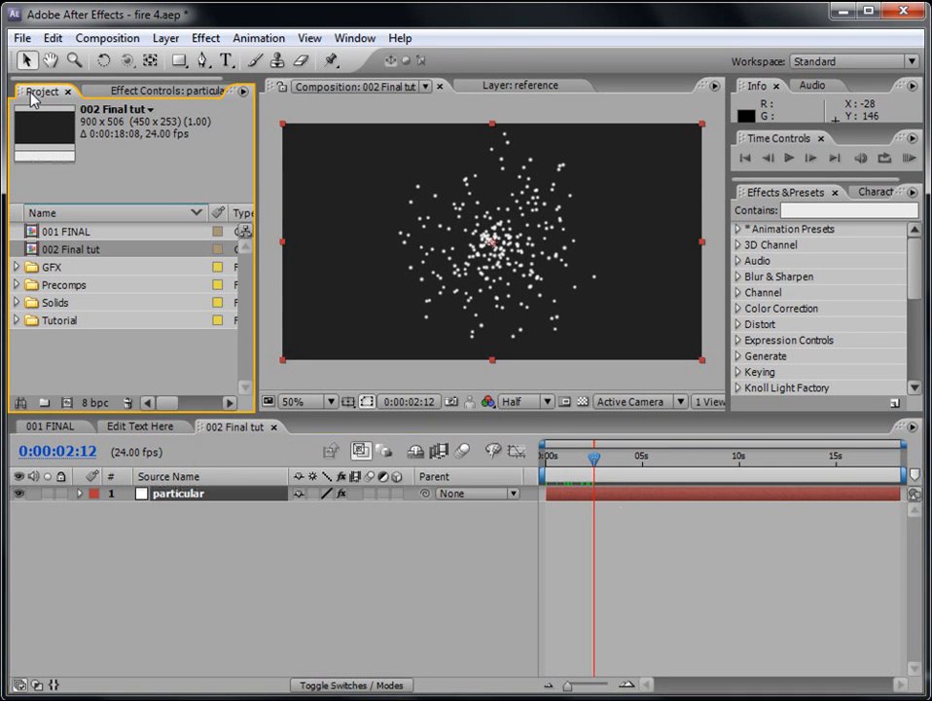
click(16, 321)
click(49, 339)
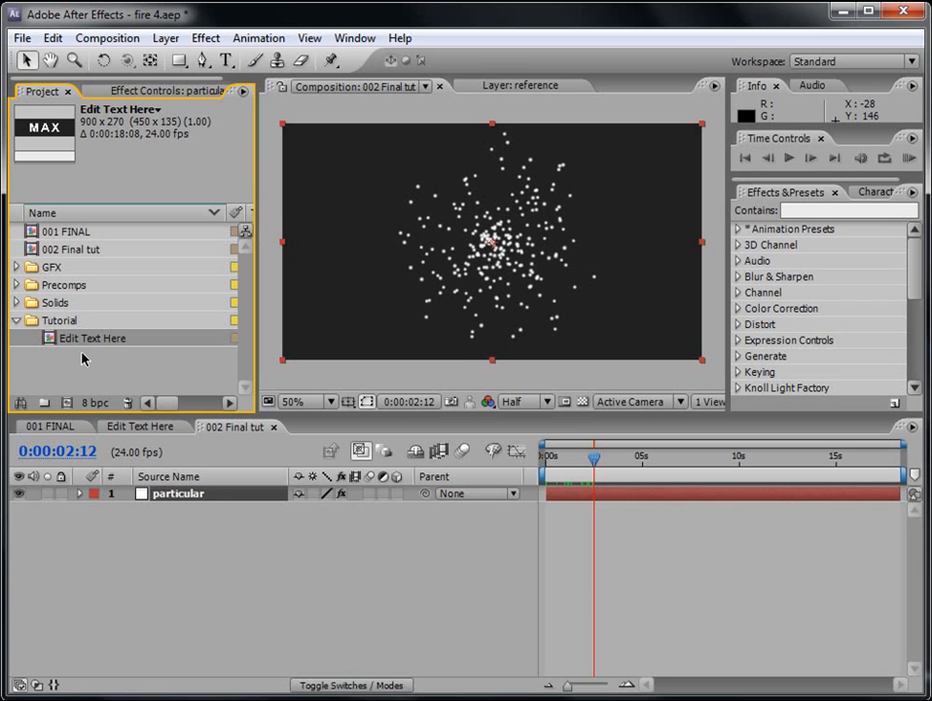
drag(62, 338, 90, 537)
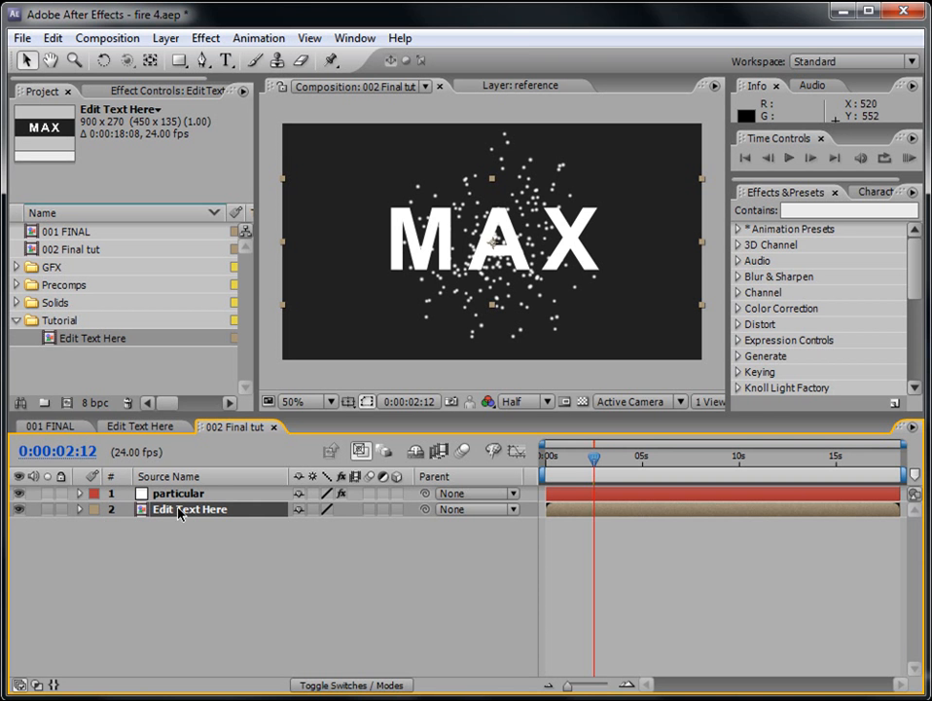
Rename the Edit Text Here layer to Reference and hide it in the composition
key(Return)
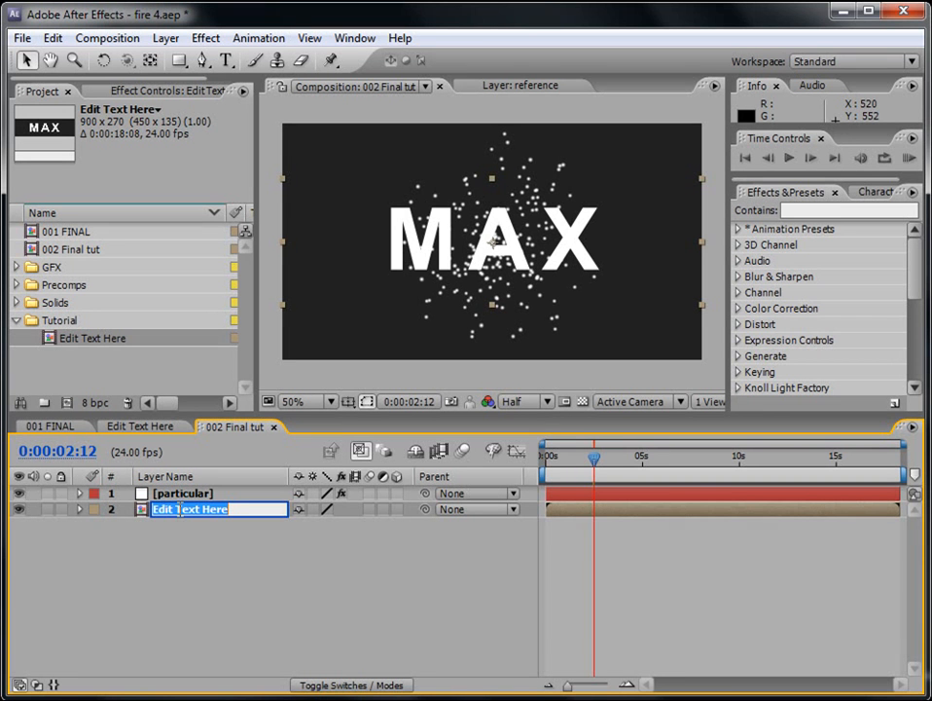
text(Refern)
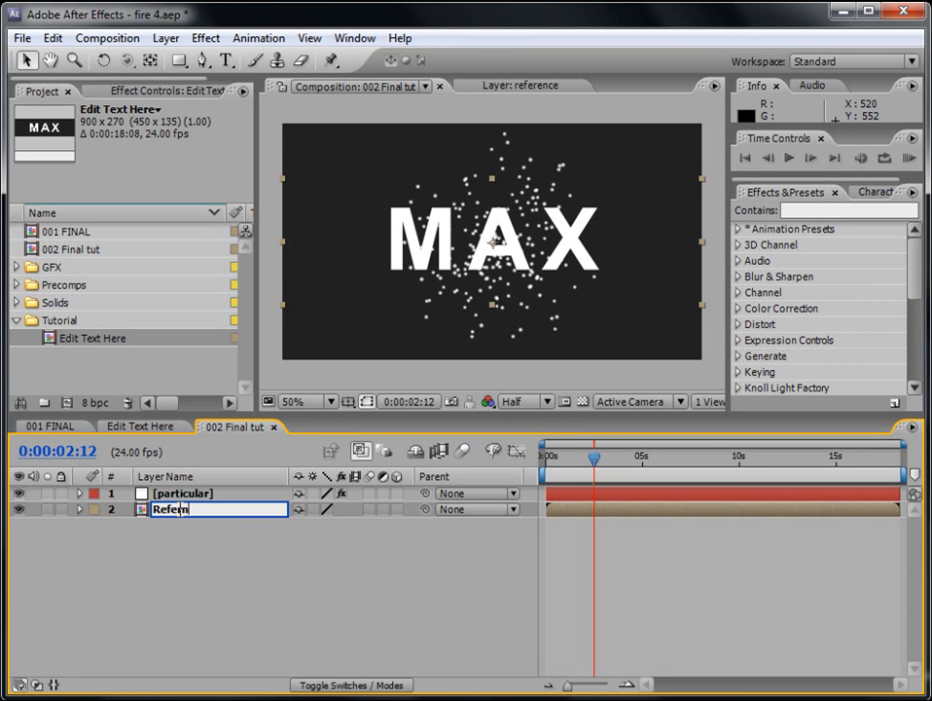
key(Return)
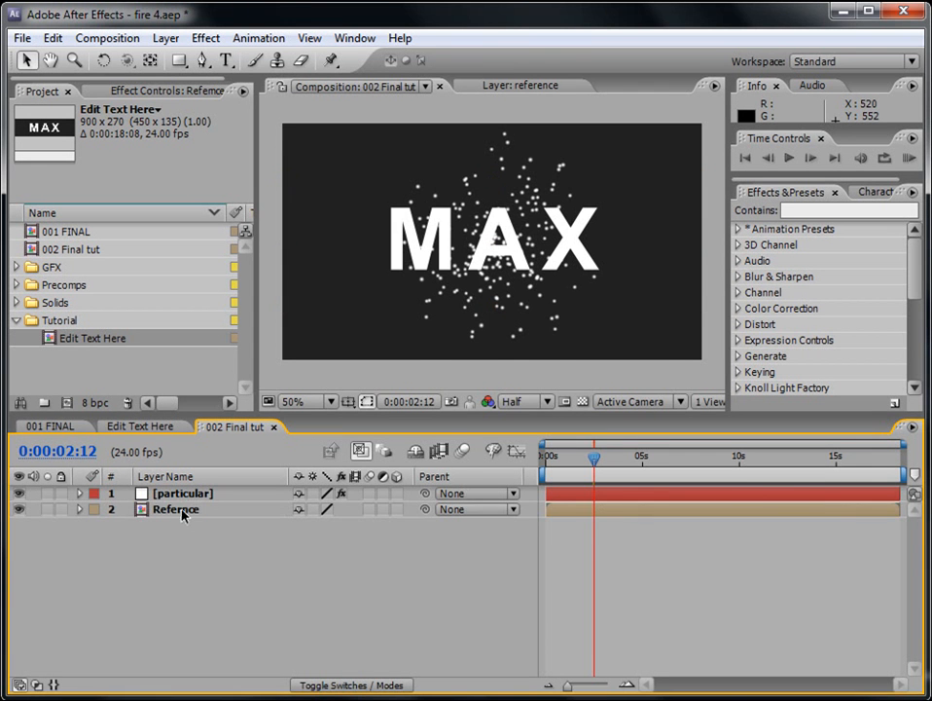
double_click(182, 511)
click(182, 511)
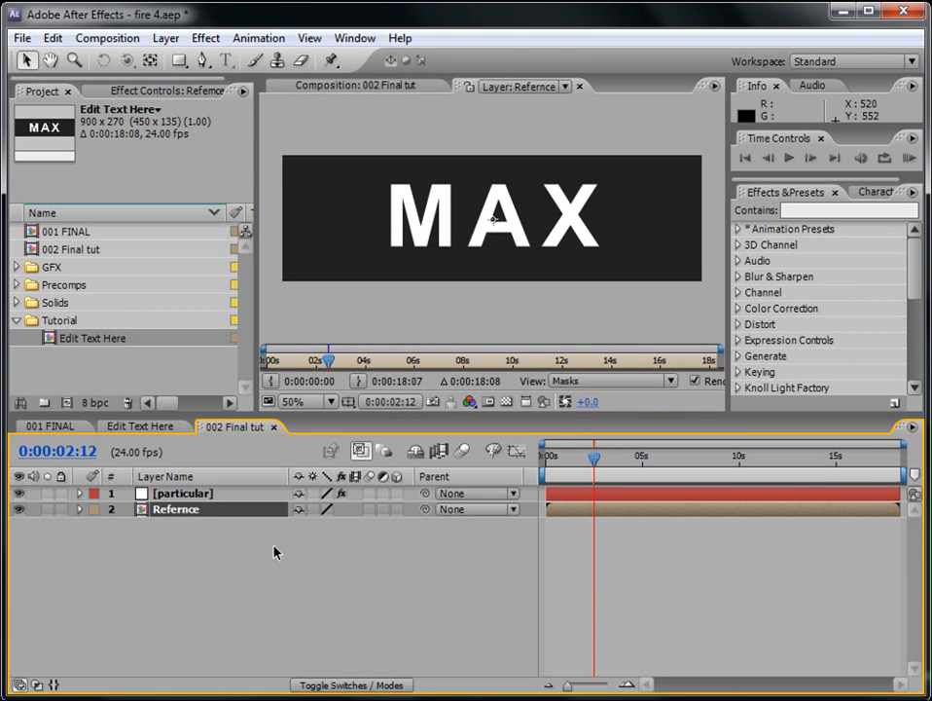
key(Return)
click(188, 509)
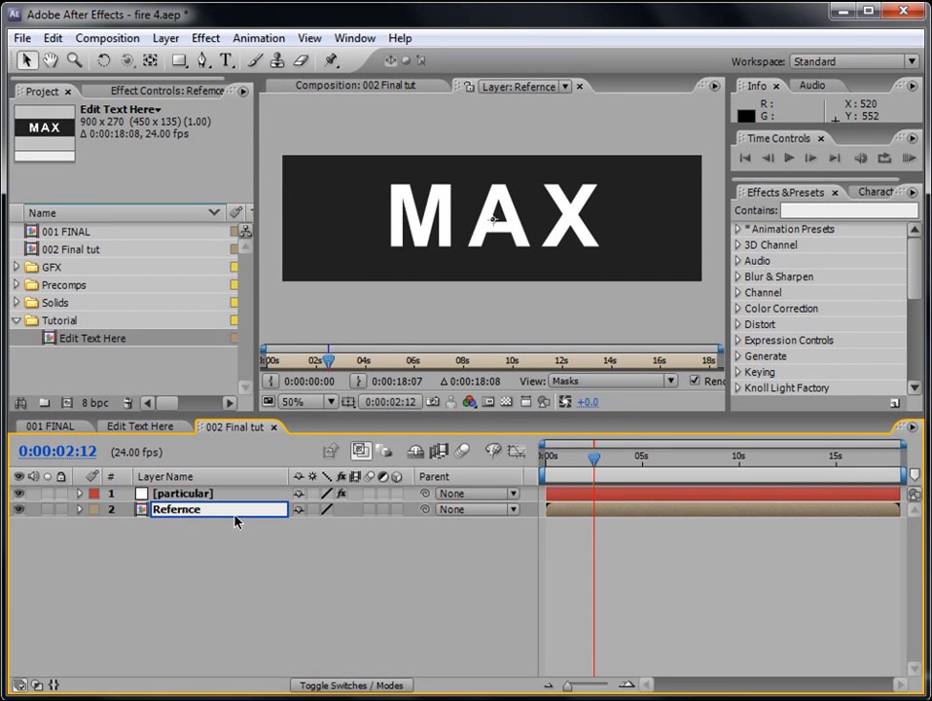
key(BackSpace)
text(en)
key(Return)
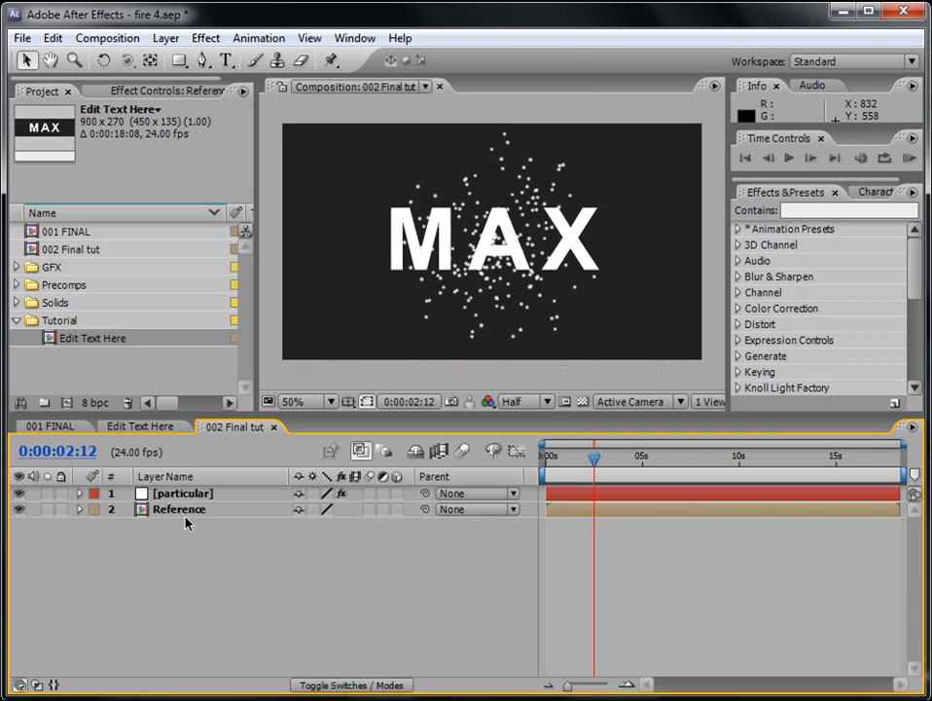
click(186, 516)
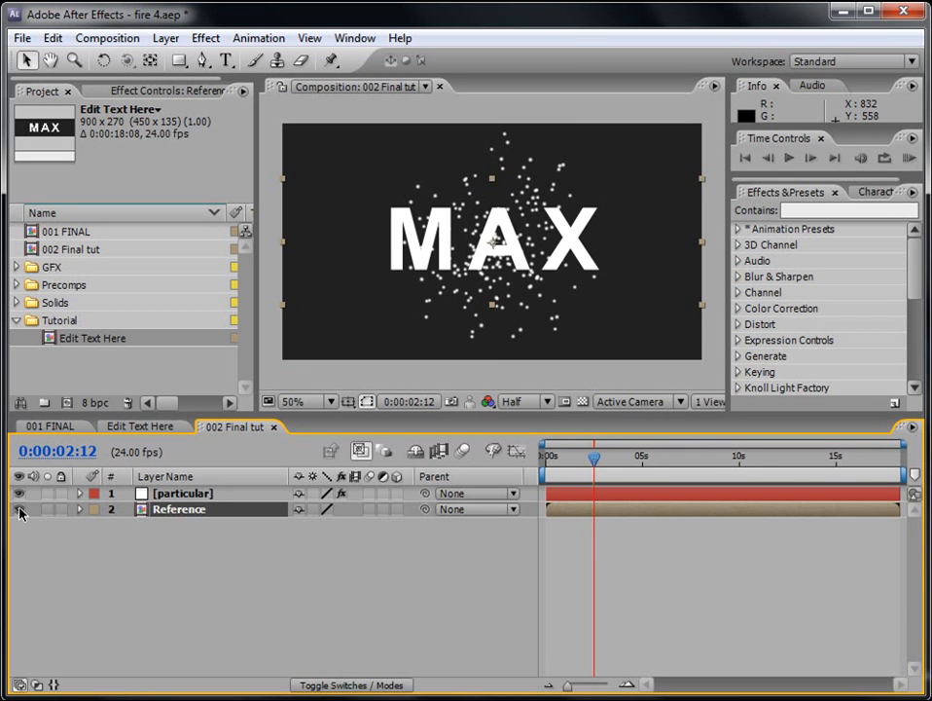
click(19, 510)
Set the emitter type of the Particular effect on the particular layer to Layer
click(203, 498)
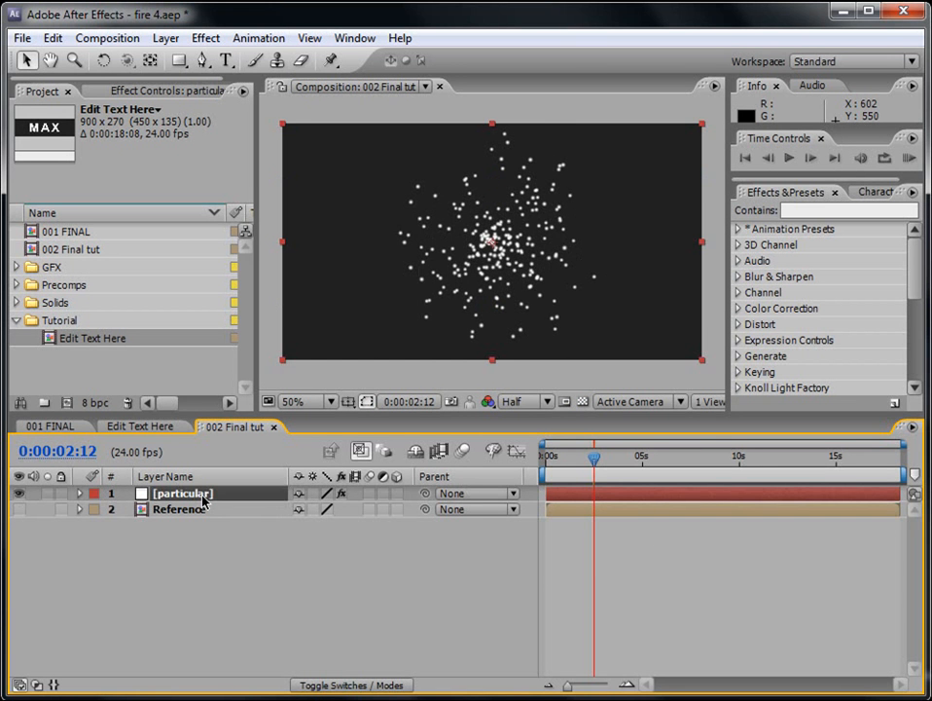
key(e)
click(141, 509)
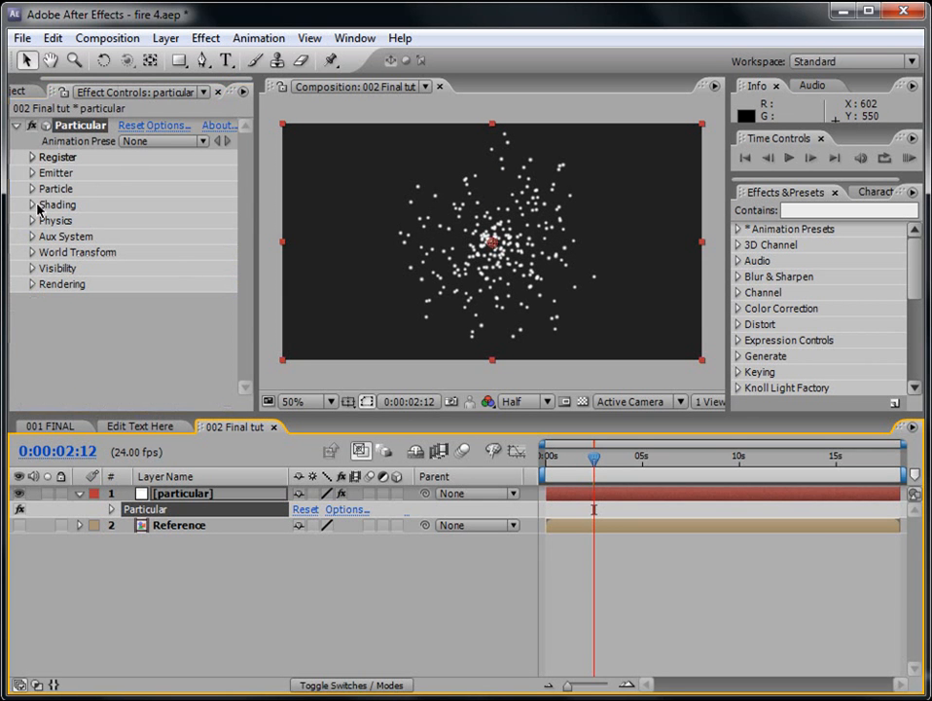
click(32, 173)
scroll(33, 177, down, 1)
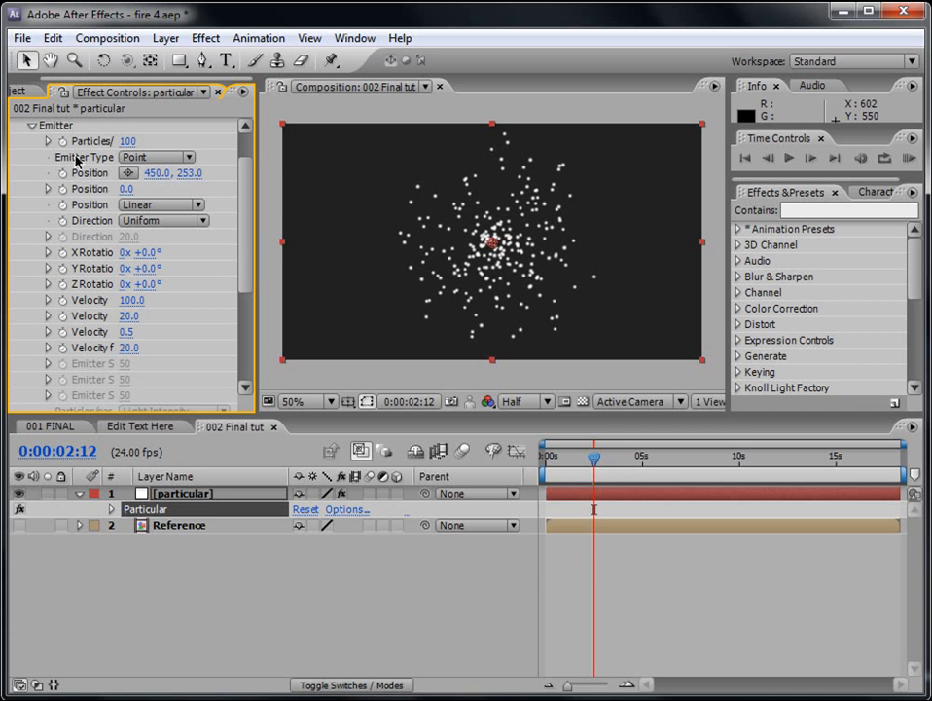
click(150, 158)
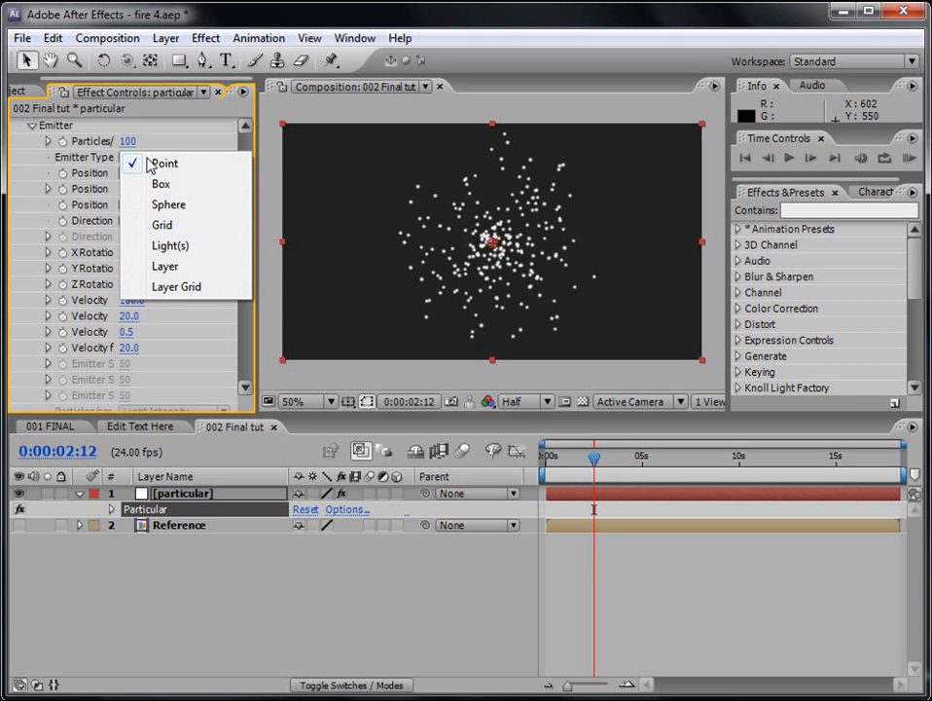
click(175, 267)
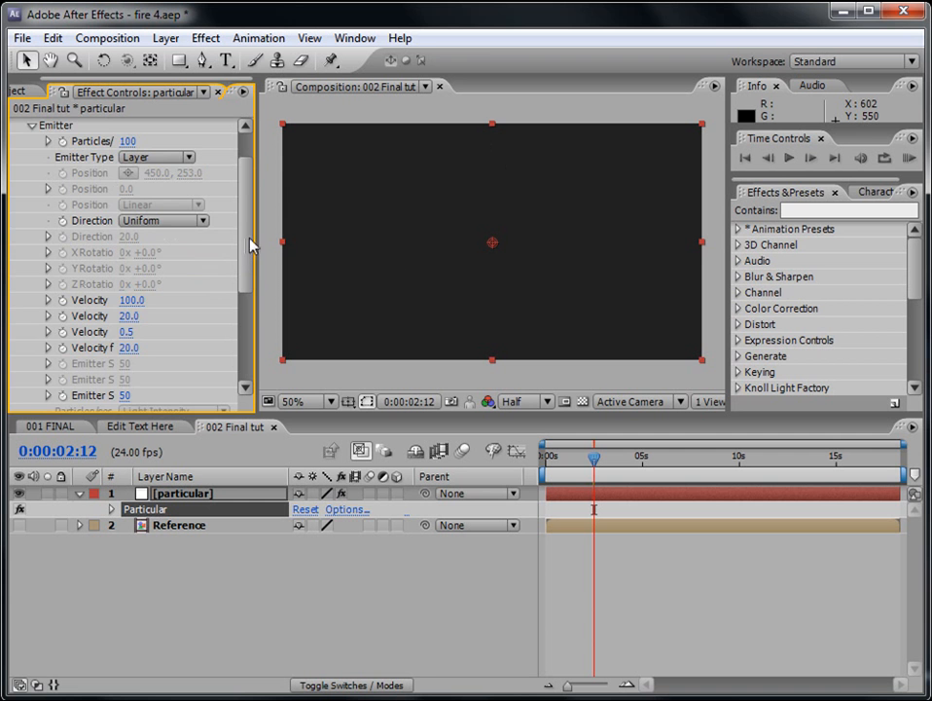
drag(250, 244, 245, 327)
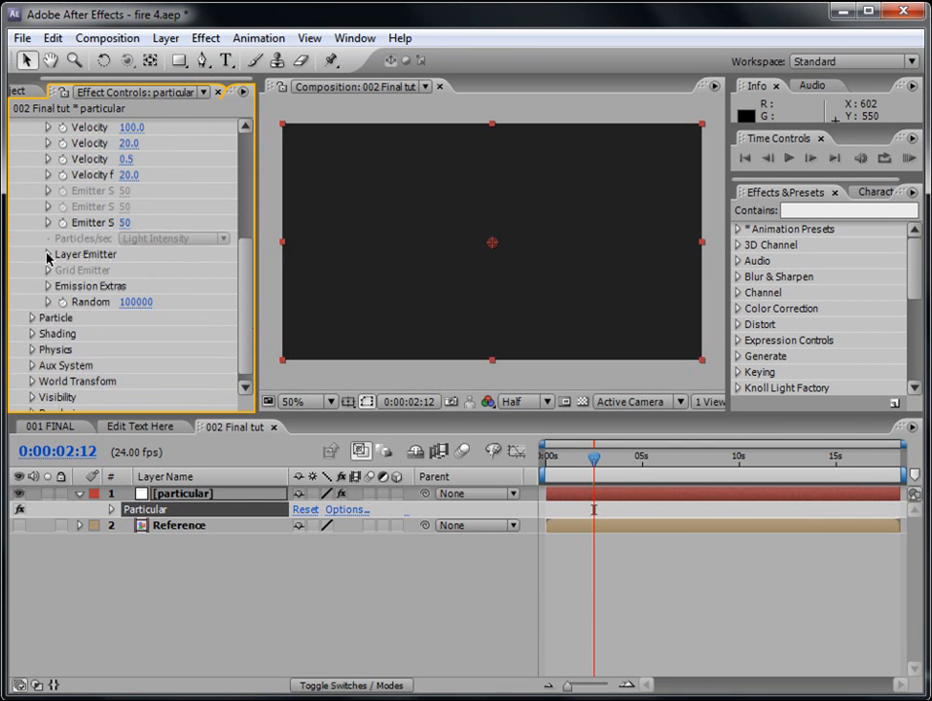
Try to assign the Reference layer as the source of Particular's Layer Emitter
click(48, 255)
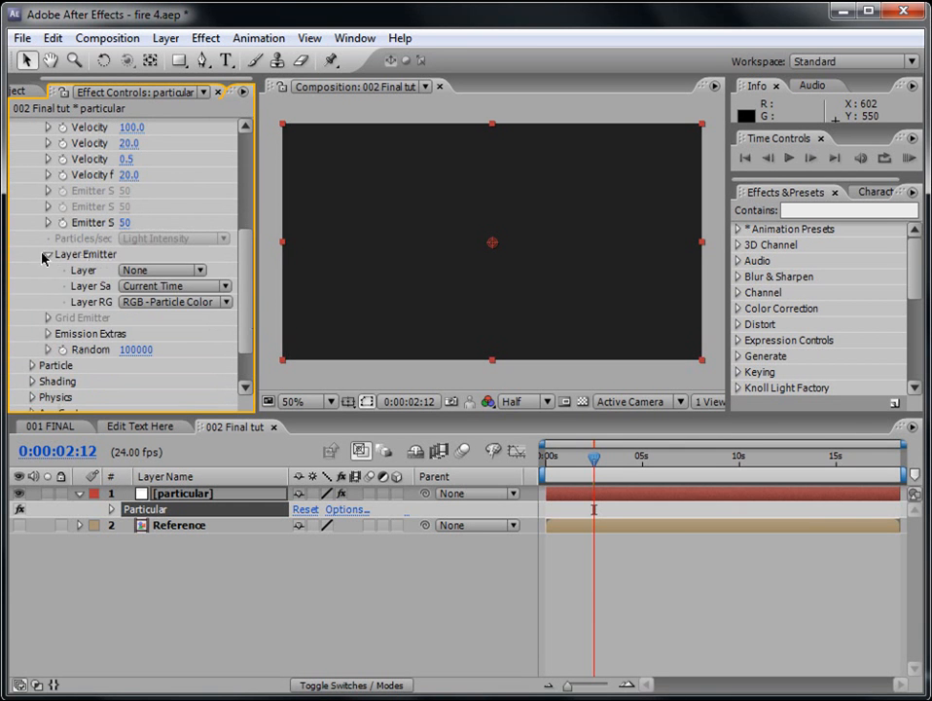
click(146, 273)
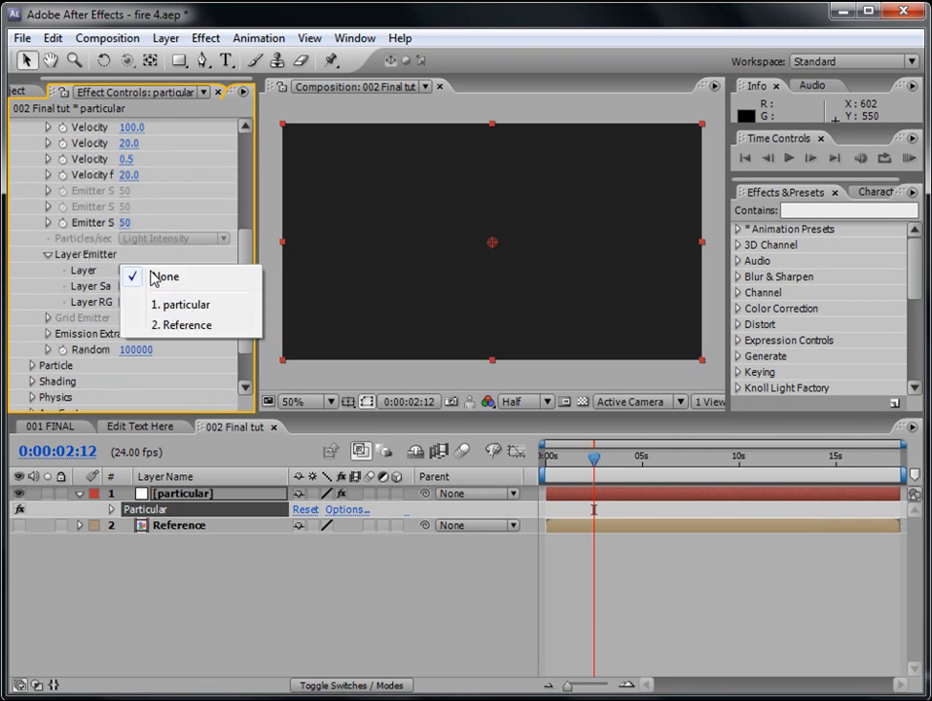
click(178, 328)
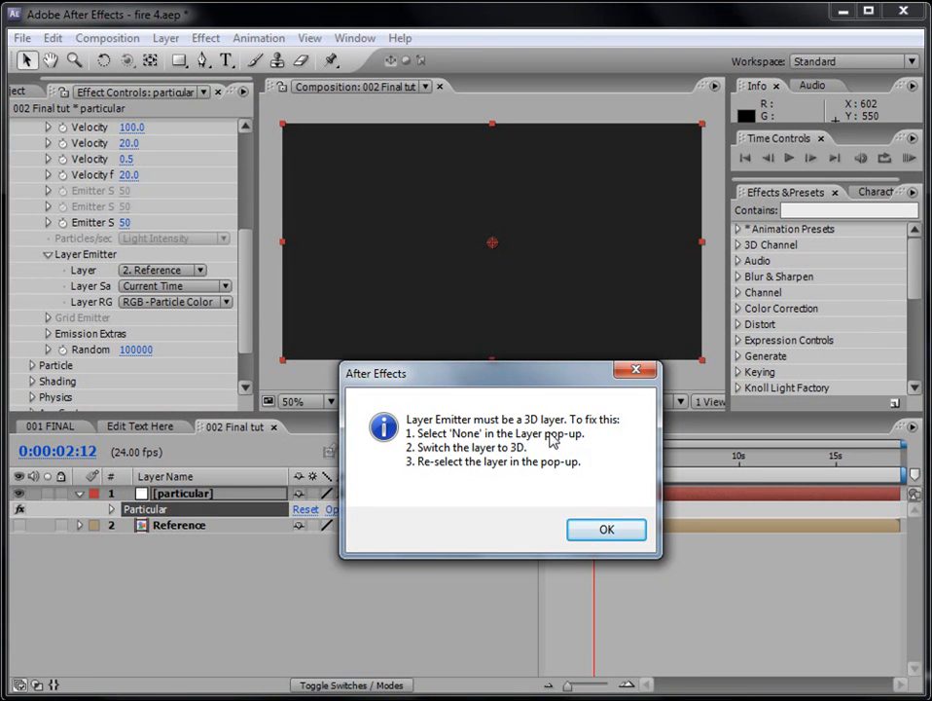
click(591, 528)
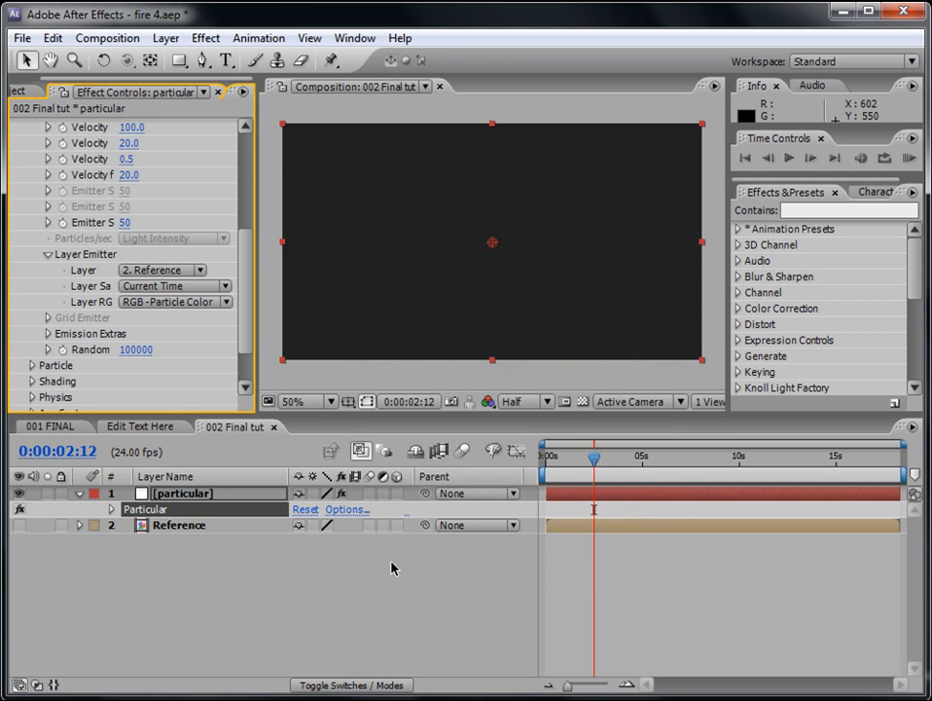
Switch the Reference layer to a 3D layer in the 002 Final tut composition
click(156, 525)
click(396, 525)
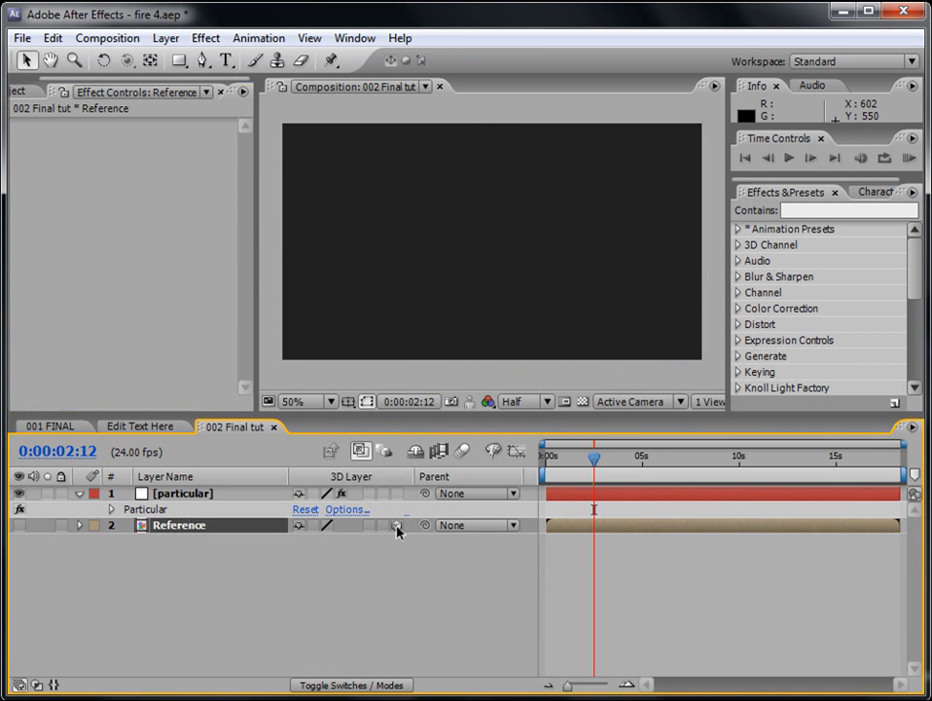
click(745, 603)
Reset Particular's Layer Emitter to None, reselect the Reference layer, and preview the particles at 0:00:01:09
click(164, 514)
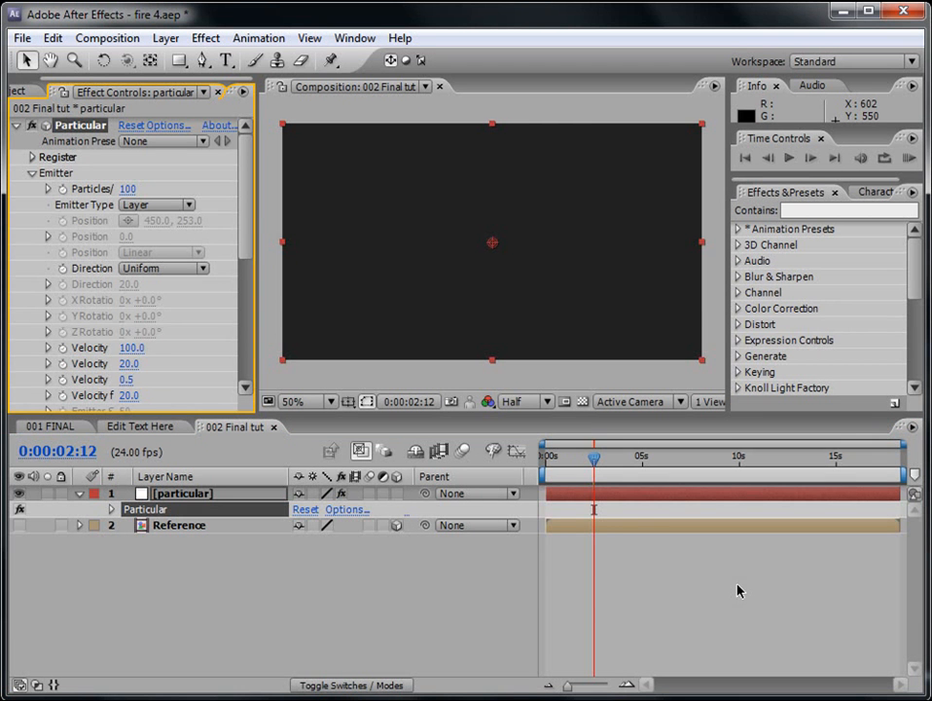
drag(247, 214, 253, 317)
click(160, 257)
click(161, 240)
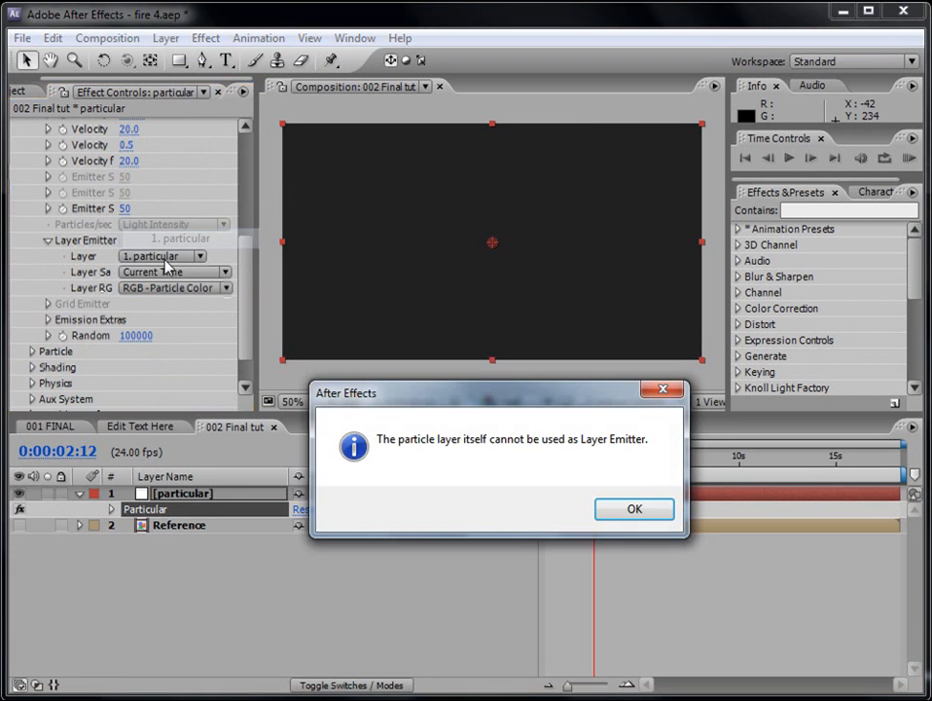
click(633, 510)
click(166, 256)
click(170, 234)
click(171, 261)
click(183, 310)
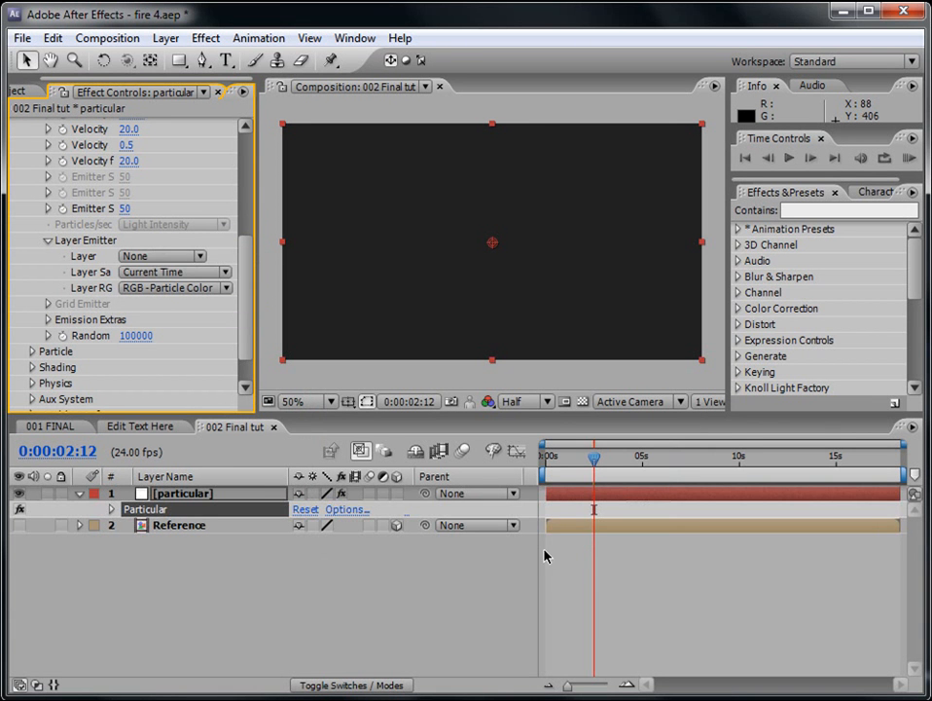
drag(594, 457, 573, 478)
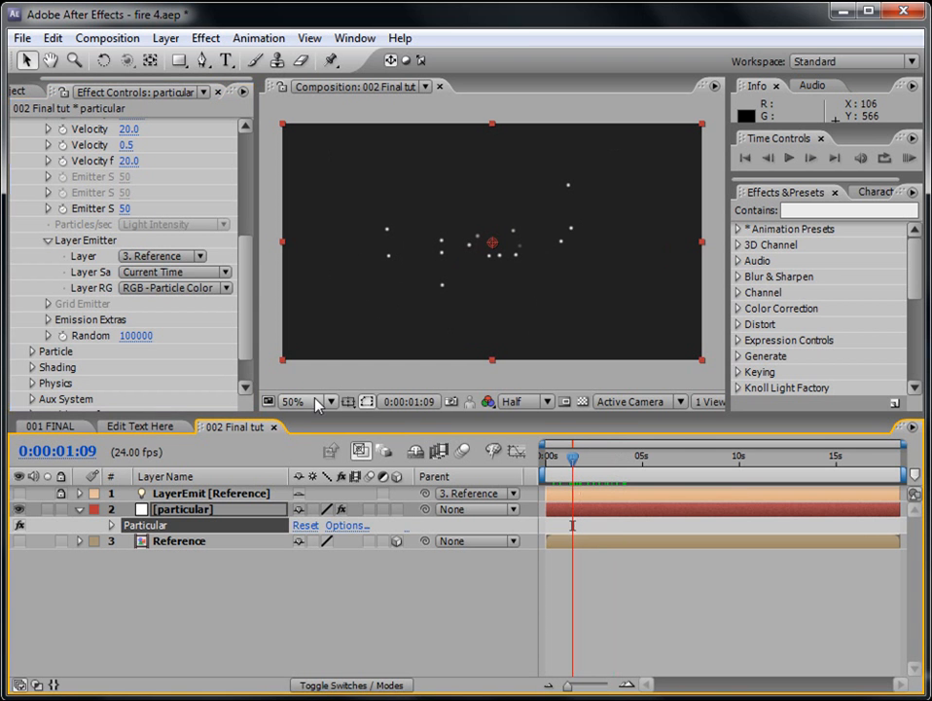
Set Particular's emission rate to 1000 particles per second
drag(245, 270, 254, 179)
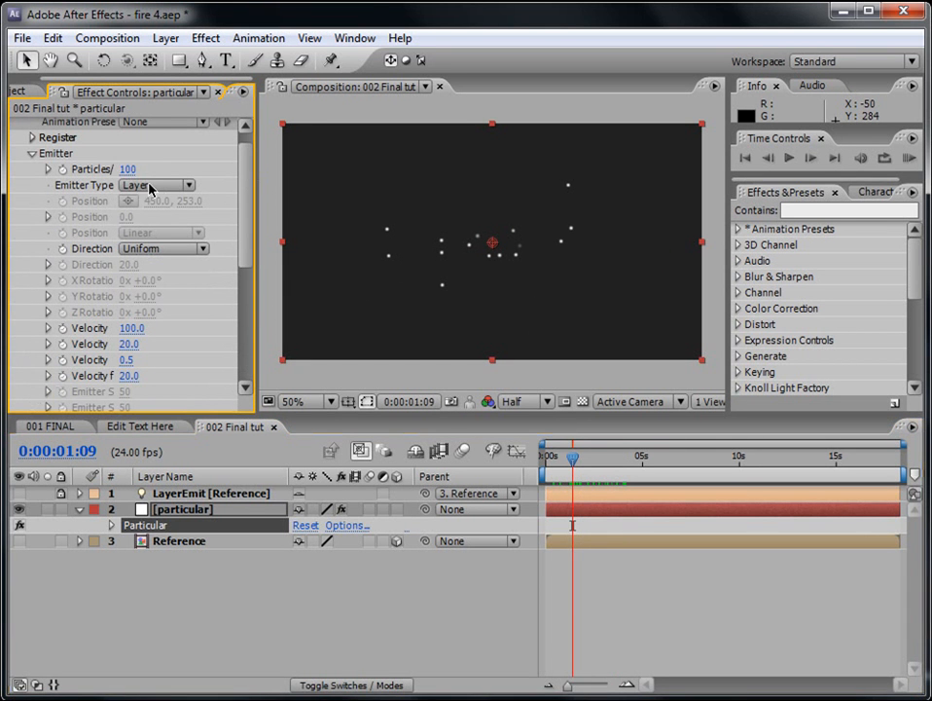
drag(128, 169, 131, 170)
click(130, 169)
text(1000)
key(Return)
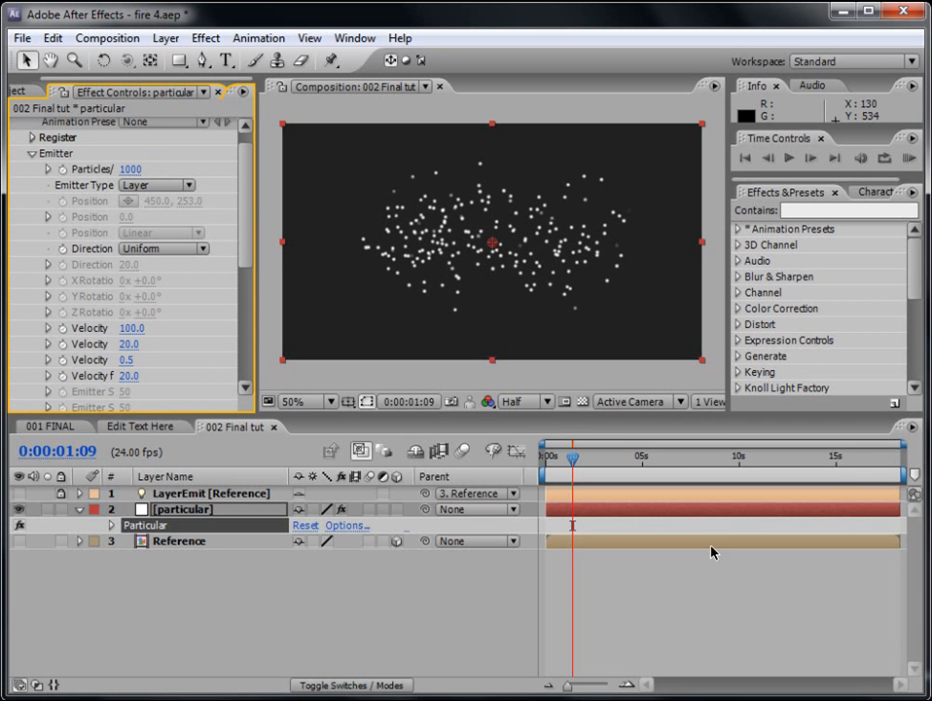
Set the emitter's Velocity, Velocity Random, Velocity Distribution and Velocity from Motion to 0
click(131, 328)
text(0)
key(Return)
click(128, 344)
text(0)
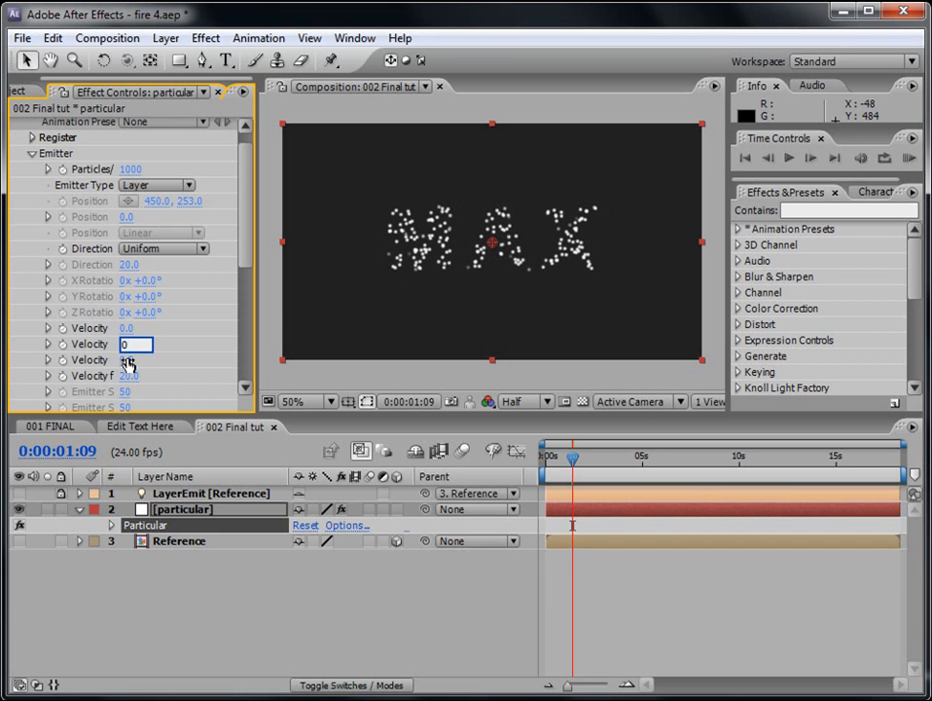
click(127, 361)
text(0)
Set Emitter Size Z to 0 and preview the particle text at 0:00:01:14
drag(247, 240, 251, 295)
click(126, 299)
text(0)
click(699, 632)
mouse_move(573, 457)
mouse_down()
mouse_move(662, 458)
mouse_move(563, 459)
mouse_move(620, 459)
mouse_move(577, 460)
mouse_up()
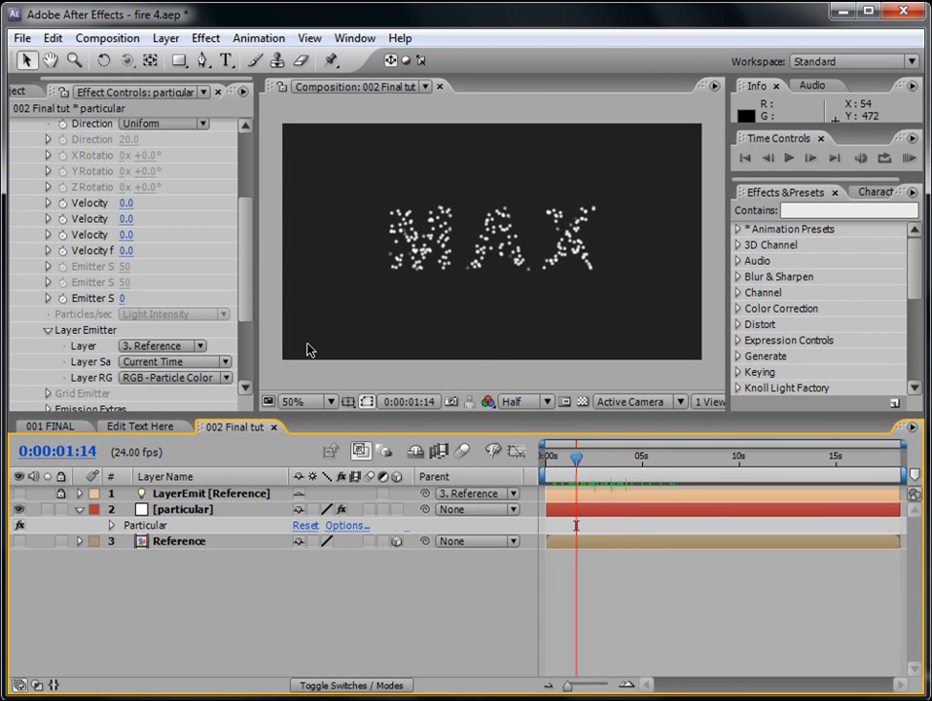
Set the Layer Emitter's Layer RGB Usage to RGB - Size Vel Rot on the particular layer
scroll(246, 305, down, 3)
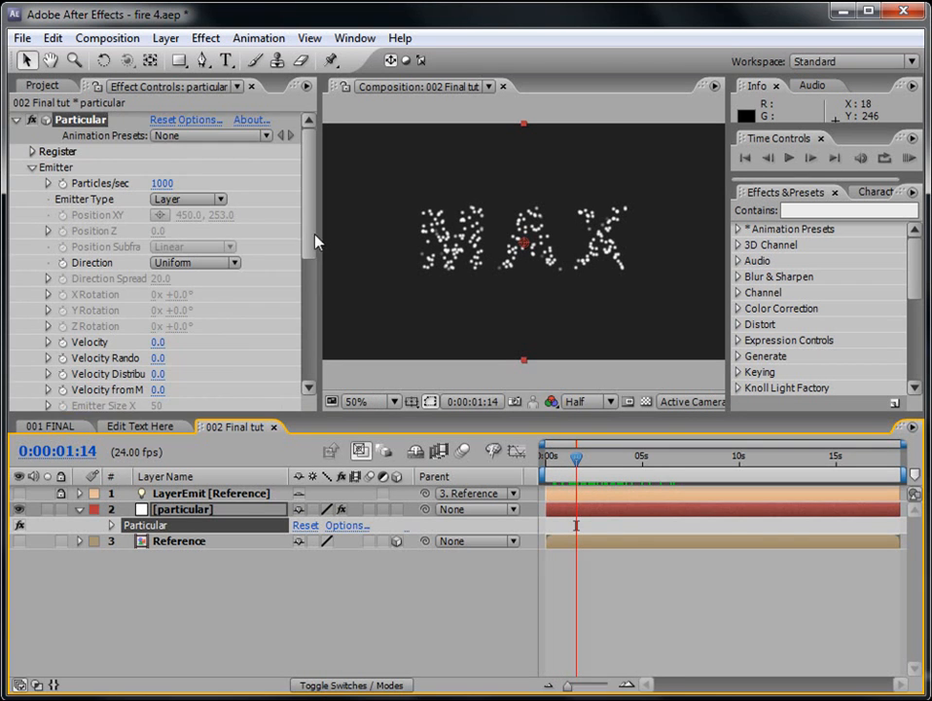
drag(311, 239, 314, 331)
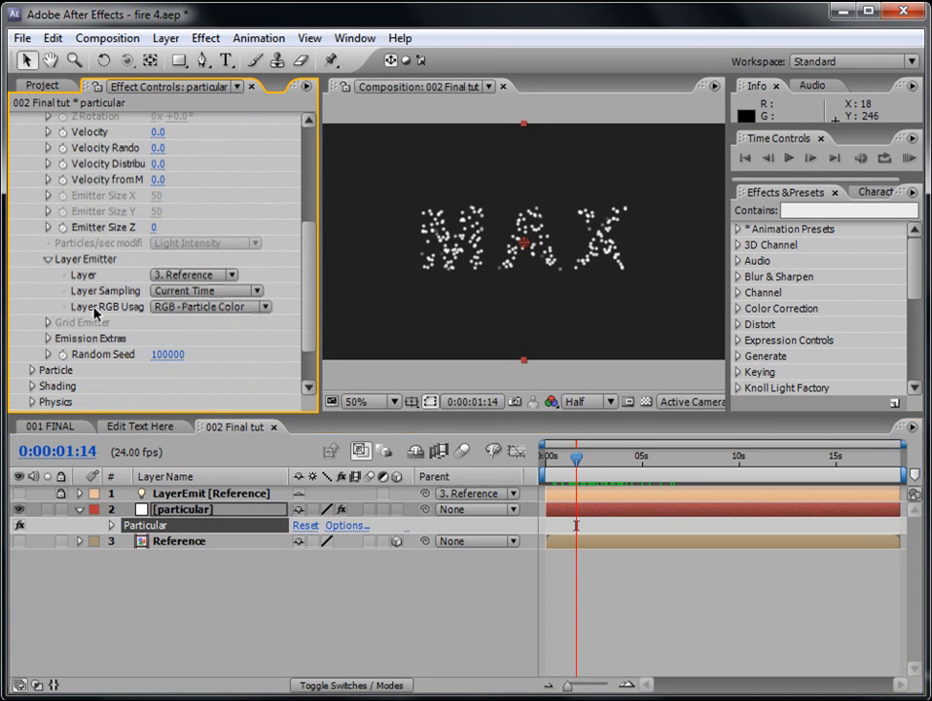
click(189, 307)
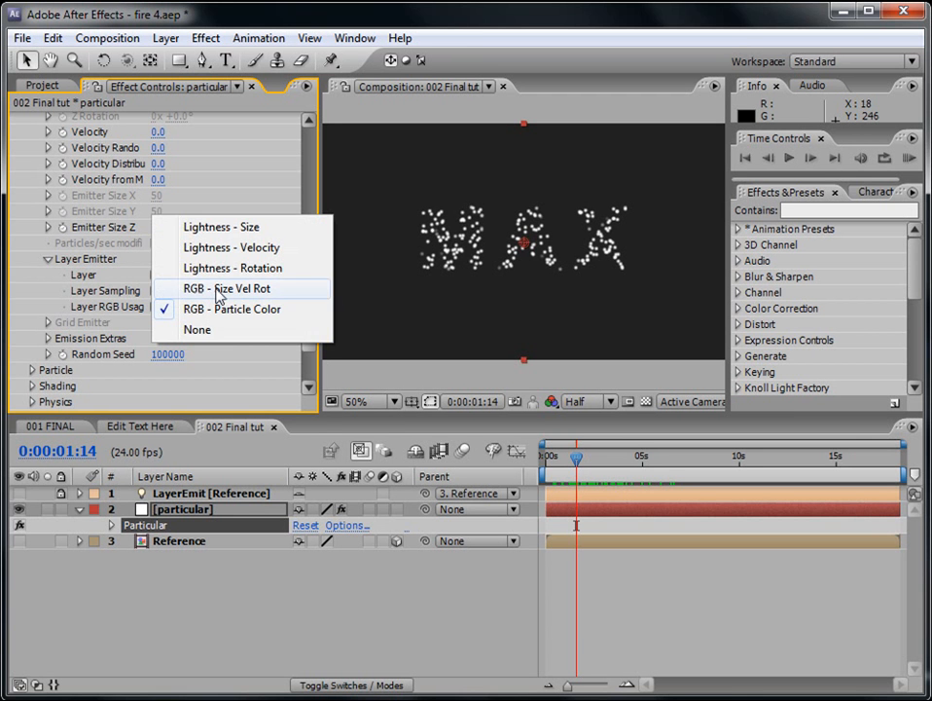
click(208, 289)
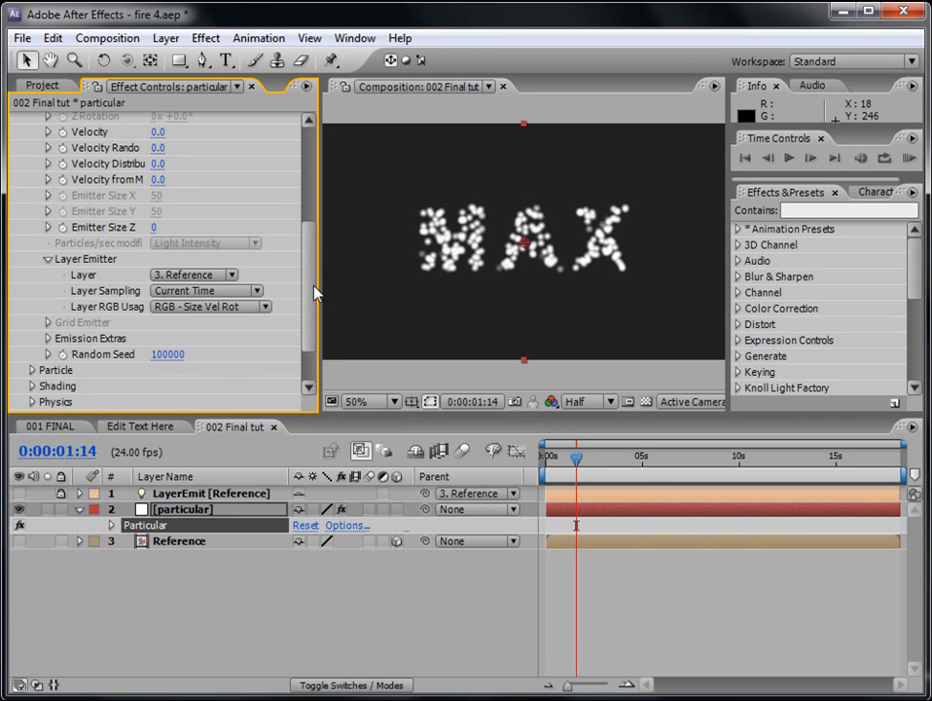
Change the emitter's Direction to Directional in the Particular effect
scroll(314, 292, down, 3)
scroll(316, 254, up, 4)
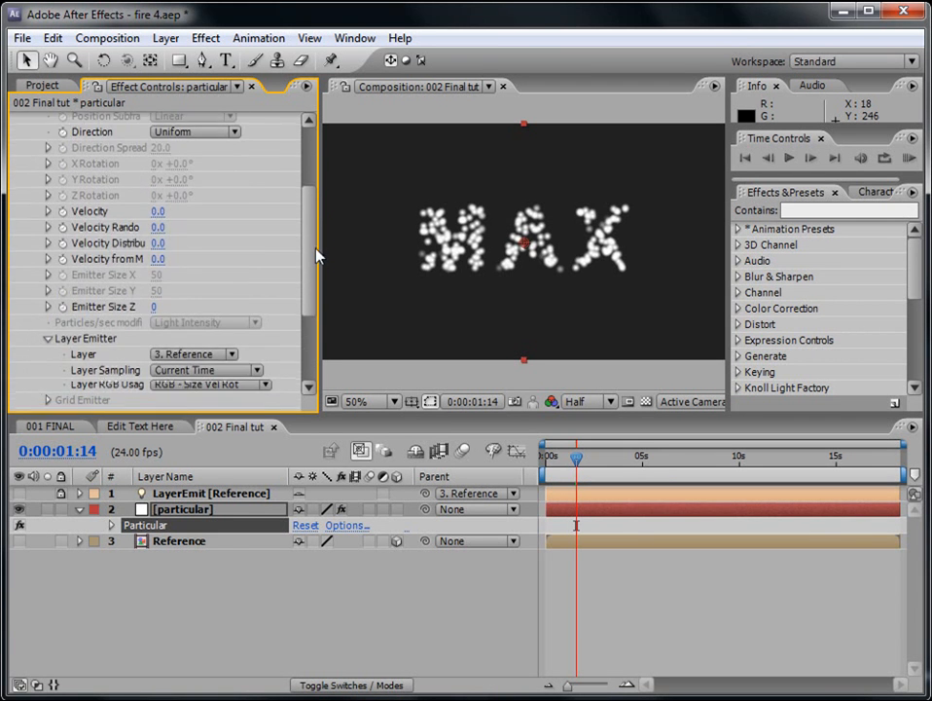
scroll(317, 199, up, 1)
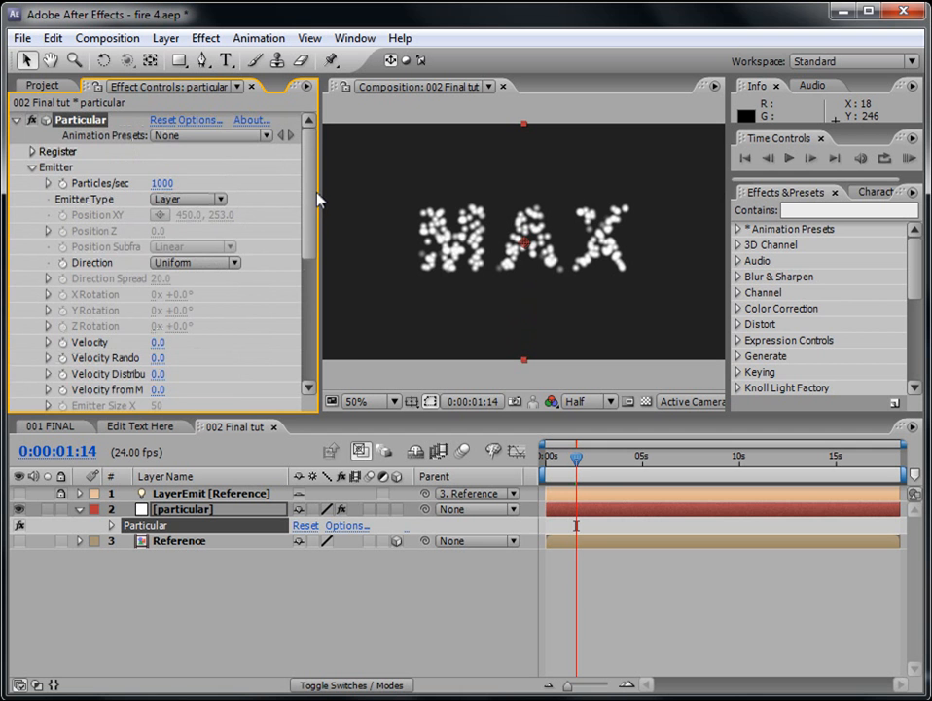
scroll(317, 200, down, 1)
scroll(316, 216, down, 1)
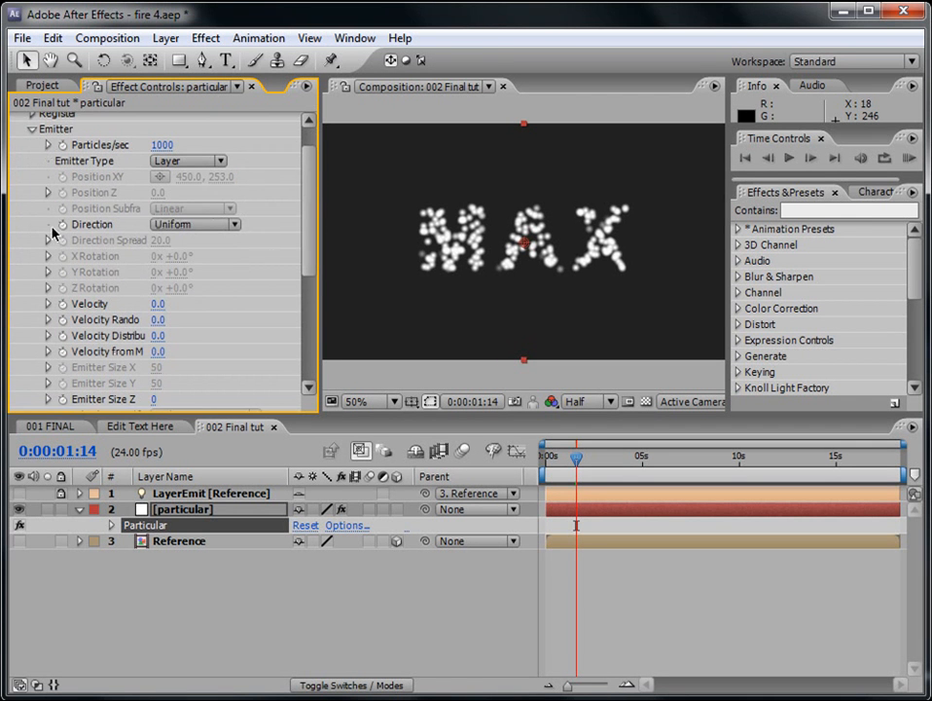
click(179, 224)
click(193, 254)
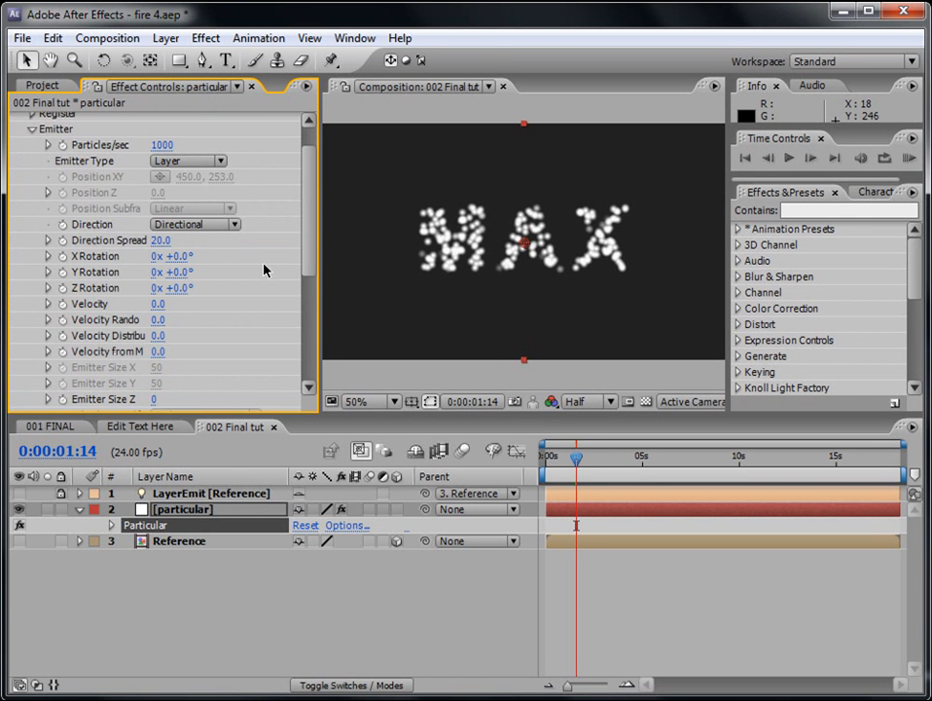
Set Sphere Feather to 1 in Particular's Particle settings
scroll(312, 230, down, 5)
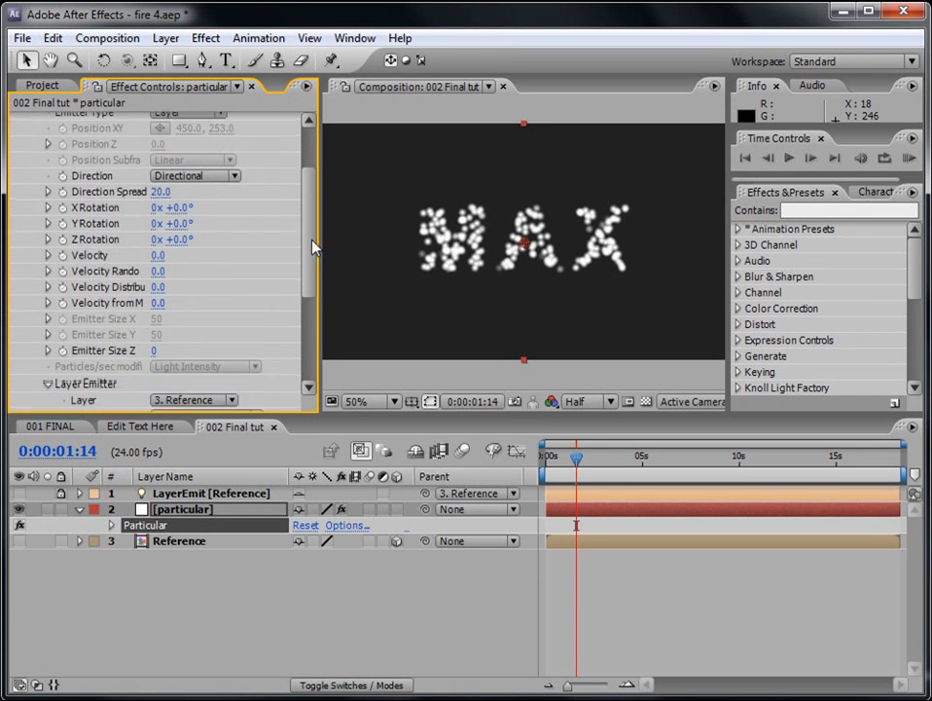
mouse_move(307, 312)
mouse_down()
mouse_move(306, 332)
mouse_move(300, 228)
mouse_move(311, 331)
mouse_up()
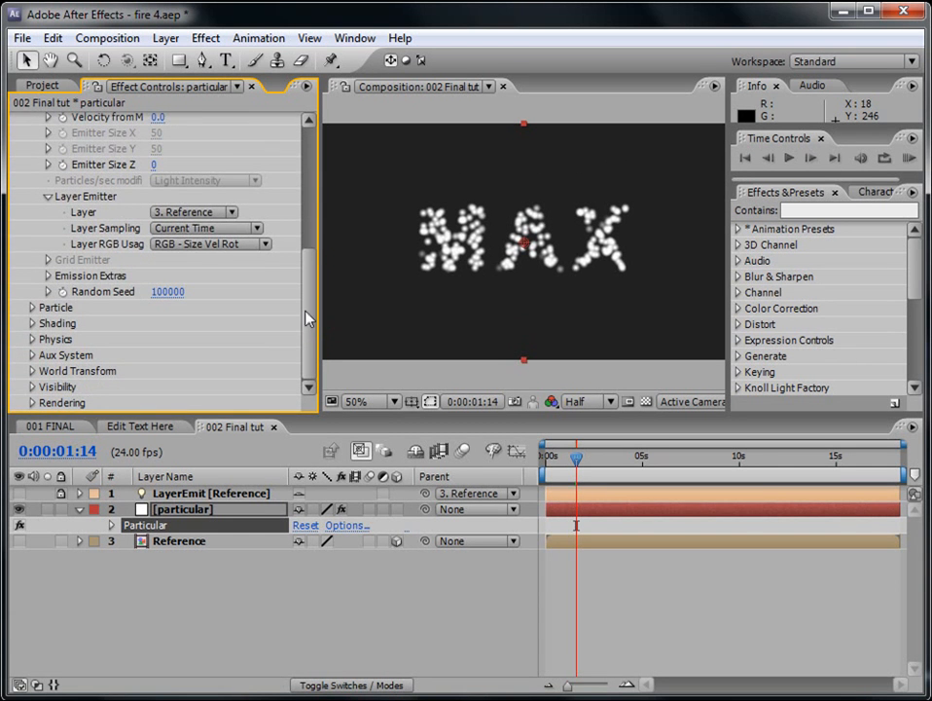
click(32, 308)
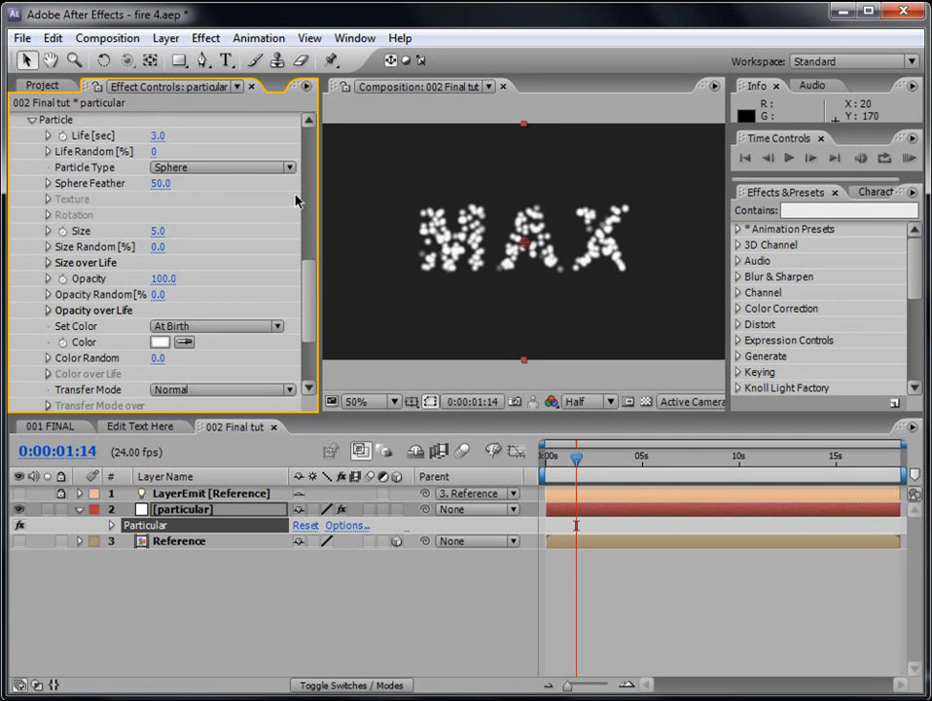
click(161, 185)
text(1)
key(Return)
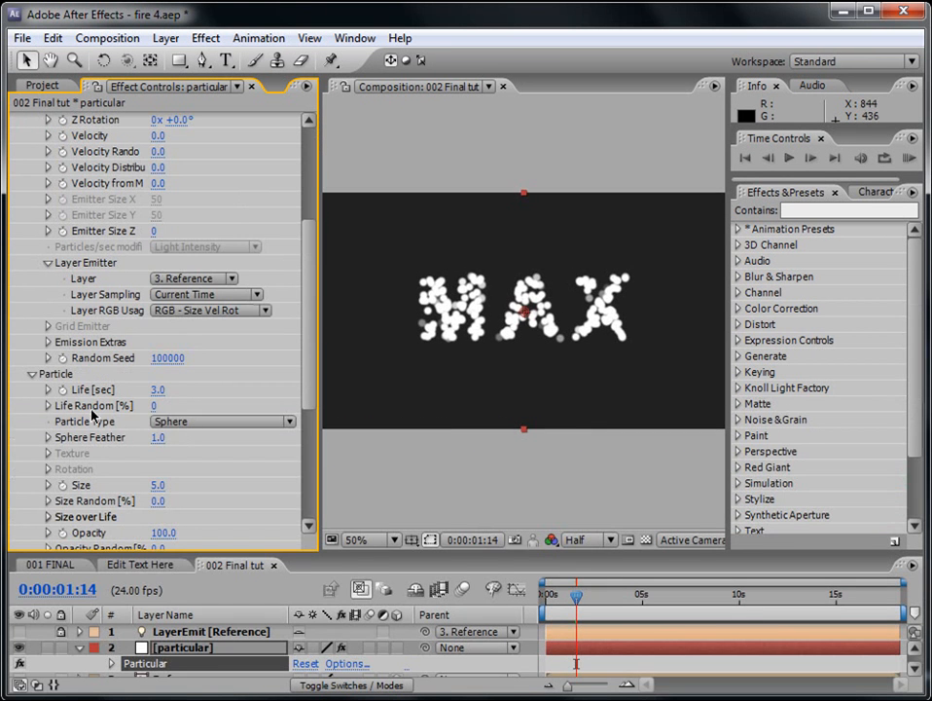
Set the particles' Life Random to 25%
click(153, 405)
text(25)
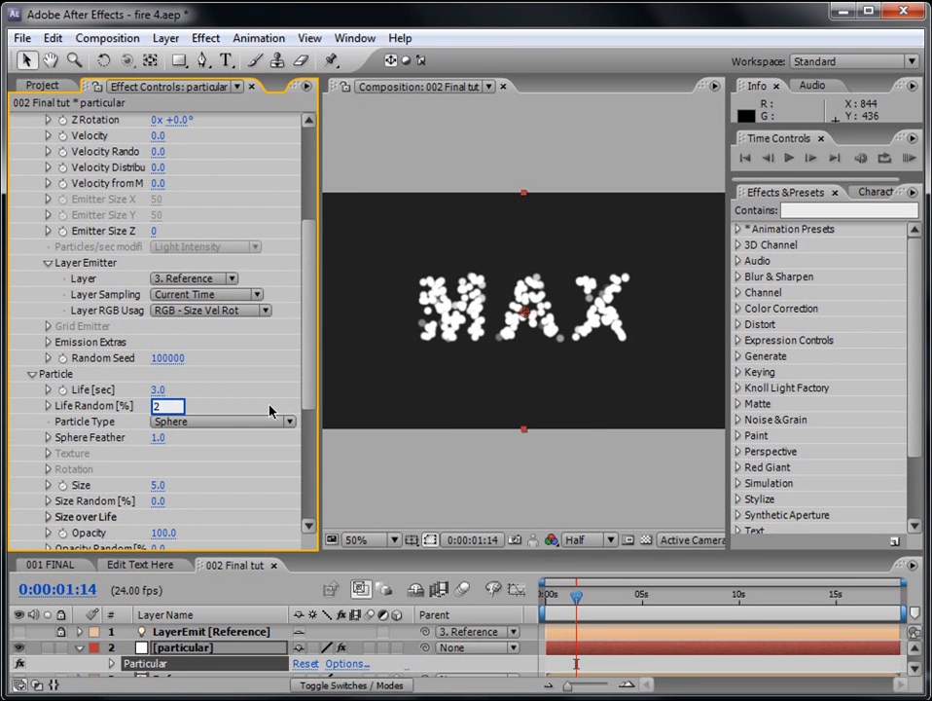
key(Return)
Try a particle Size of 20 in Particular's Particle settings
scroll(314, 378, down, 2)
scroll(313, 378, down, 4)
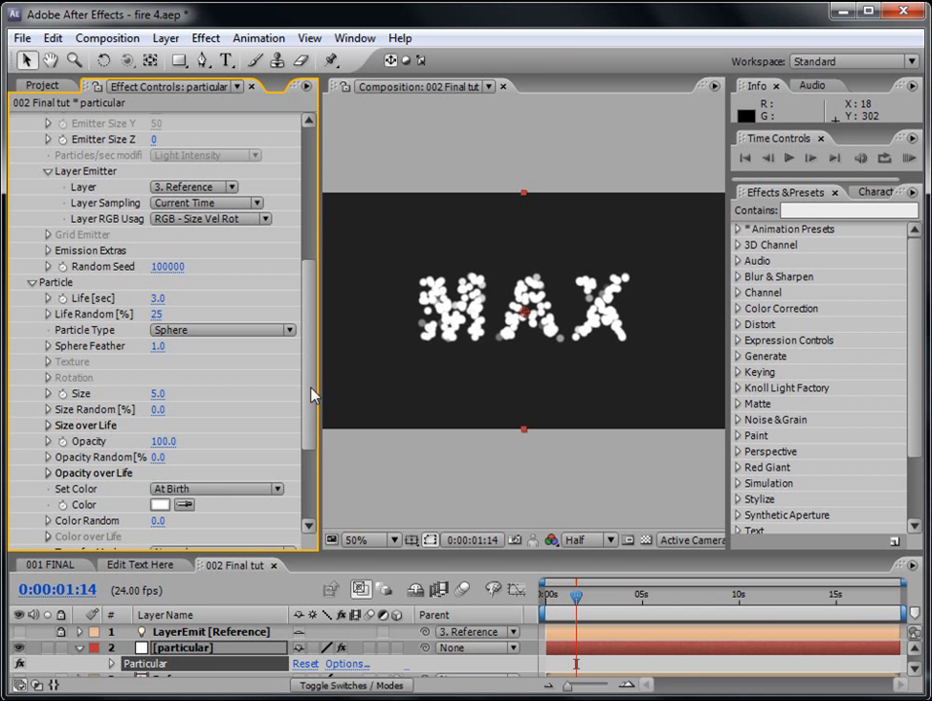
scroll(312, 391, down, 4)
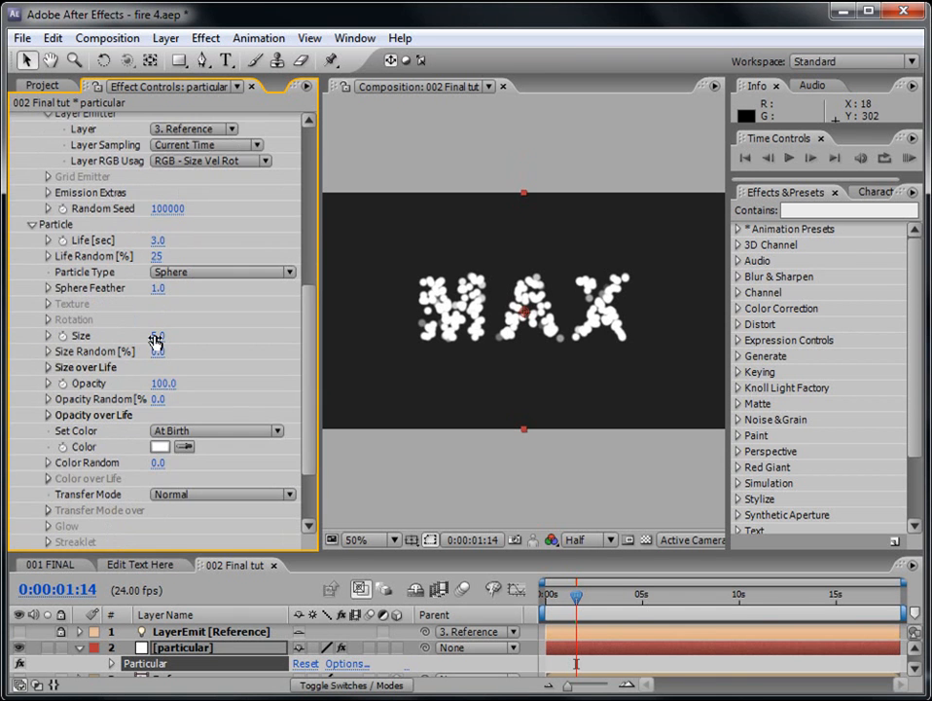
click(156, 336)
text(20)
key(Return)
Set Size Random to 25% and the particle Size to 12
scroll(161, 285, down, 3)
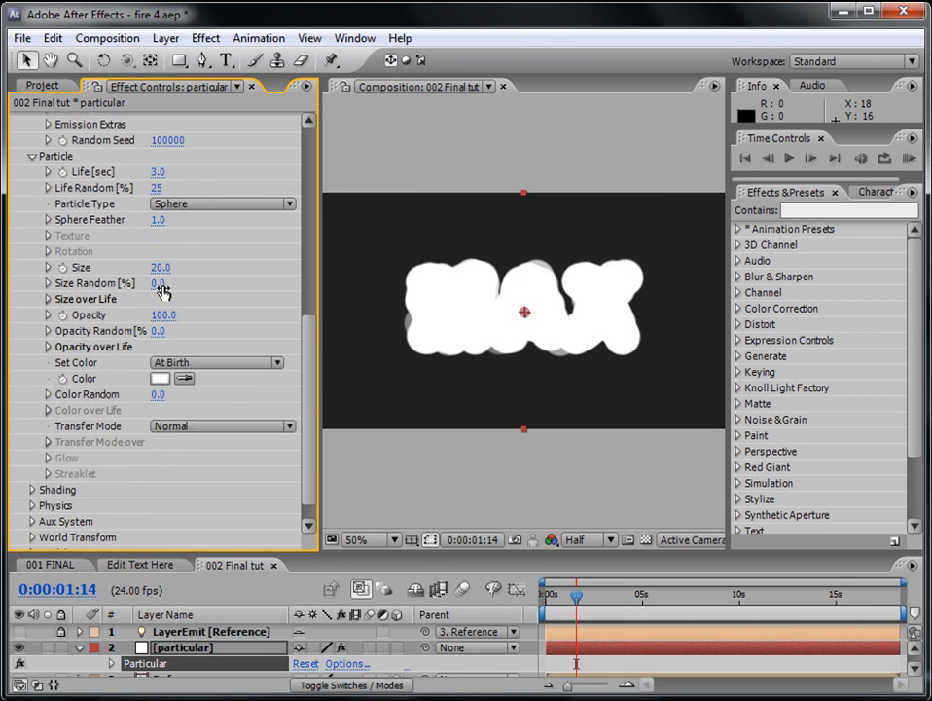
click(157, 283)
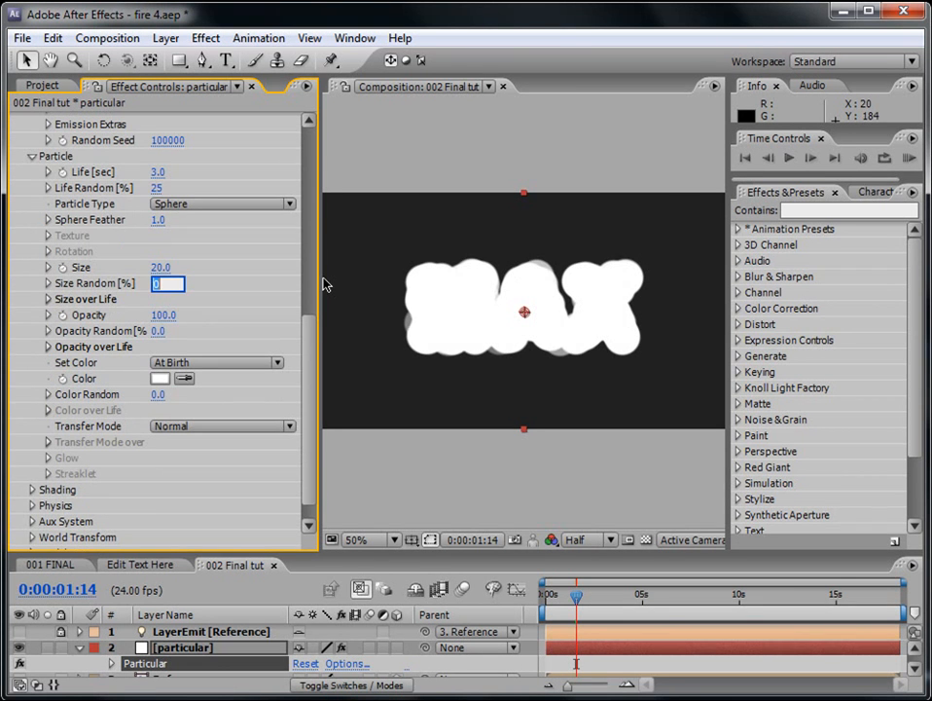
text(25)
key(Return)
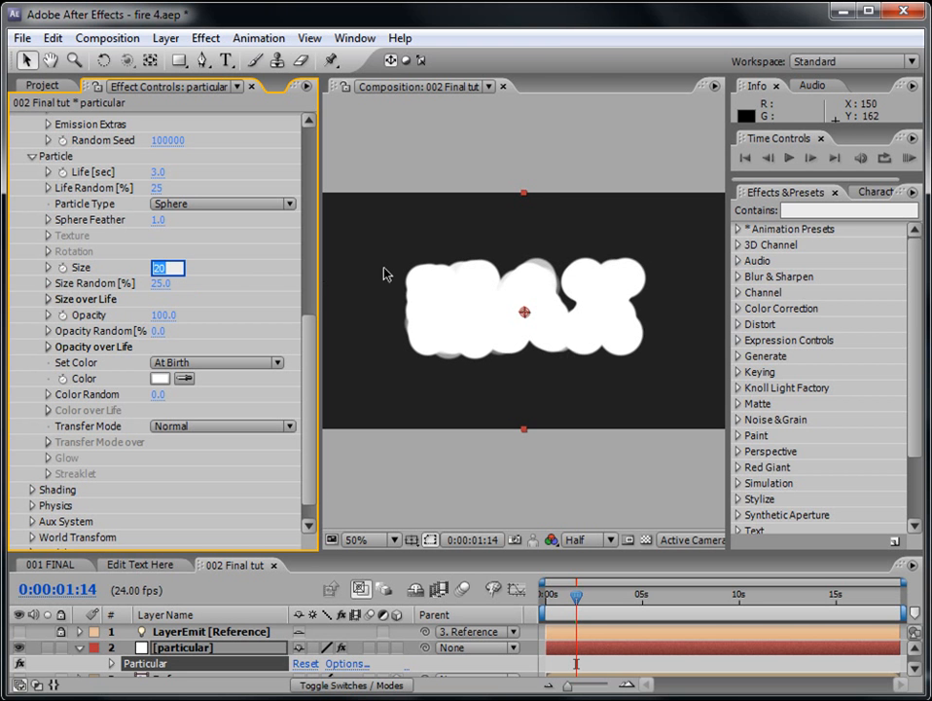
key(Return)
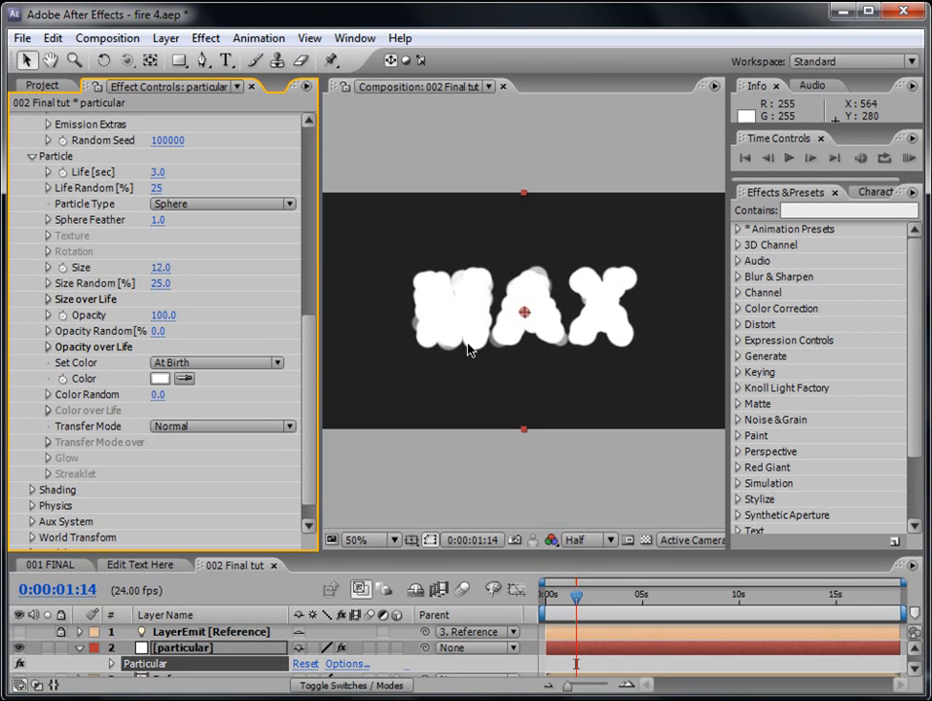
Set the particles' Opacity to 44 and Opacity Random to 92%
click(164, 314)
text(44)
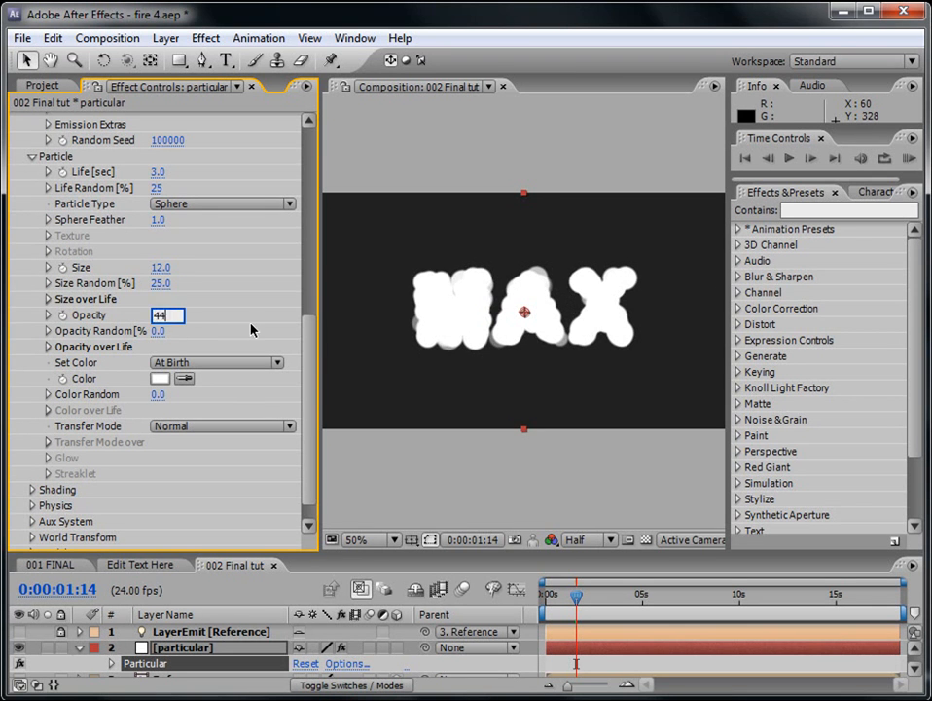
key(Return)
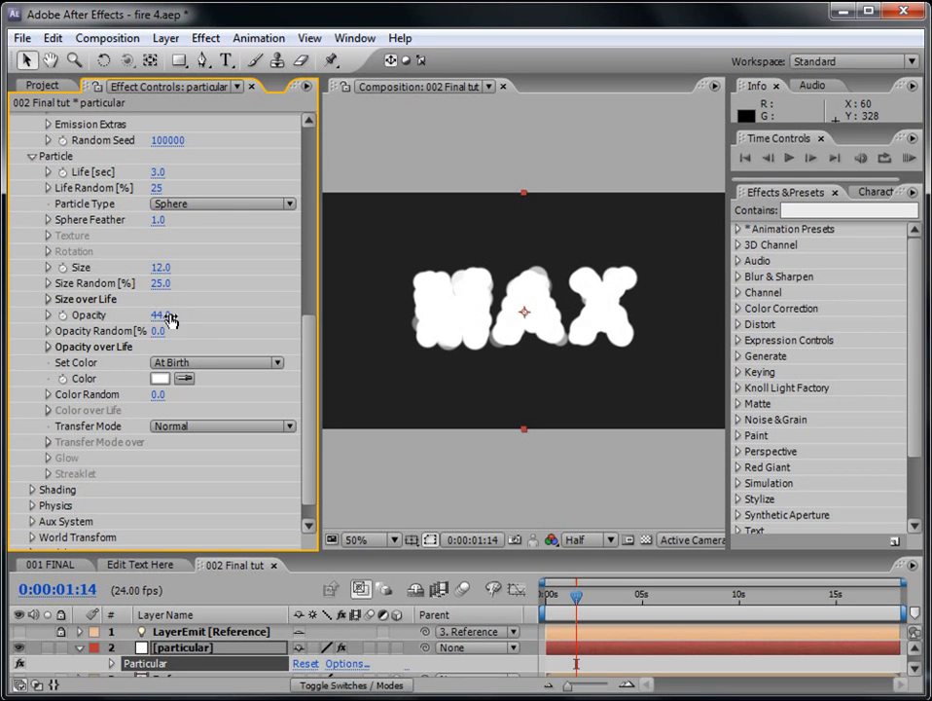
click(158, 331)
text(100)
key(Return)
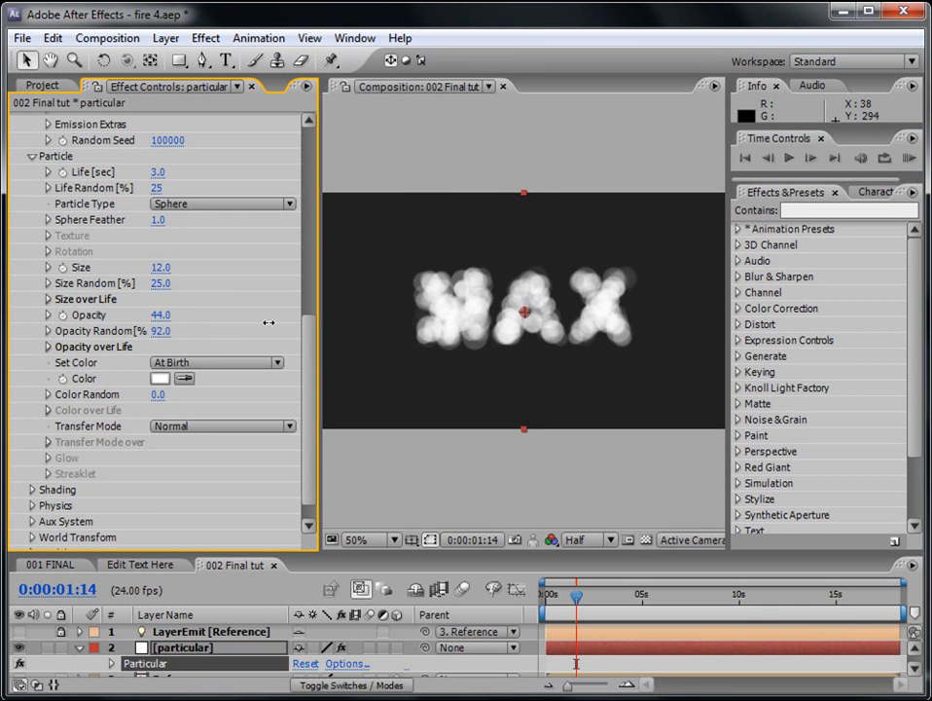
Set the particles' Set Color option to Over Life and apply the white-to-black preset to the Color over Life gradient
scroll(306, 326, down, 1)
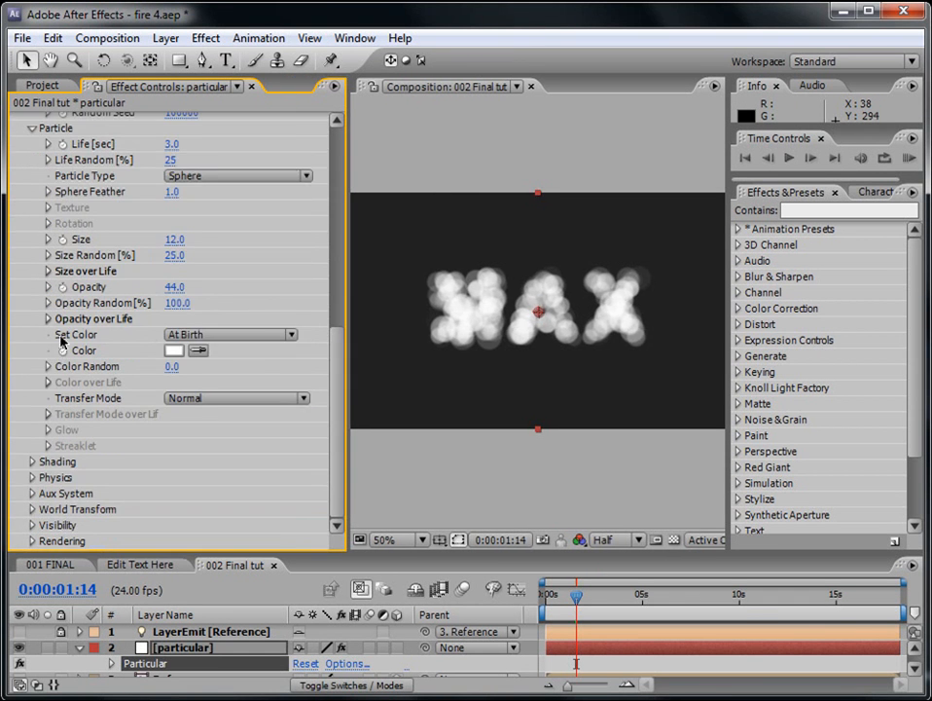
click(177, 334)
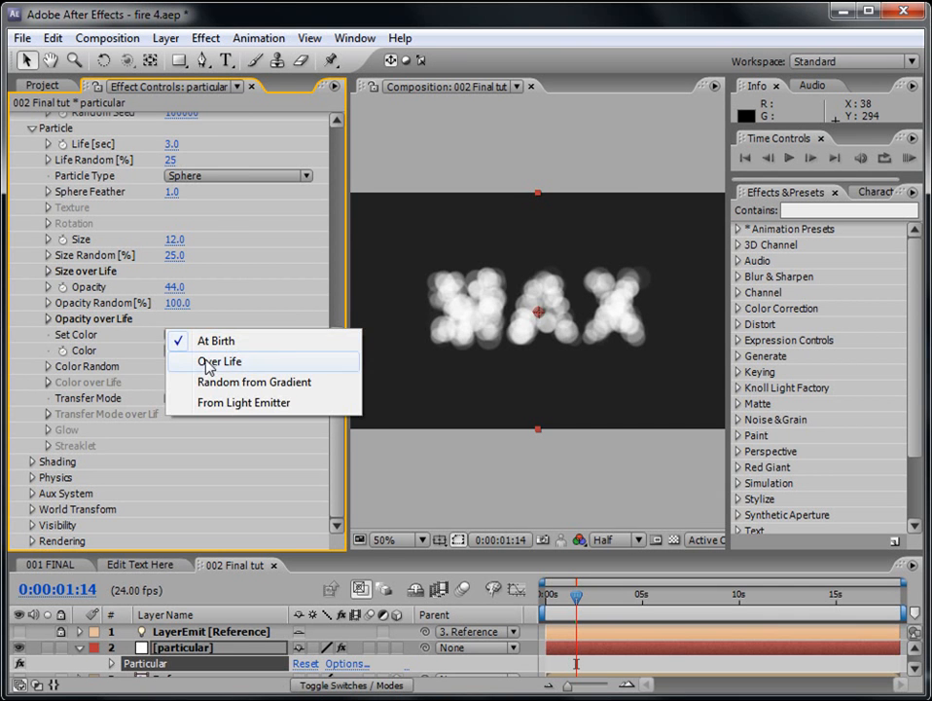
click(207, 365)
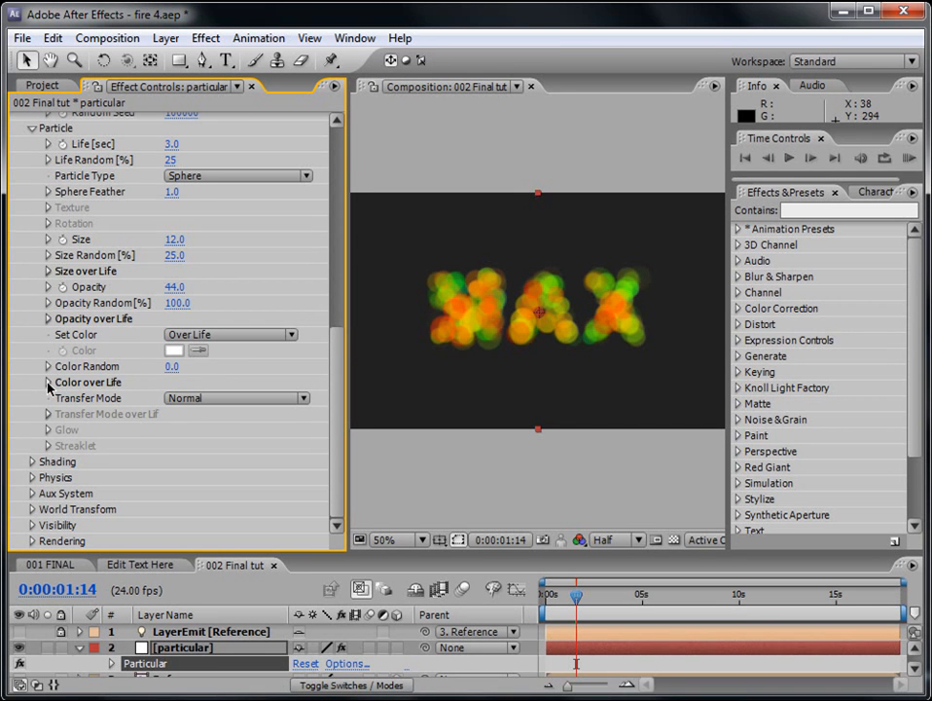
click(47, 384)
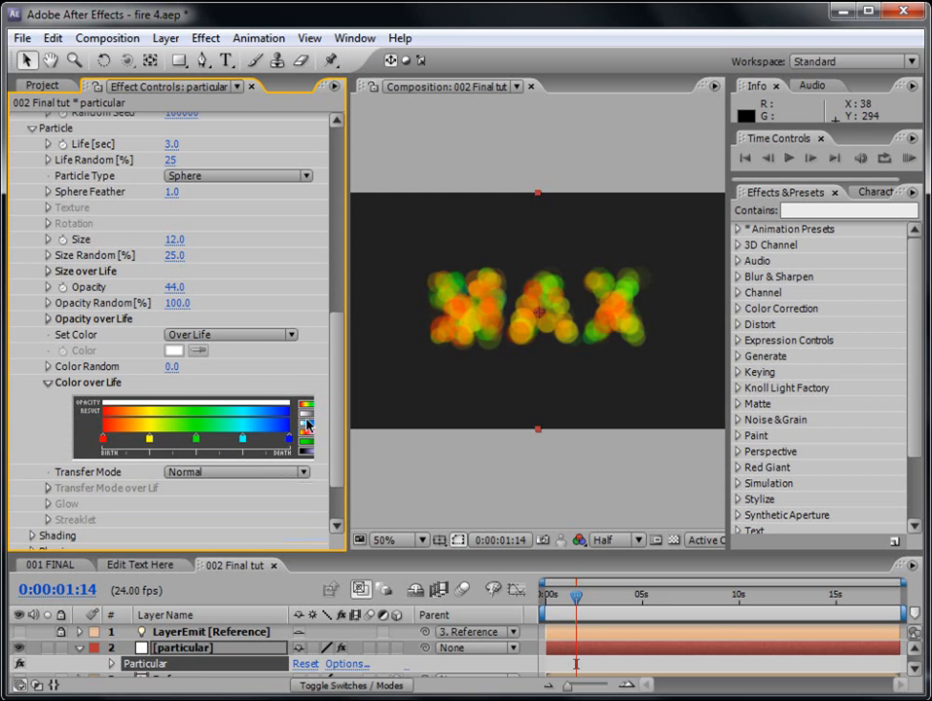
click(308, 424)
Change the birth color of the Color over Life gradient from white to orange-red
double_click(104, 439)
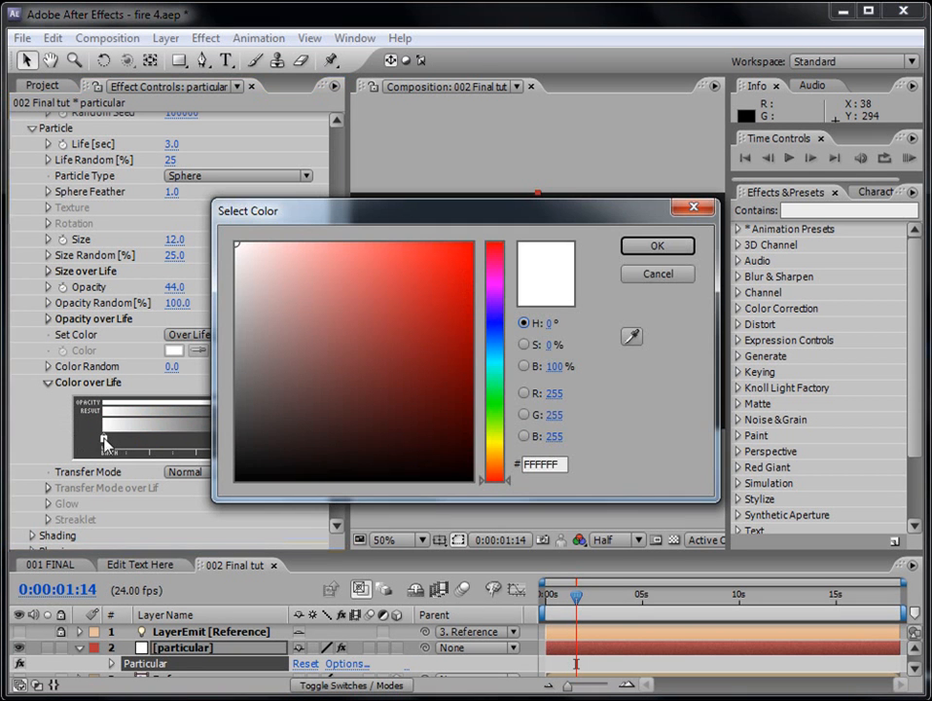
click(471, 275)
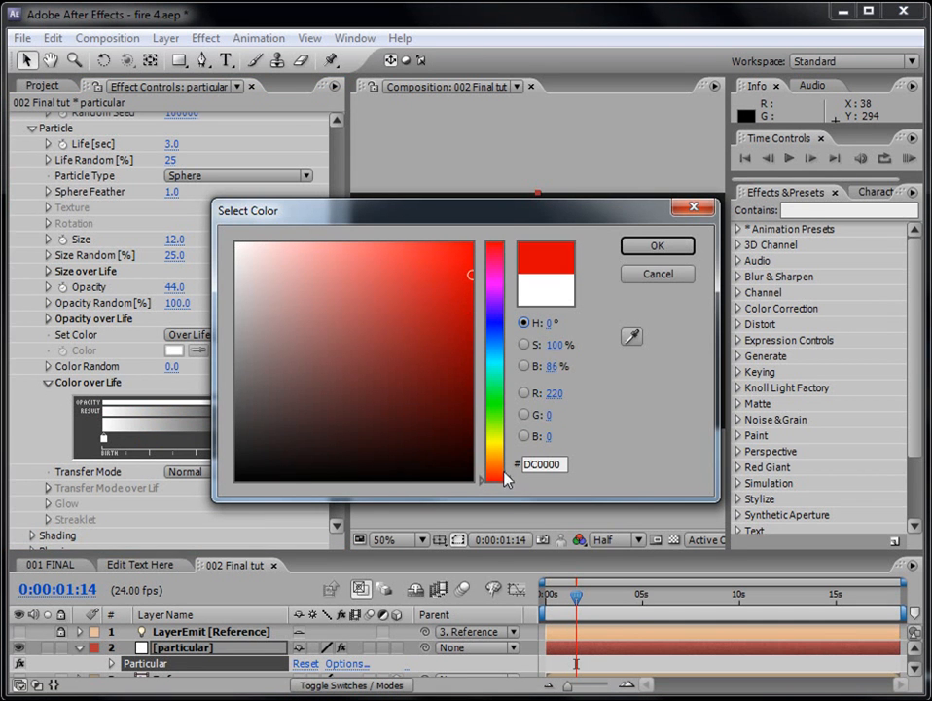
click(499, 473)
click(658, 245)
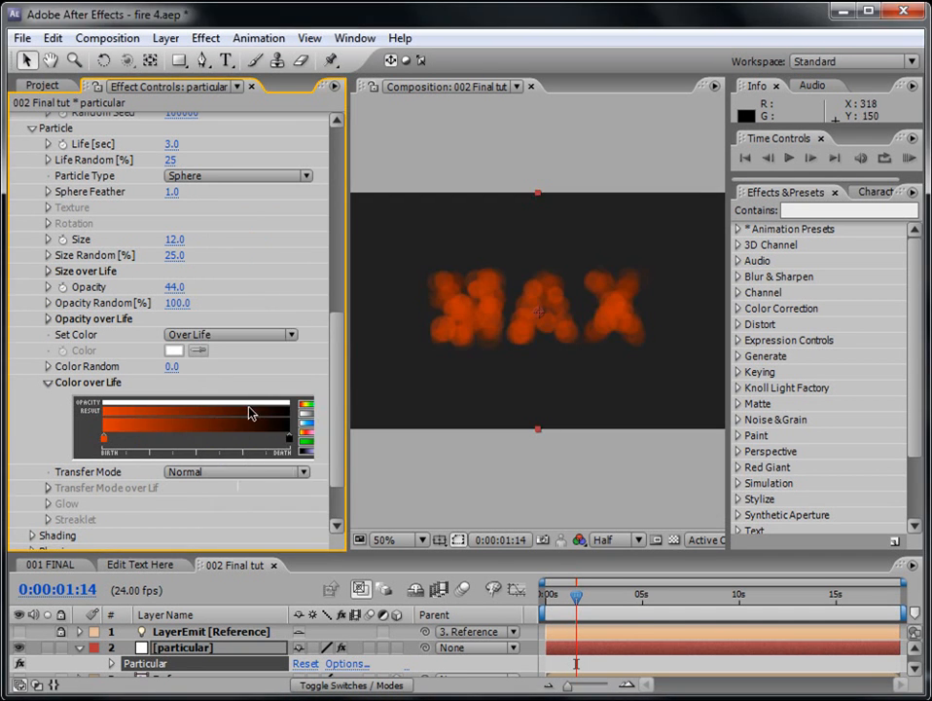
Move the gradient's orange stop to about mid-life and add a black (000000) stop at birth
scroll(192, 437, down, 3)
drag(104, 366, 177, 368)
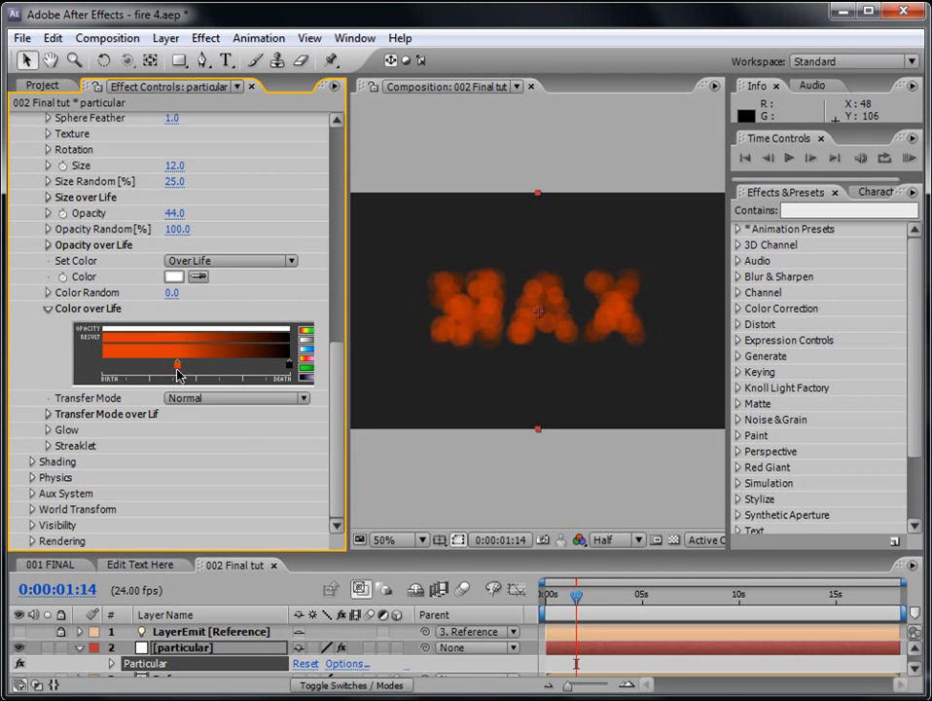
click(105, 367)
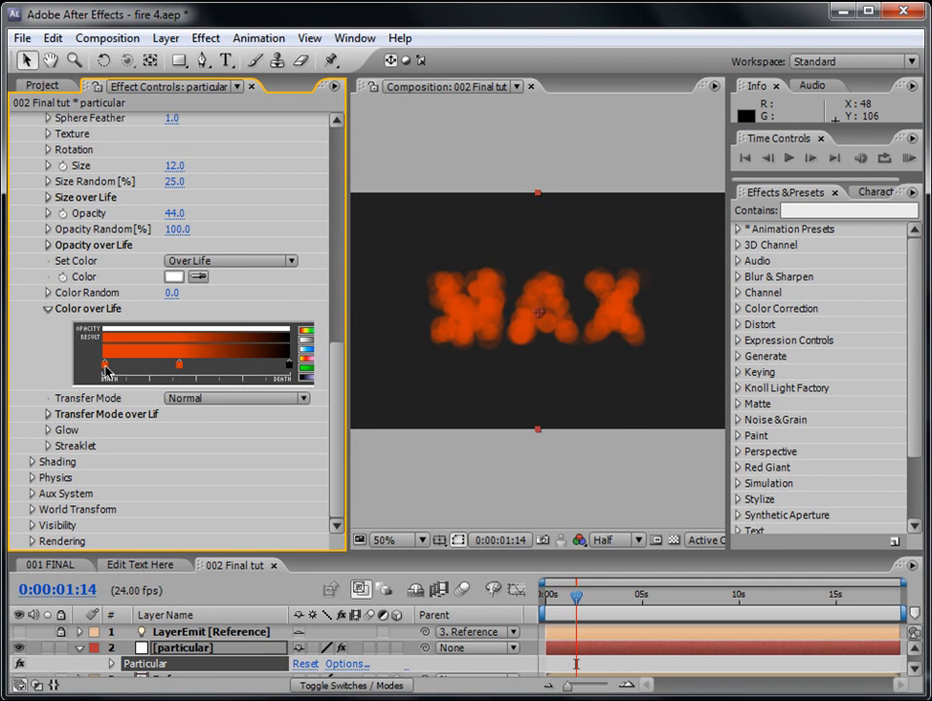
double_click(105, 367)
click(255, 462)
click(234, 483)
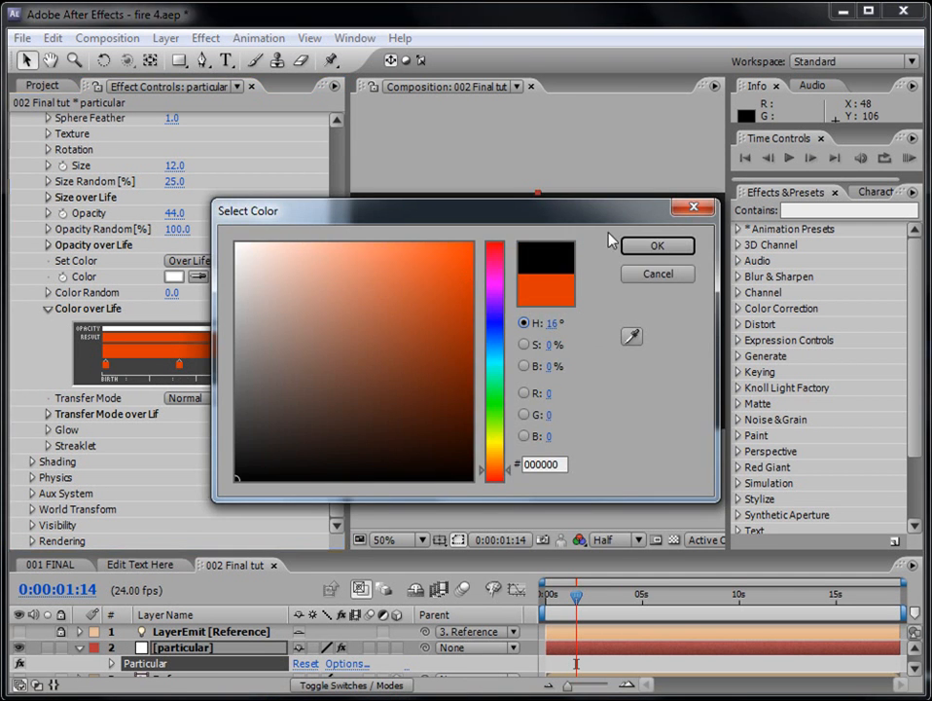
click(657, 245)
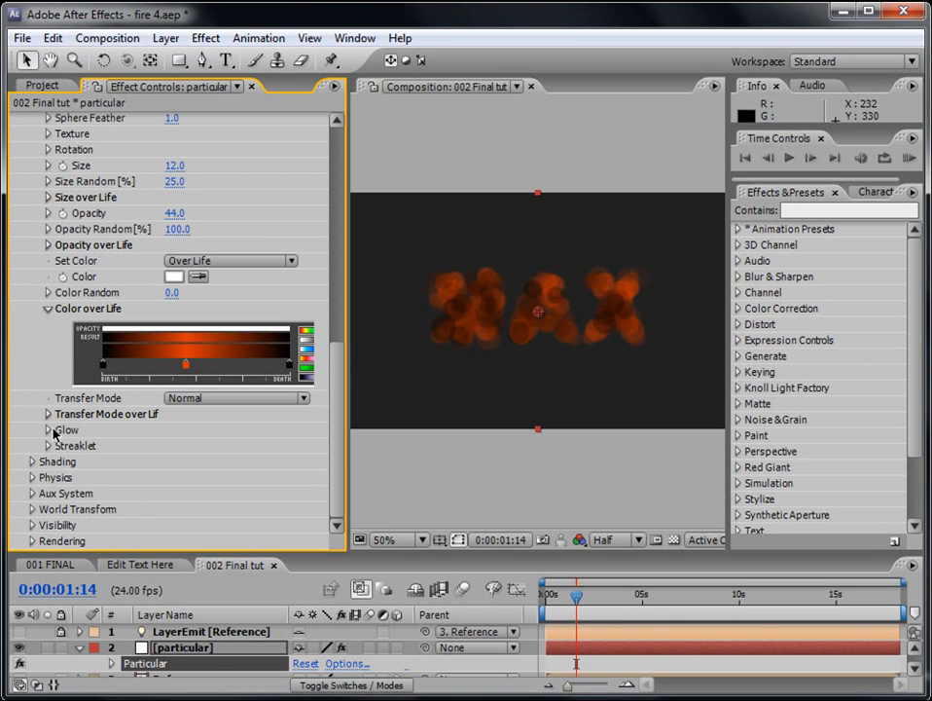
Set the particles' Transfer Mode to Add
click(227, 403)
click(233, 426)
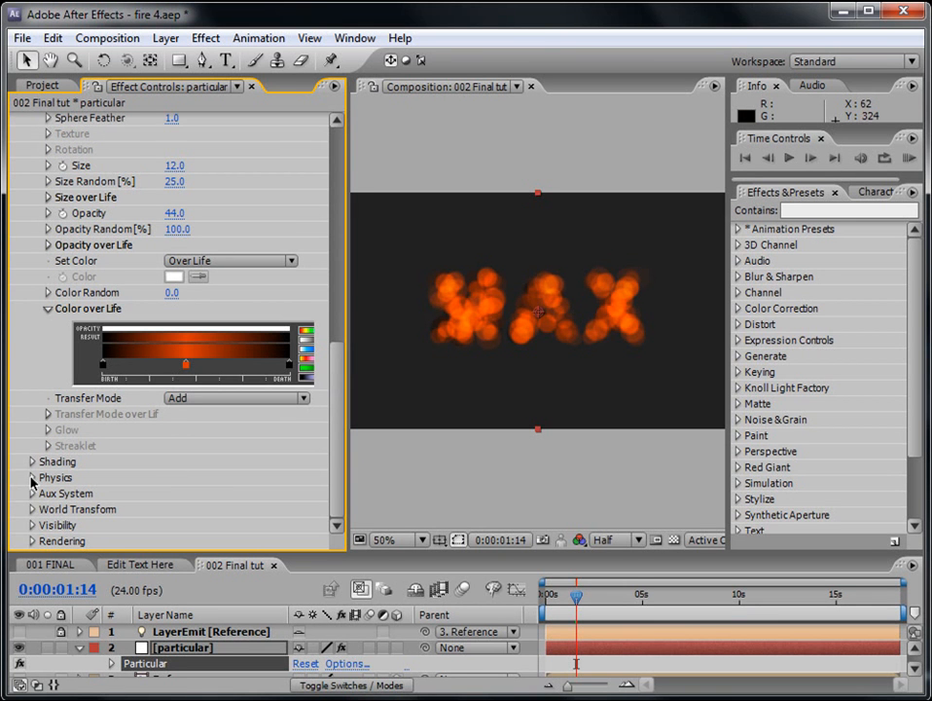
Set Particular's Physics Gravity to -25 and the Physics Time Factor to 2
click(32, 478)
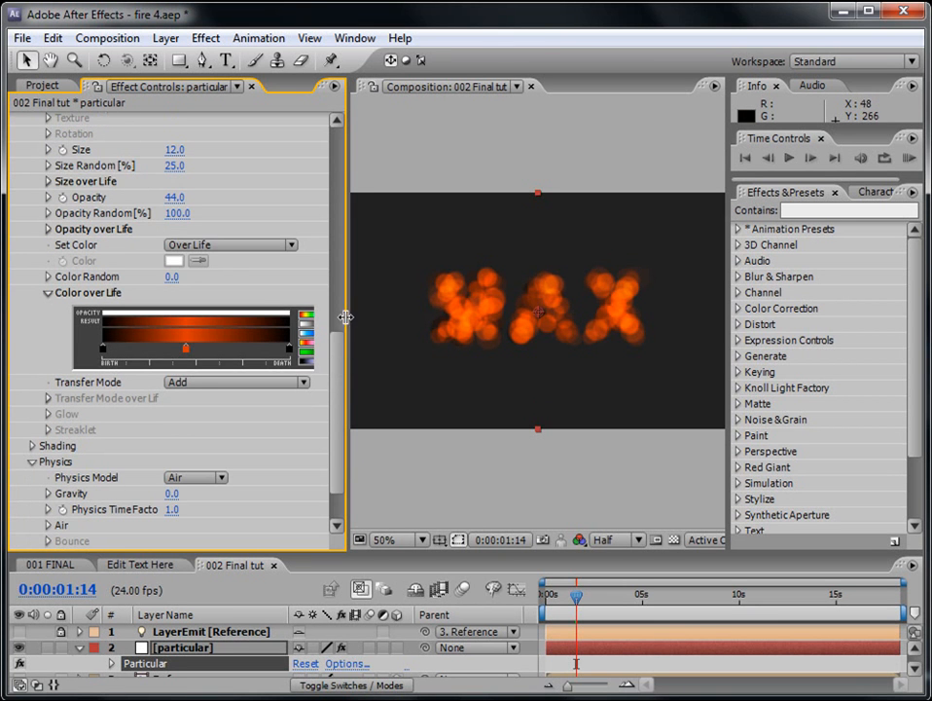
drag(346, 316, 317, 317)
click(156, 494)
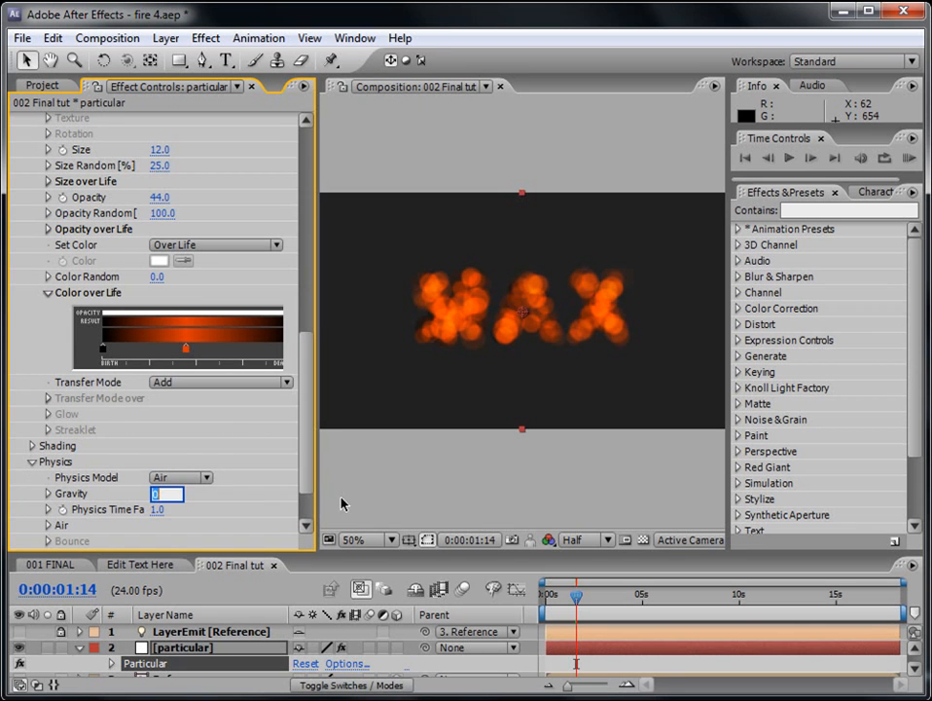
text(-25)
key(Tab)
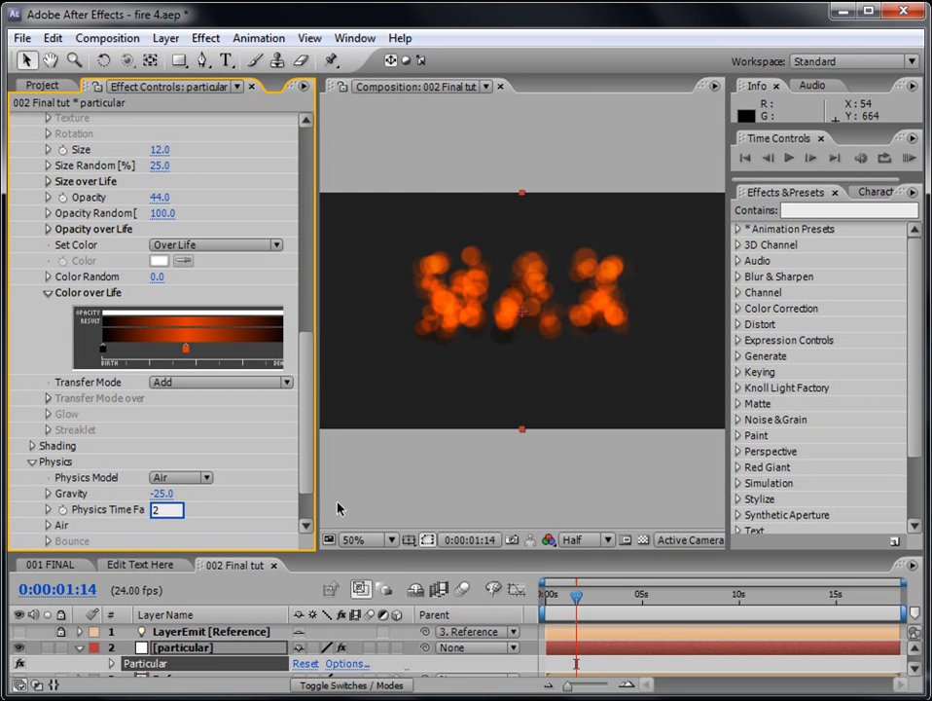
key(Return)
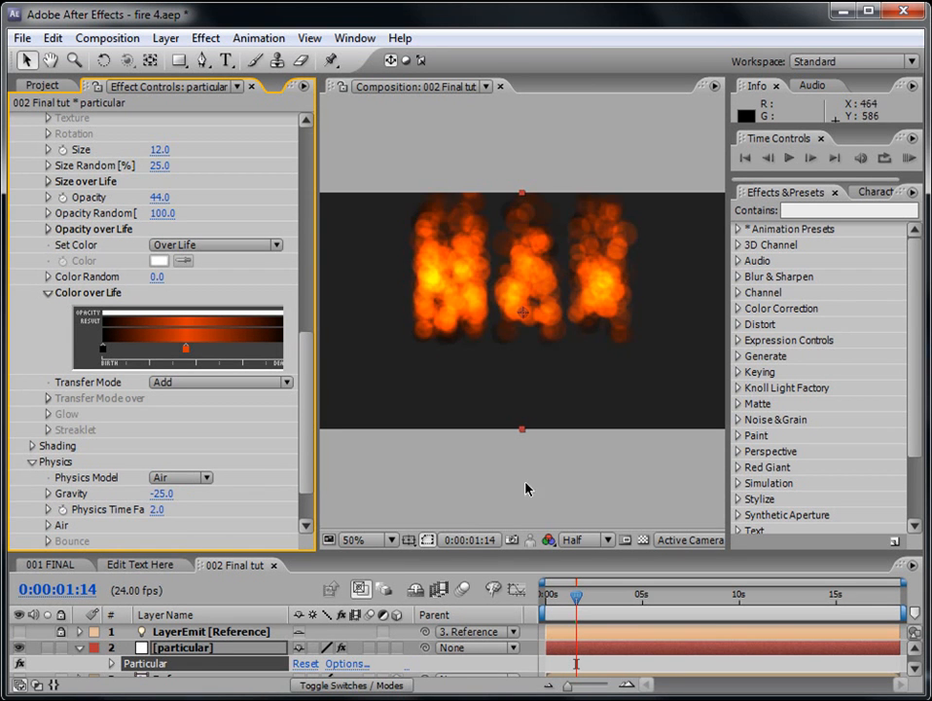
RAM-preview the fire particles, collapse the Color over Life settings and save the project
click(909, 158)
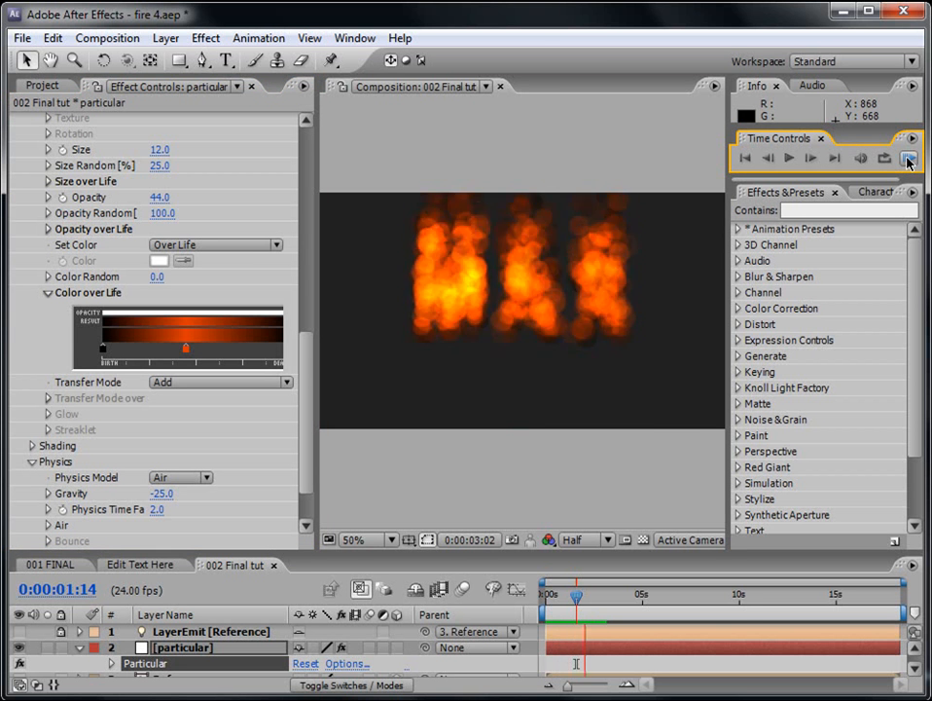
click(909, 161)
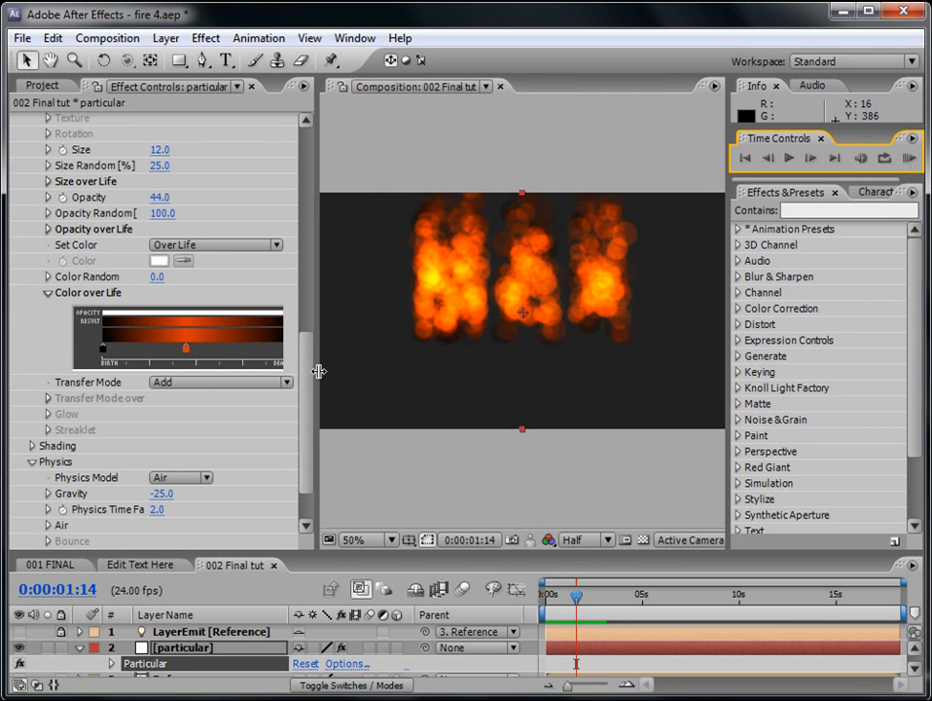
mouse_move(318, 371)
mouse_down()
mouse_move(308, 372)
mouse_move(316, 369)
mouse_up()
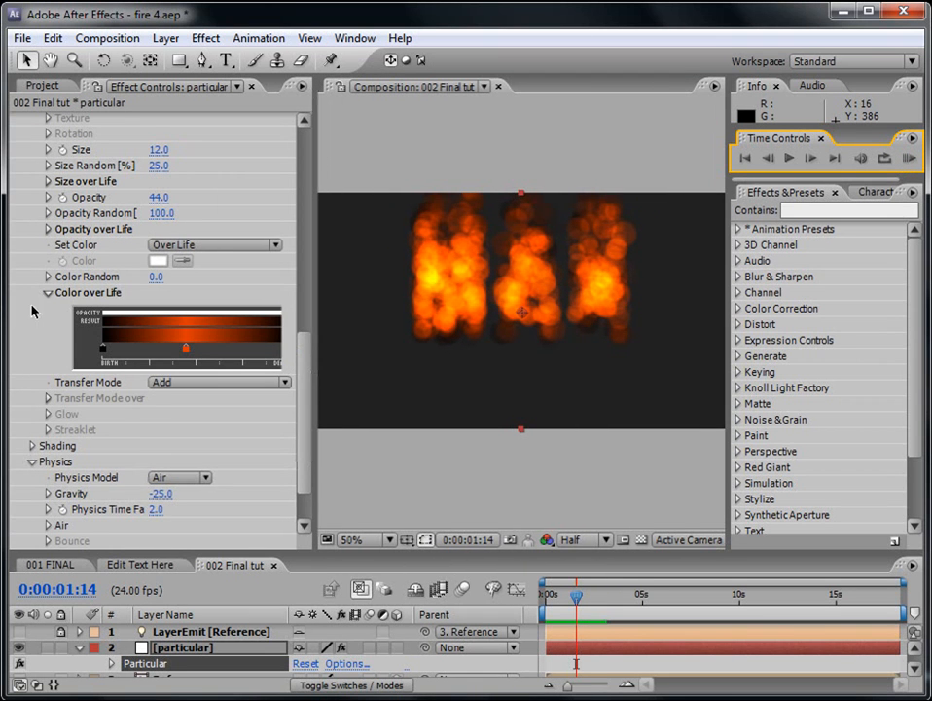
click(48, 293)
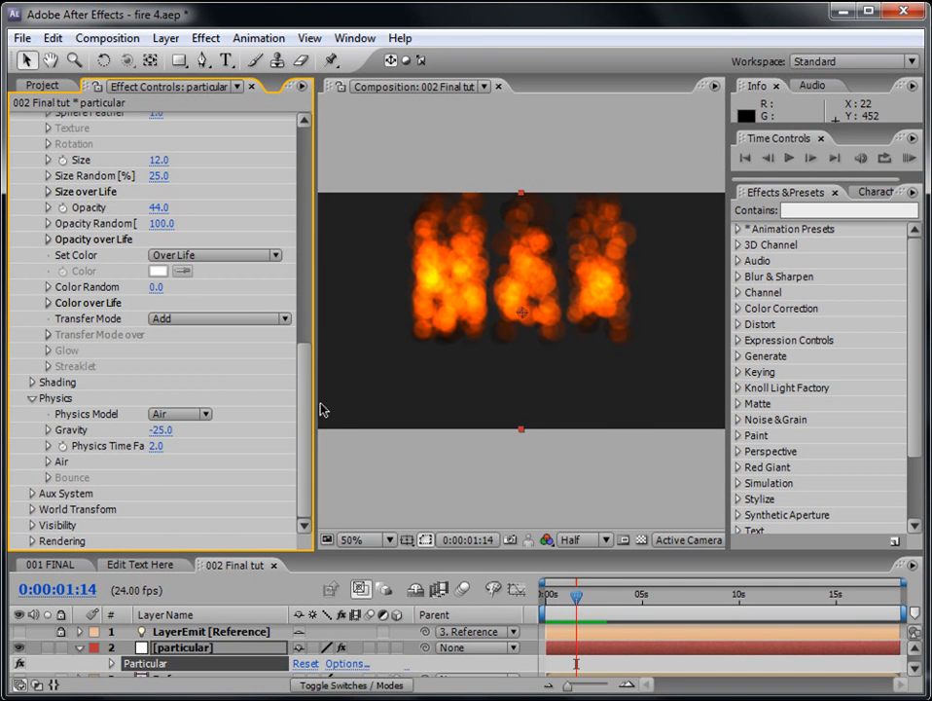
key(ctrl+s)
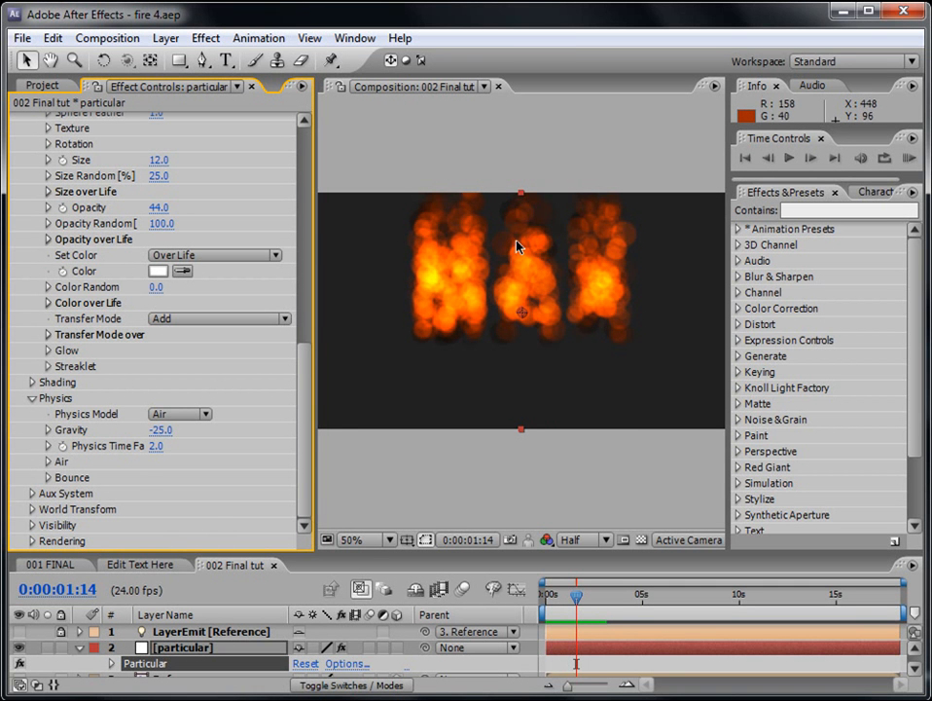
Try a Gravity of 15 in Particular's Physics settings
click(161, 435)
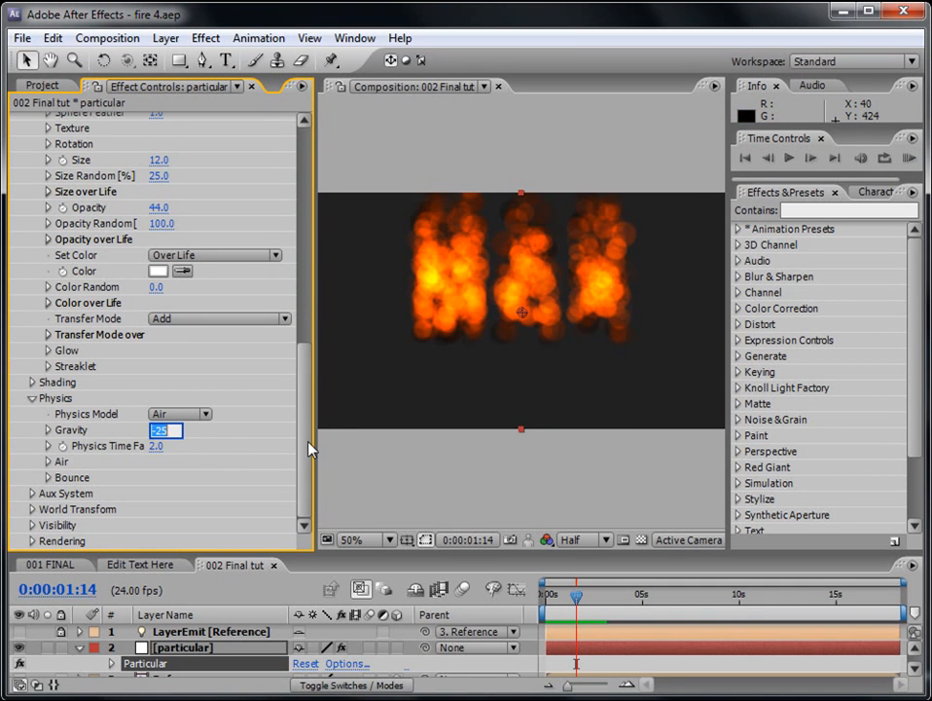
text(15)
key(Return)
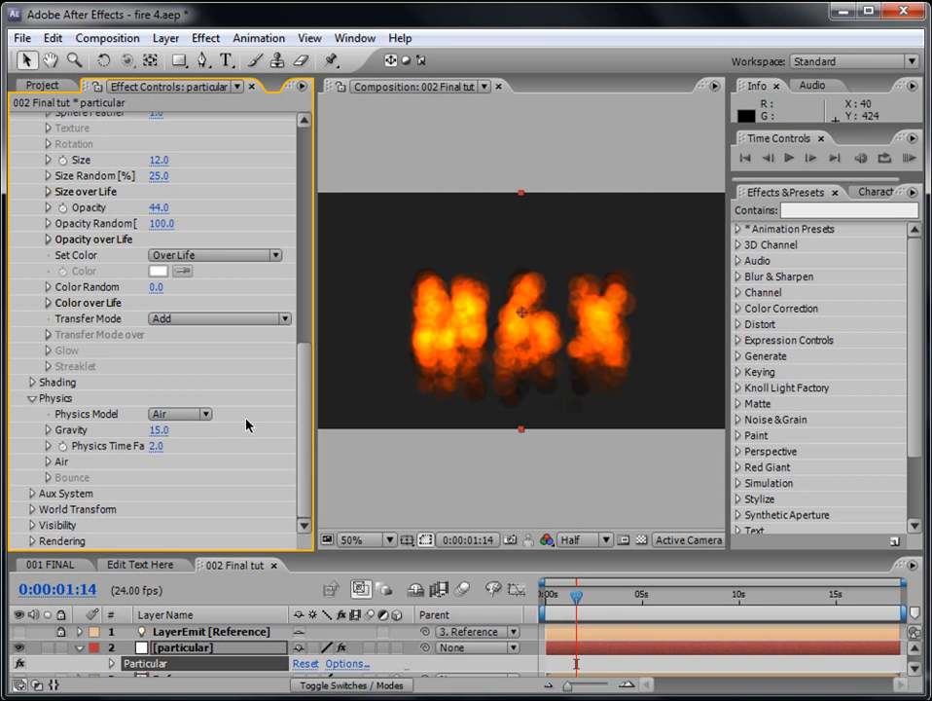
Set the Physics Gravity to -15
click(163, 431)
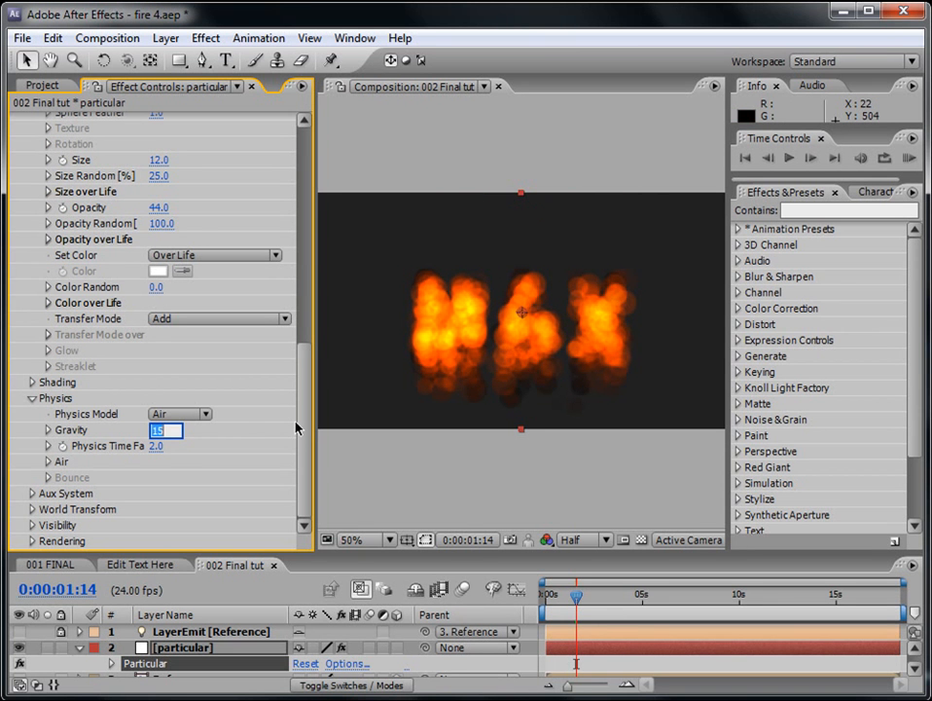
text(-15)
key(Return)
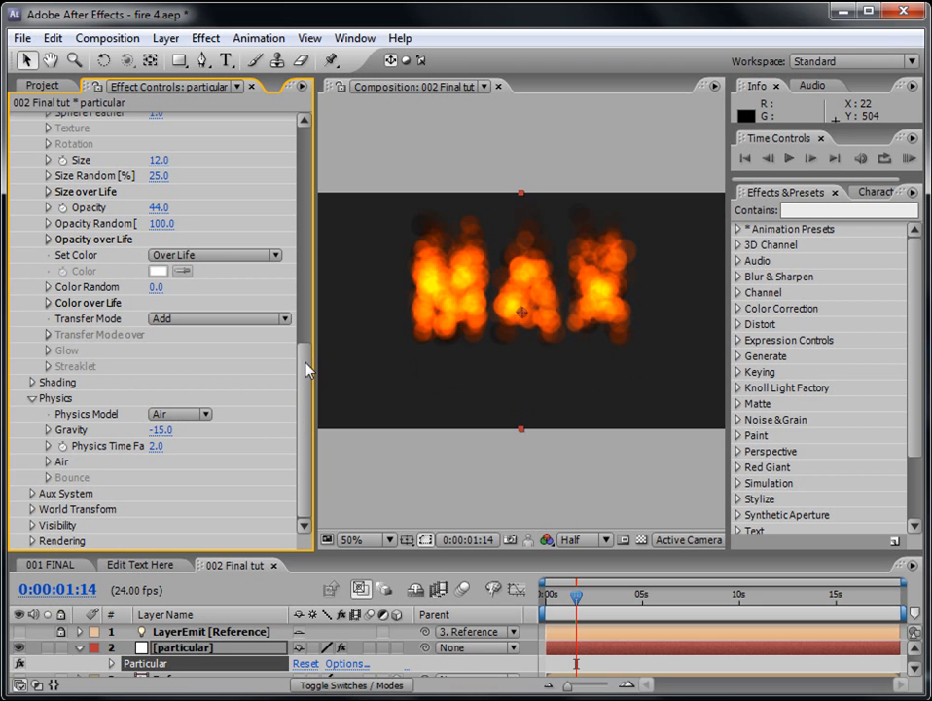
Shape Opacity over Life with the rise-and-fall preset, raising its birth end into a rounded start before the fade to death
click(48, 240)
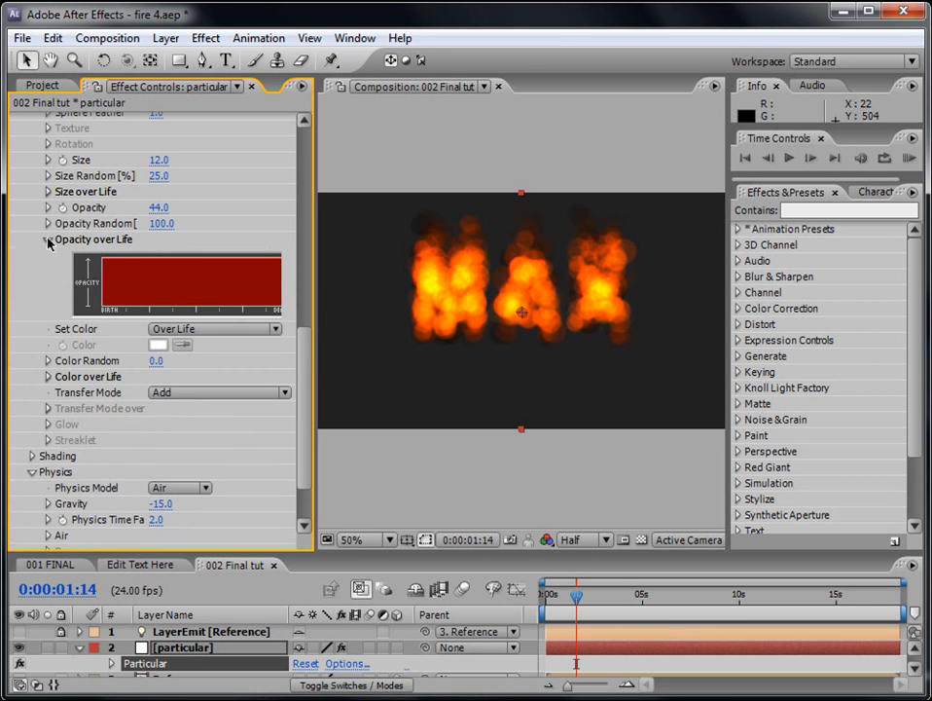
drag(317, 316, 348, 311)
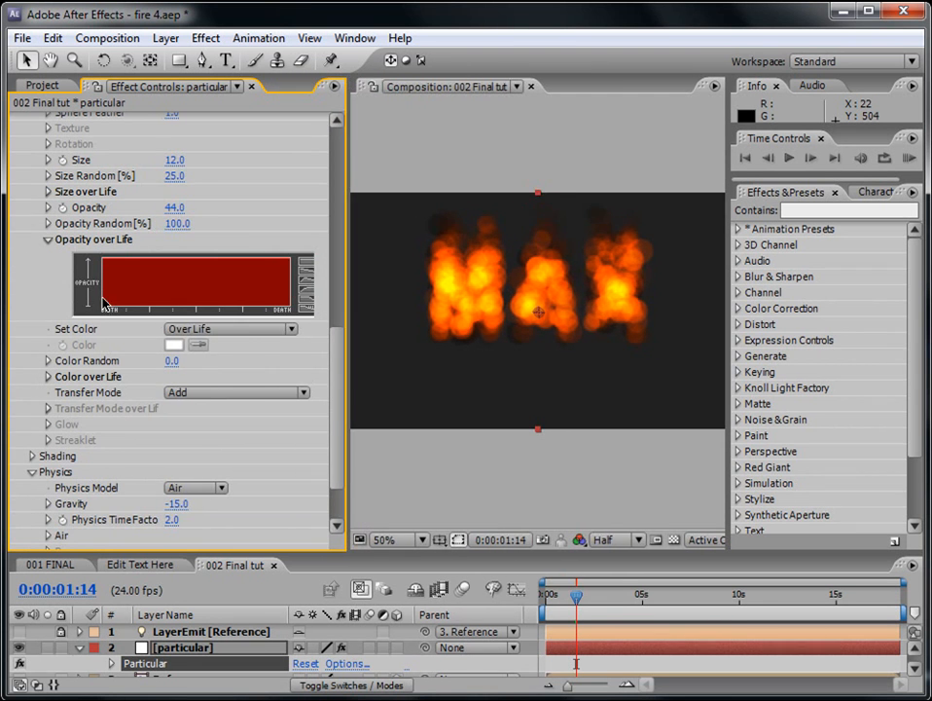
click(311, 288)
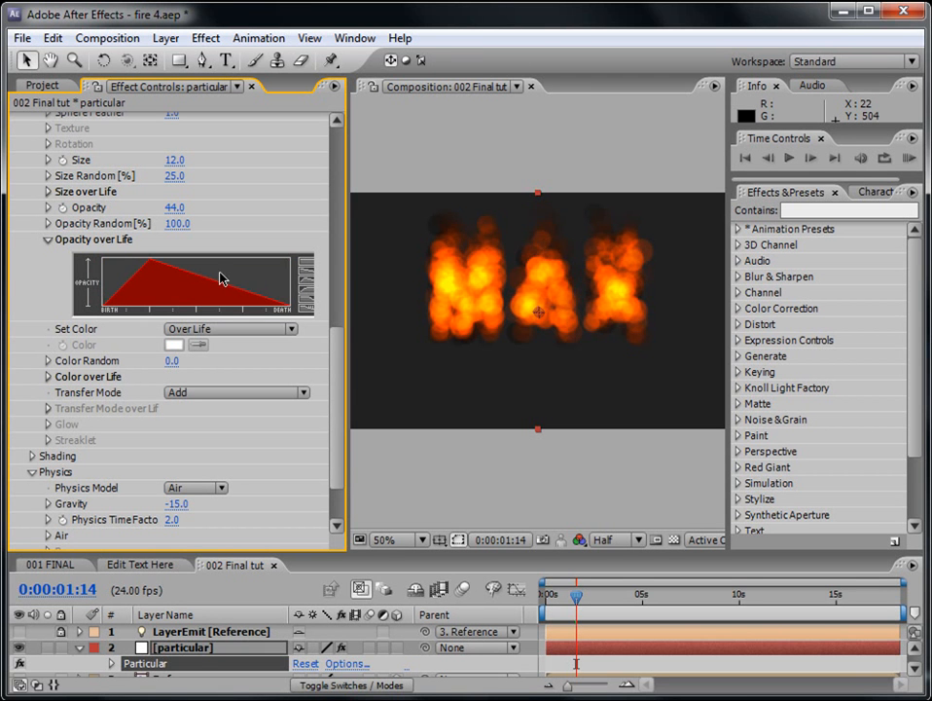
mouse_move(105, 282)
mouse_down()
mouse_move(112, 261)
mouse_move(149, 256)
mouse_up()
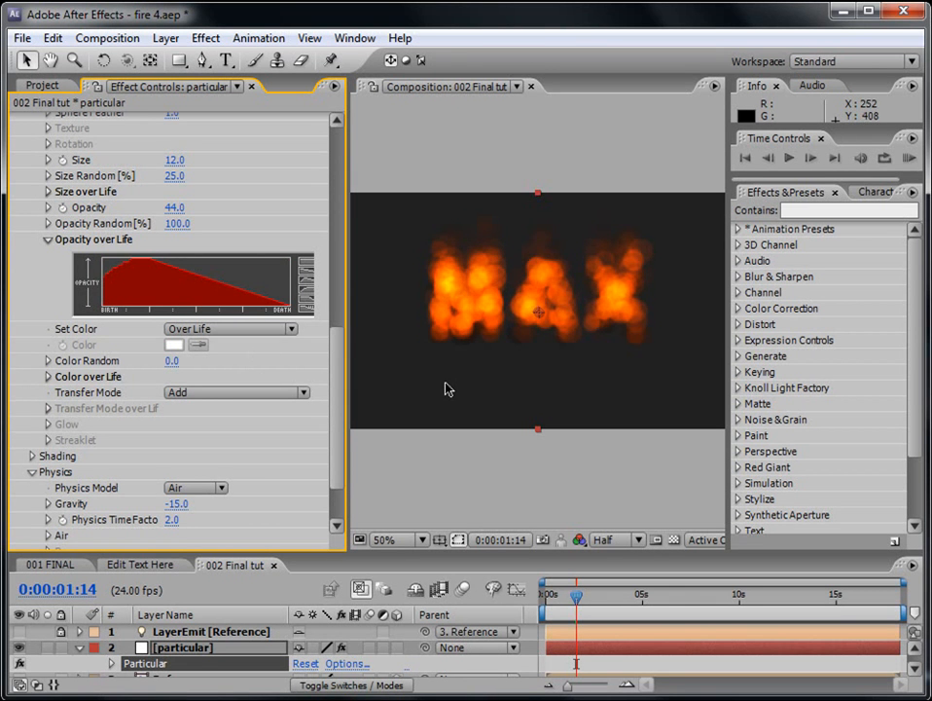
drag(127, 278, 137, 260)
drag(148, 259, 297, 312)
Shape Size over Life with the rise-and-fall preset, raising its birth end so particles start large and shrink toward death
click(48, 193)
drag(105, 212, 289, 257)
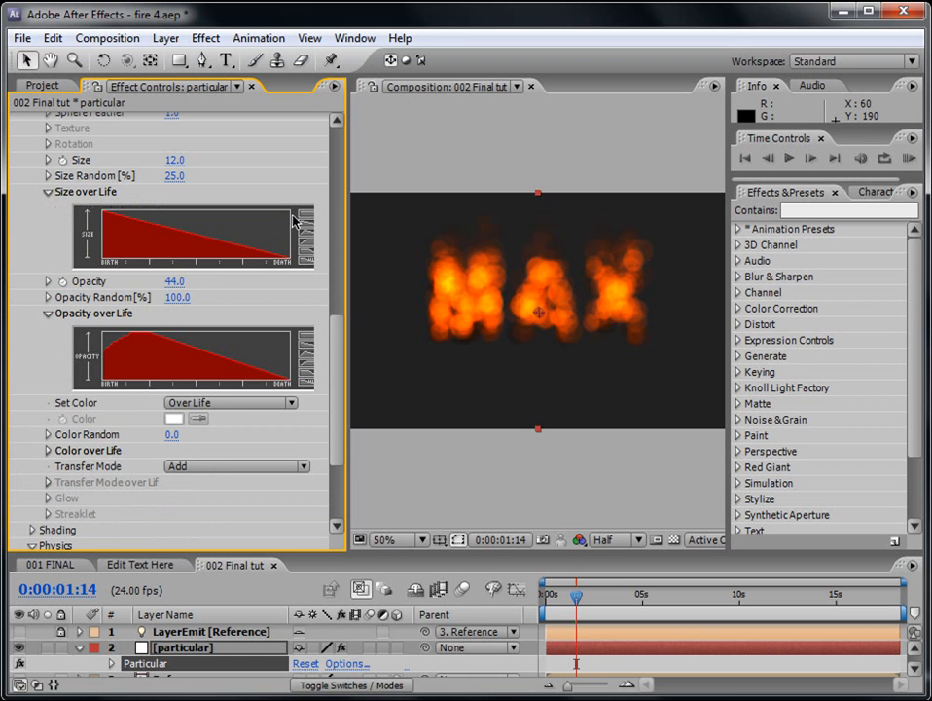
click(309, 239)
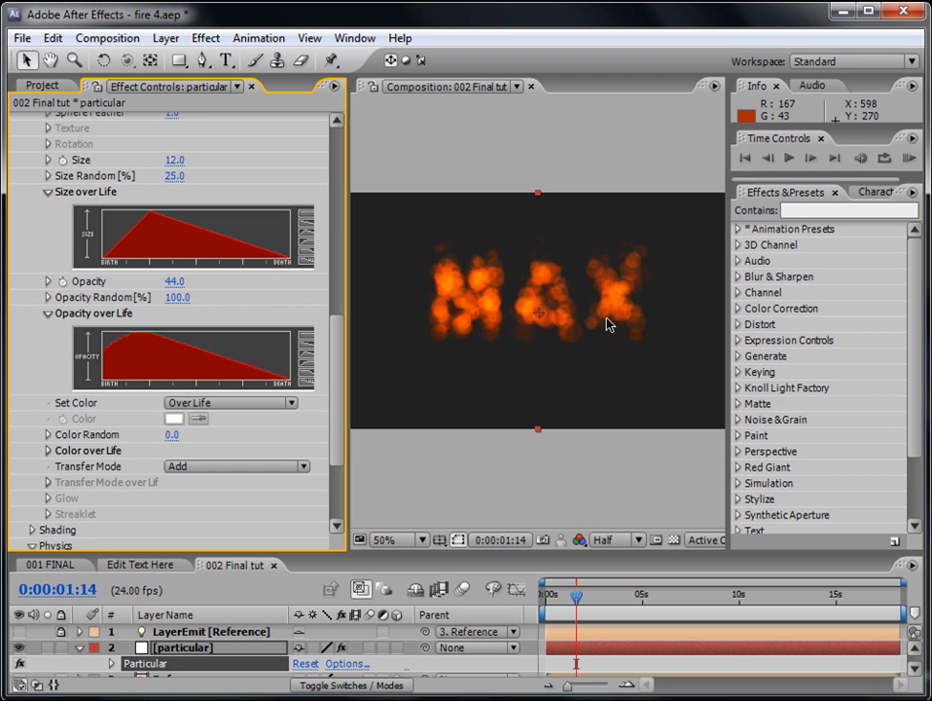
drag(104, 230, 107, 218)
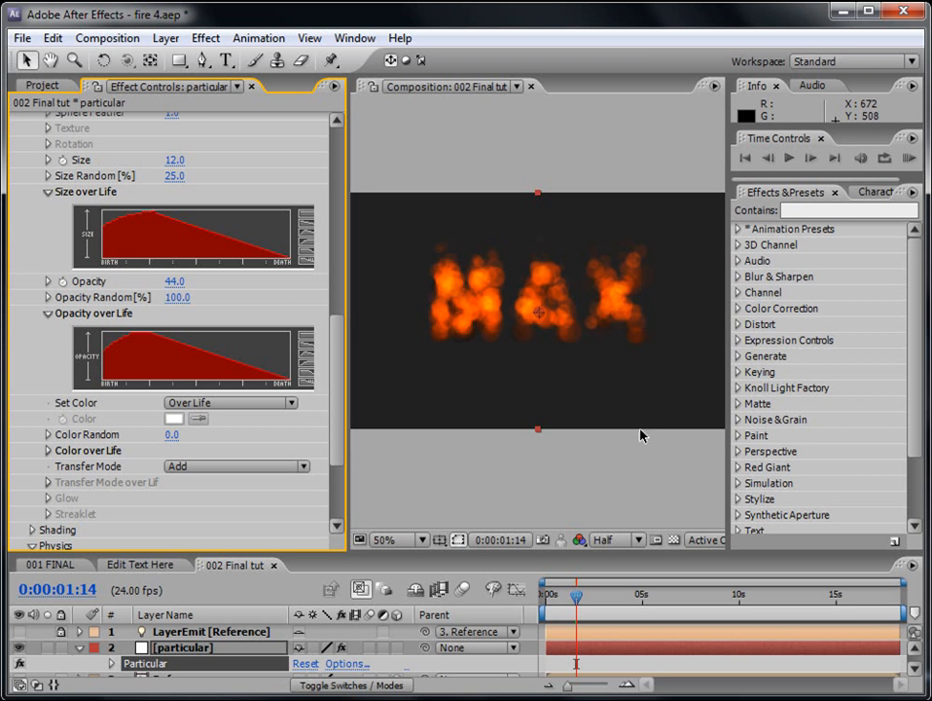
RAM-preview the restyled fire, collapse the Size over Life and Opacity over Life graphs, and step back one frame
click(911, 158)
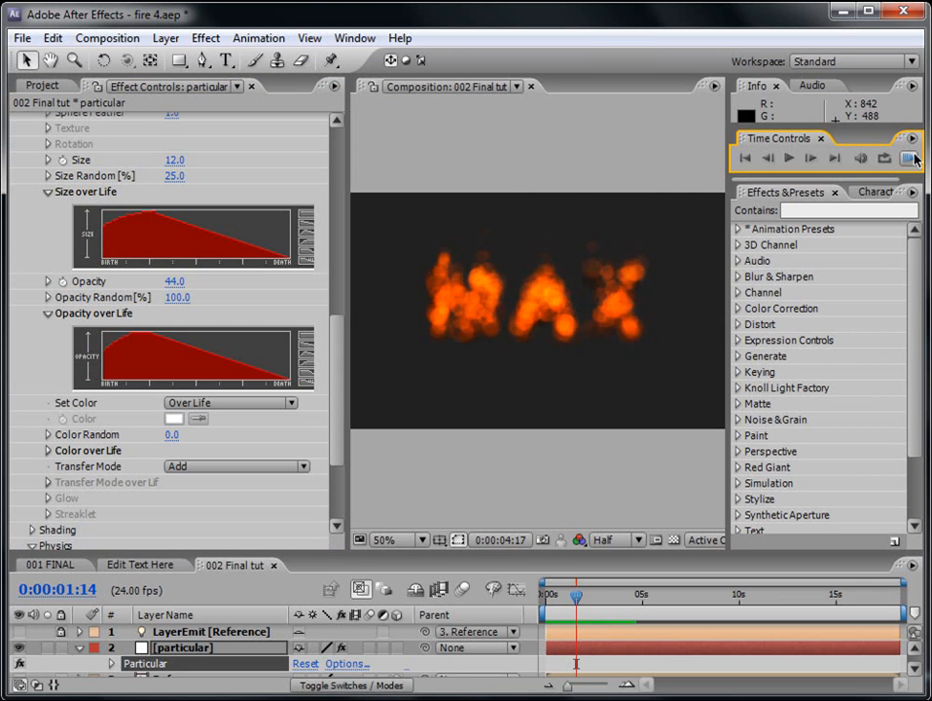
click(916, 160)
click(46, 192)
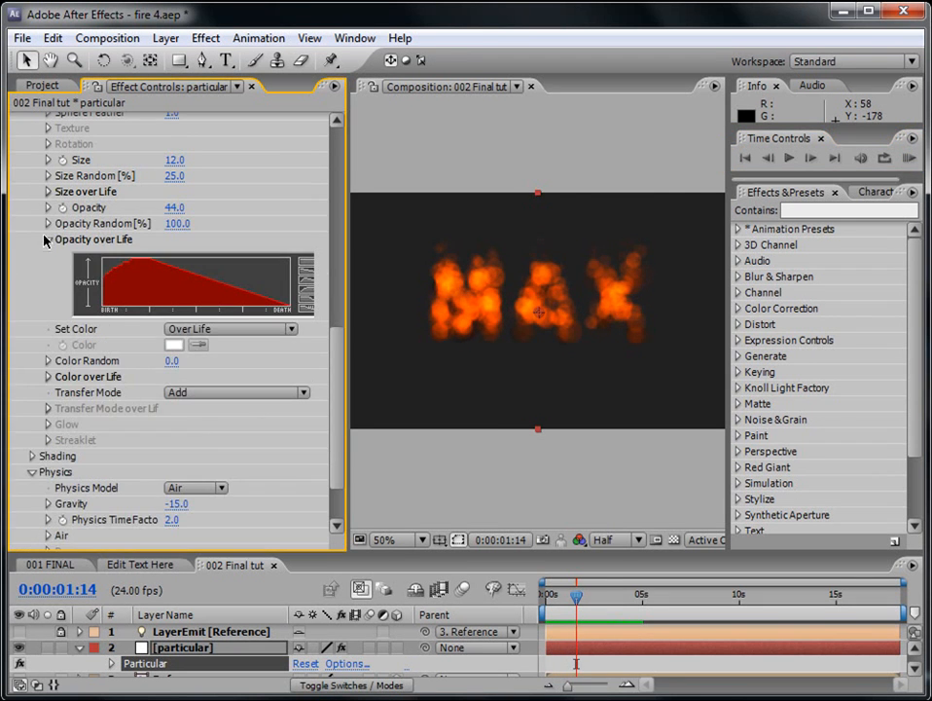
click(48, 239)
key(Page_Up)
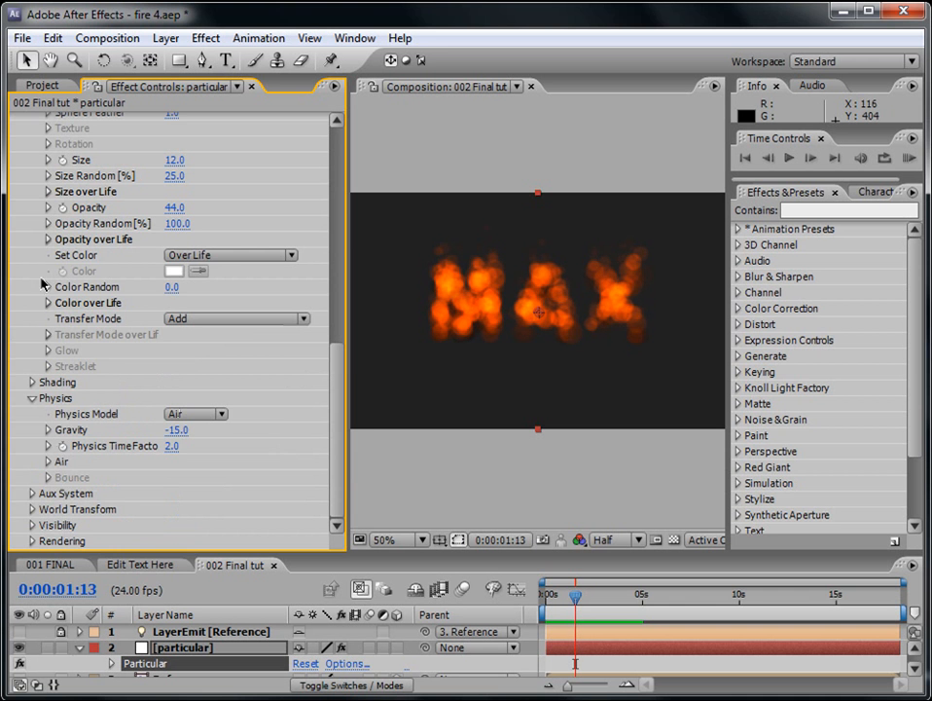
Collapse the Emitter, Particle and Physics groups of the Particular effect
drag(337, 347, 338, 126)
click(31, 168)
click(32, 183)
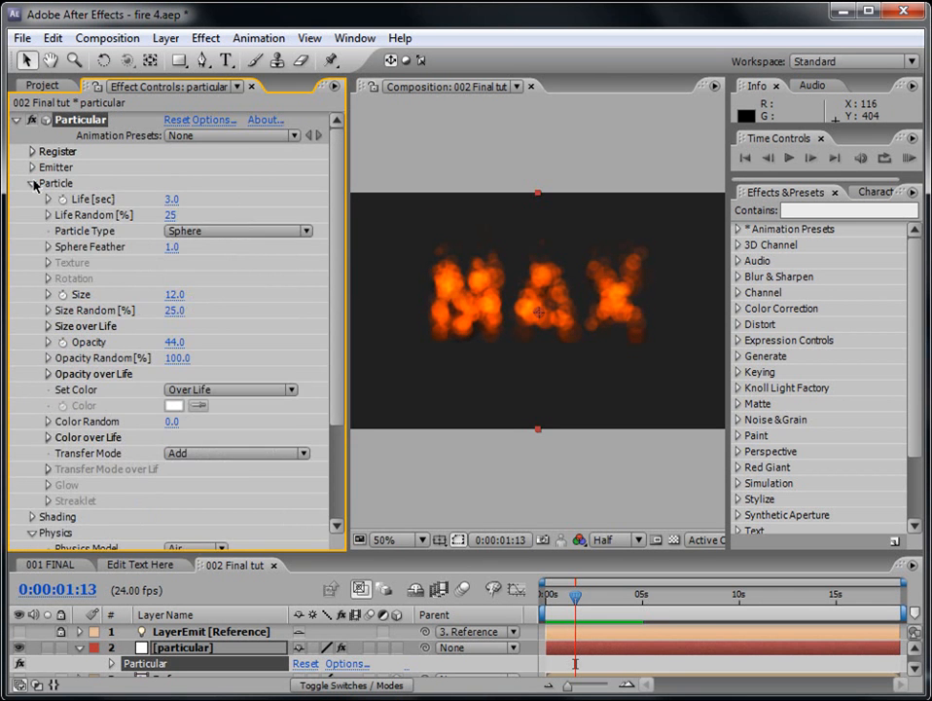
click(32, 183)
click(32, 214)
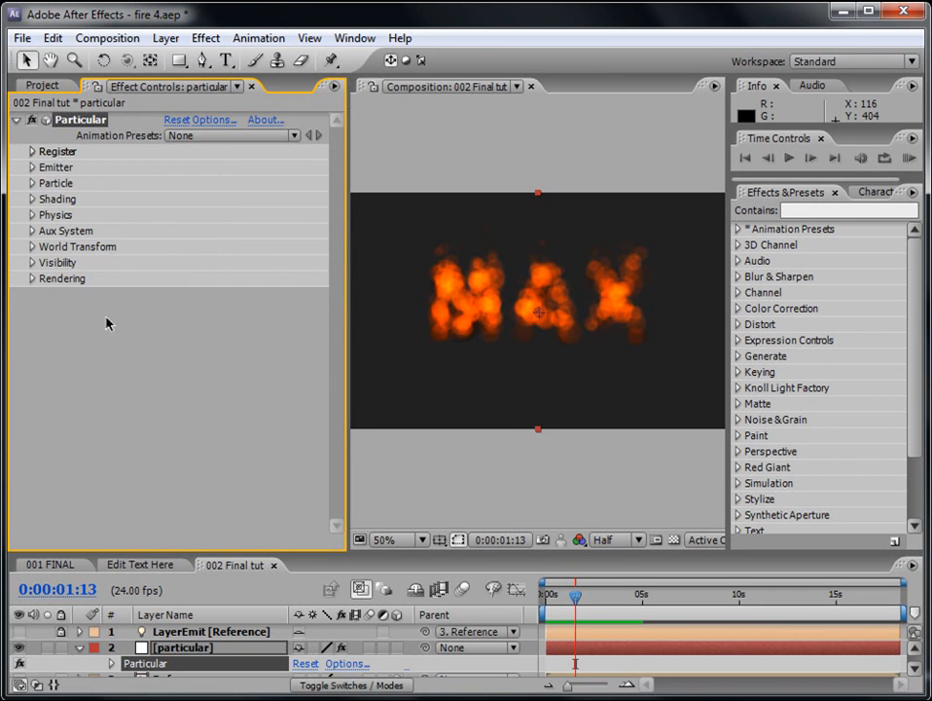
Search the effects for "roughen" and apply Roughen Edges to the particular layer, enlarging the timeline to show its effects
click(598, 648)
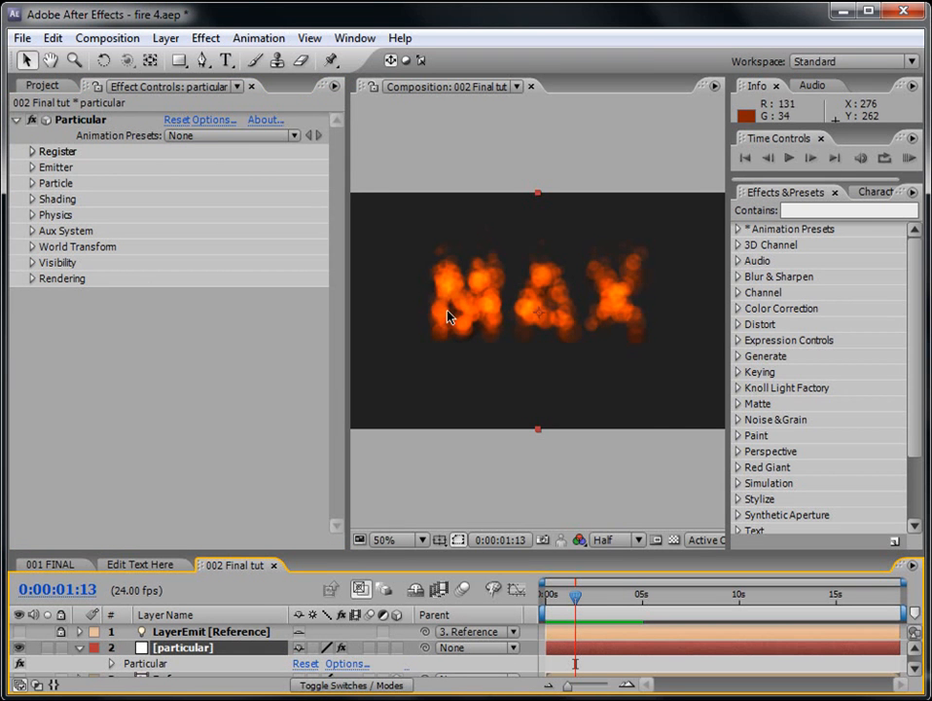
drag(348, 192, 300, 197)
click(831, 211)
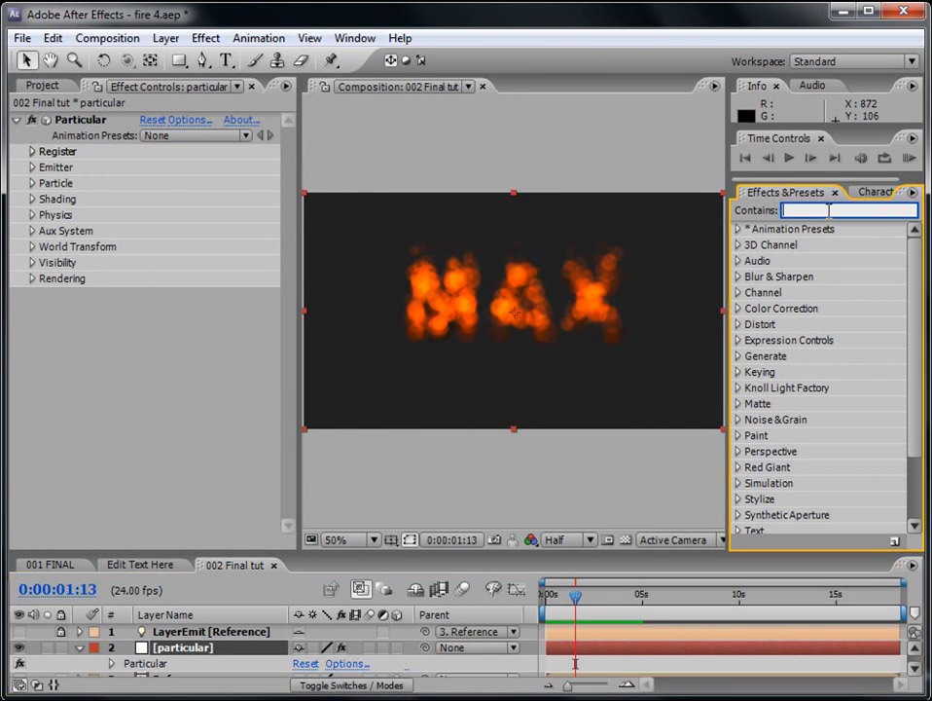
text(roughen)
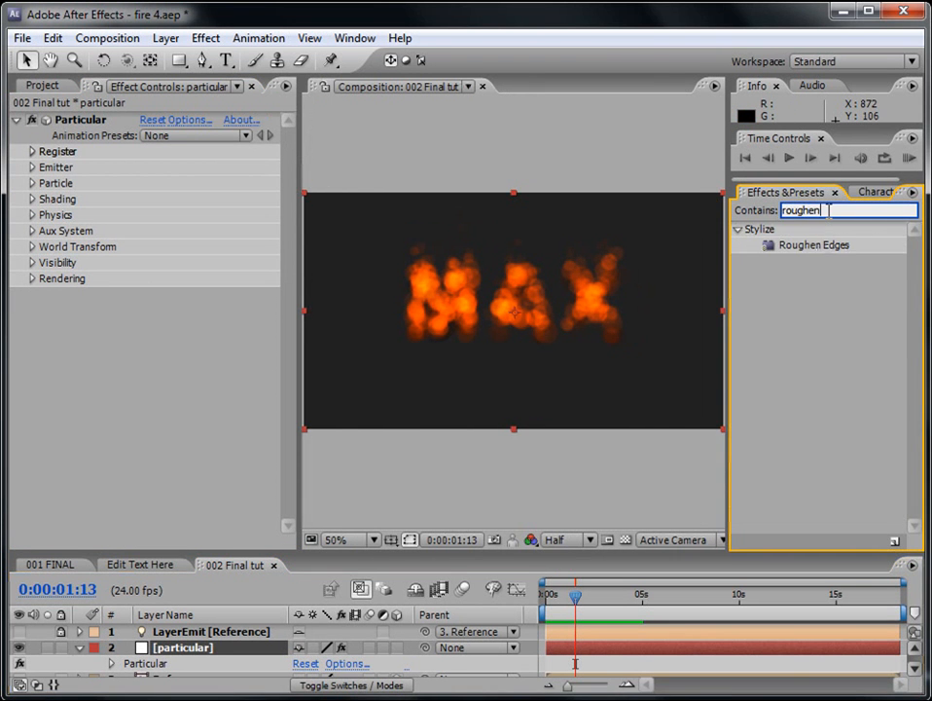
click(813, 246)
drag(642, 506, 609, 647)
drag(596, 554, 589, 488)
Set the Roughen Edges Border to 0 and Edge Sharpness to 0.05
click(153, 358)
text(0)
key(Return)
click(150, 375)
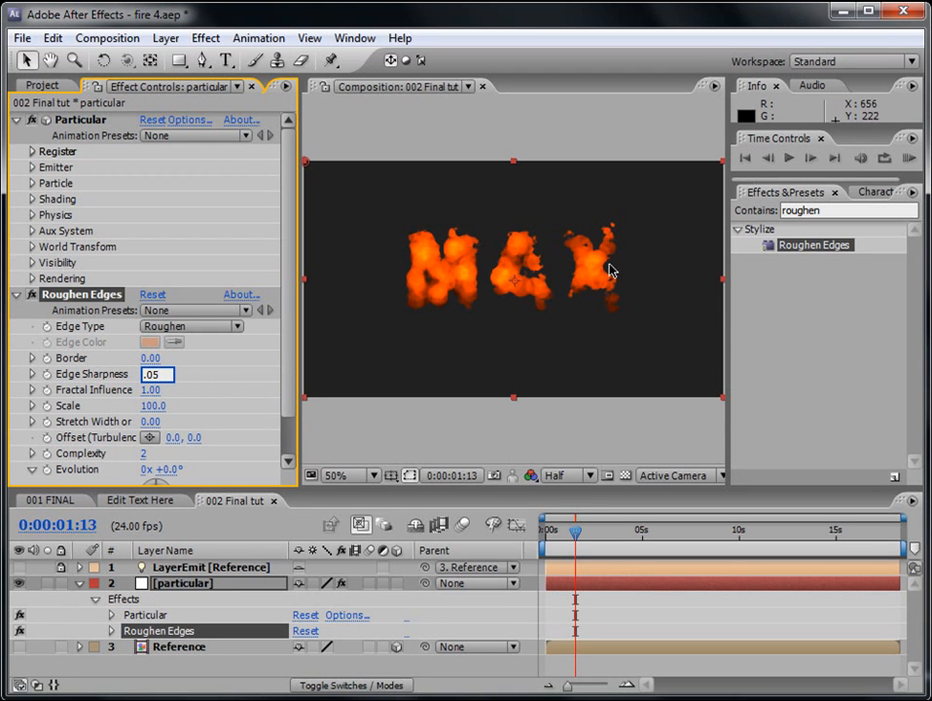
key(Return)
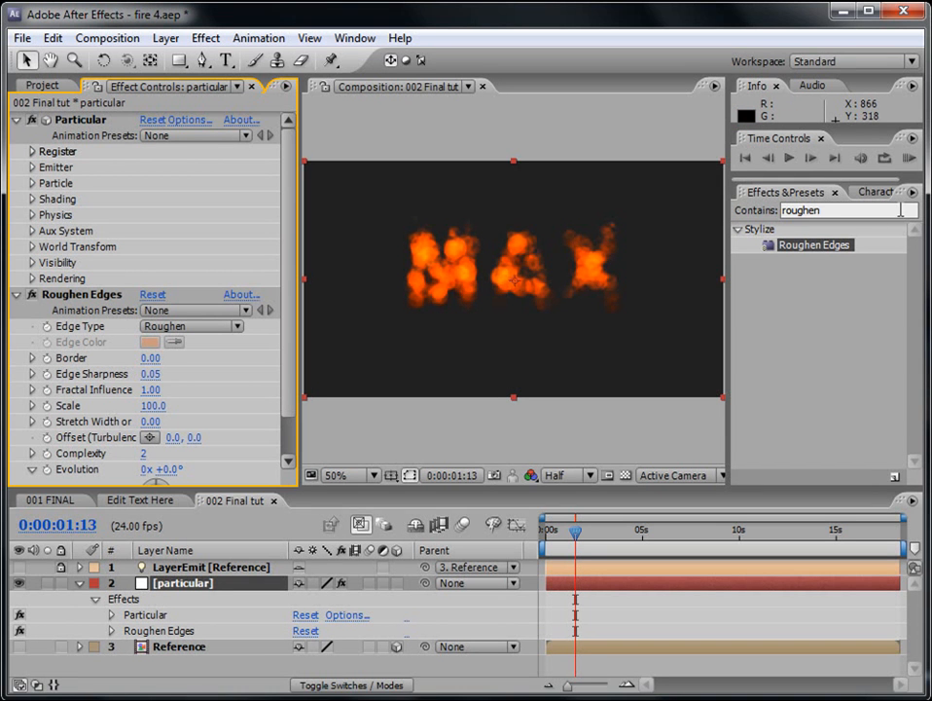
Set the Roughen Edges Fractal Influence to 0.55 and Scale to 63, and RAM-preview the fire
click(151, 390)
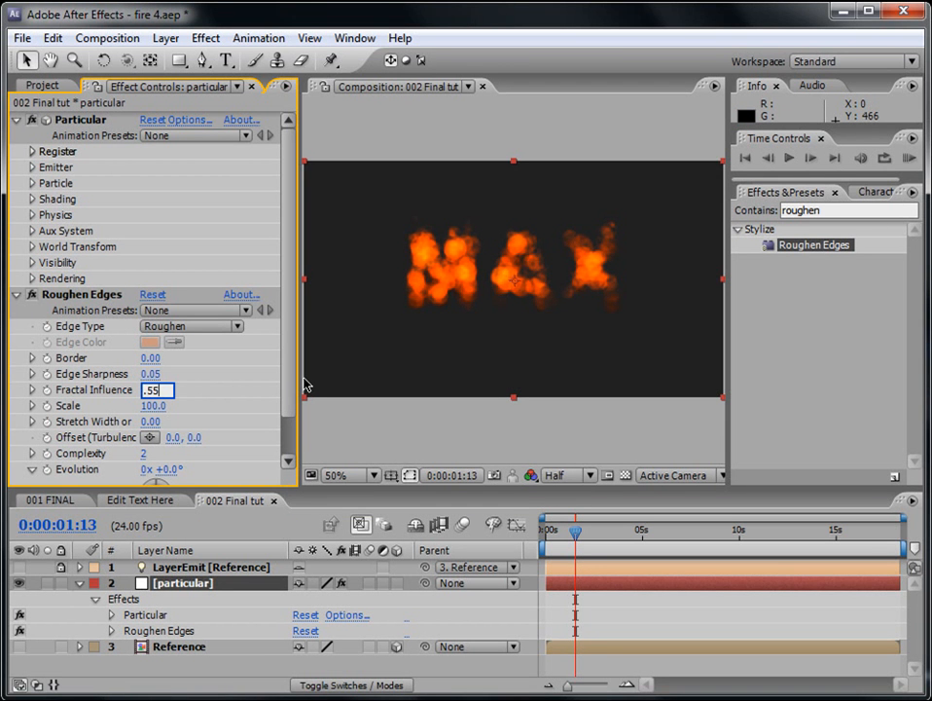
key(Return)
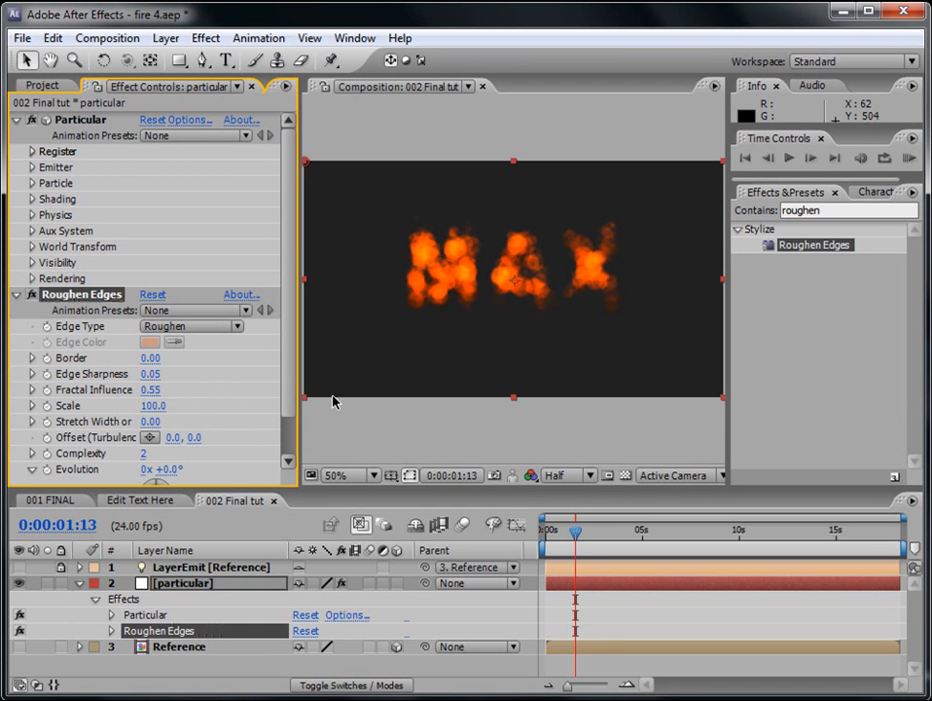
click(154, 407)
text(63)
key(Return)
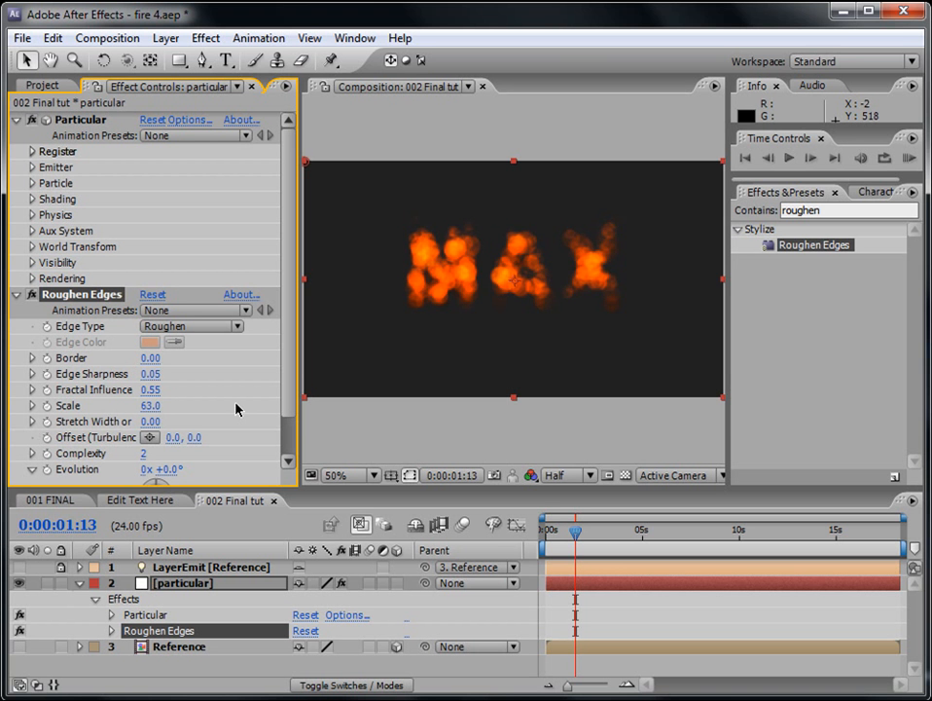
click(908, 158)
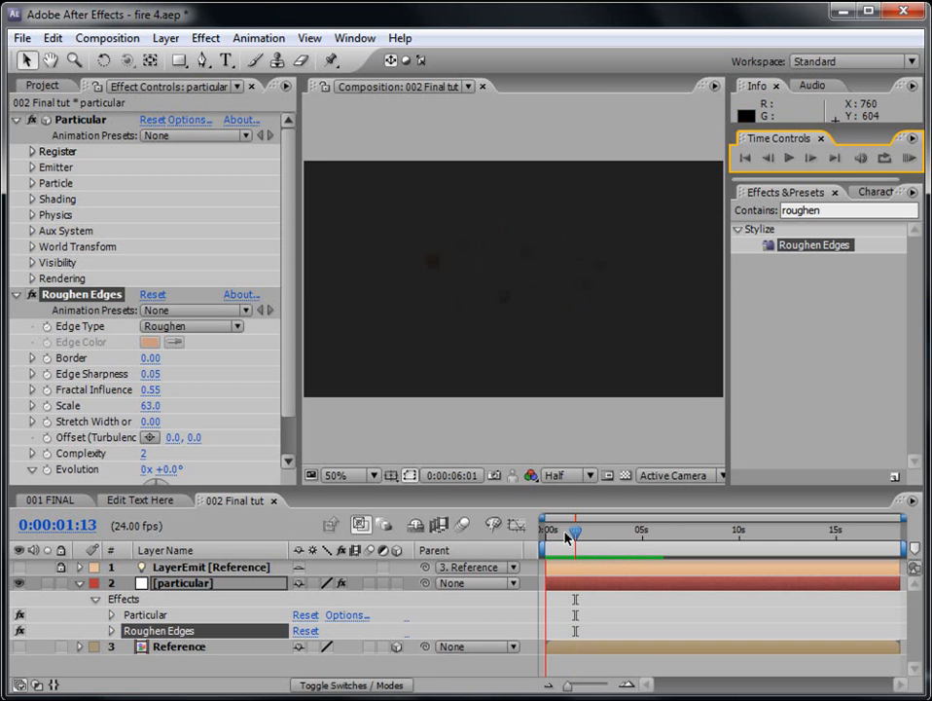
key(space)
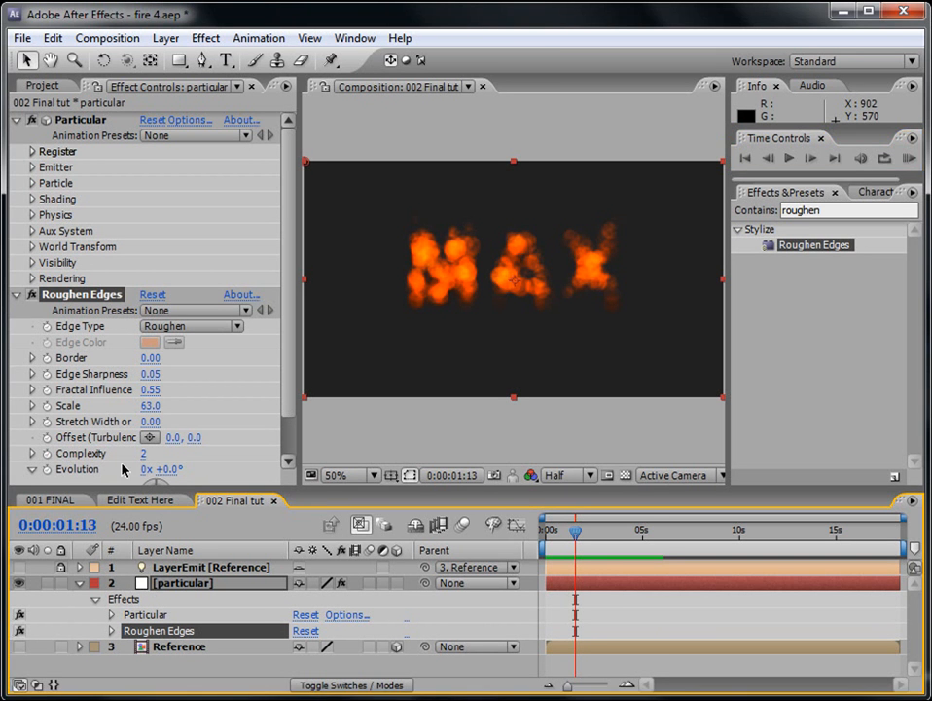
Shift the Roughen Edges turbulence offset vertically to 0.0, 85.0 while checking its influence on the flames
drag(291, 381, 293, 411)
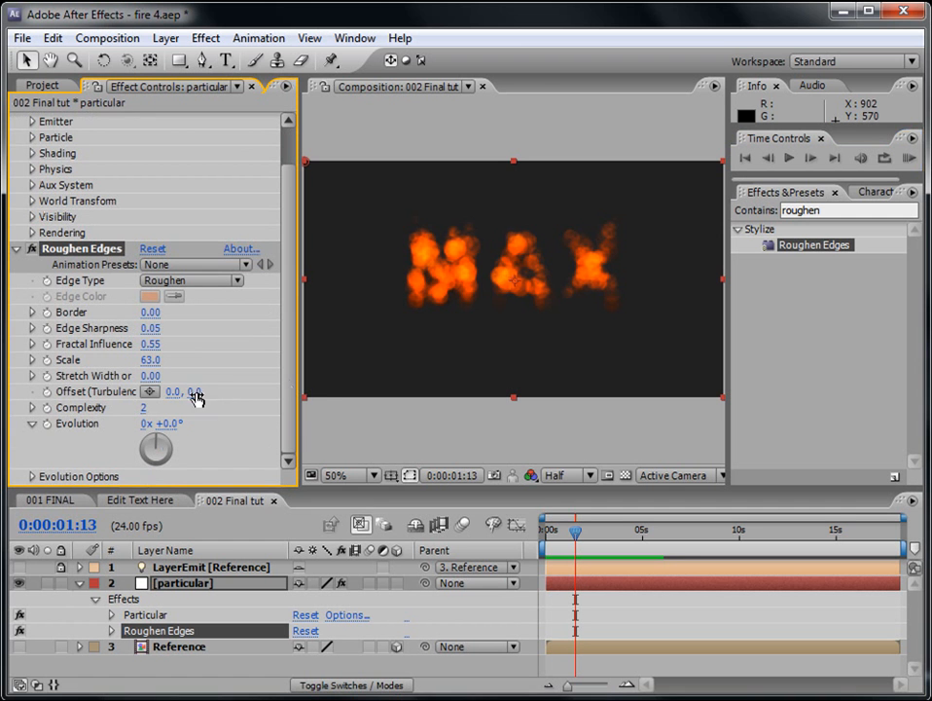
drag(181, 393, 310, 199)
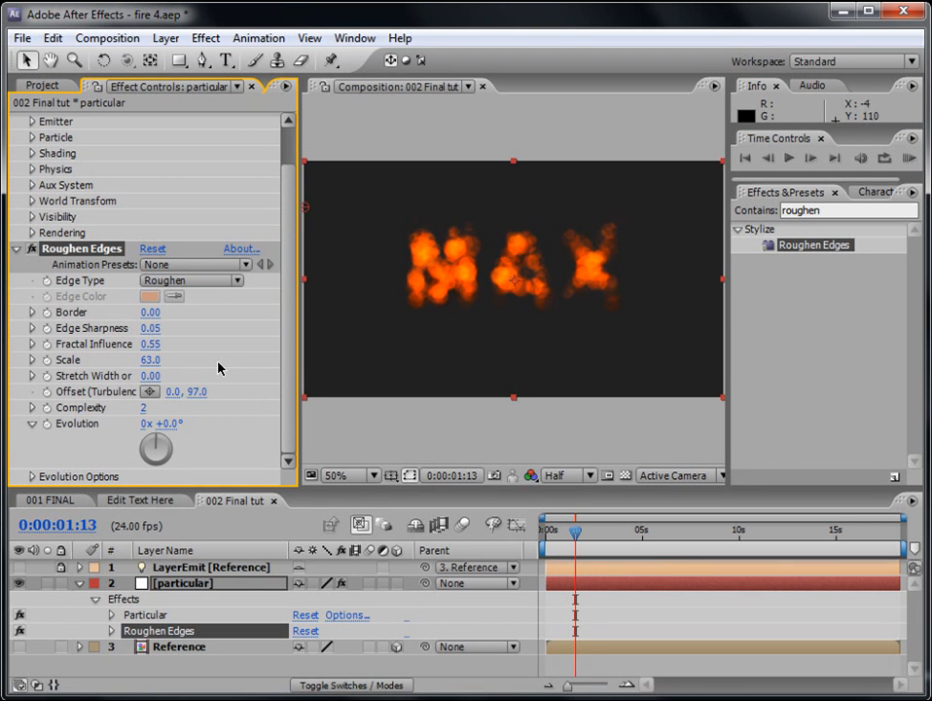
drag(298, 311, 279, 310)
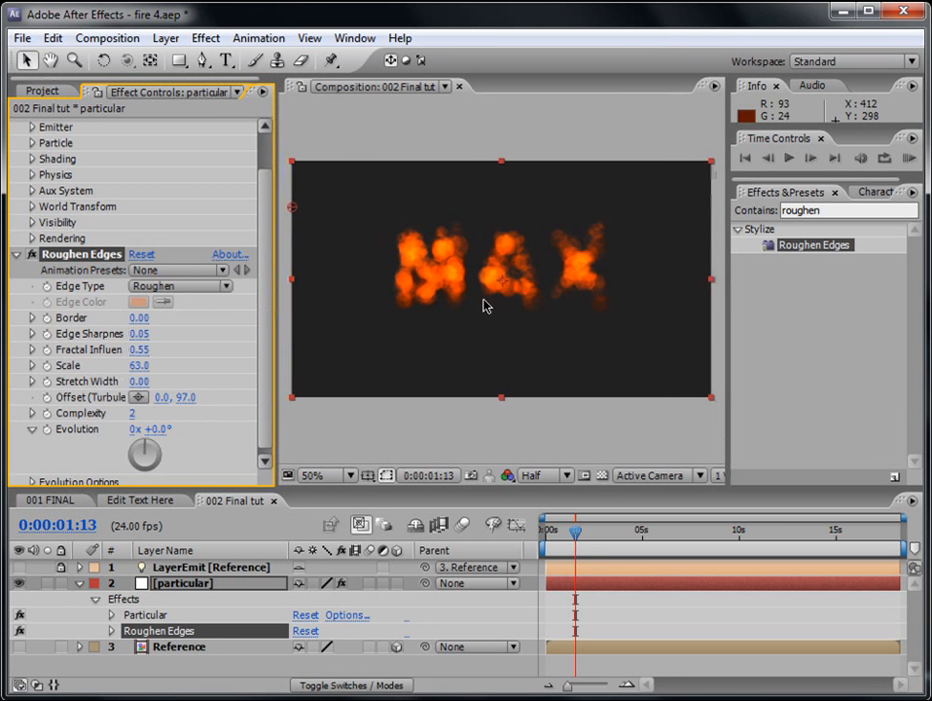
key(slash)
drag(185, 397, 42, 389)
drag(108, 389, 163, 392)
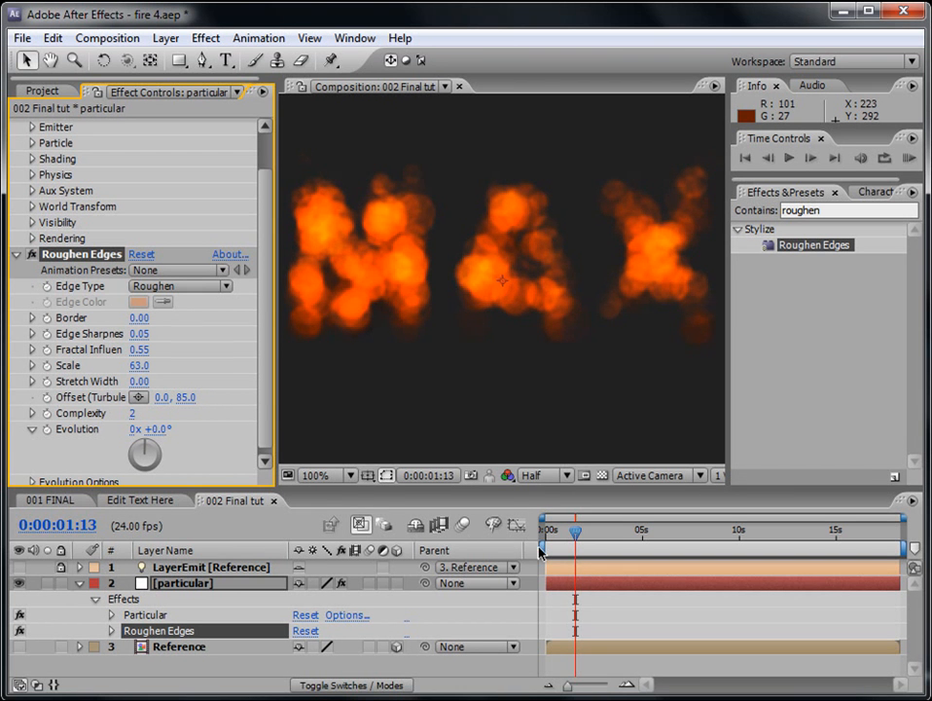
Keyframe the turbulence offset at 0:00:00:00 and again at 0:00:09:22 with a vertical value of -277, and RAM-preview the animated edges
key(Home)
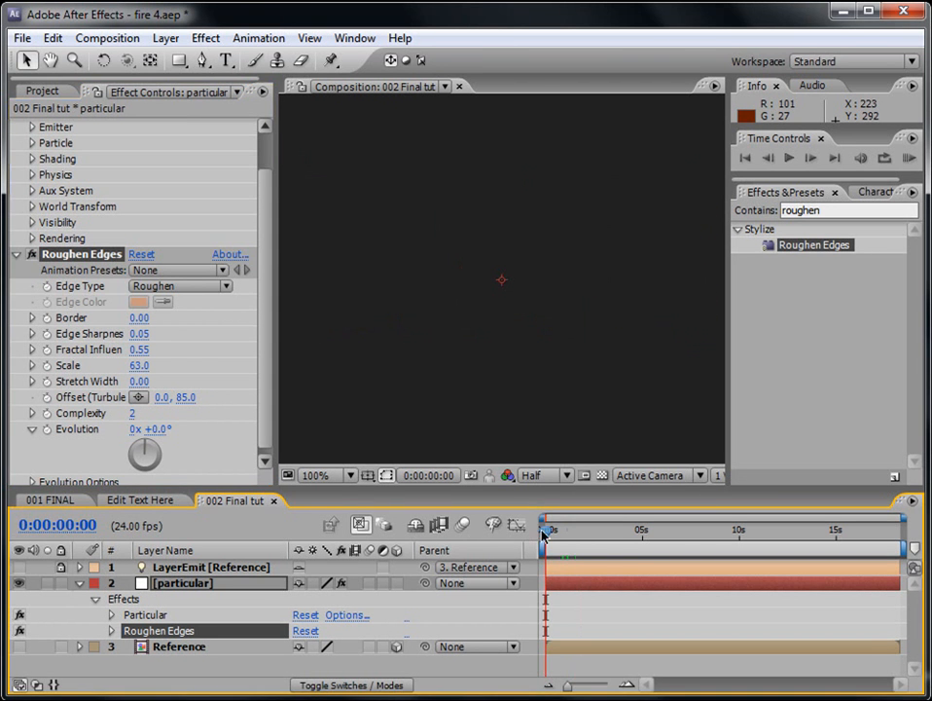
click(45, 397)
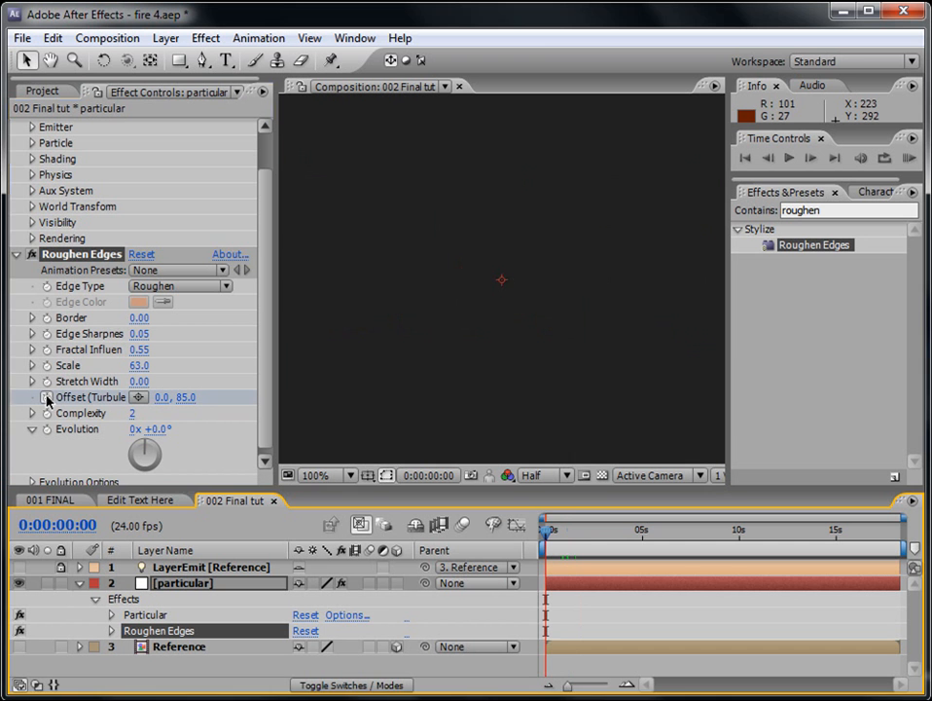
click(737, 533)
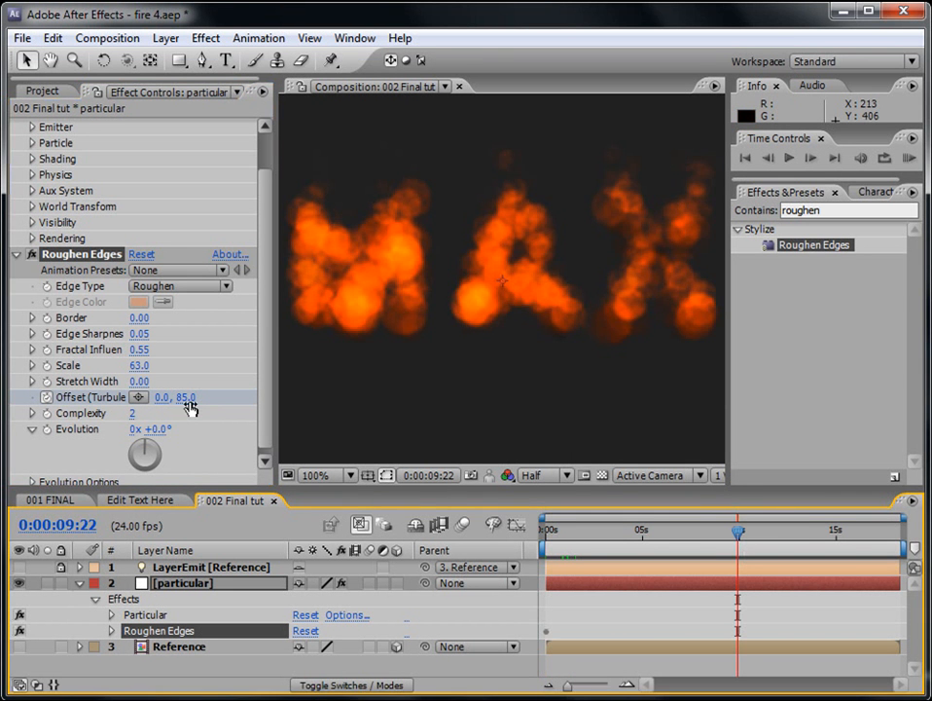
drag(189, 409, 97, 407)
click(908, 160)
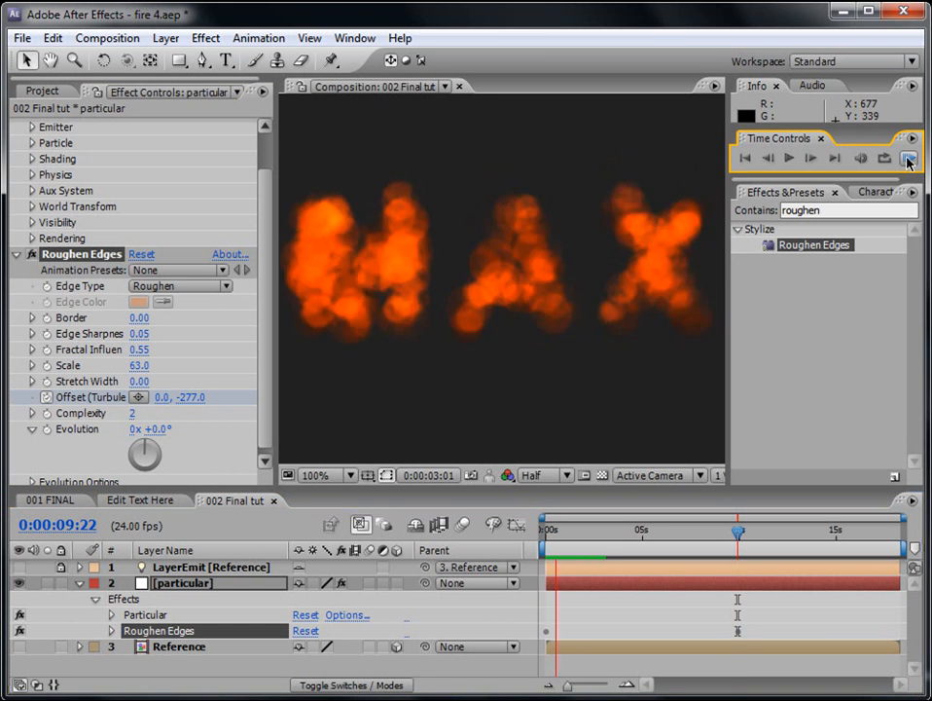
click(568, 307)
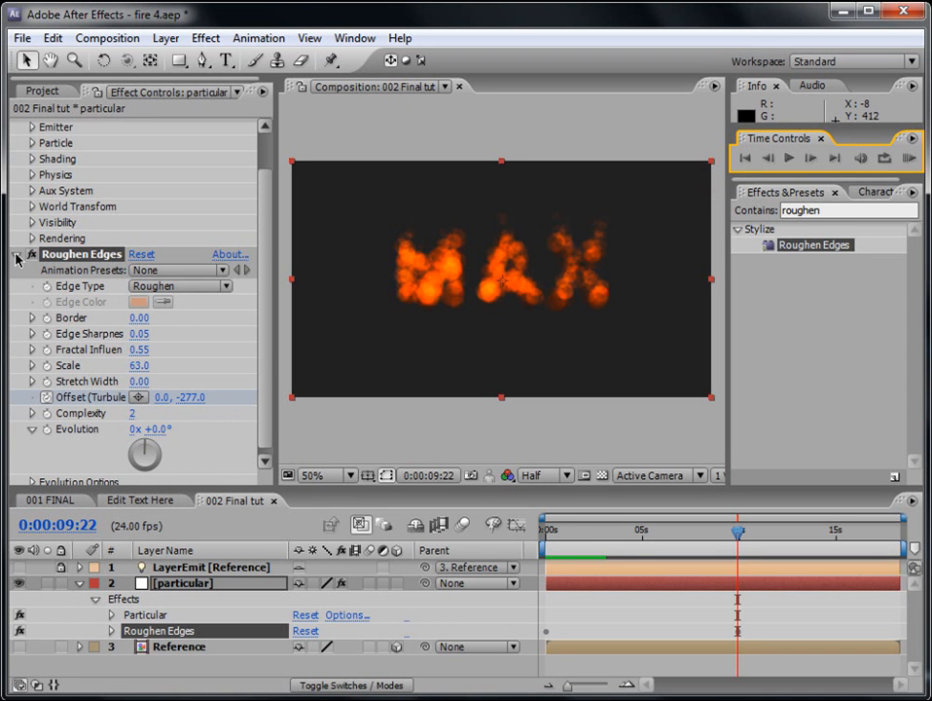
Collapse the Roughen Edges and Particular effect settings
scroll(251, 334, down, 1)
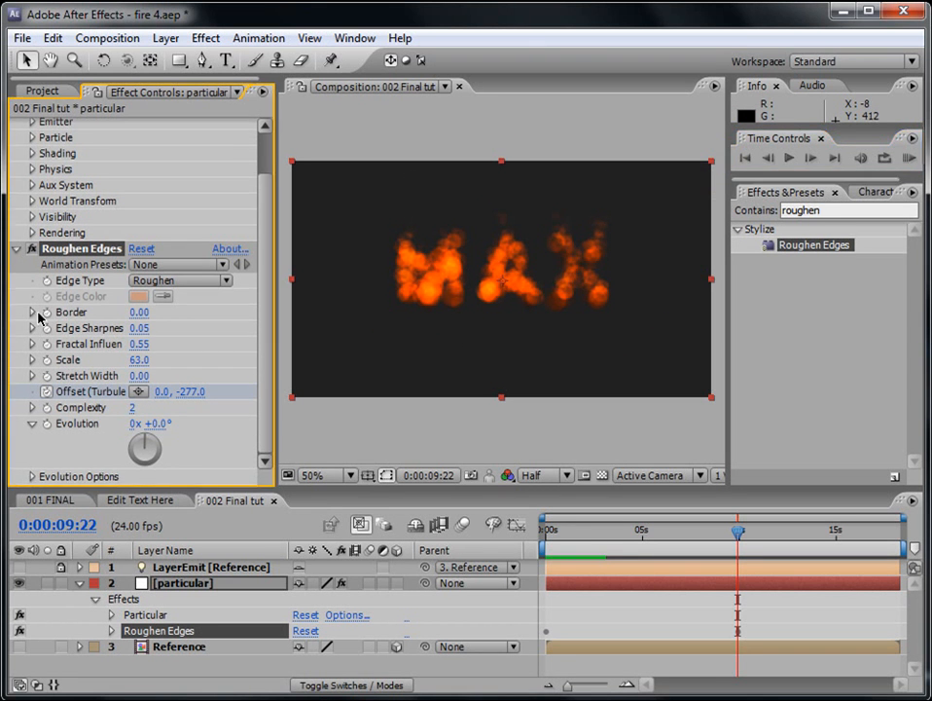
click(16, 250)
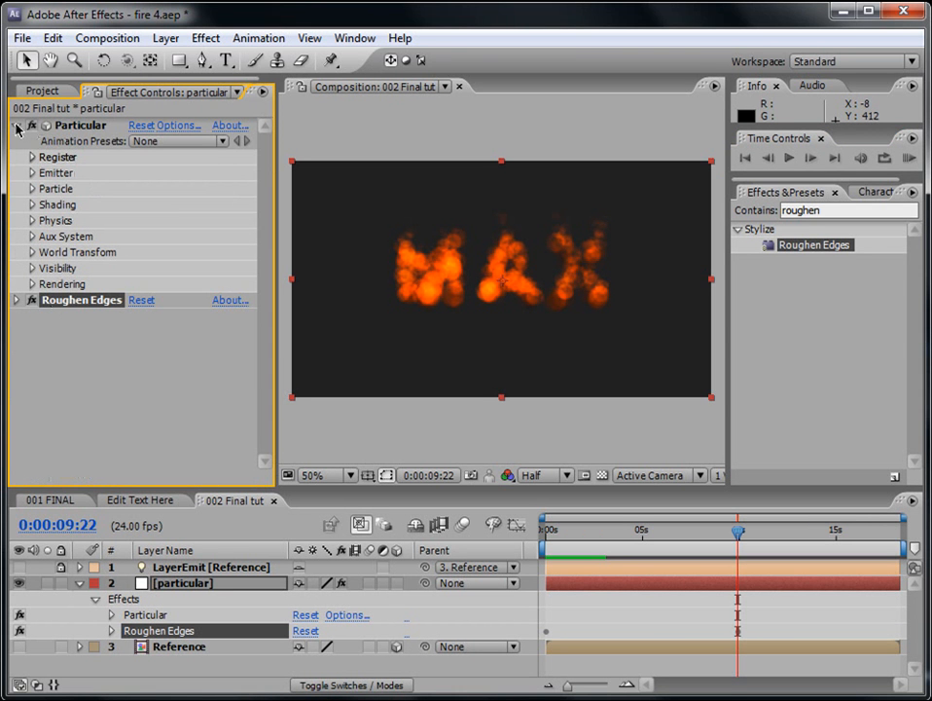
click(16, 126)
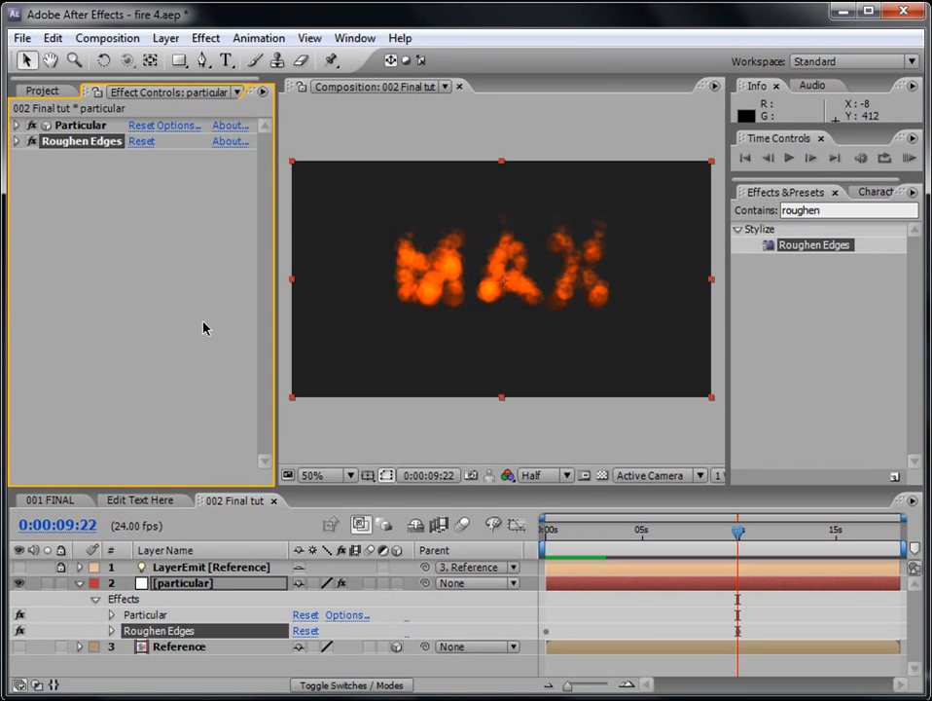
click(738, 533)
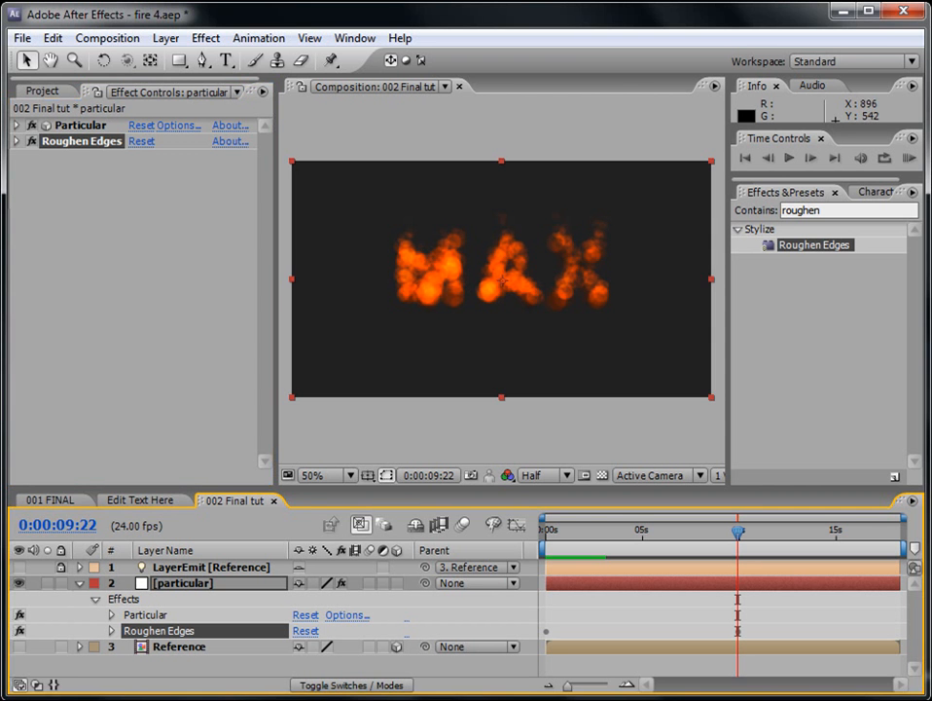
Search the effects for "vector" and apply CC Vector Blur to the particular layer
click(846, 209)
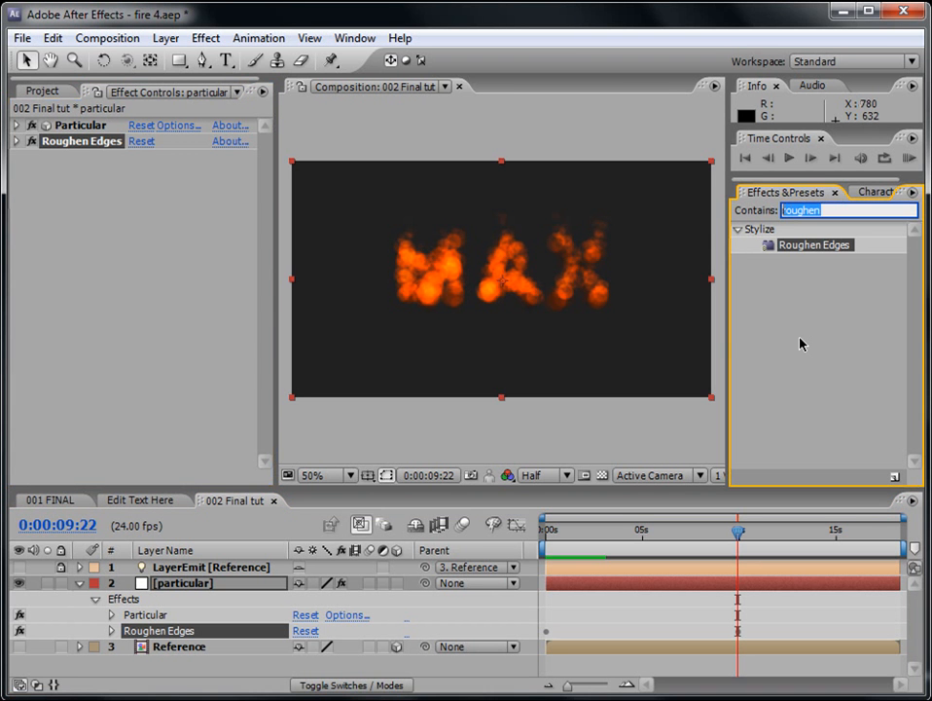
text(vector)
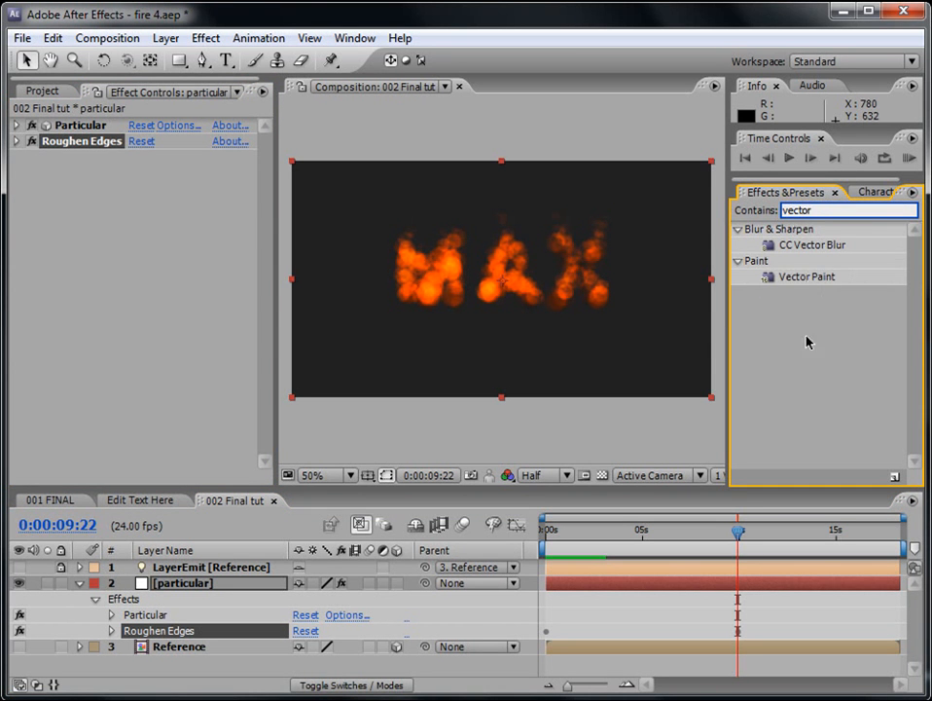
click(843, 247)
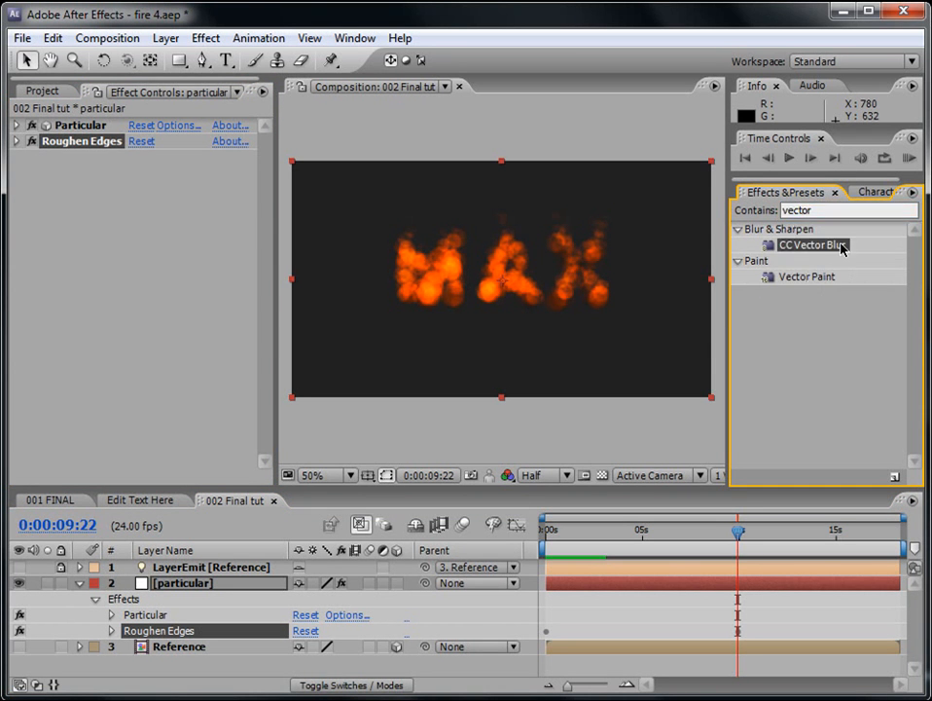
drag(807, 255, 620, 596)
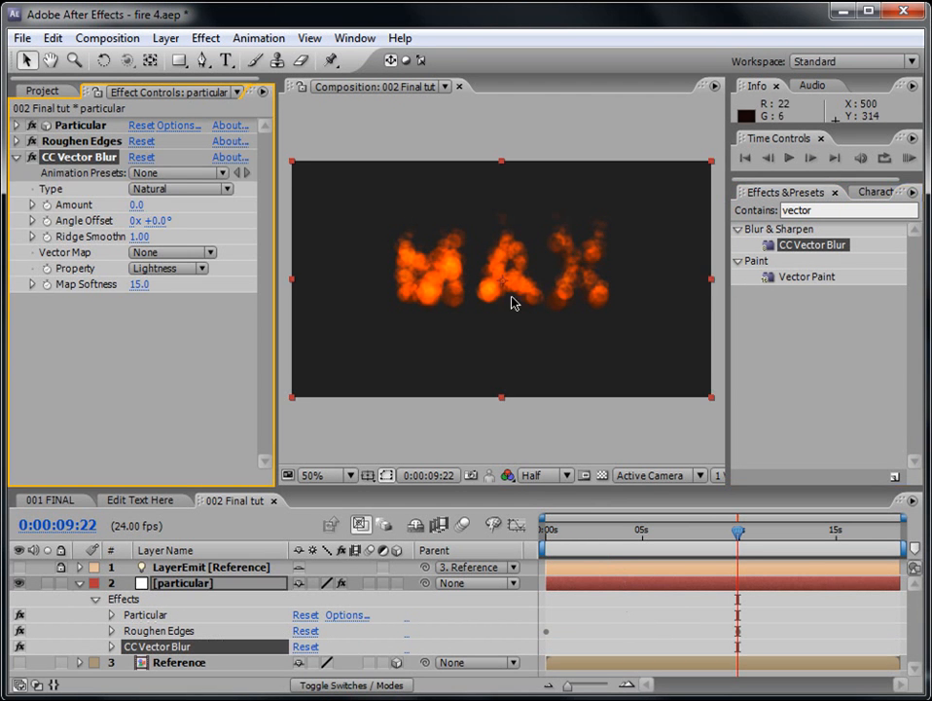
Set the CC Vector Blur Amount to 10, Ridge Smoothness to 18 and Map Softness to 8
click(137, 205)
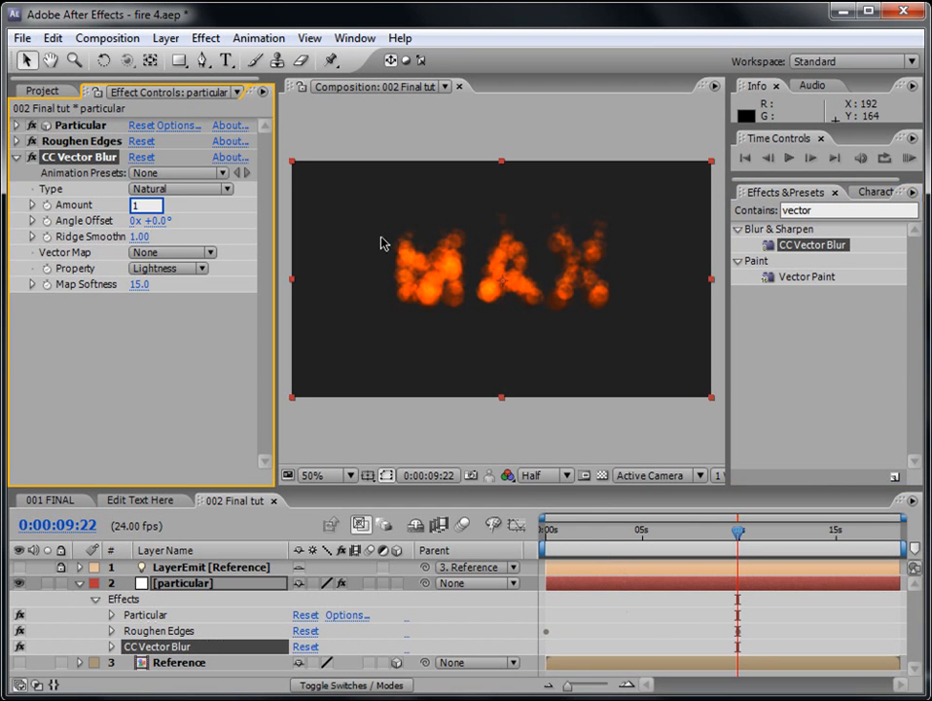
key(Return)
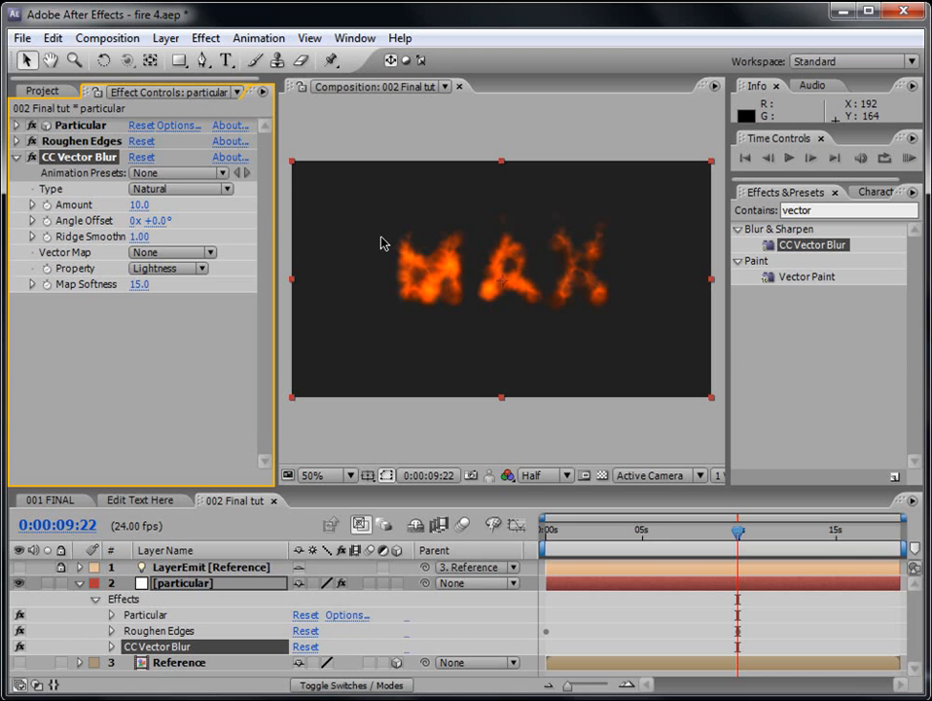
click(141, 236)
text(18)
key(Return)
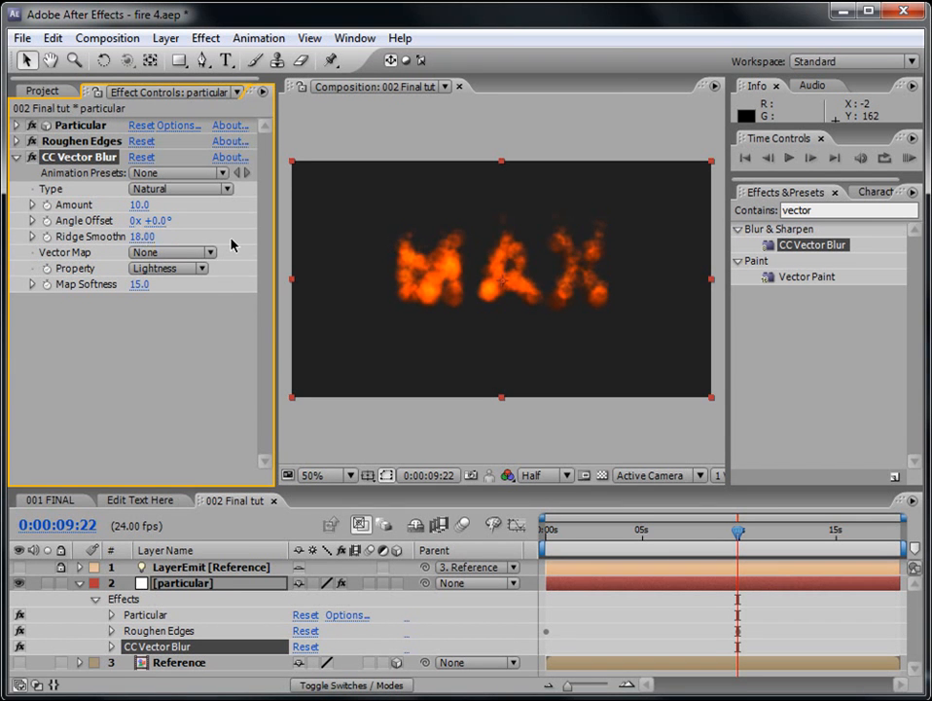
click(140, 284)
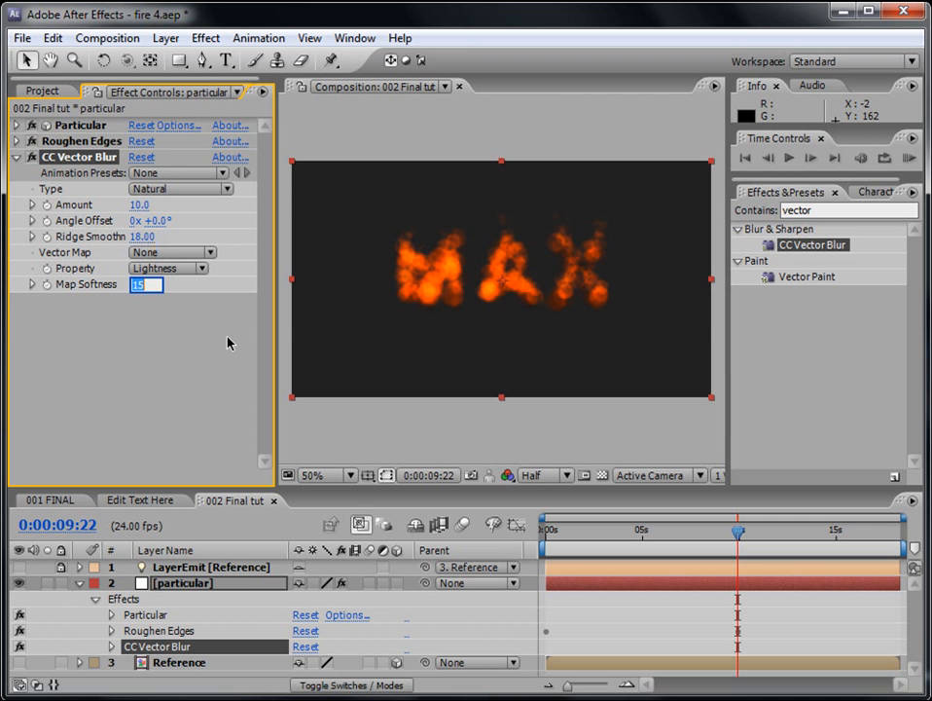
text(8)
key(Return)
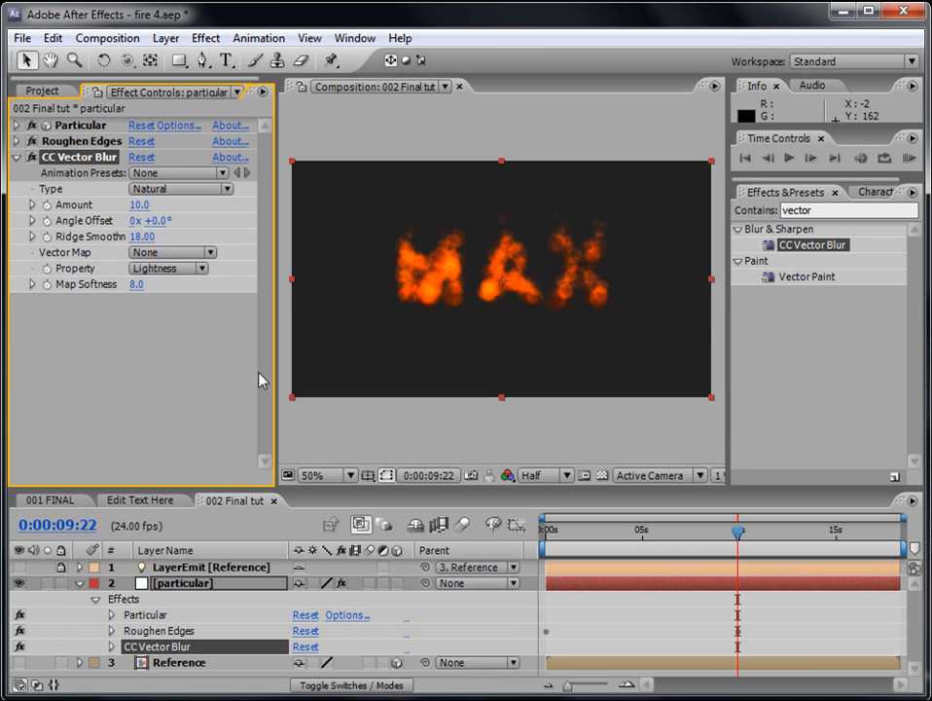
Set the CC Vector Blur Property to Alpha and RAM-preview the blurred fire
click(156, 269)
click(172, 230)
click(910, 158)
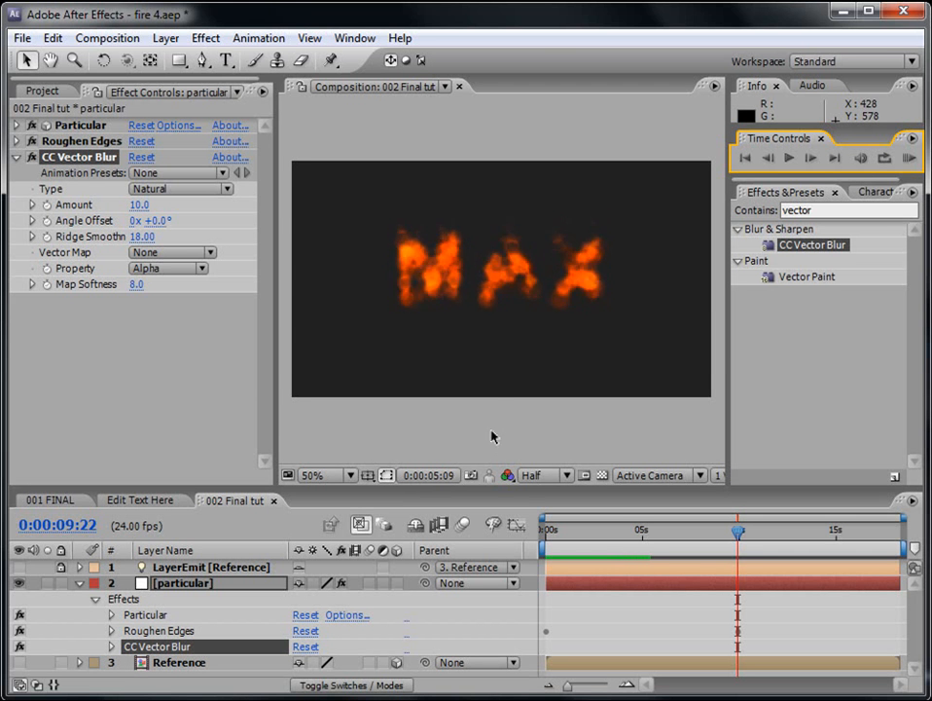
Collapse the CC Vector Blur settings, search the effects for "turbul" and apply Turbulent Displace to the particular layer
key(space)
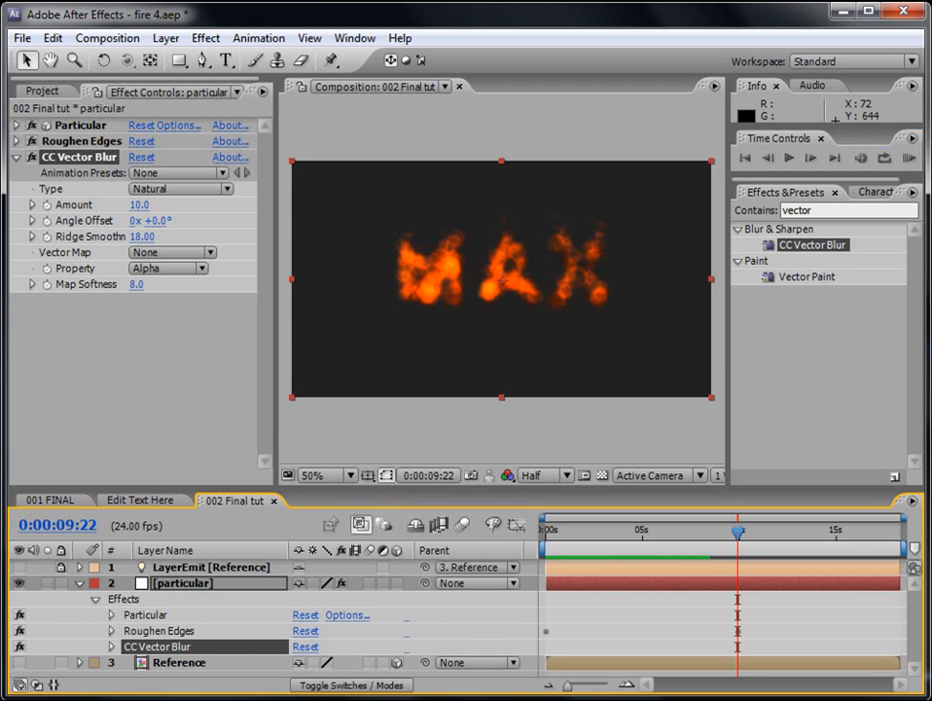
click(19, 159)
drag(832, 212, 740, 212)
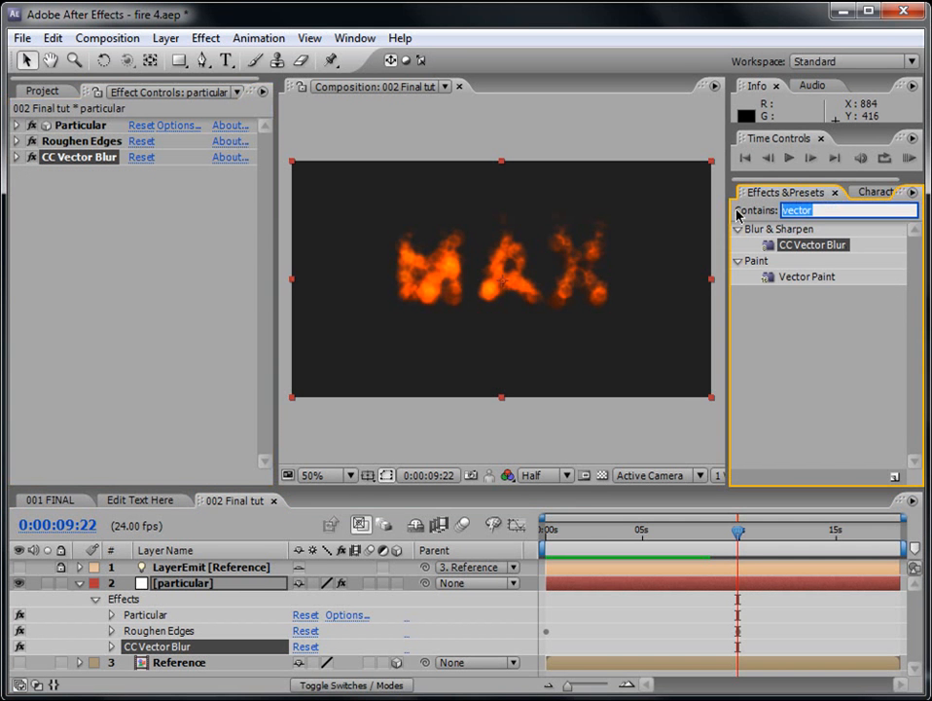
text(turbul)
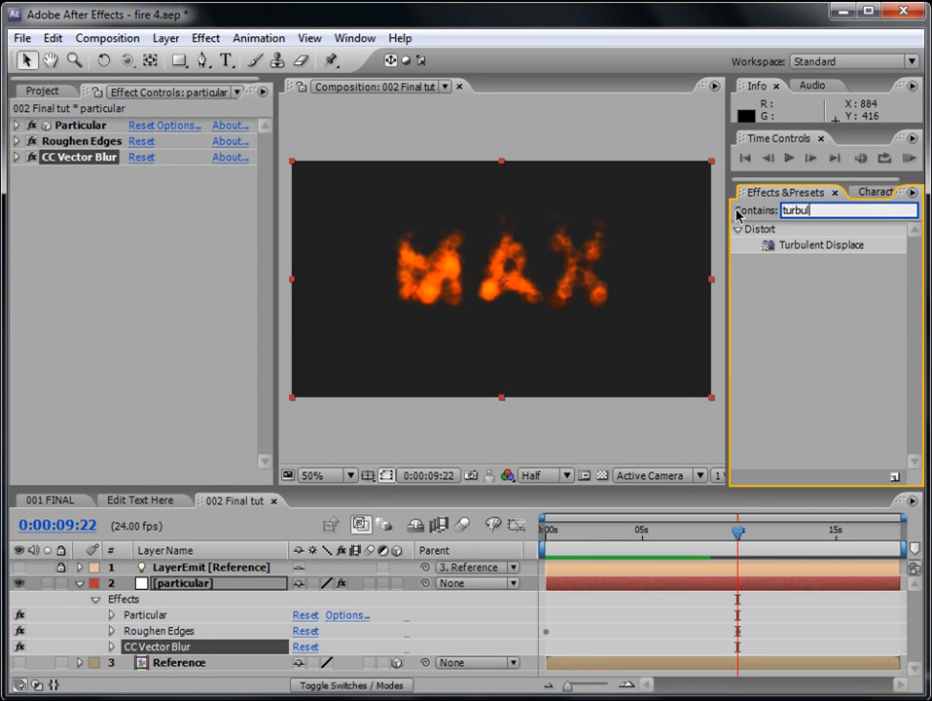
click(802, 246)
drag(825, 245, 647, 581)
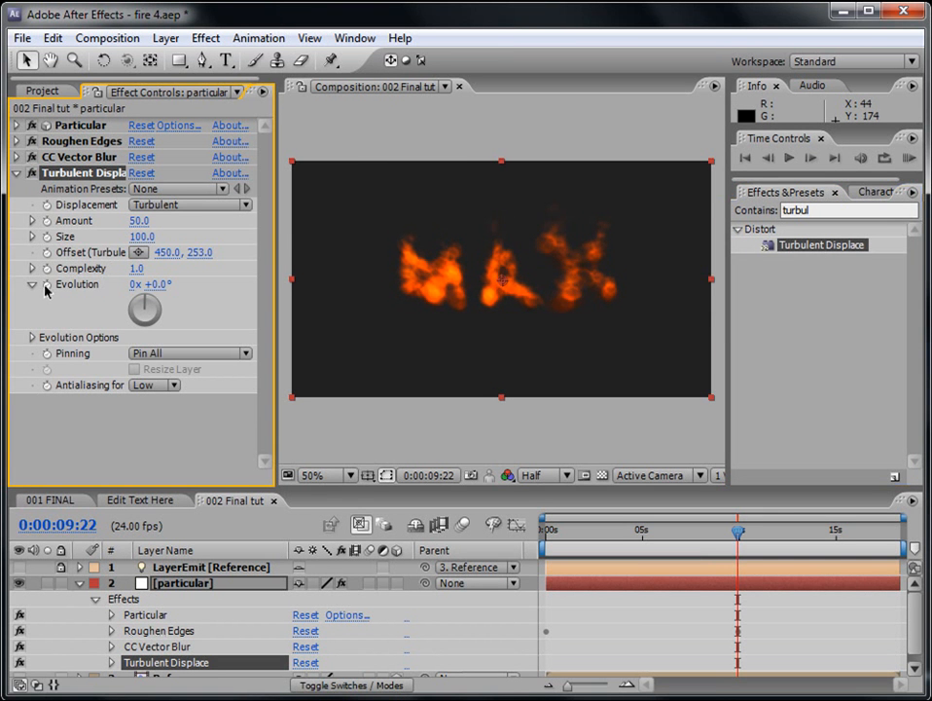
Add the expression time*150 to the Turbulent Displace Evolution and RAM-preview the displaced fire
alt+click(46, 284)
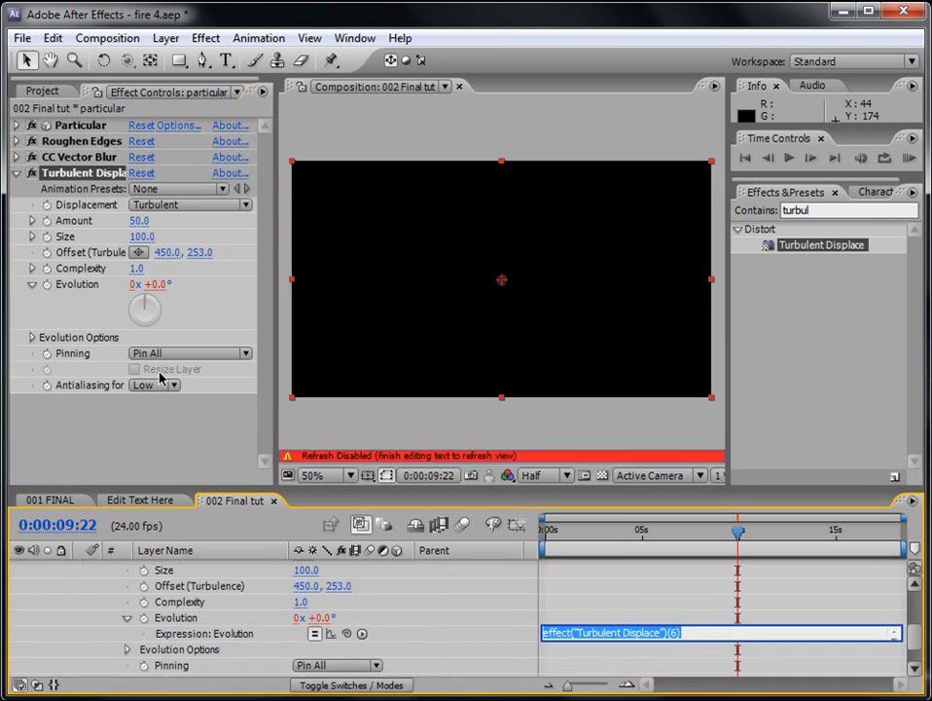
text(tim)
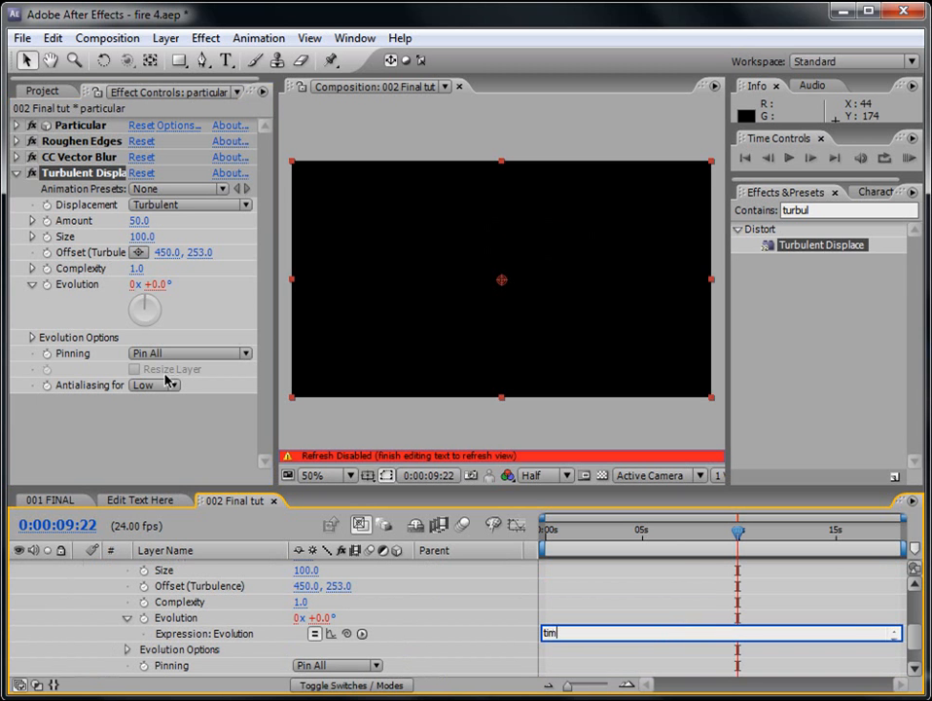
text(e*150)
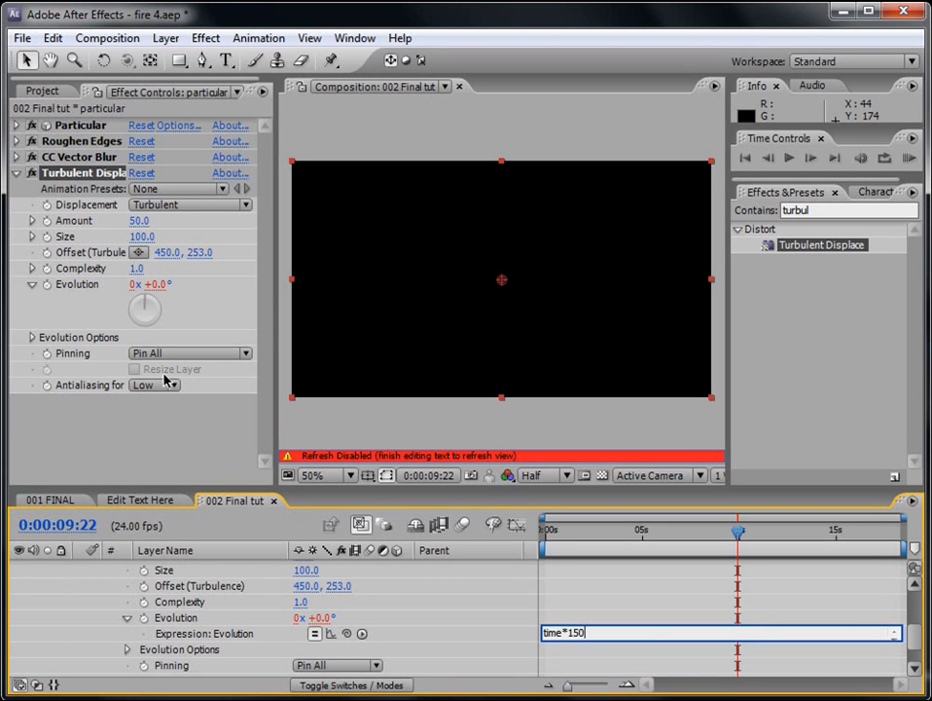
click(588, 581)
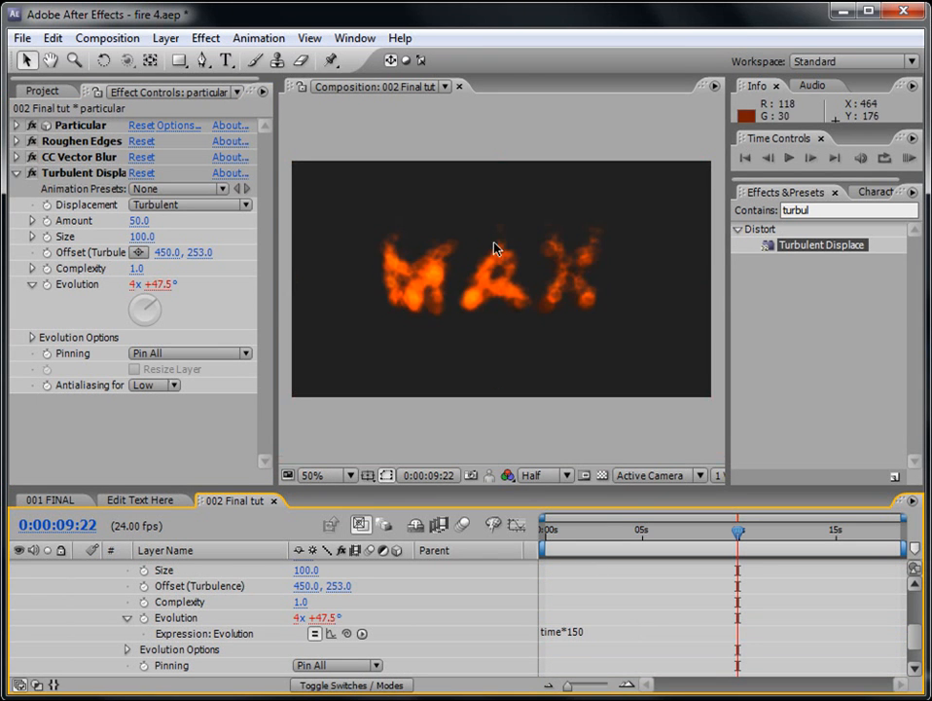
click(910, 160)
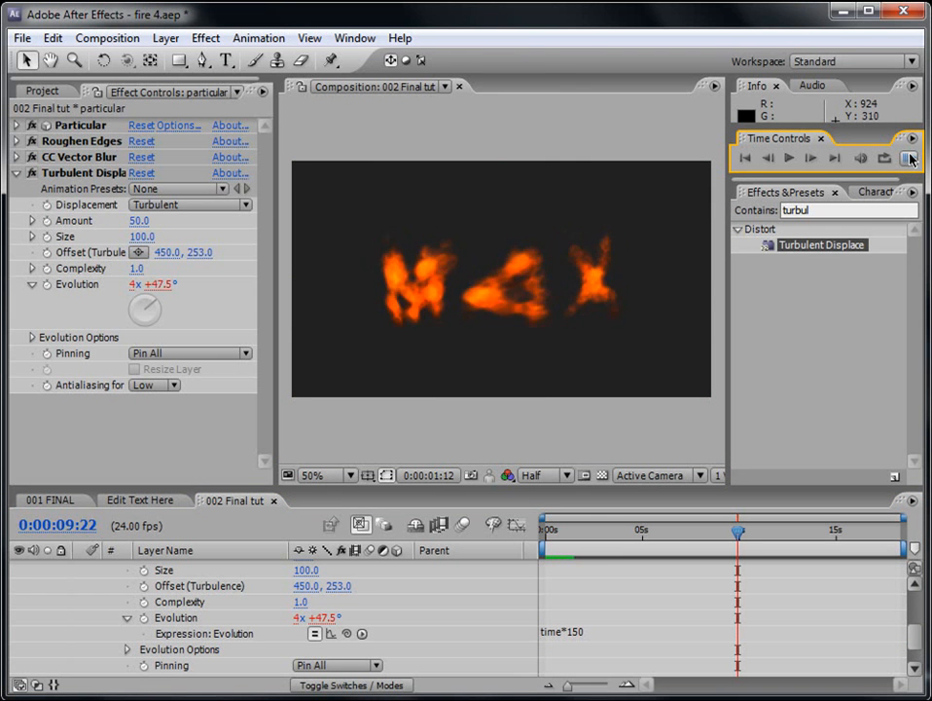
key(space)
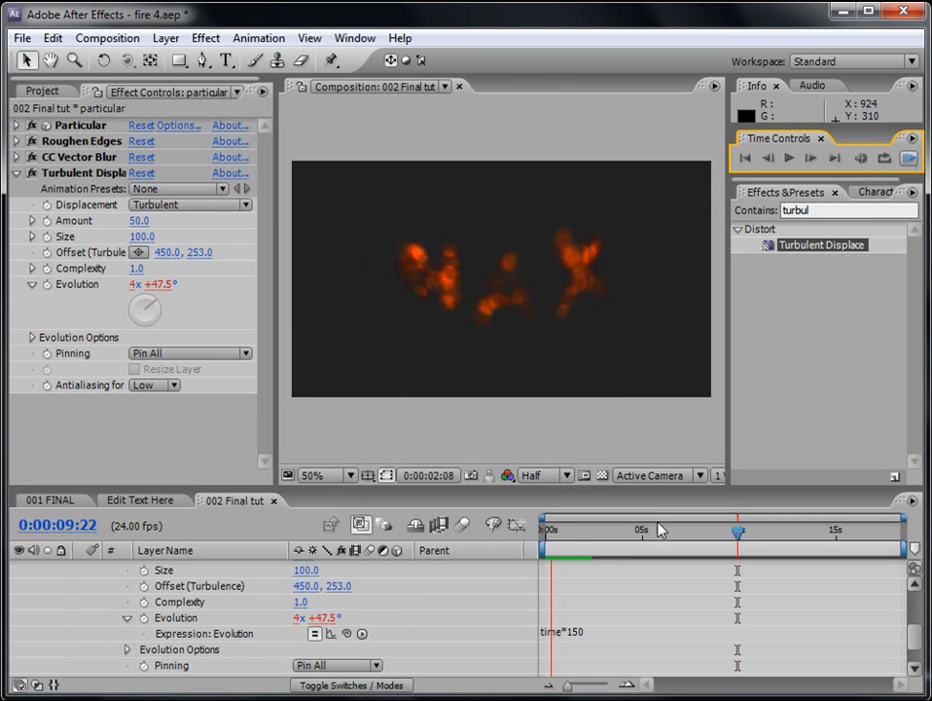
key(space)
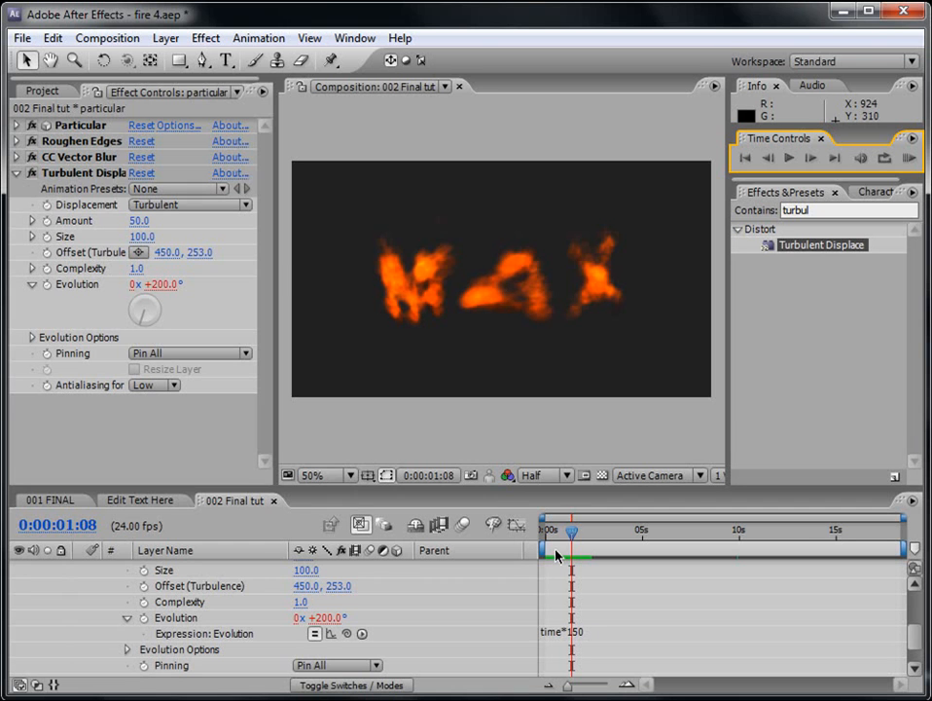
Set the Turbulent Displace Size to 10 and RAM-preview the fire
click(83, 174)
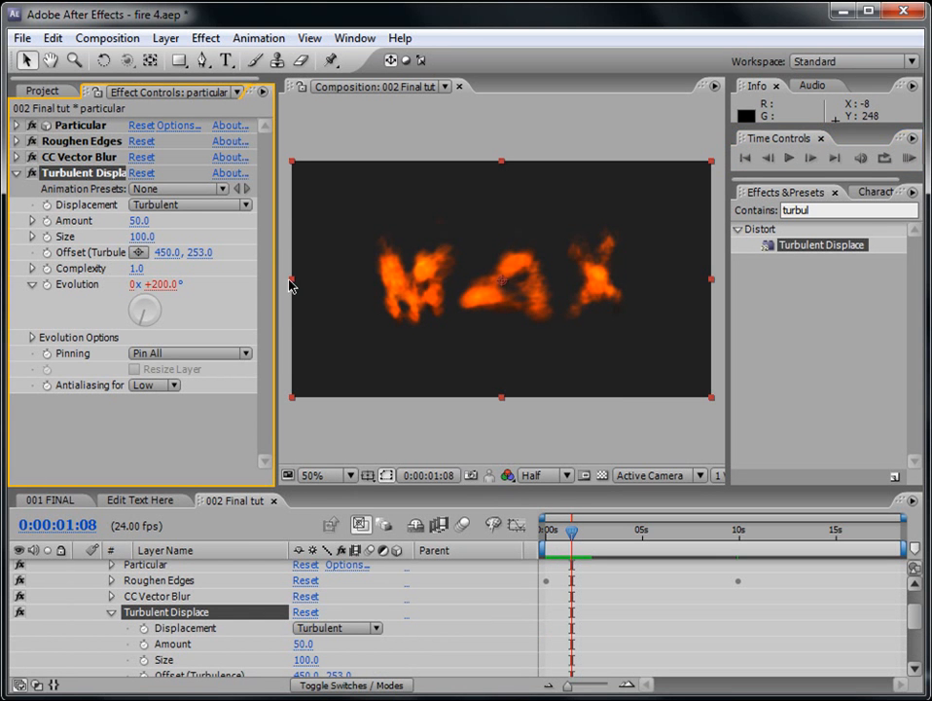
click(143, 236)
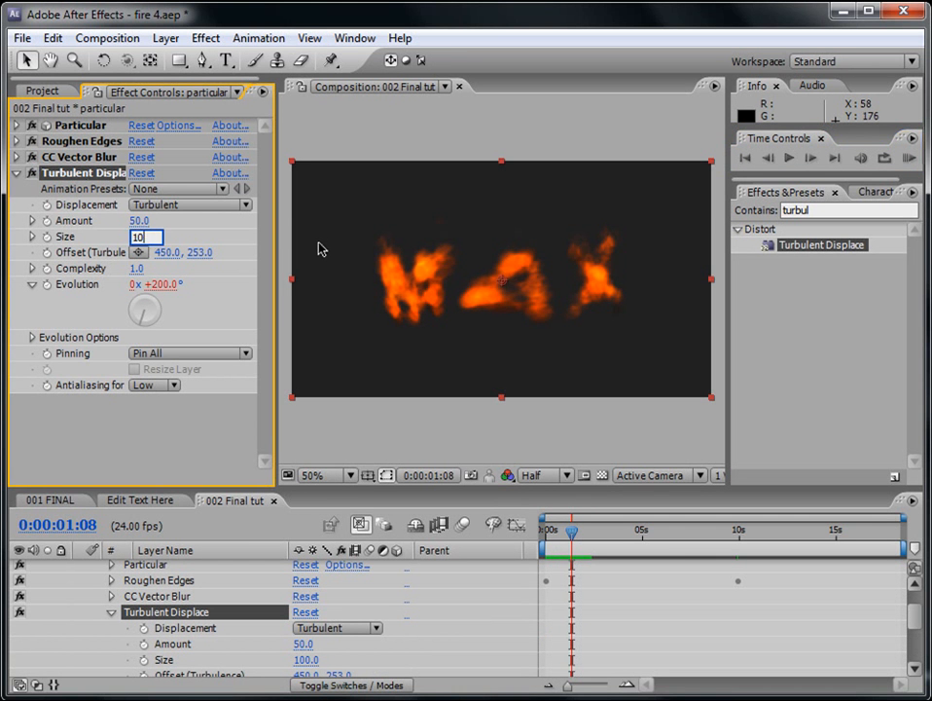
text(10)
key(Return)
click(907, 159)
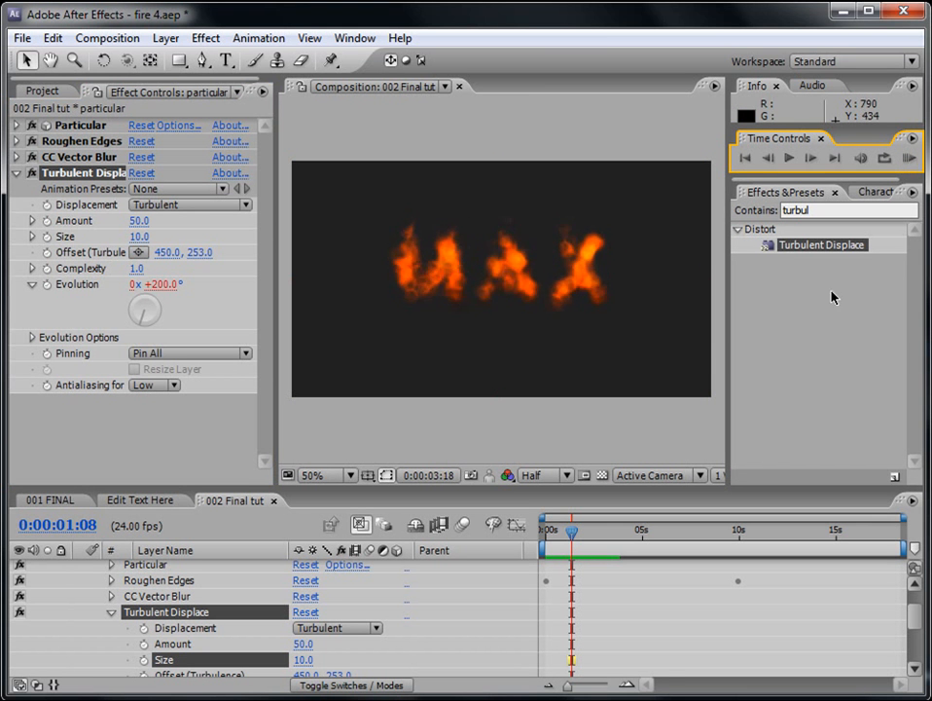
click(912, 159)
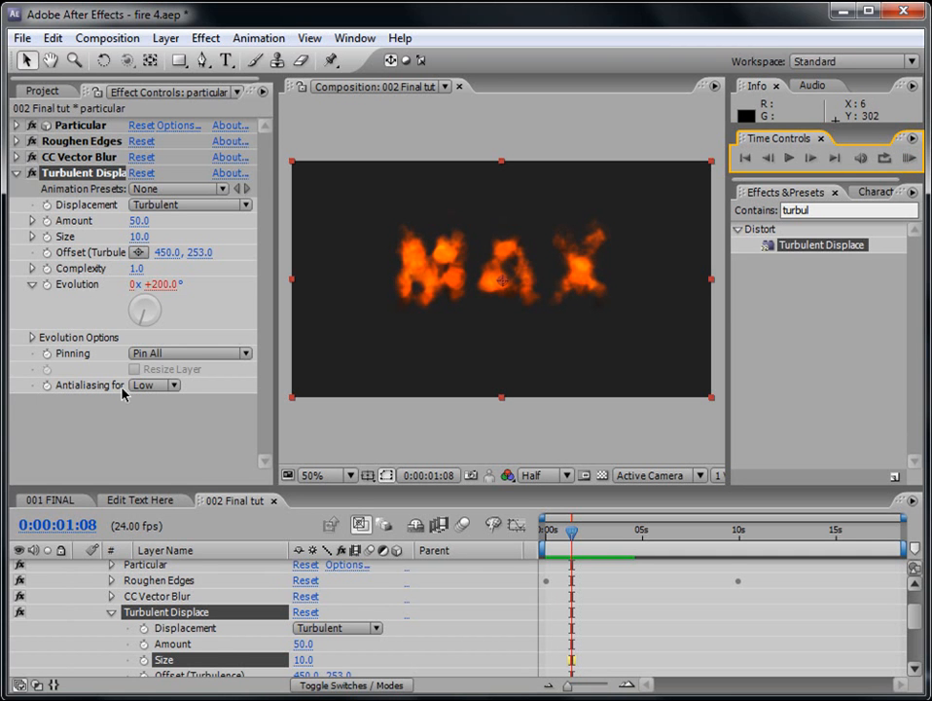
click(282, 552)
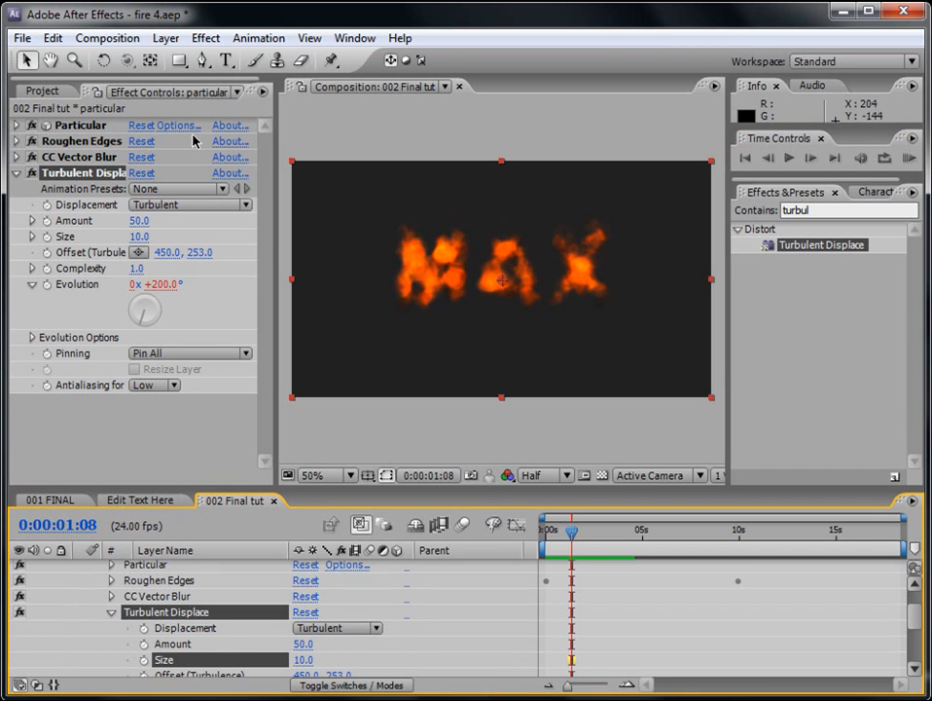
Collapse the Turbulent Displace settings, search the effects for "glow" and apply the Stylize Glow to the particular layer
click(32, 174)
click(834, 210)
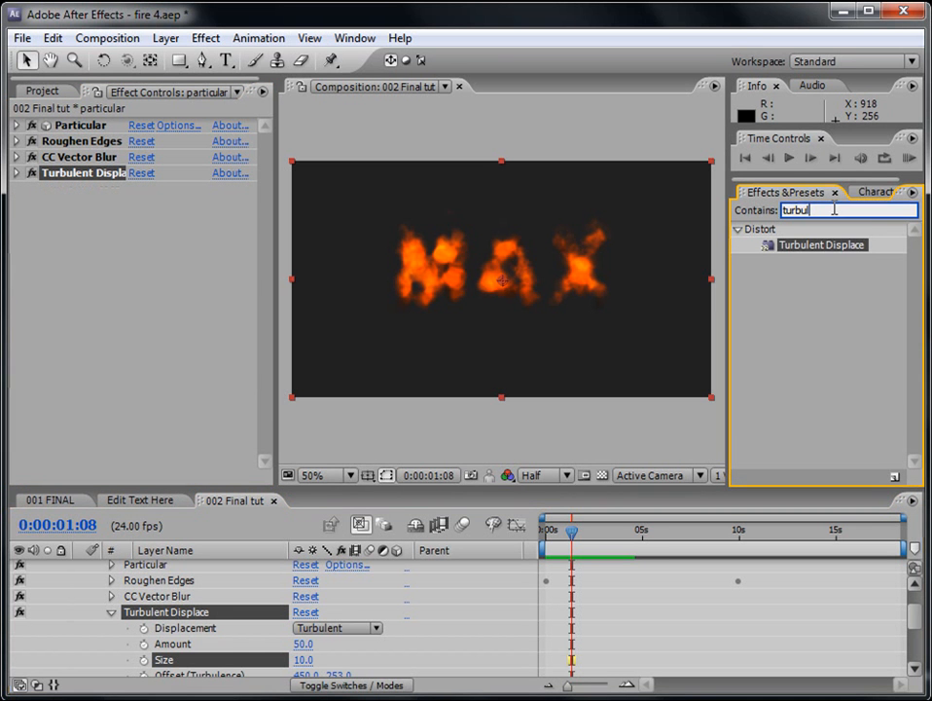
double_click(834, 209)
key(BackSpace)
text(glow)
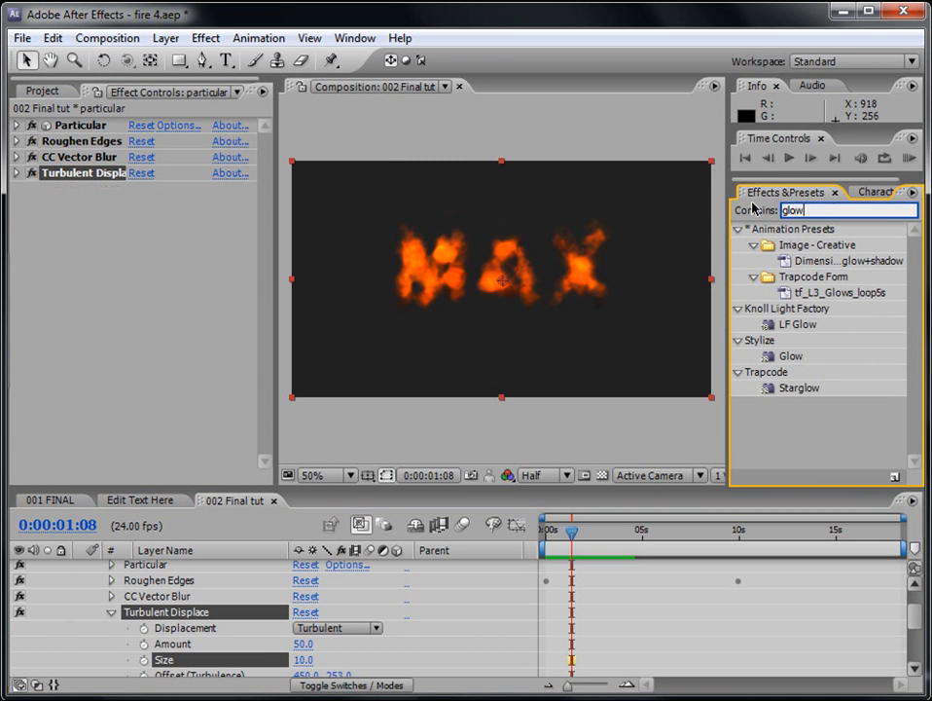
click(796, 357)
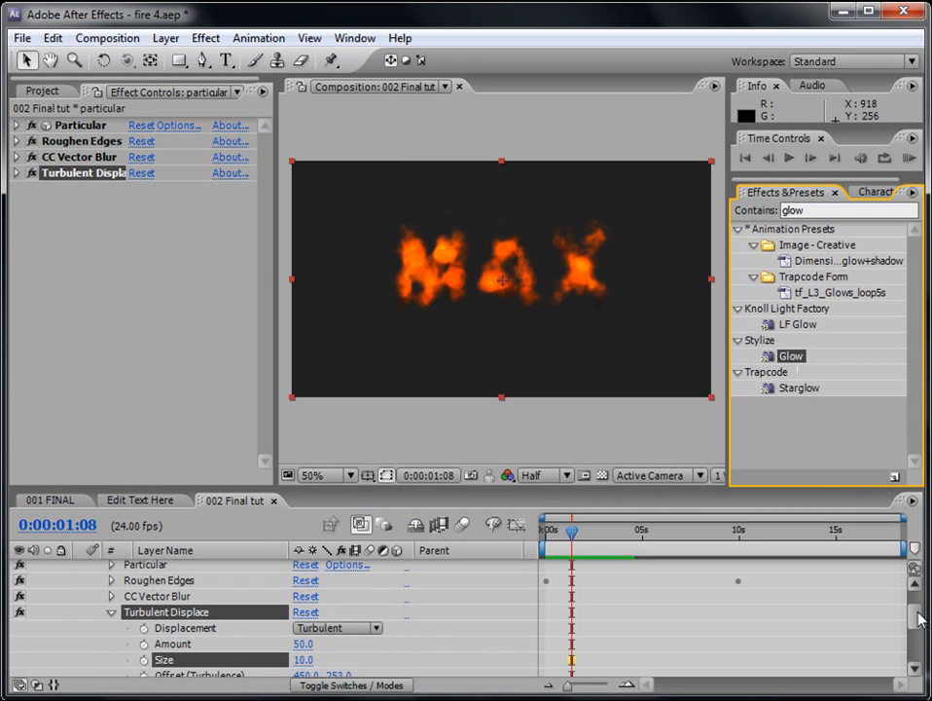
scroll(918, 672, up, 3)
drag(793, 356, 651, 588)
Set the Glow effect's Color A to red and Color B to yellow (FAF700)
click(140, 432)
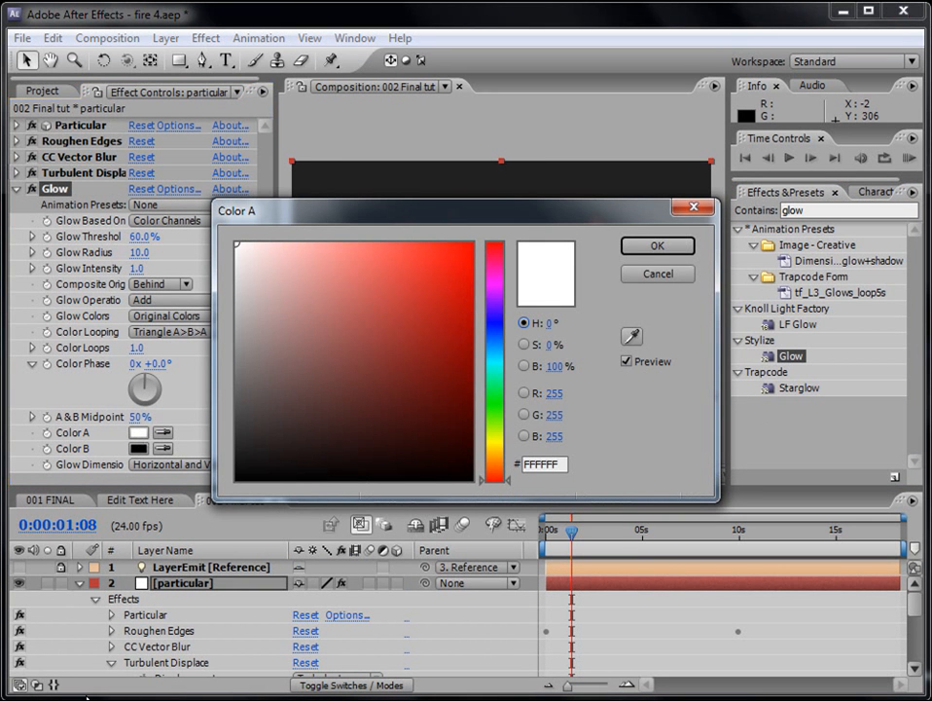
drag(467, 252, 474, 282)
click(658, 246)
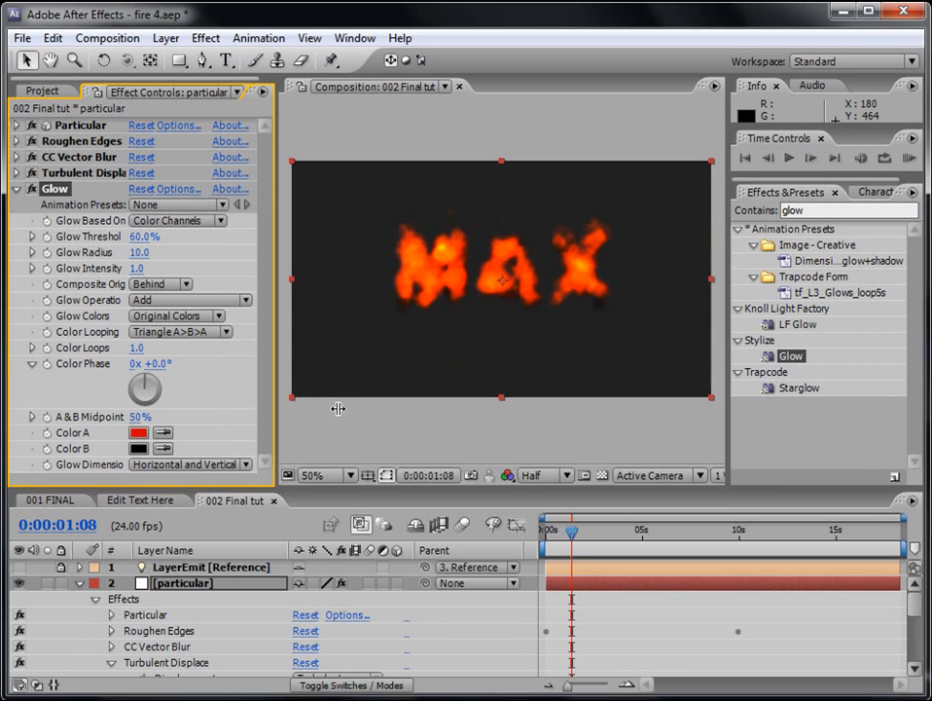
click(139, 447)
drag(494, 476, 495, 441)
click(471, 249)
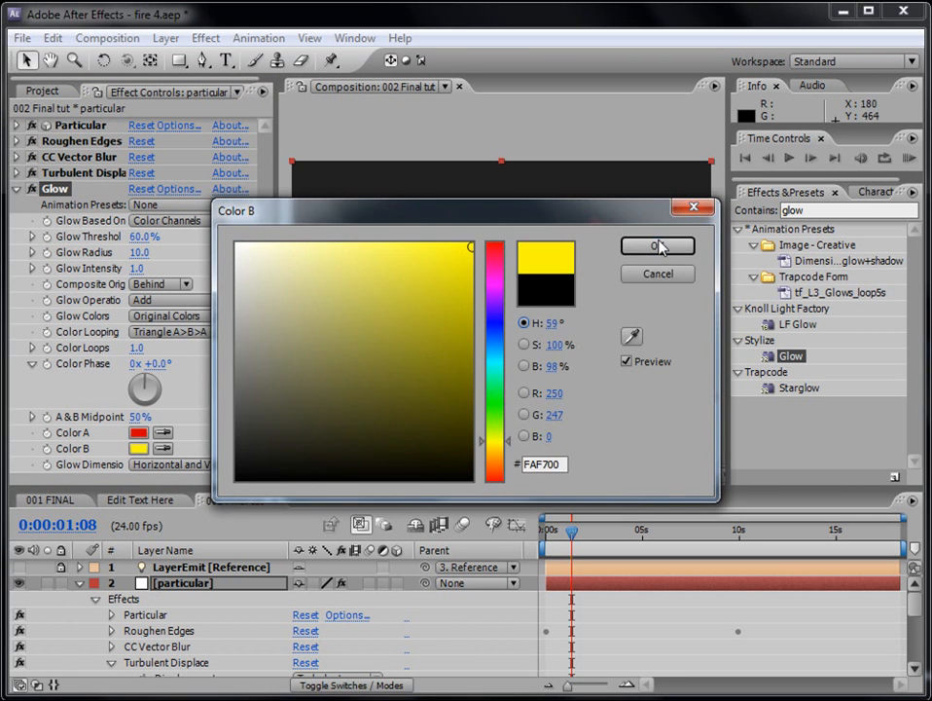
click(658, 247)
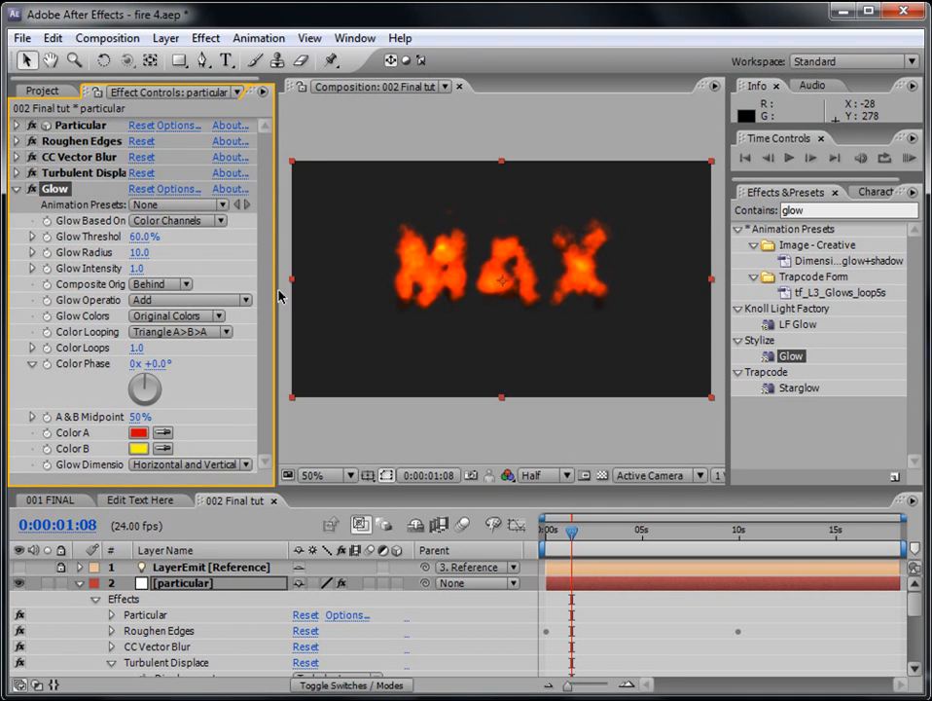
Widen the effect settings area and set Glow Colors to A & B Colors
drag(277, 290, 315, 288)
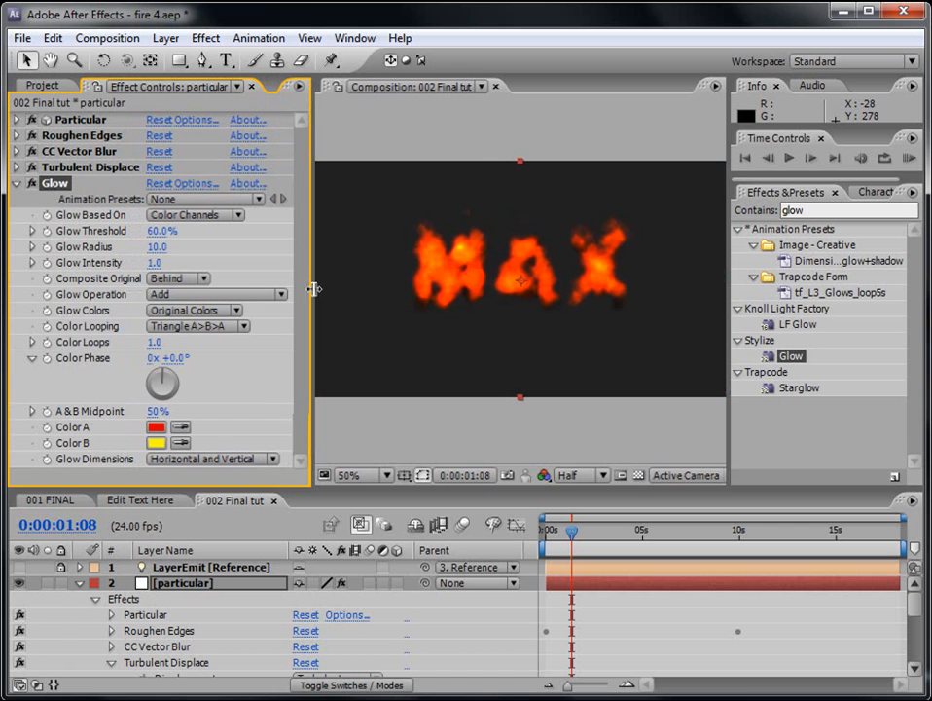
click(181, 311)
click(191, 336)
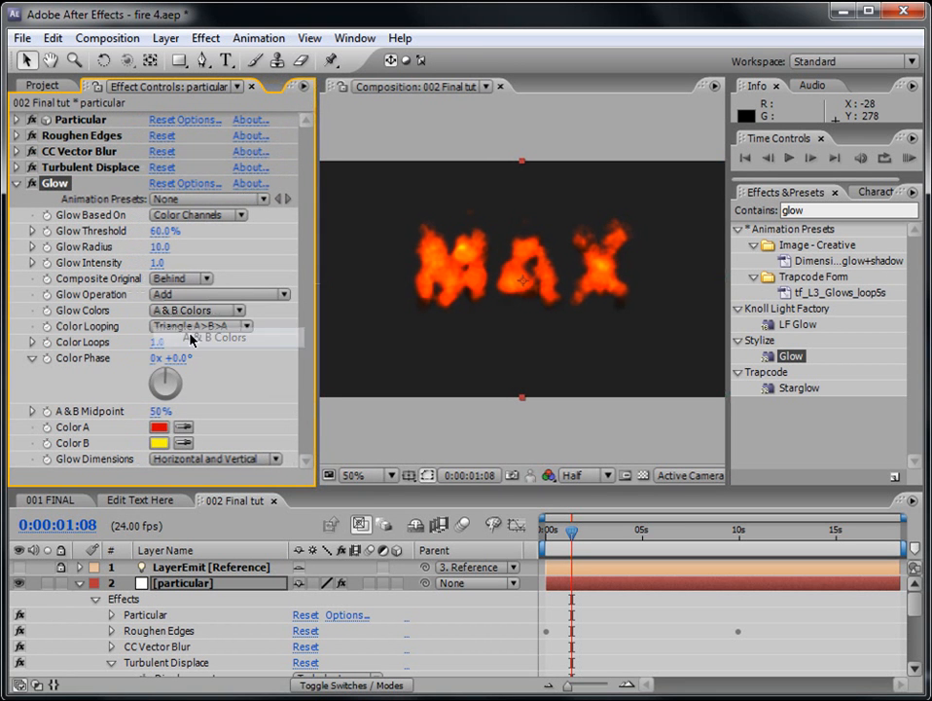
click(248, 501)
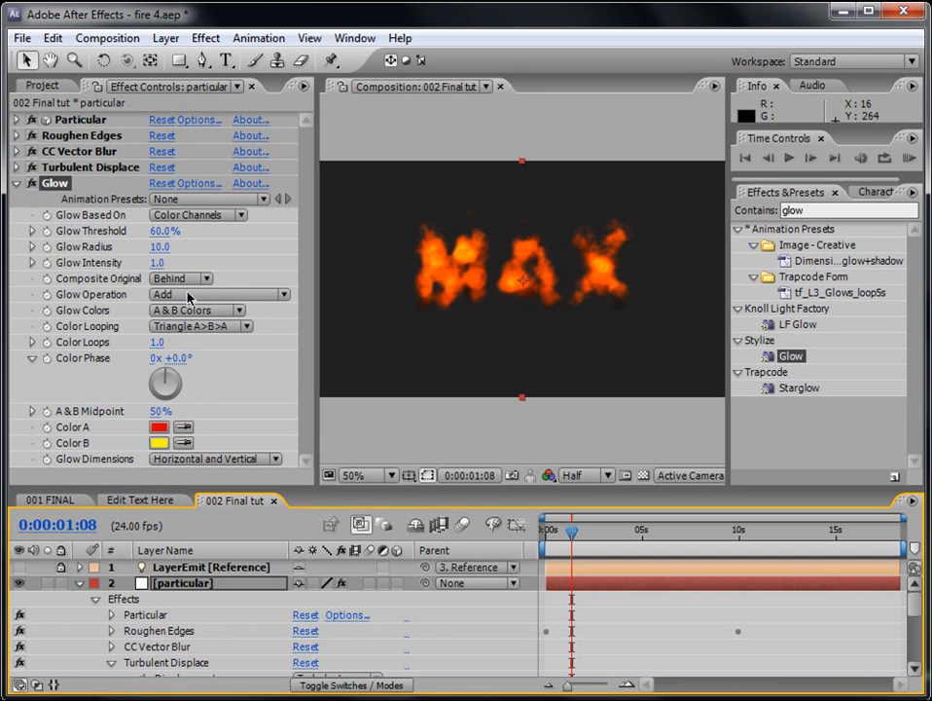
Set the Glow Threshold to 38%, Glow Radius to 0.5 and Glow Intensity to 0.5
click(163, 231)
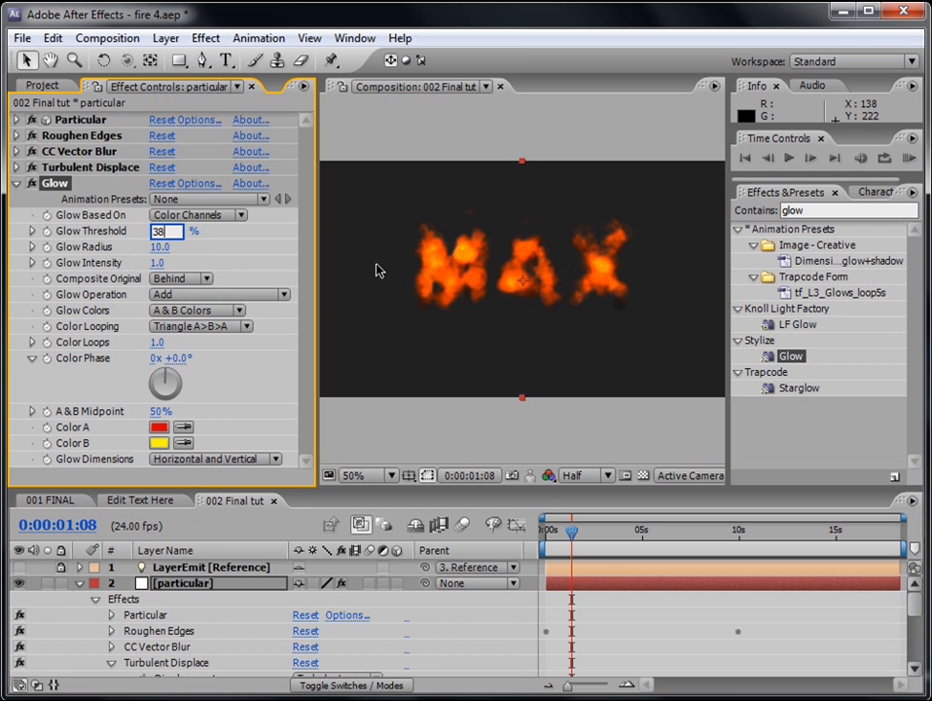
text(38)
key(Return)
click(160, 247)
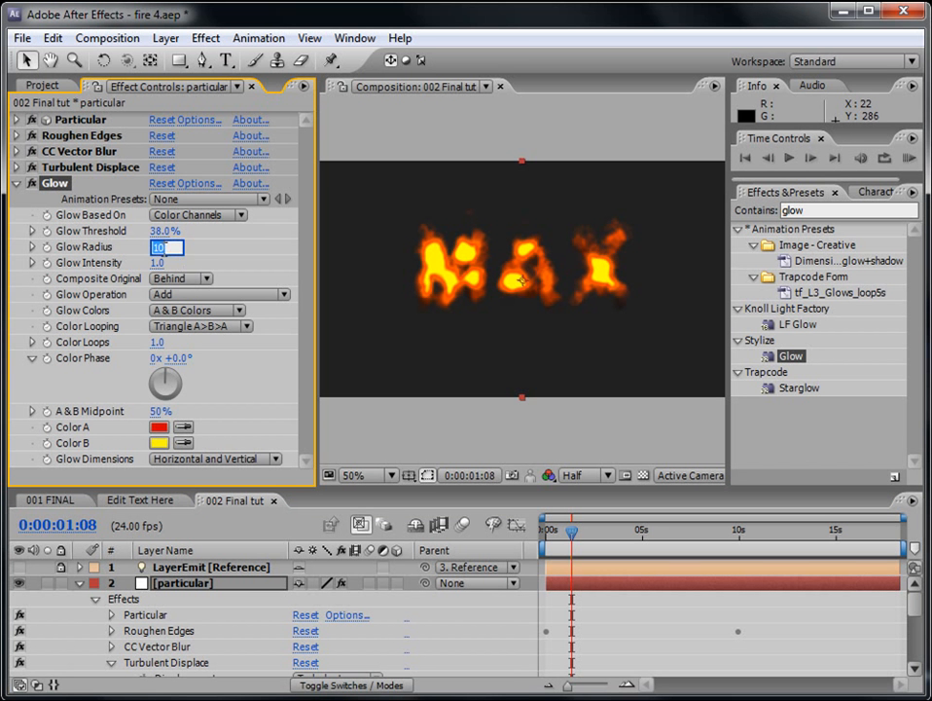
key(Return)
click(152, 263)
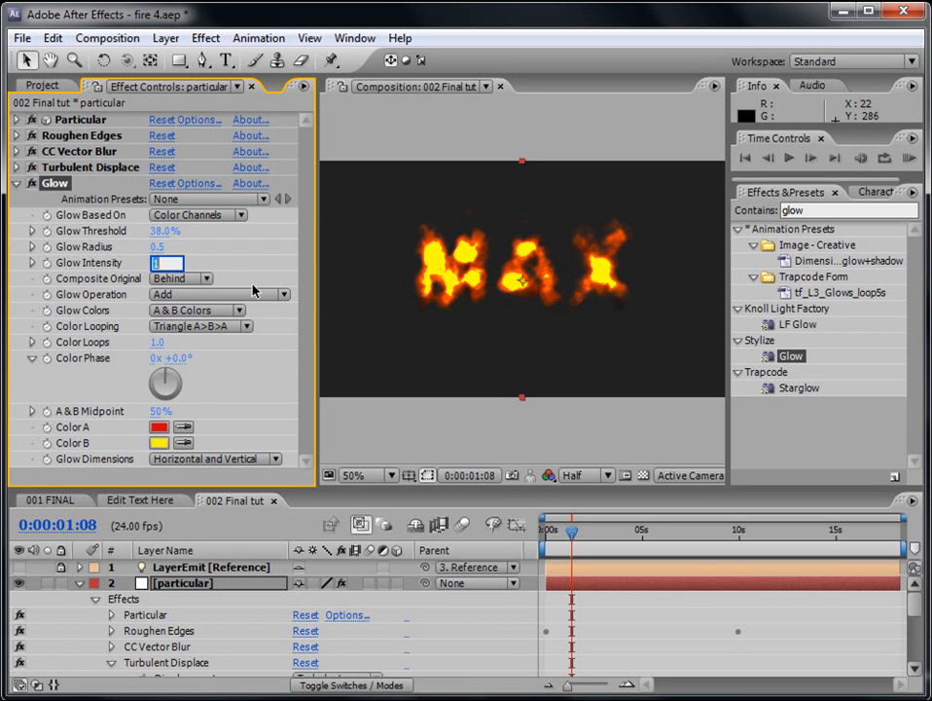
key(Return)
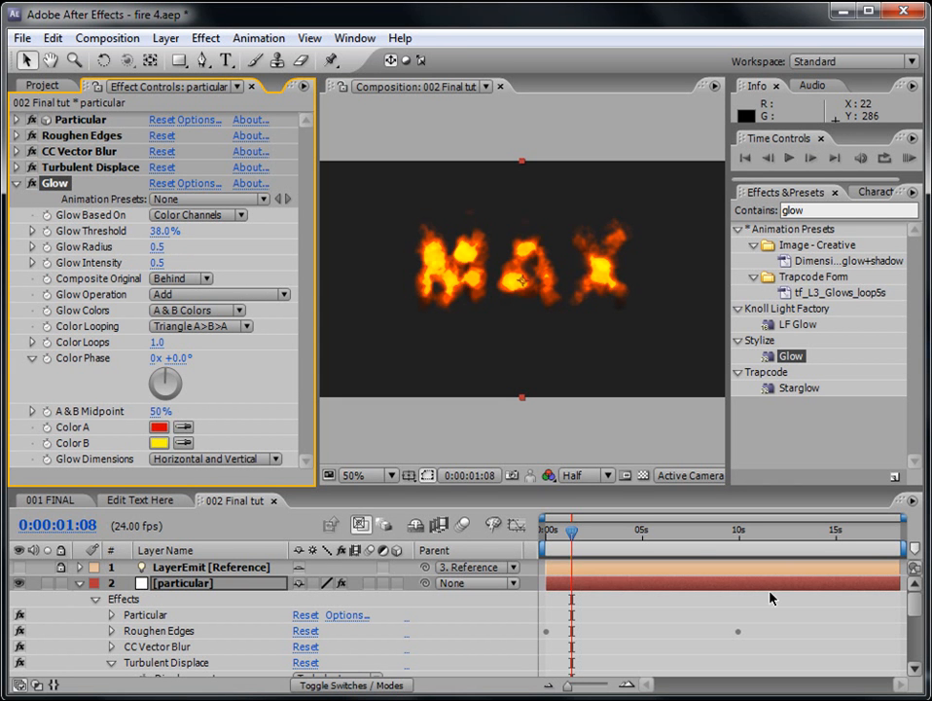
Go to 0:00:02:22 and change the Glow effect's Color A to a bright orange
mouse_move(594, 536)
mouse_down()
mouse_move(652, 533)
mouse_move(600, 535)
mouse_up()
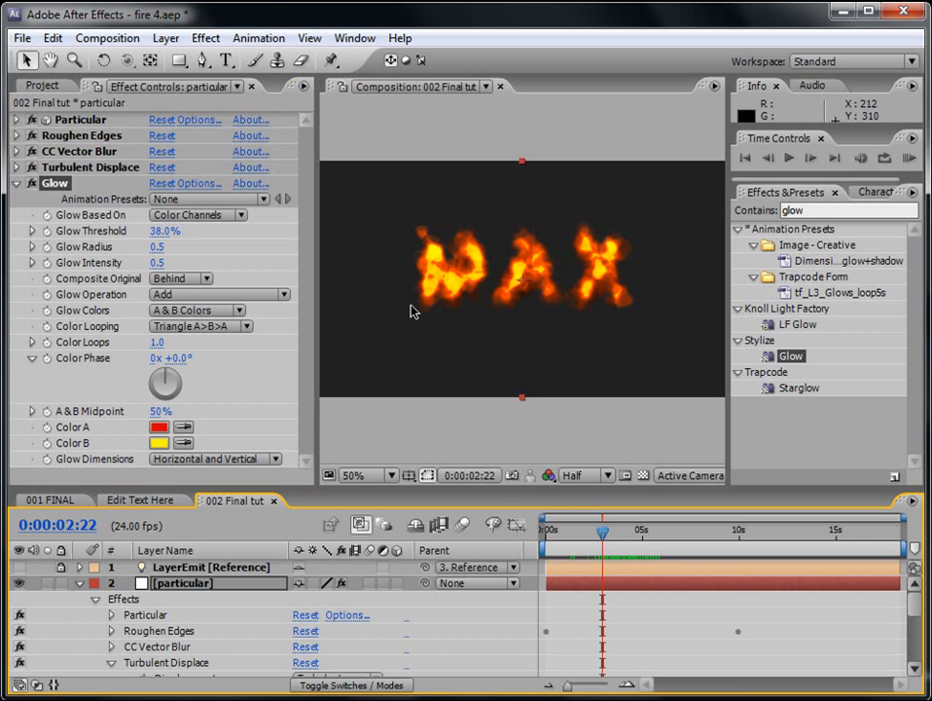
click(158, 427)
click(495, 471)
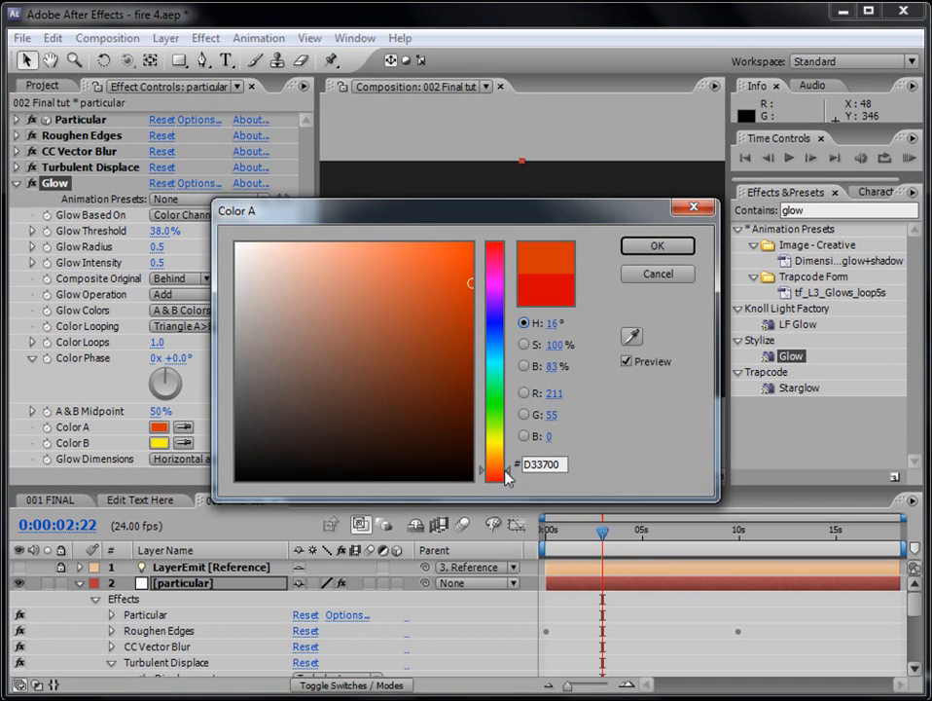
click(470, 243)
click(658, 246)
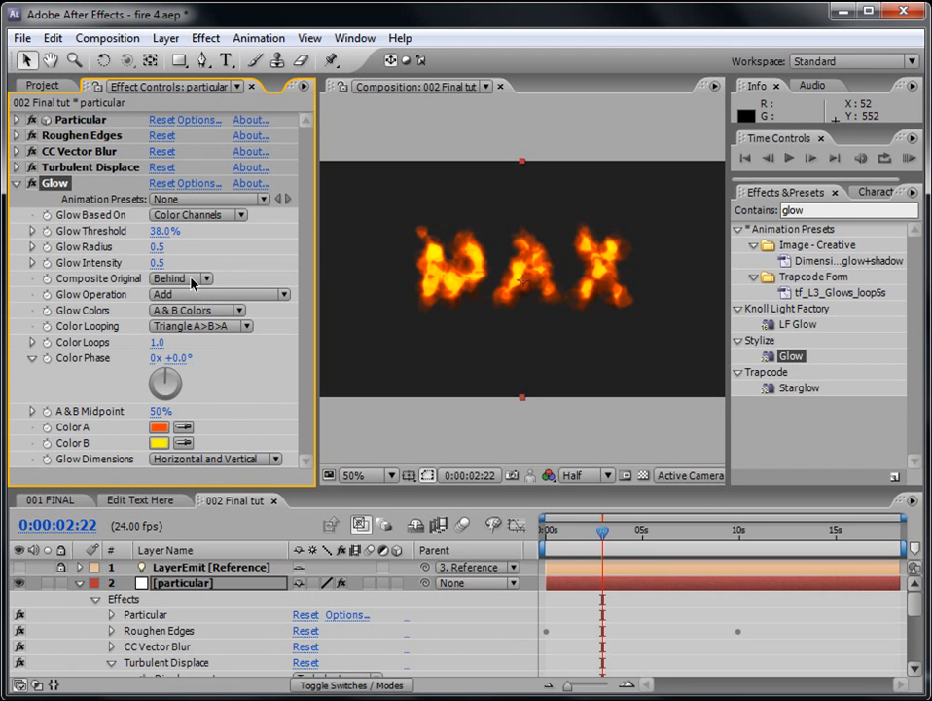
Raise the Glow Threshold to 46.6% and RAM-preview the glowing fire
drag(157, 235, 178, 229)
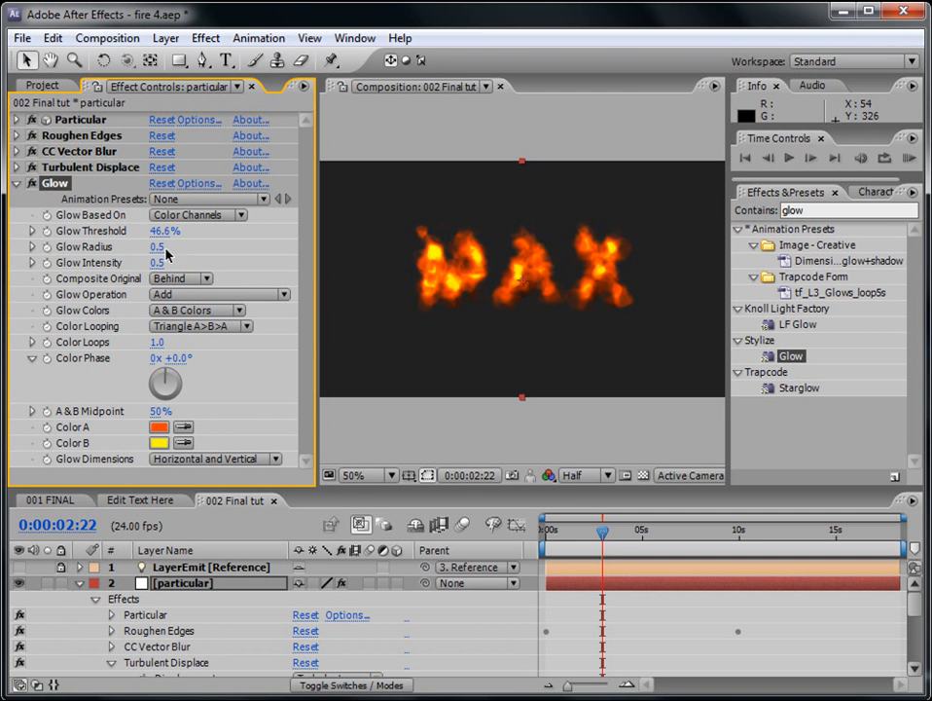
click(910, 158)
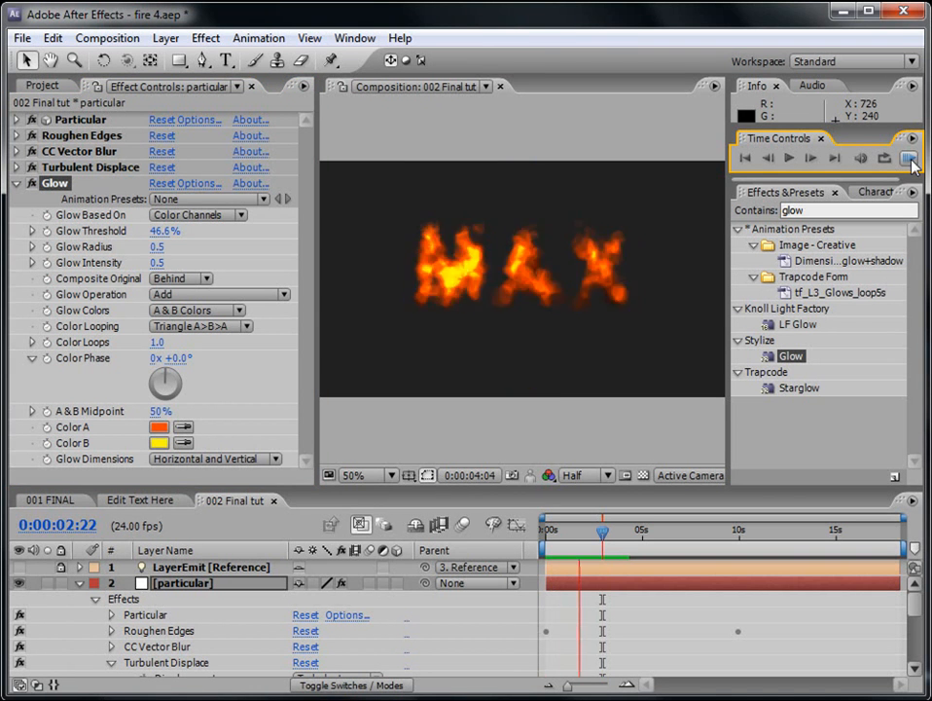
RAM-preview the glowing fire in the 002 Final tut composition from 0:00:01:08
click(910, 159)
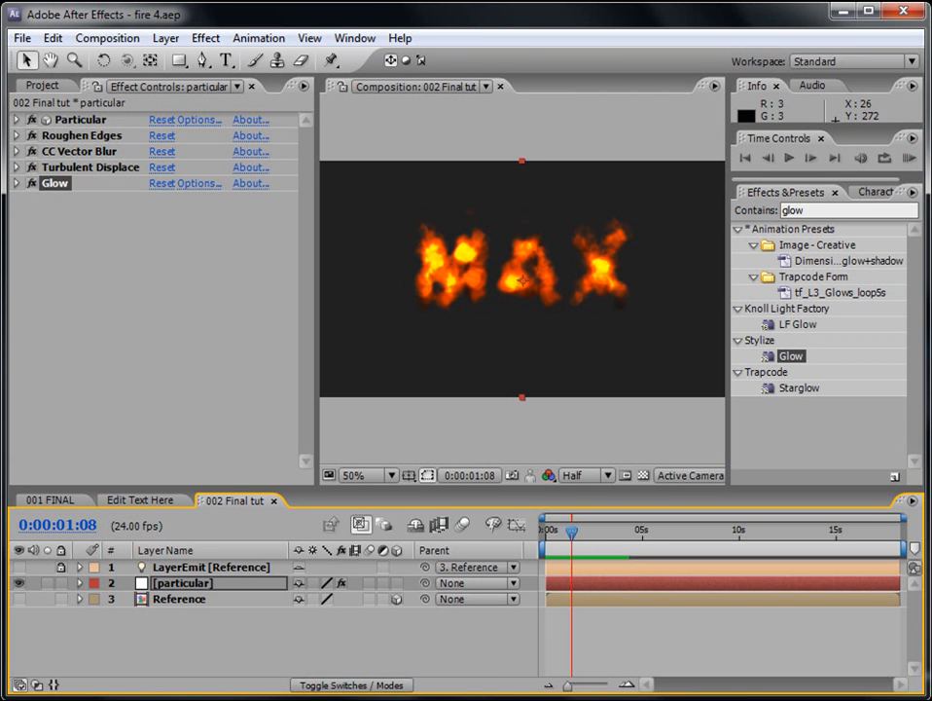
click(911, 157)
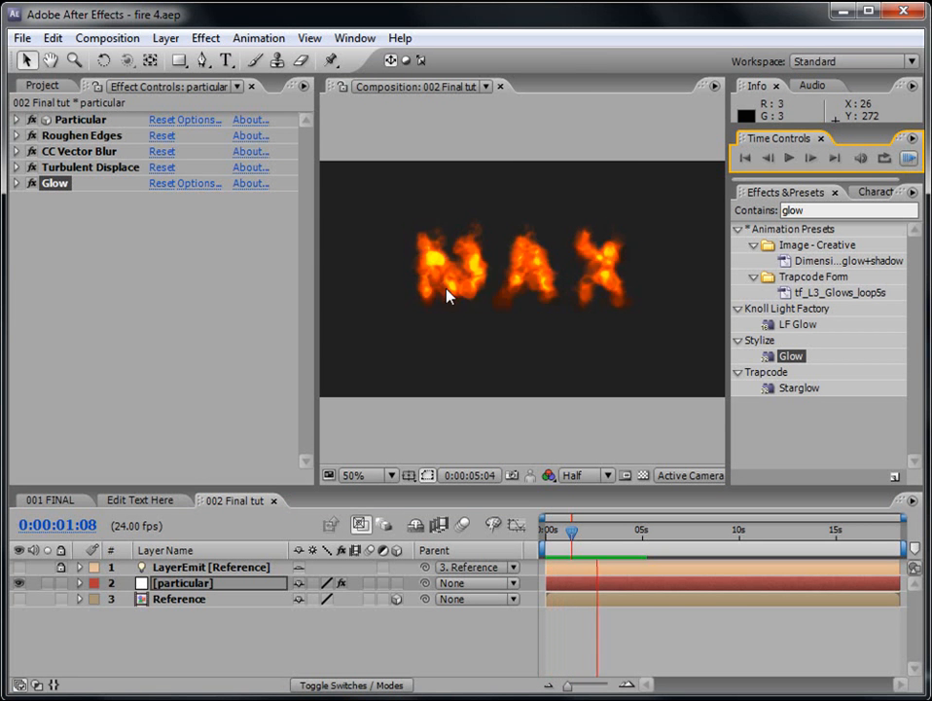
click(909, 160)
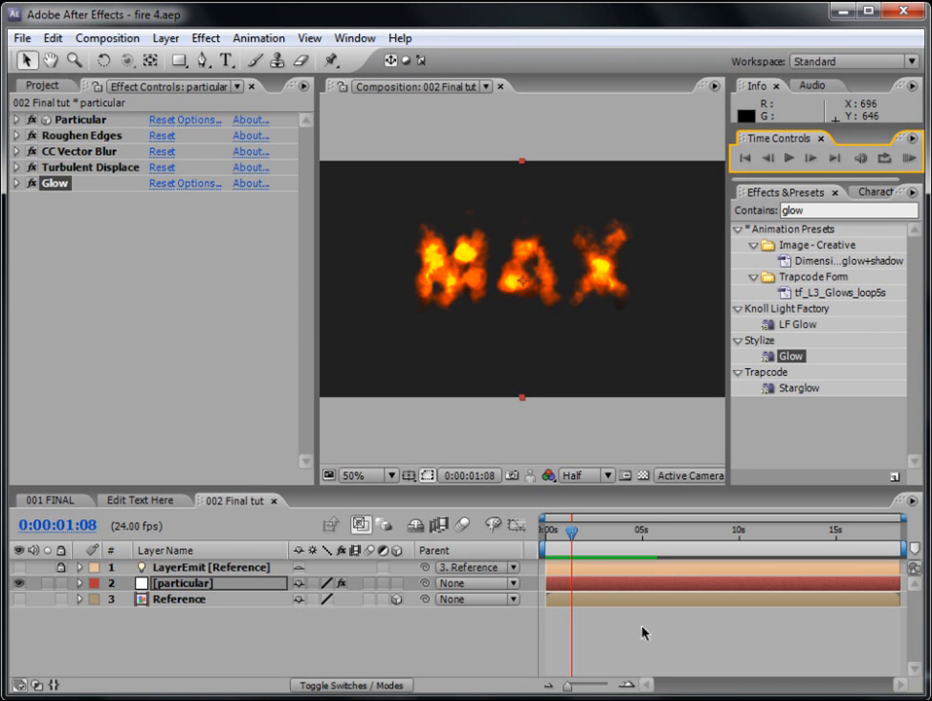
Open the Edit Text Here composition and apply the Fractal Noise effect to the MAX text layer
click(152, 506)
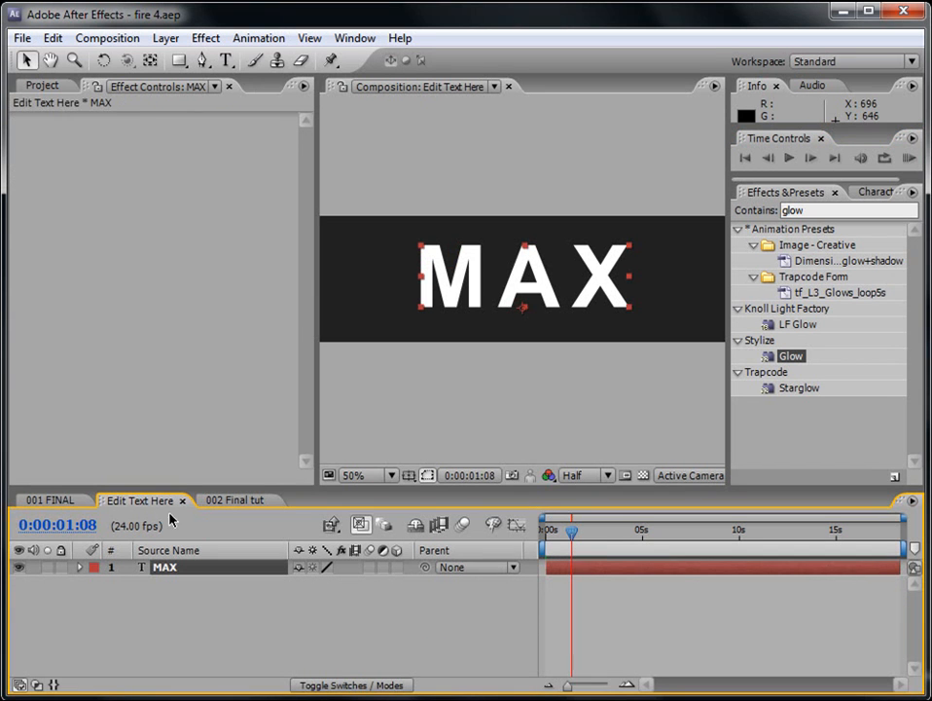
click(835, 210)
text(fracta)
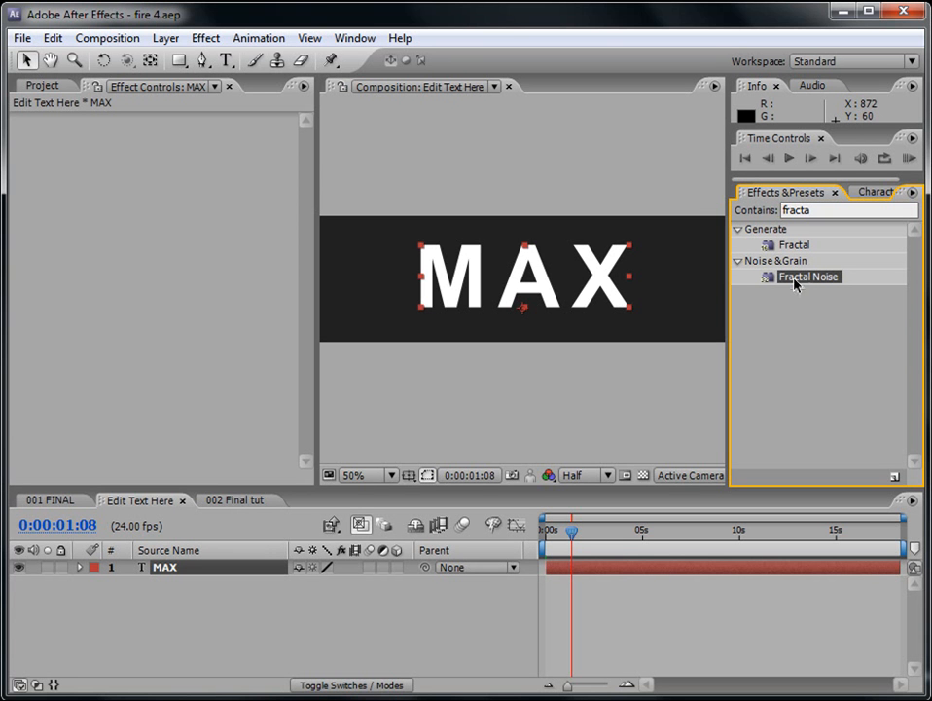
drag(806, 280, 643, 572)
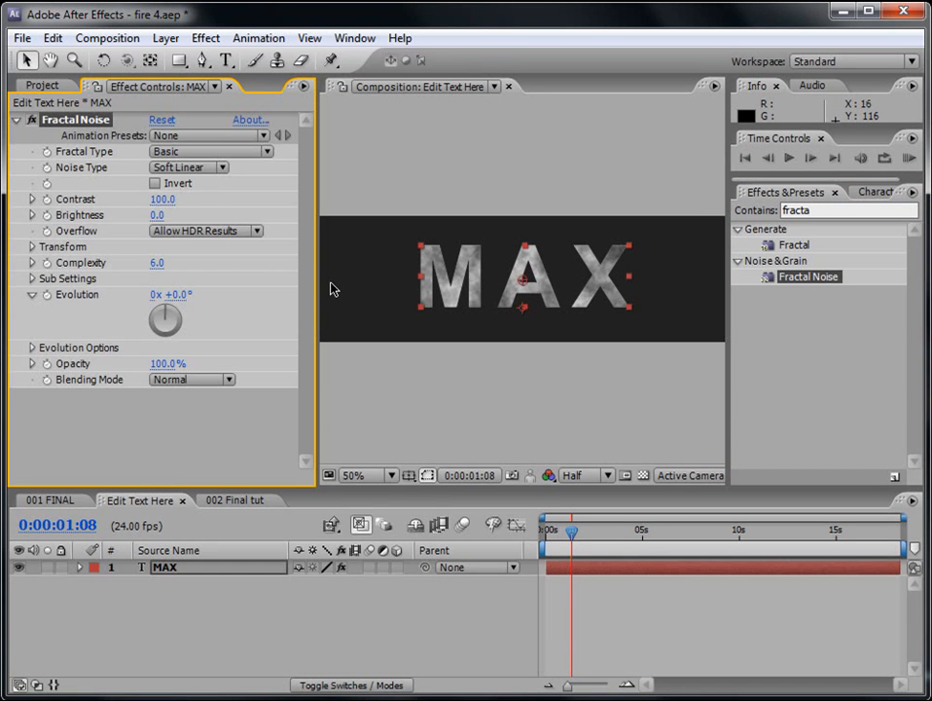
Set the Fractal Noise Contrast to 350 and Brightness to -62
drag(157, 214, 230, 211)
drag(166, 204, 59, 198)
drag(159, 214, 60, 214)
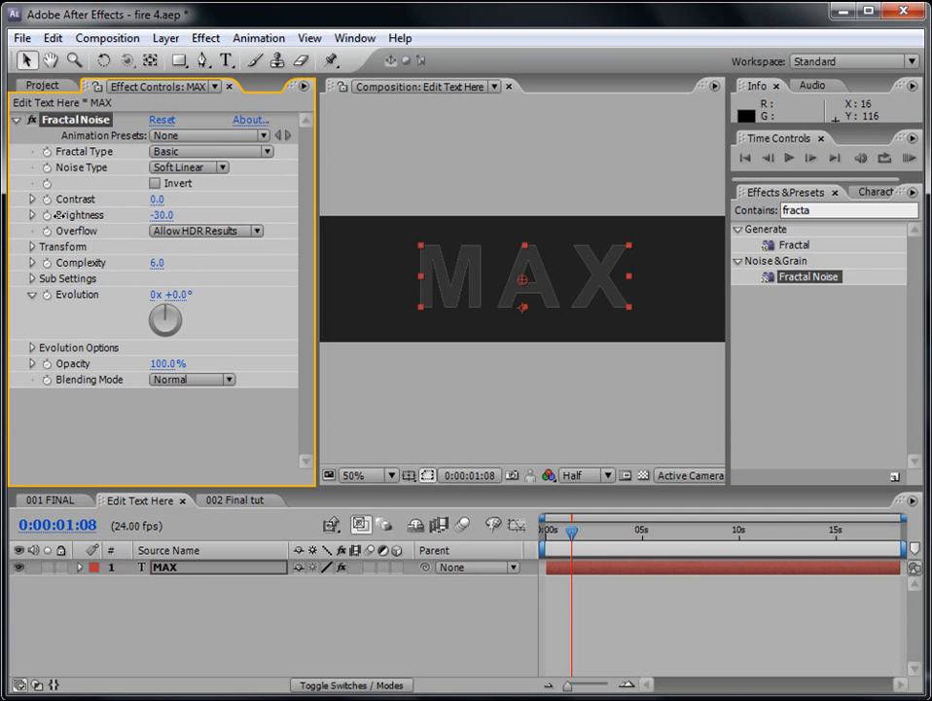
drag(156, 199, 134, 214)
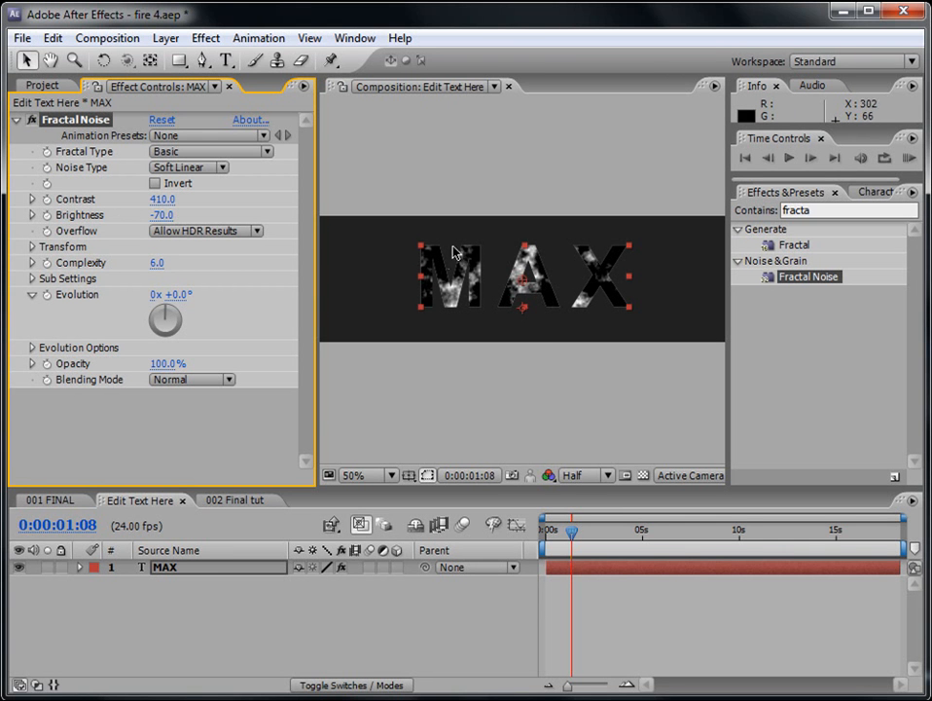
mouse_move(169, 215)
mouse_down()
mouse_move(114, 217)
mouse_move(176, 217)
mouse_up()
drag(163, 200, 104, 199)
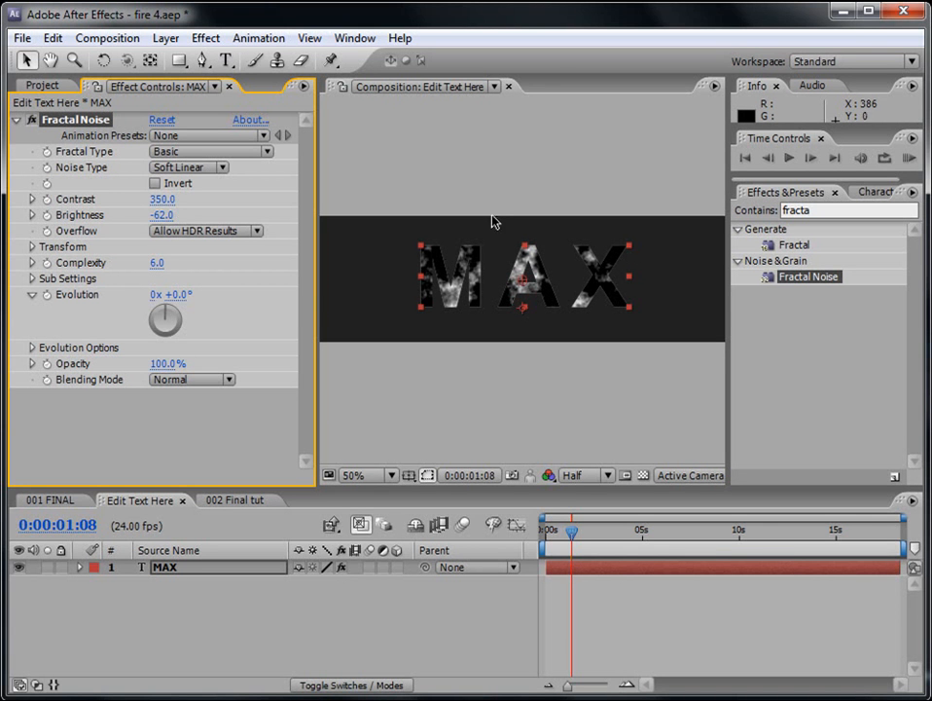
Return to the 002 Final tut composition and go to 0:00:02:19 to check the noise-driven fire
click(42, 85)
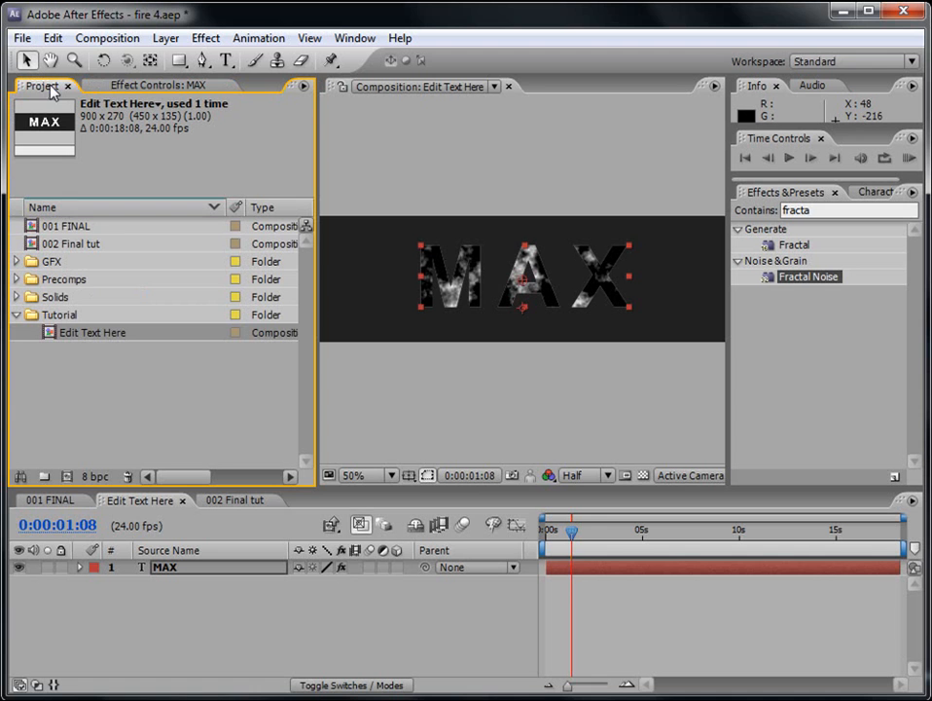
double_click(73, 245)
drag(569, 538, 600, 538)
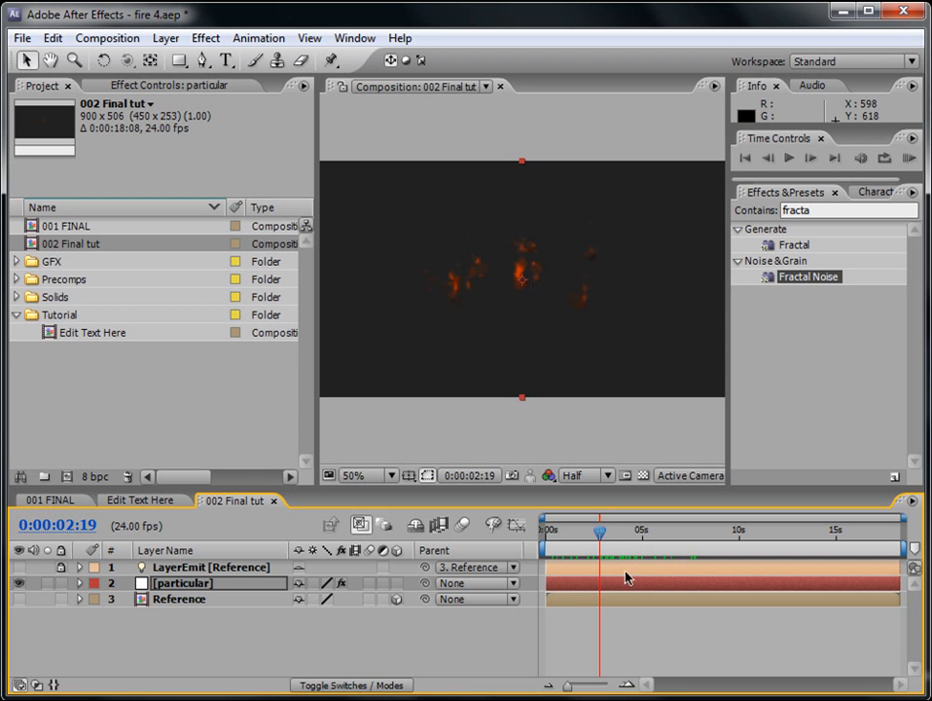
Duplicate the Reference layer and rename the copy as Text
click(181, 600)
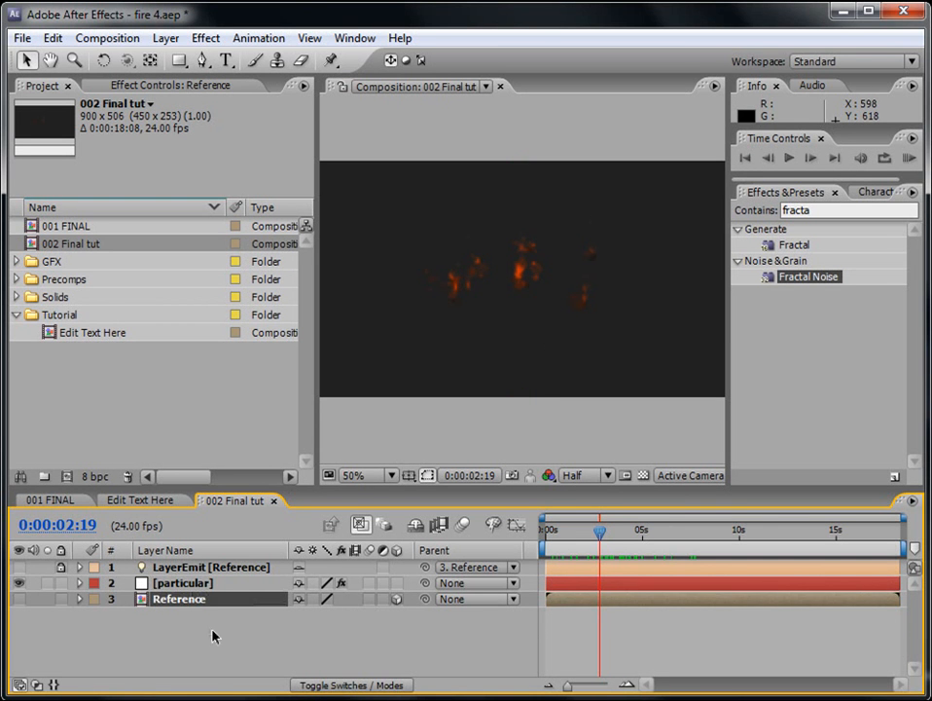
key(ctrl+d)
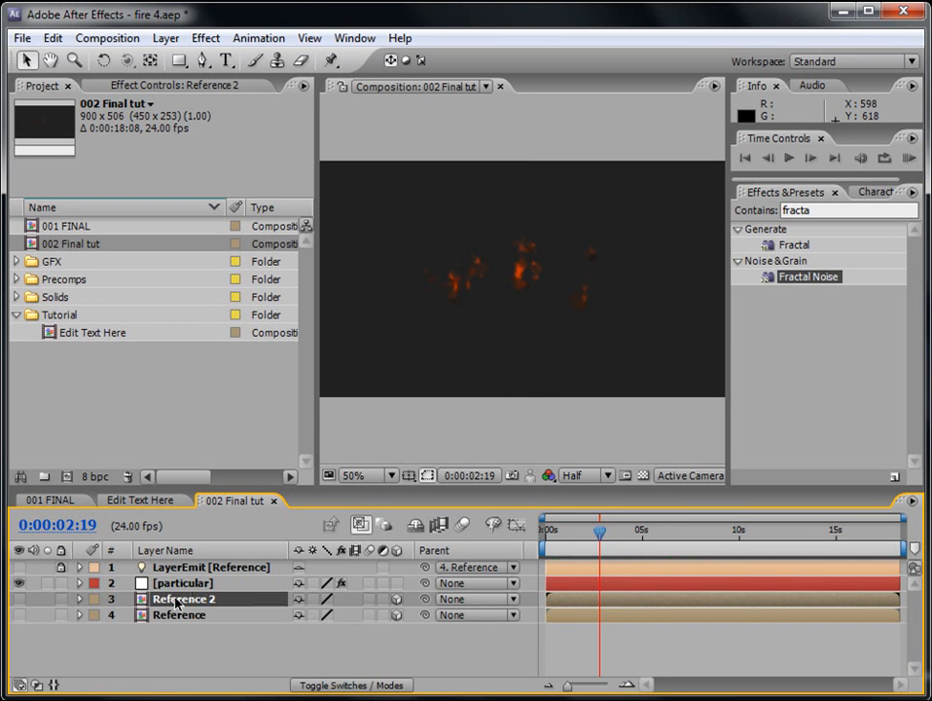
key(Return)
text(Te)
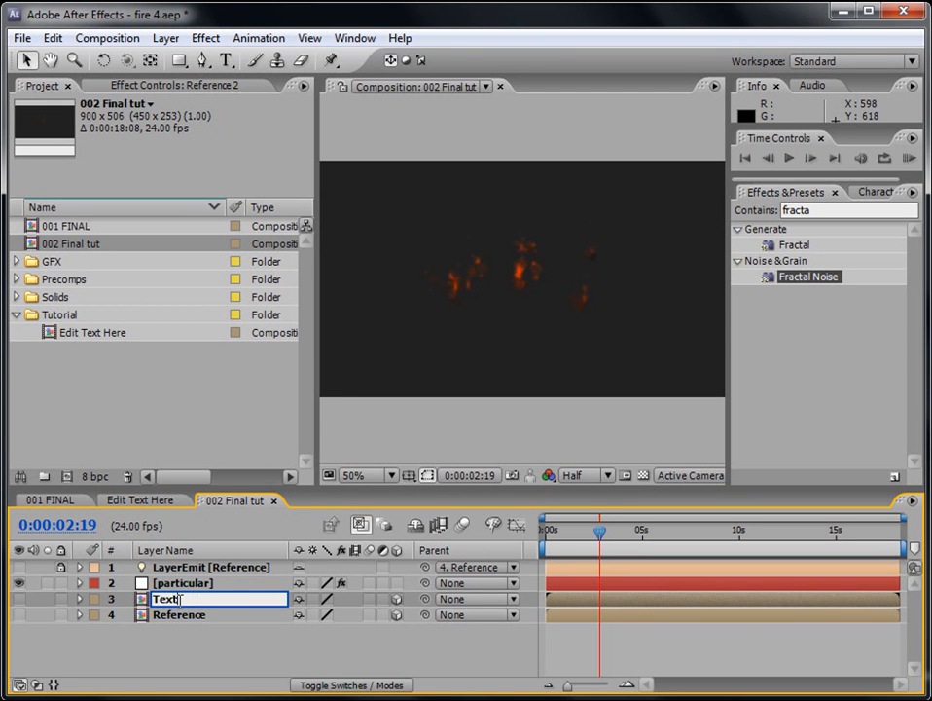
text(xt)
key(Return)
Make the Text layer visible and RAM-preview it together with the fire
click(22, 598)
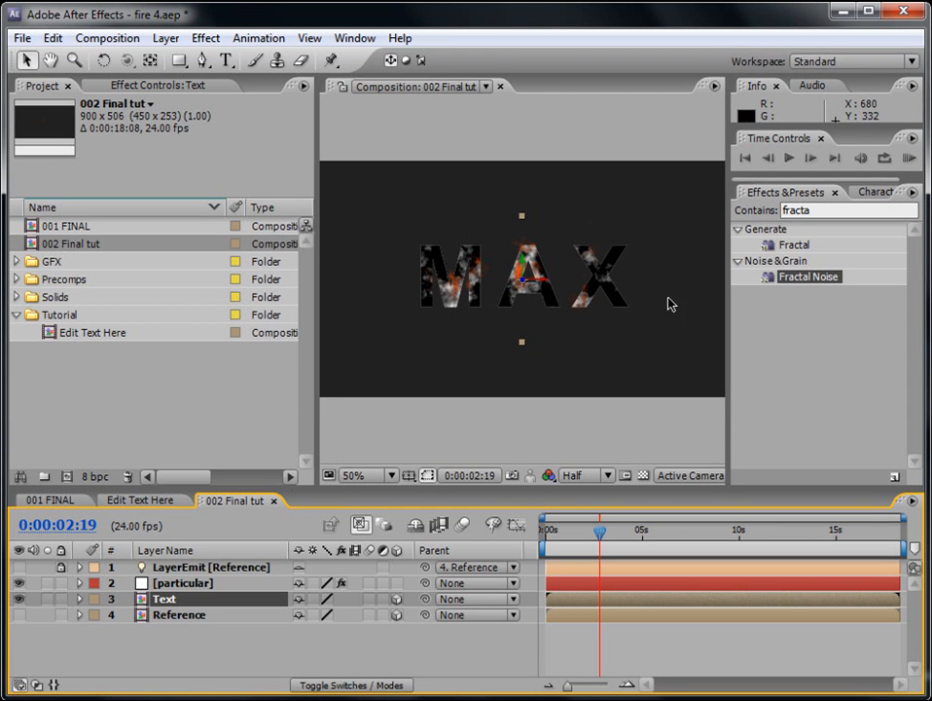
click(911, 159)
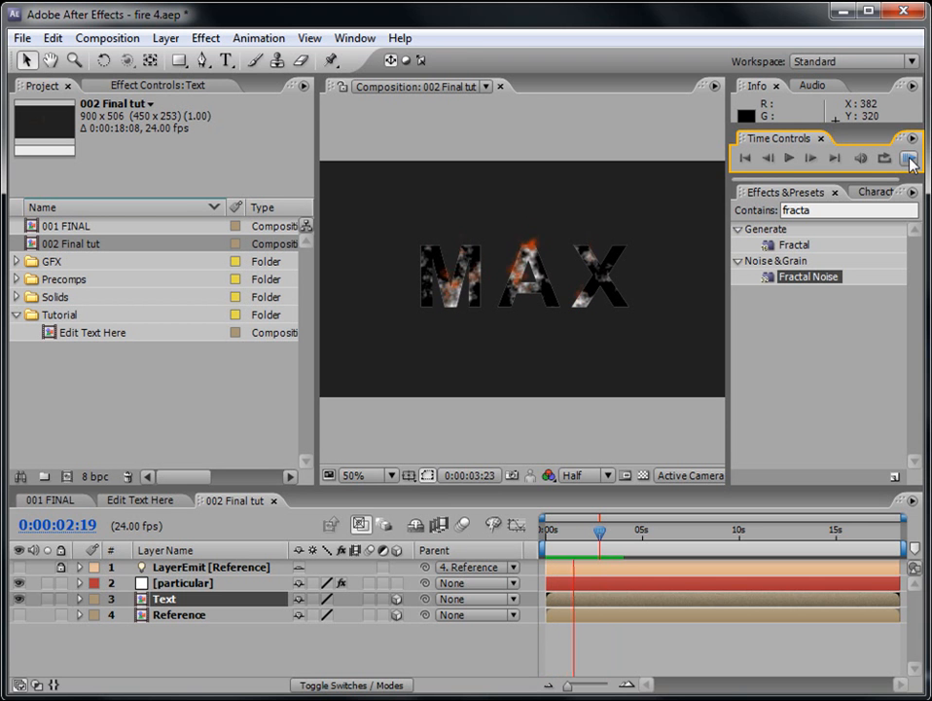
click(911, 162)
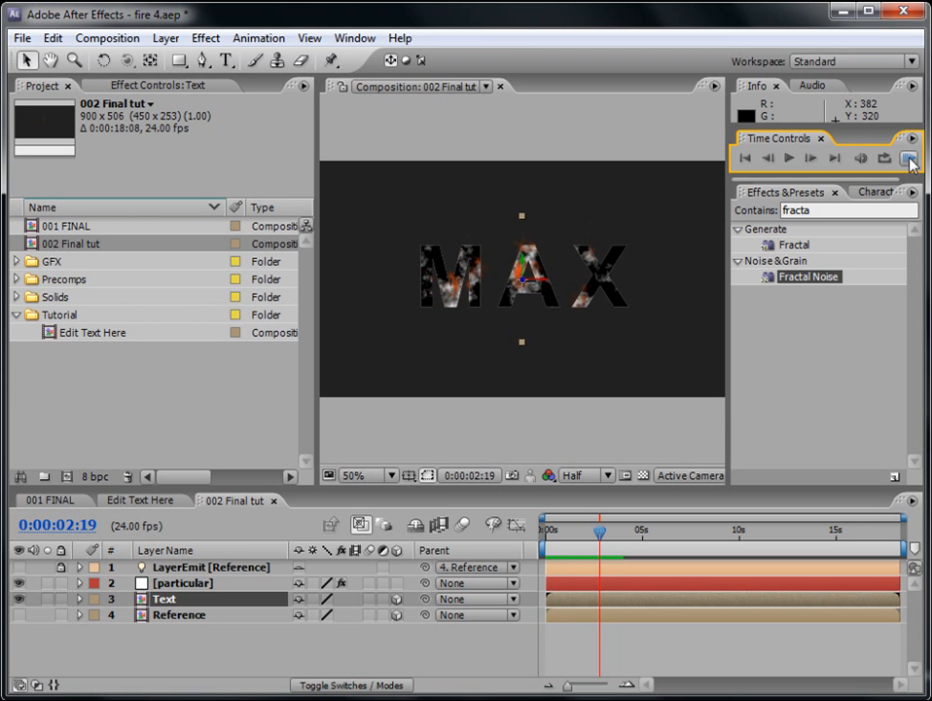
In Edit Text Here, add the expression time*150 to the Evolution of the MAX layer's Fractal Noise
click(146, 501)
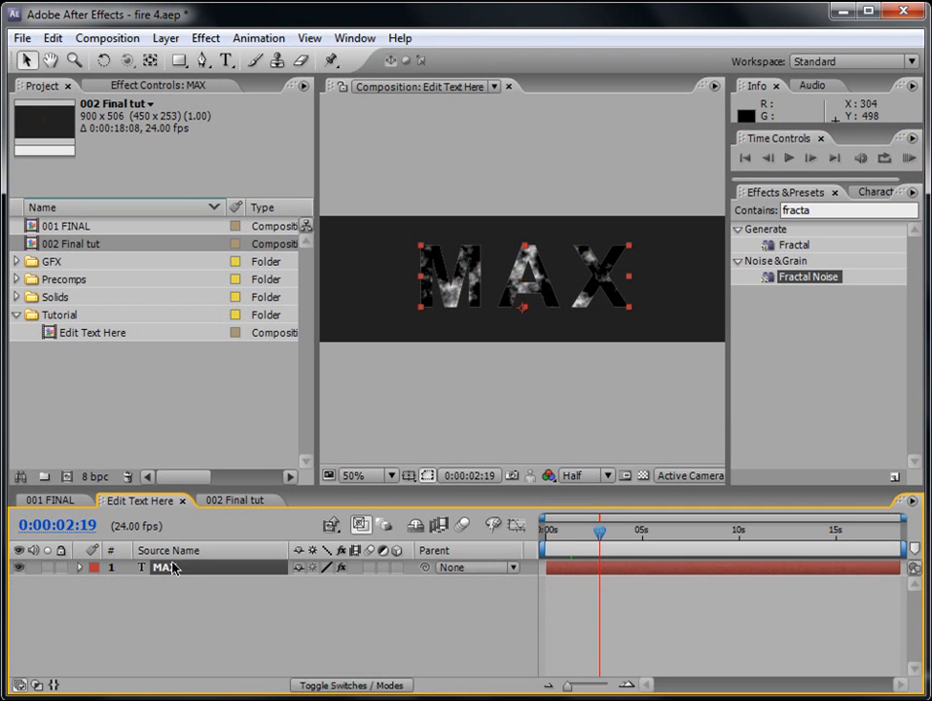
key(e)
click(141, 584)
key(Home)
click(613, 582)
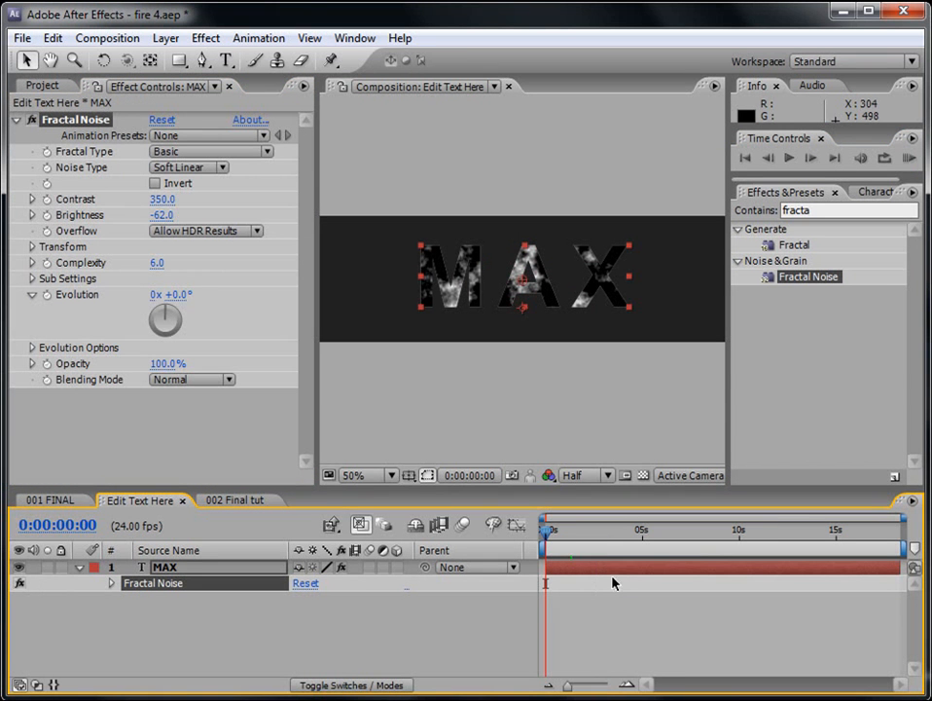
alt+click(46, 294)
text(ti)
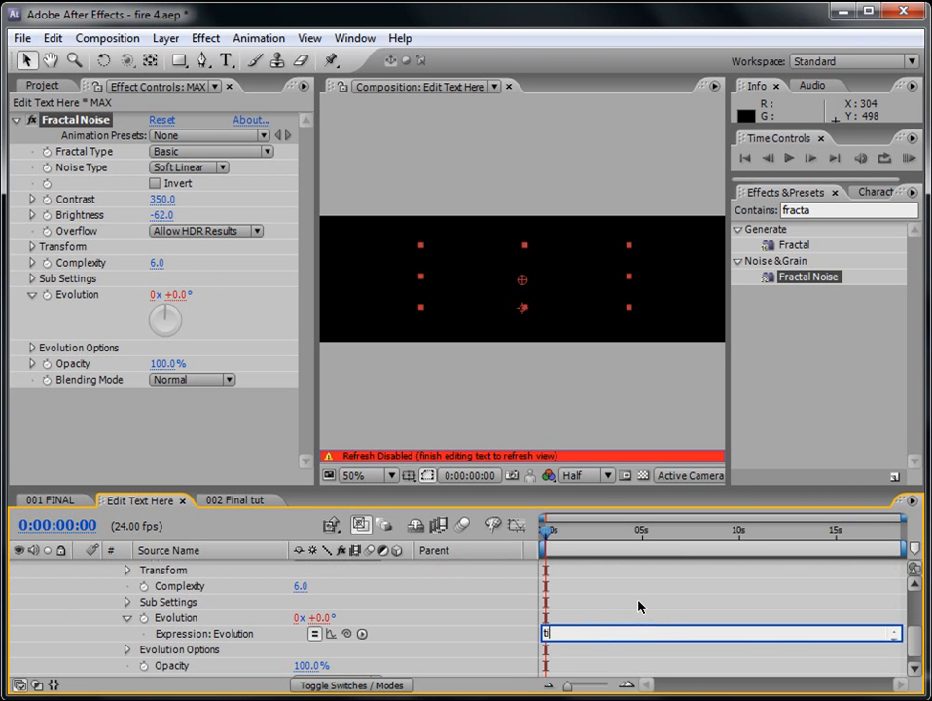
text(me*150)
click(639, 606)
RAM-preview the evolving noise in Edit Text Here and the resulting fire in 002 Final tut
click(910, 159)
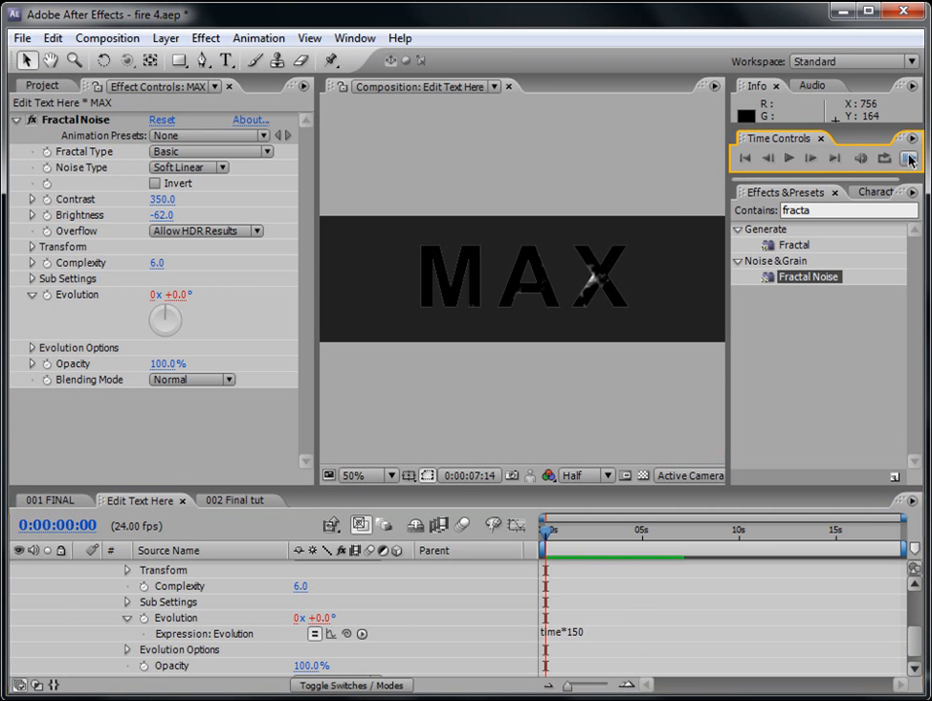
click(243, 499)
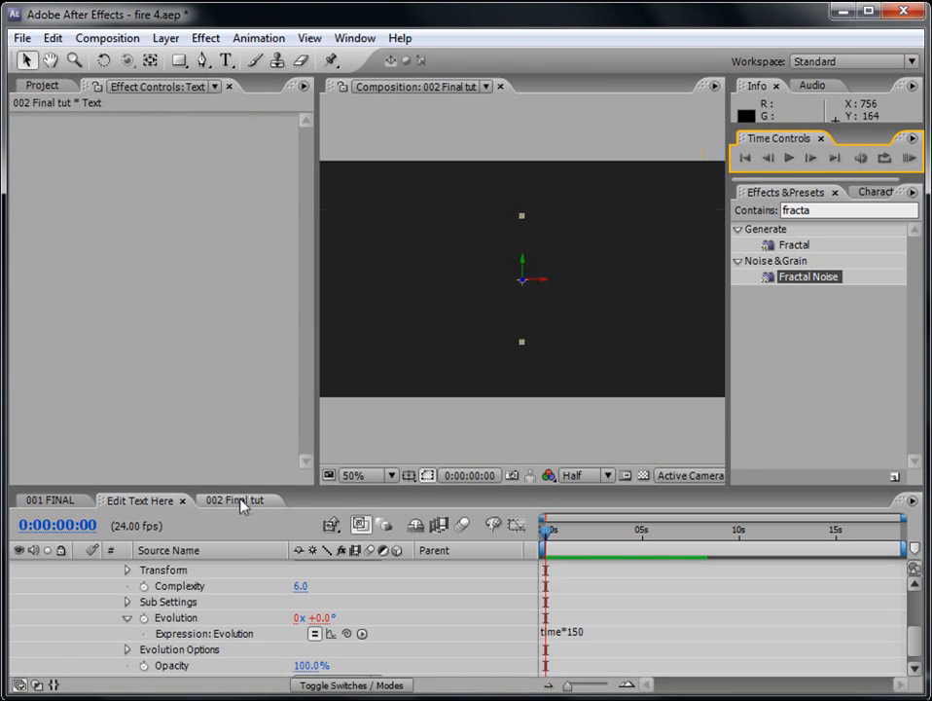
click(910, 159)
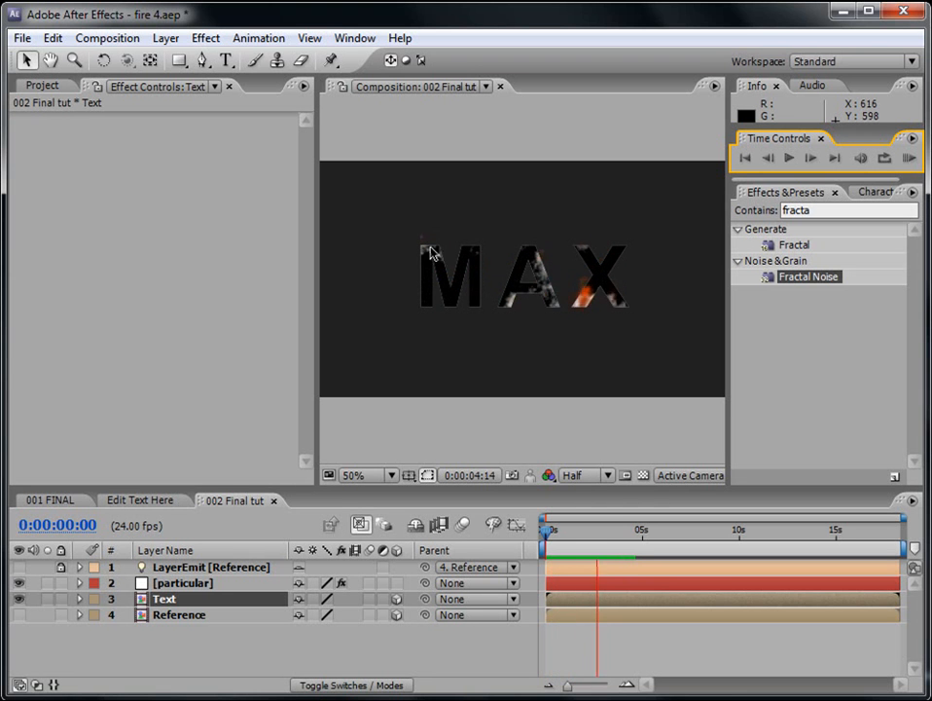
click(572, 530)
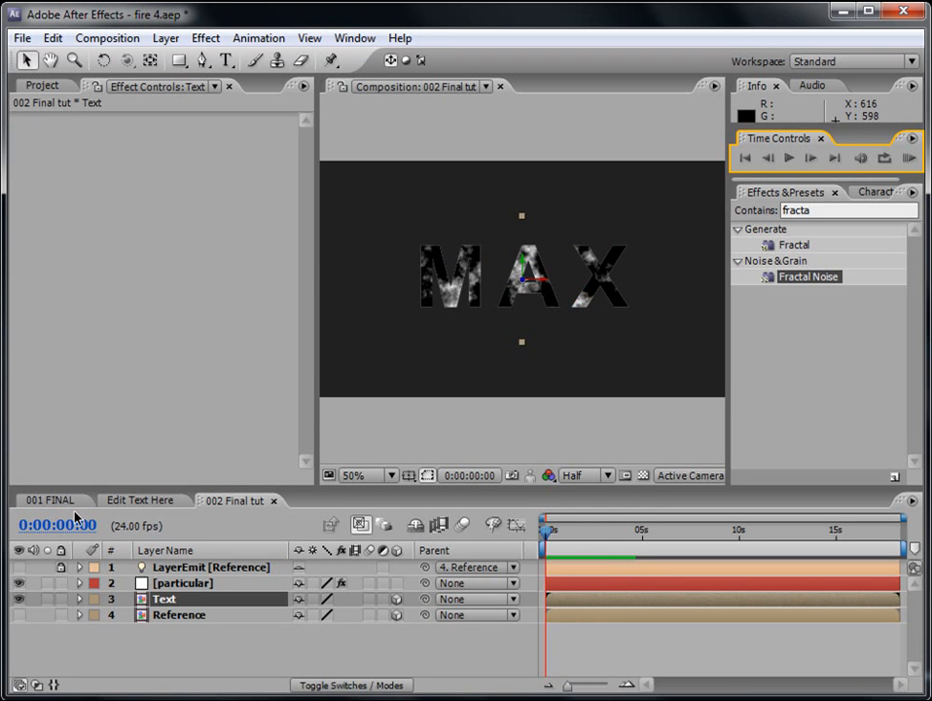
Back in Edit Text Here, enable keyframing for the Fractal Noise Brightness at 0:00:00:00
click(146, 501)
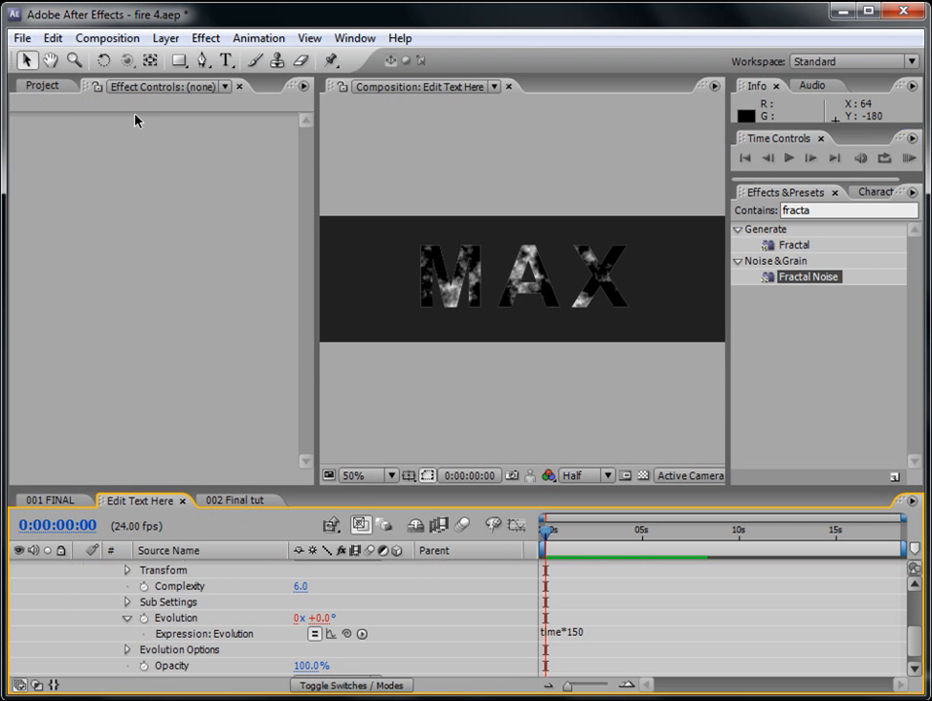
drag(925, 640, 920, 589)
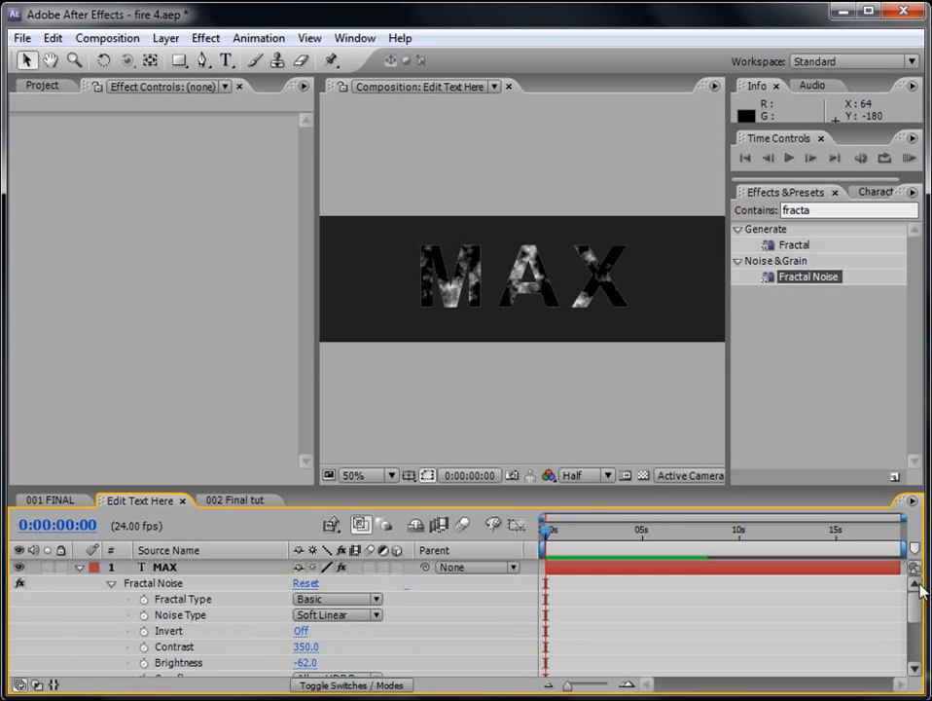
click(176, 582)
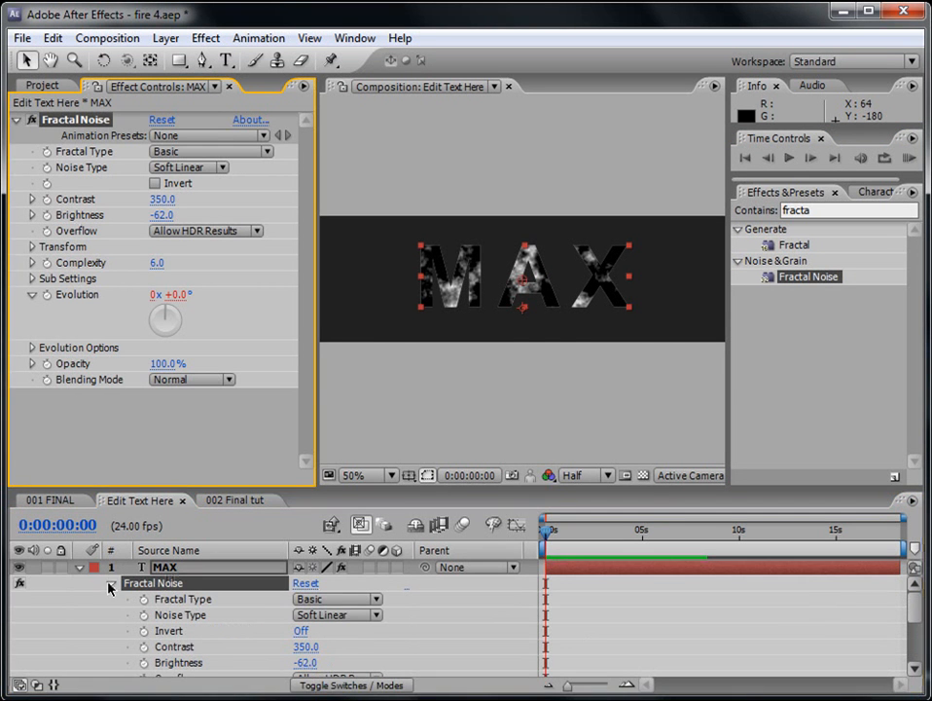
click(110, 585)
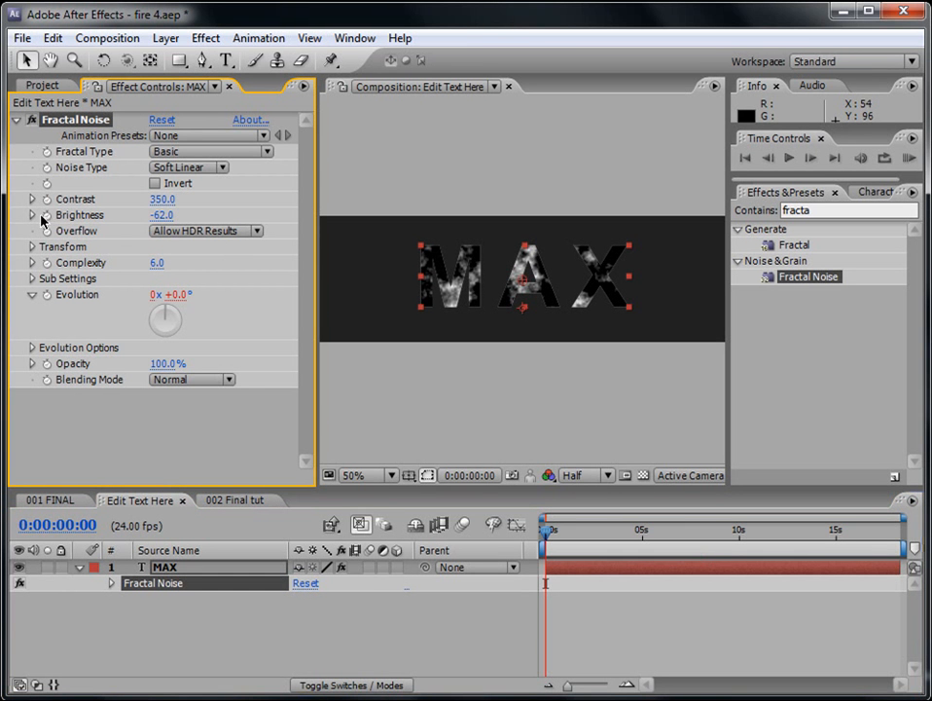
click(46, 215)
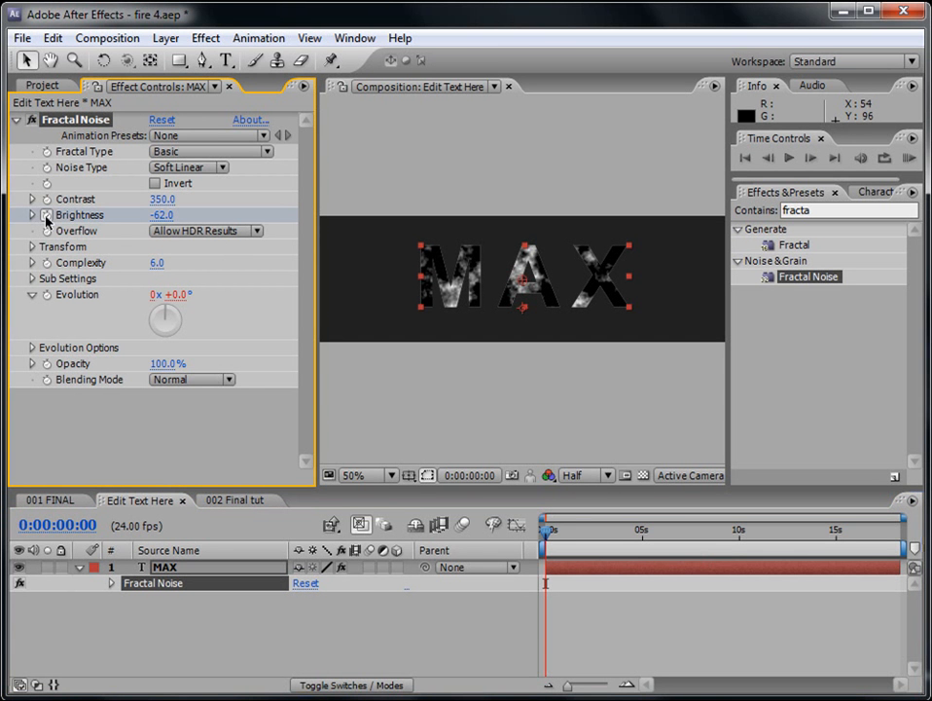
Add a Brightness keyframe of 308 at 0:00:02:16
click(598, 532)
drag(175, 294, 302, 263)
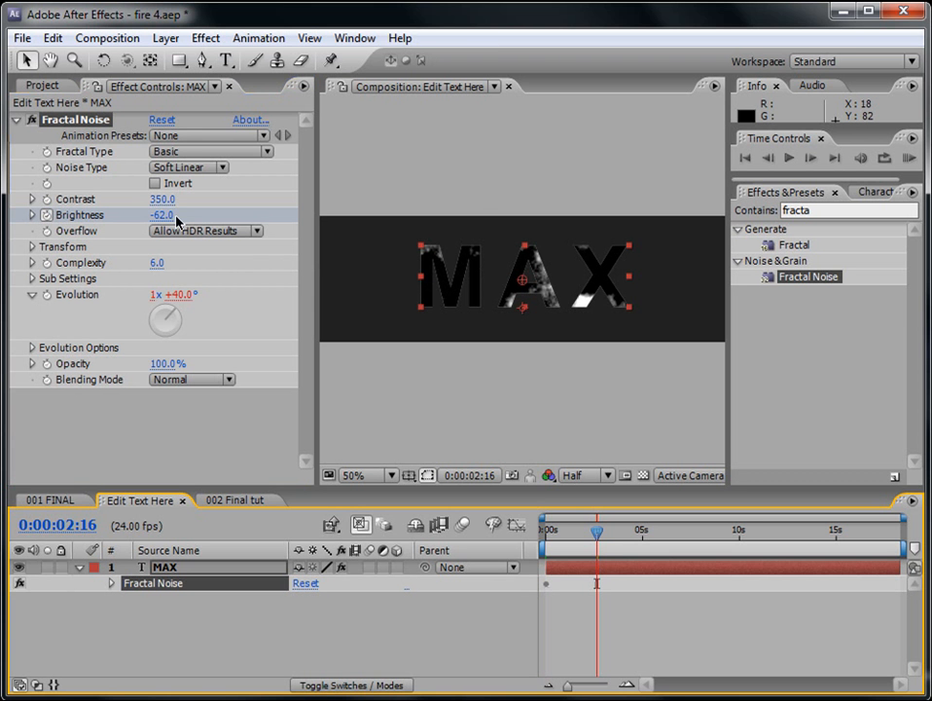
drag(161, 214, 420, 211)
drag(504, 209, 507, 209)
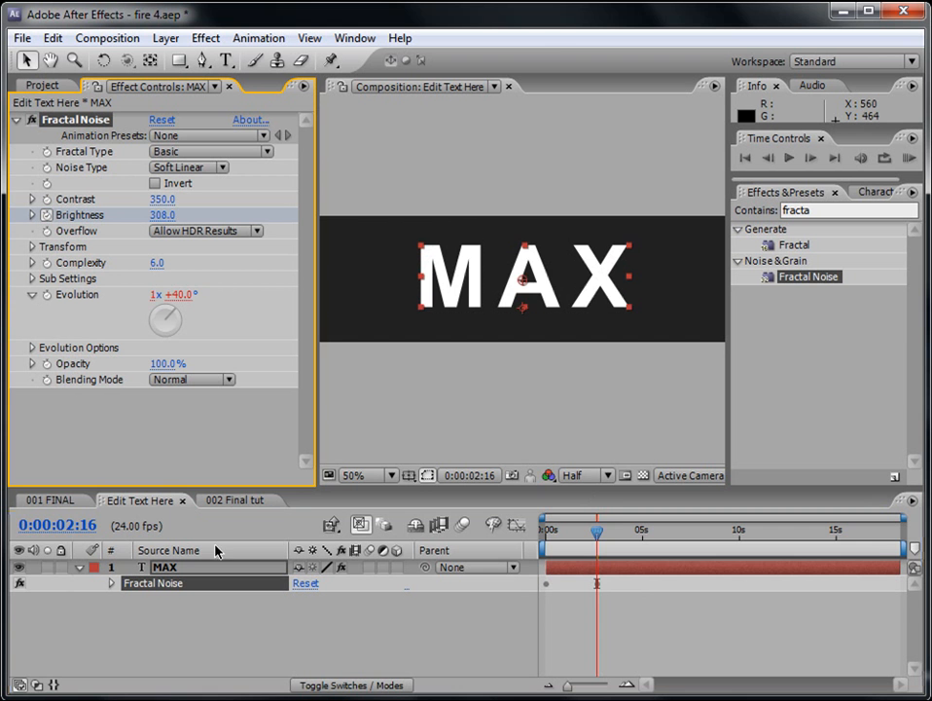
Go to 0:00:00:00 and set the first Brightness keyframe to -94
drag(546, 530, 524, 540)
drag(161, 214, 152, 214)
click(551, 530)
mouse_move(551, 530)
mouse_down()
mouse_move(560, 535)
mouse_move(543, 536)
mouse_up()
click(573, 574)
Reveal the MAX layer's keyframes and apply Easy Ease to the first Brightness keyframe
key(u)
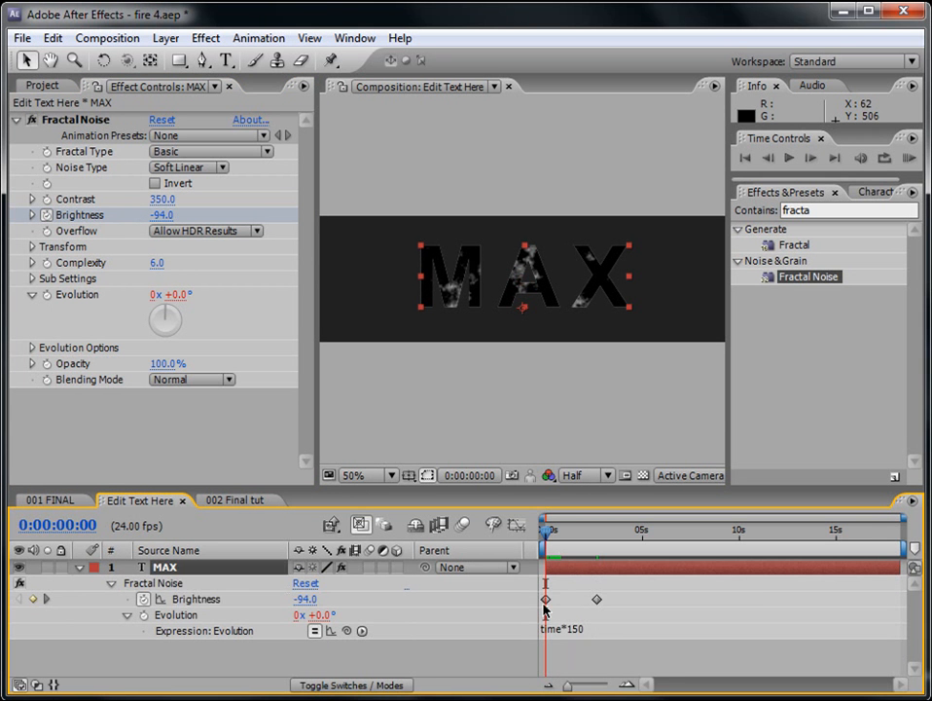
right_click(546, 600)
mouse_move(672, 699)
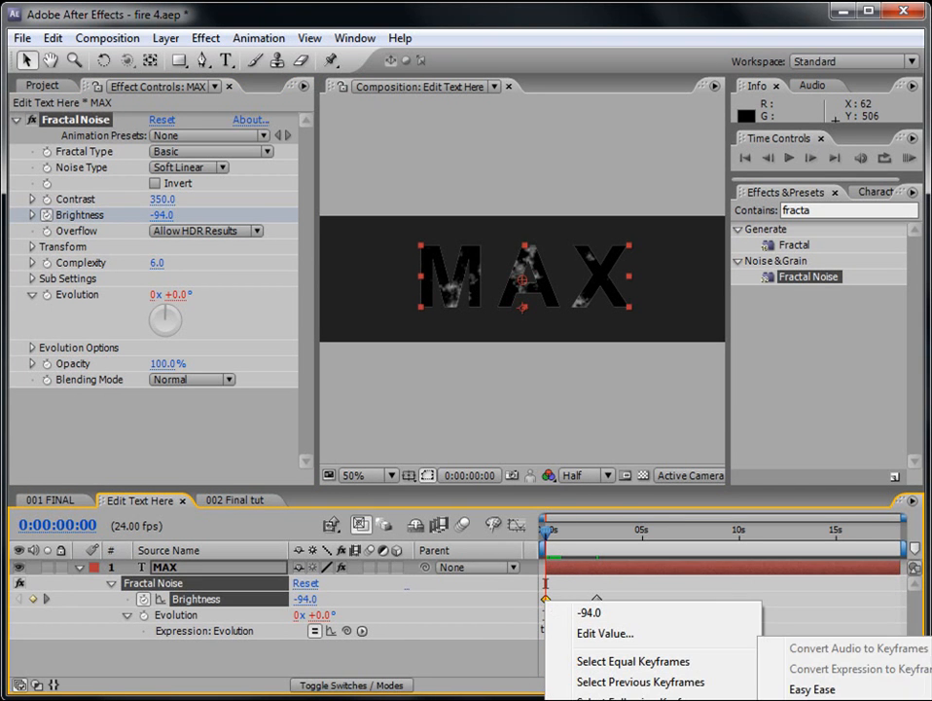
click(803, 689)
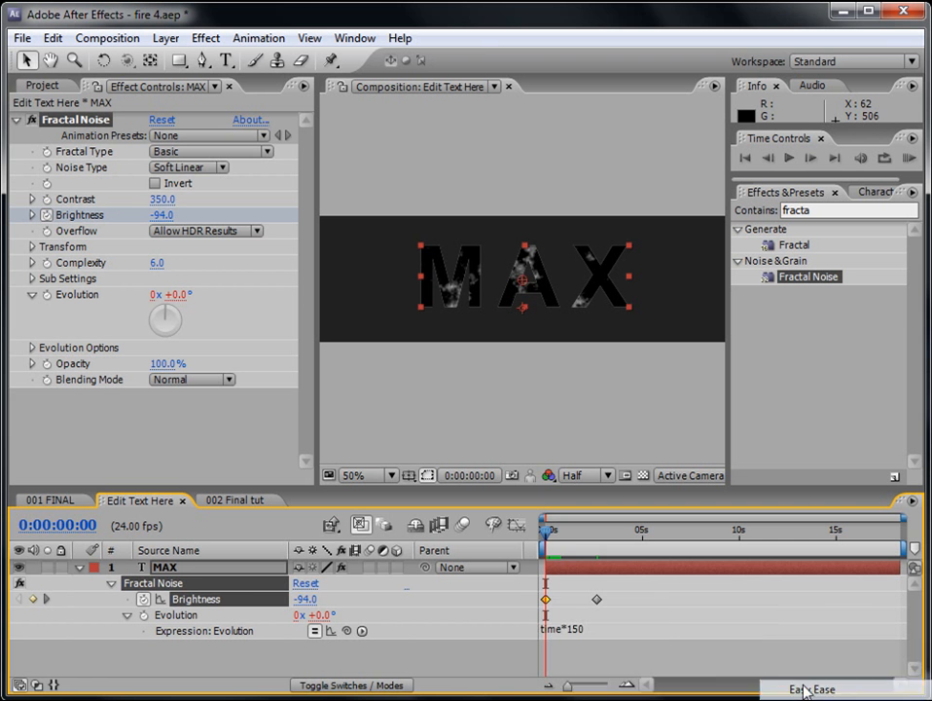
click(665, 650)
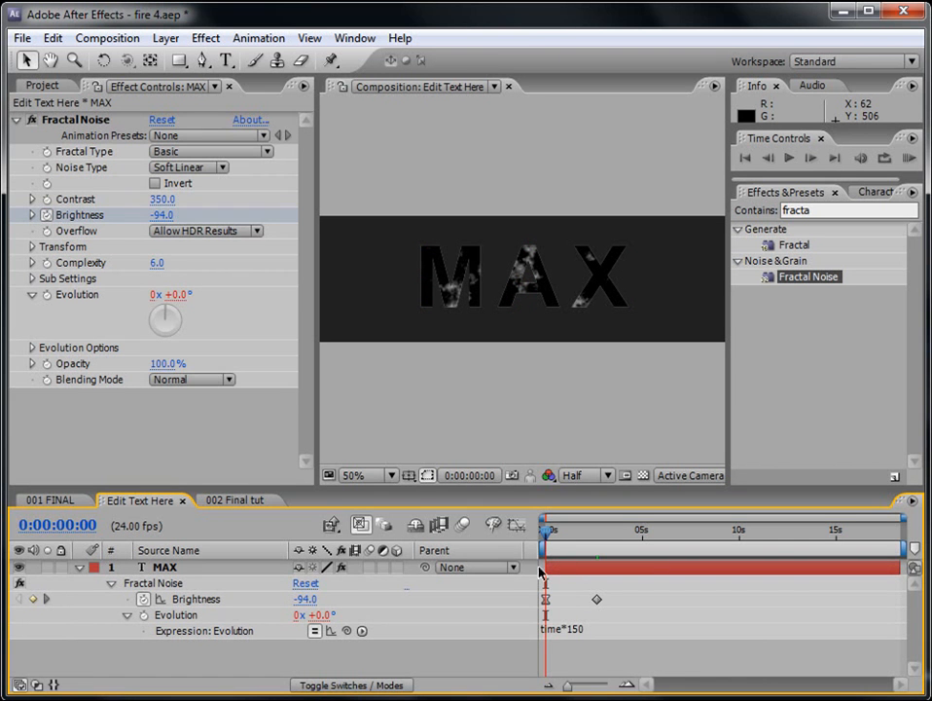
Switch to the 002 Final tut composition and run a RAM preview of the fire animation from 0:00:00:00
click(221, 502)
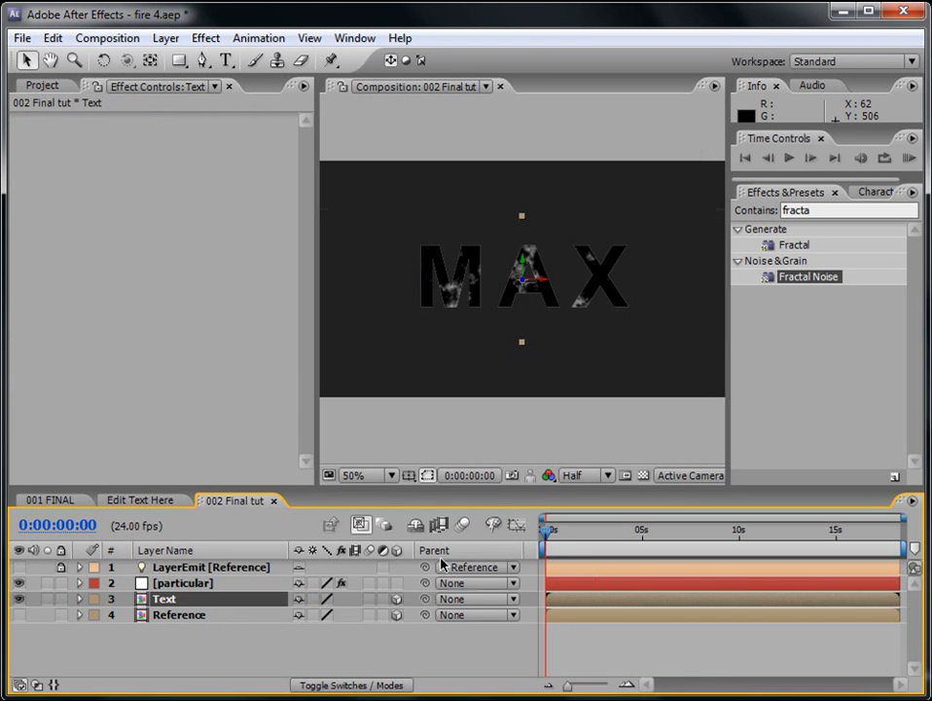
click(908, 158)
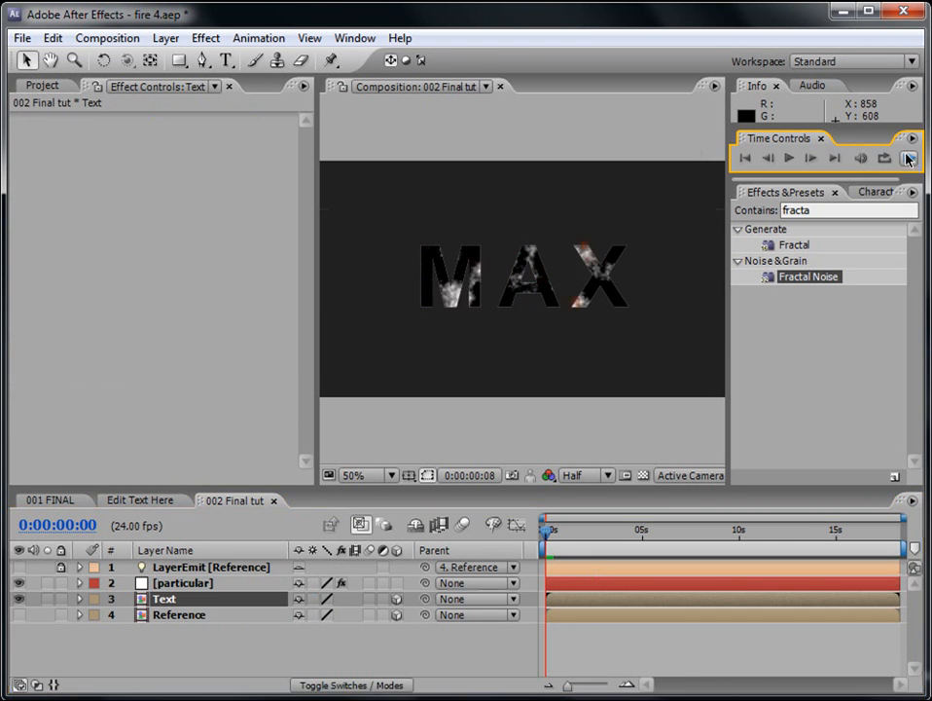
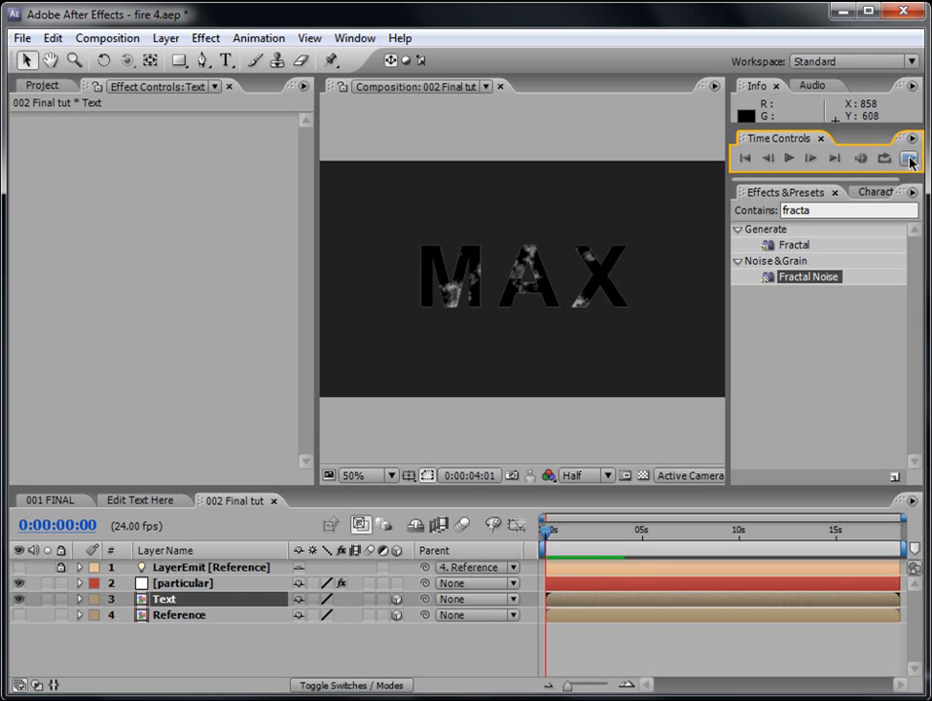
click(912, 161)
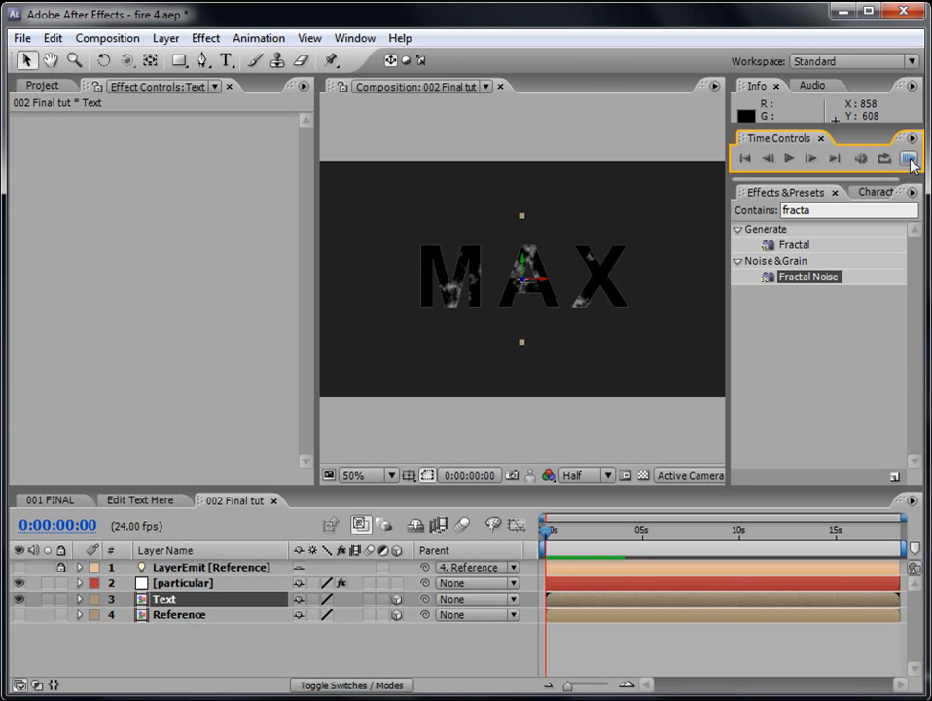
Go to 0:00:01:18 and solo the Text layer in 002 Final tut
drag(564, 533, 581, 536)
click(146, 664)
click(165, 598)
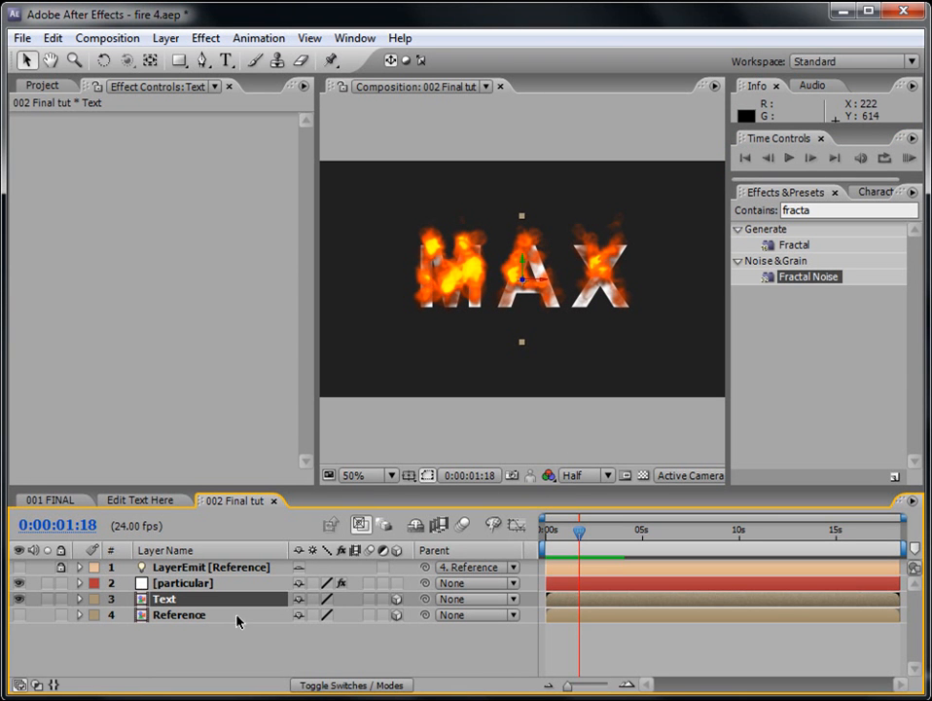
click(47, 599)
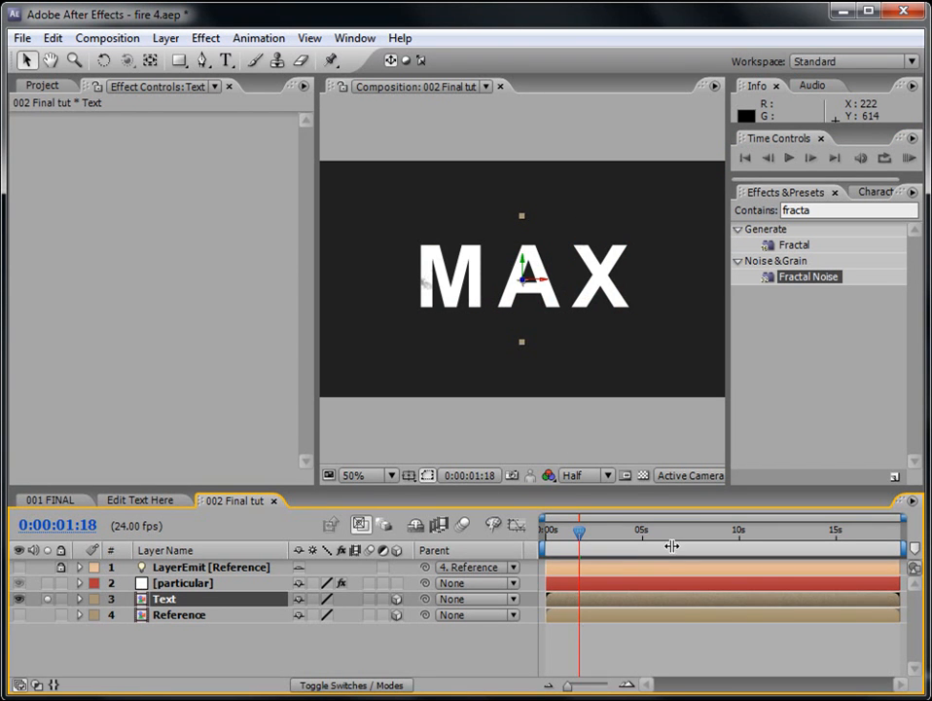
Apply Fractal Noise to the Text layer with Contrast 187 and Brightness -32
drag(808, 276, 620, 601)
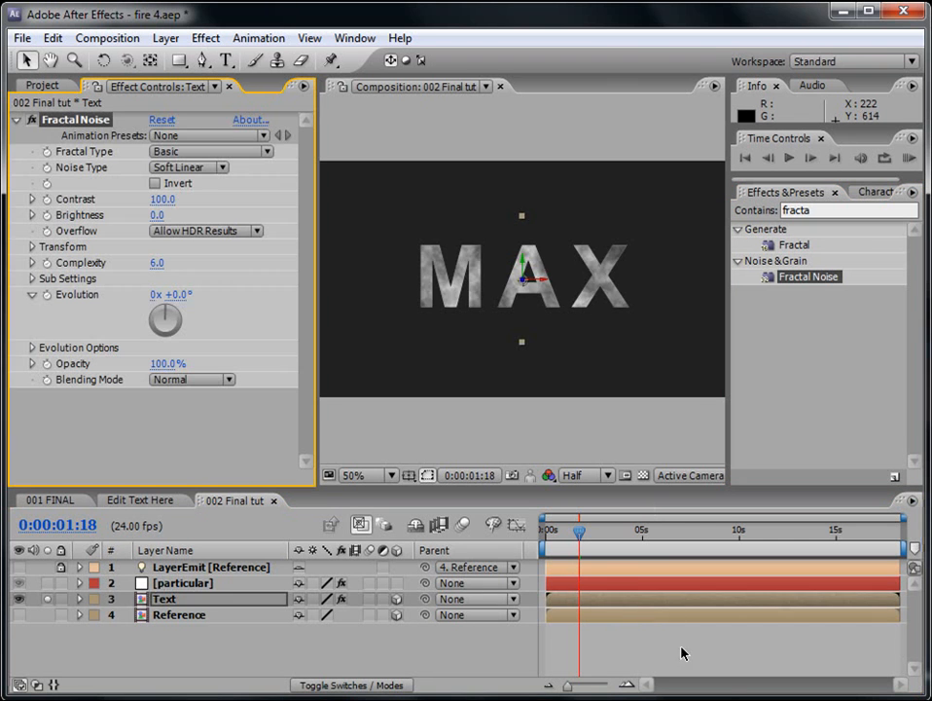
drag(155, 214, 246, 195)
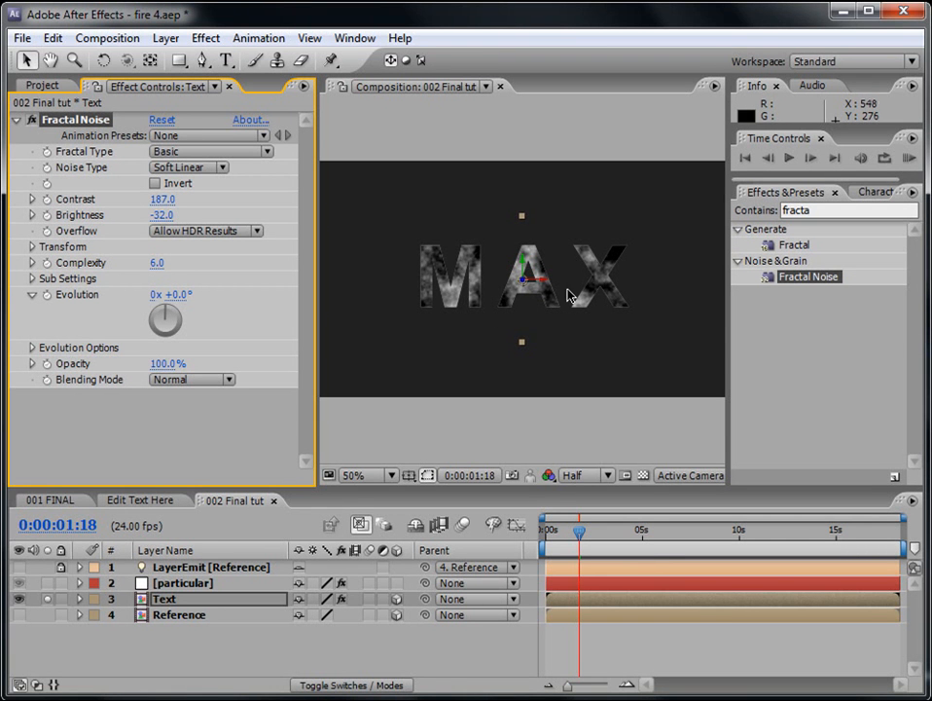
Find the Turbulent Displace effect and apply it to the Text layer
click(831, 209)
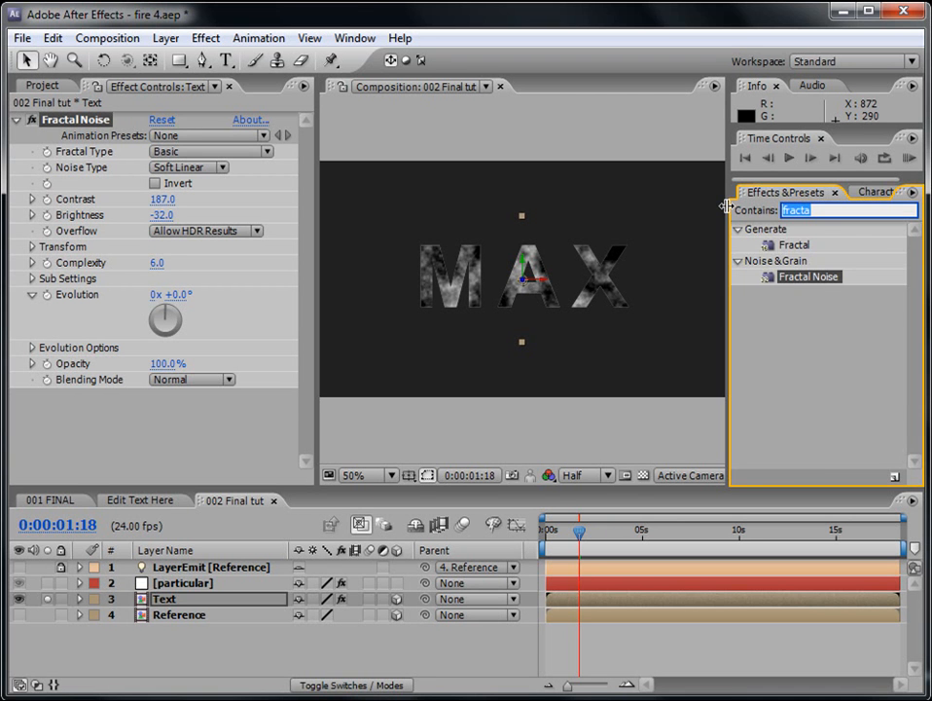
text(turb)
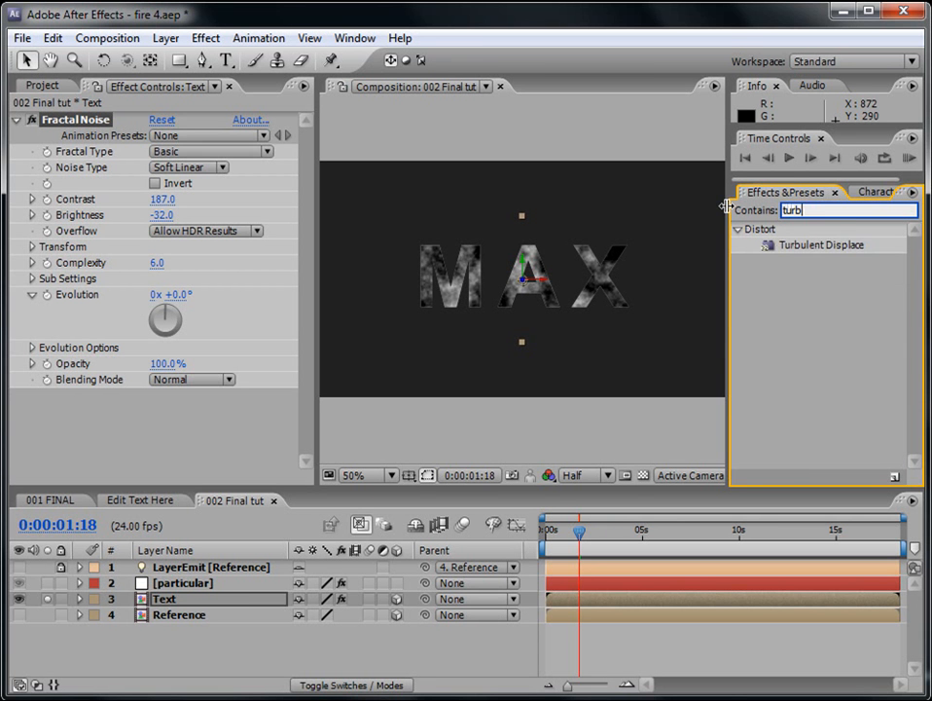
click(799, 249)
drag(599, 562, 596, 596)
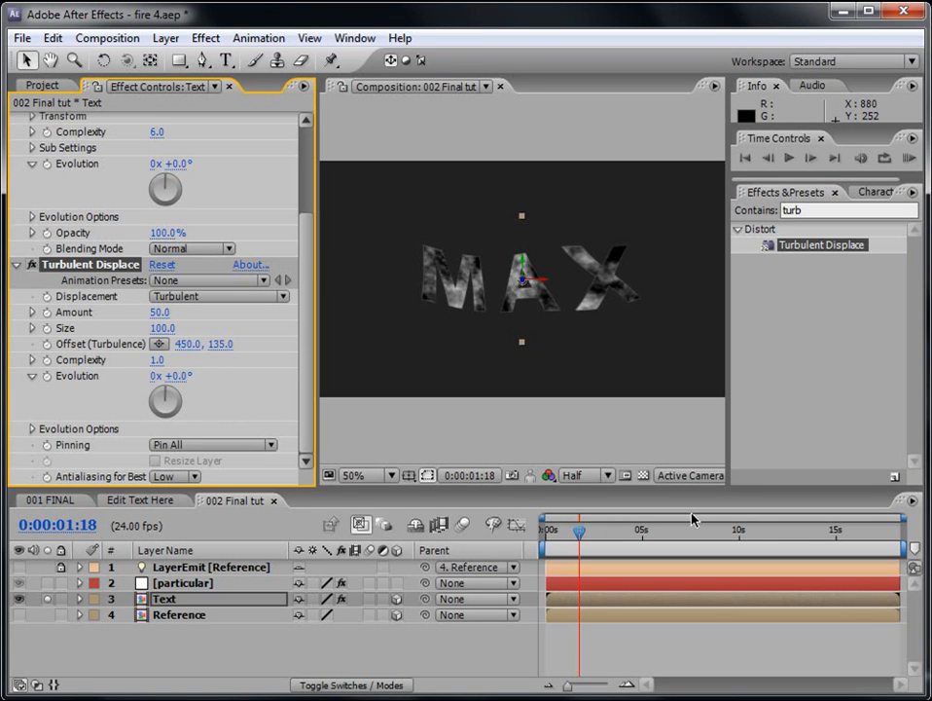
Set the Turbulent Displace Amount to 25 and Size to 8, and run a RAM preview of the soloed text
click(170, 317)
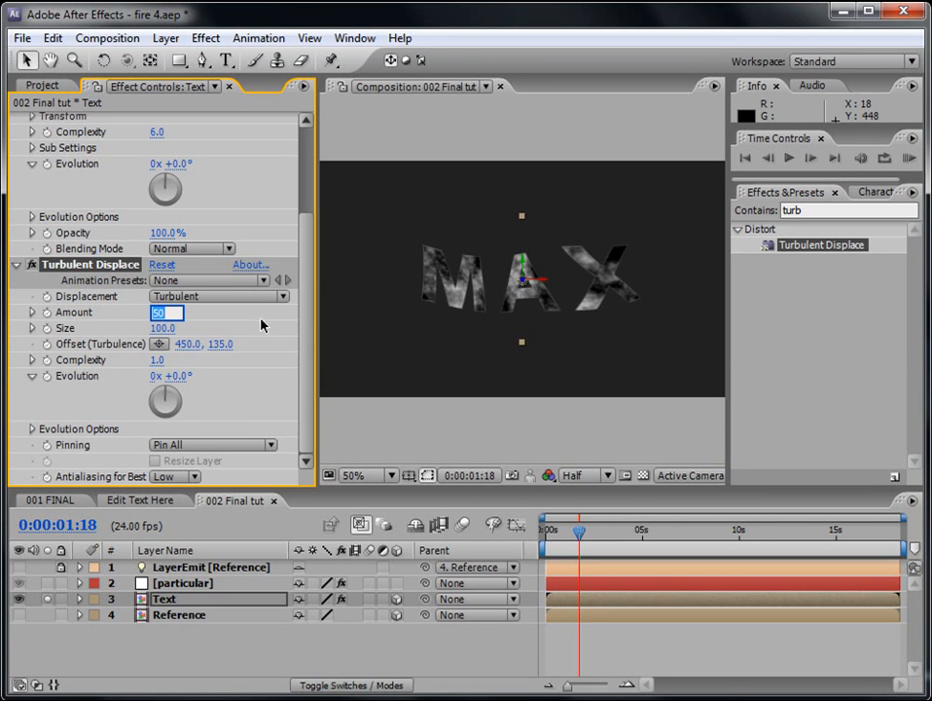
text(25)
scroll(195, 389, up, 3)
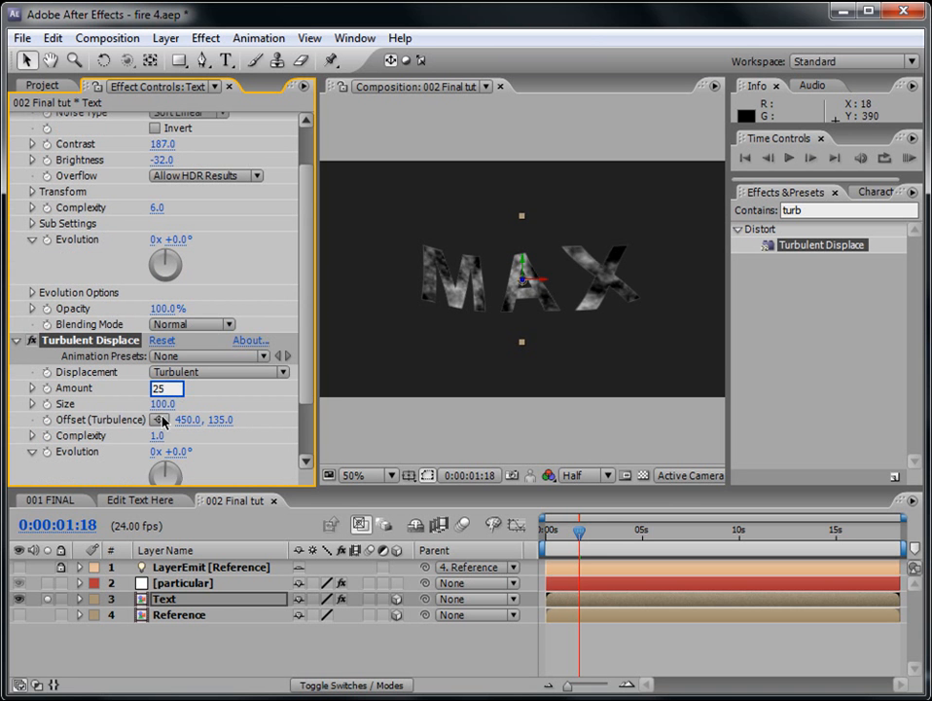
key(Tab)
text(8)
key(Return)
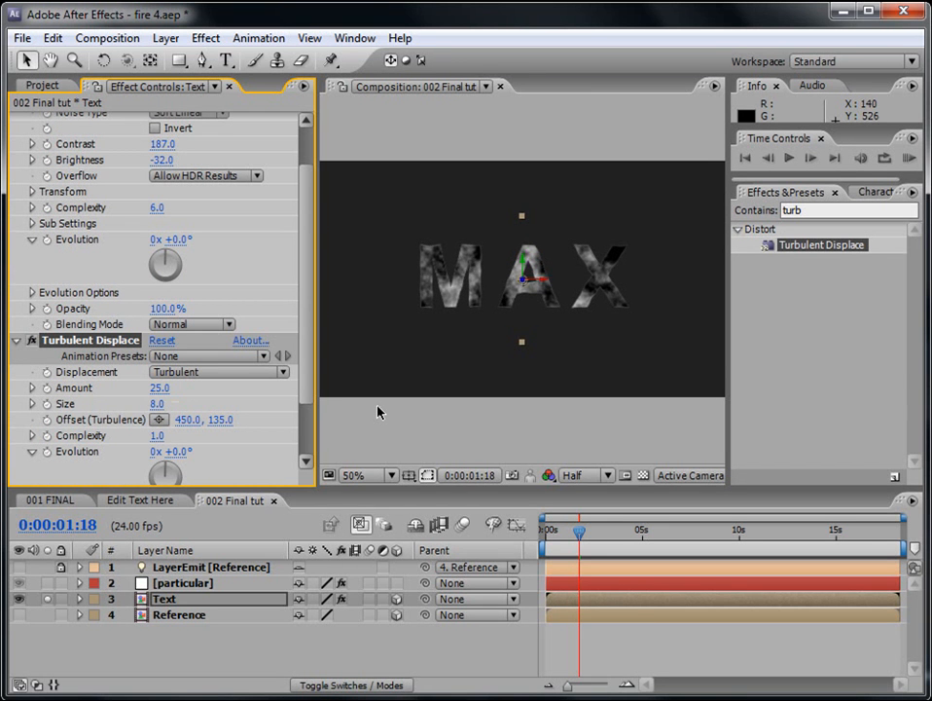
click(911, 159)
click(910, 157)
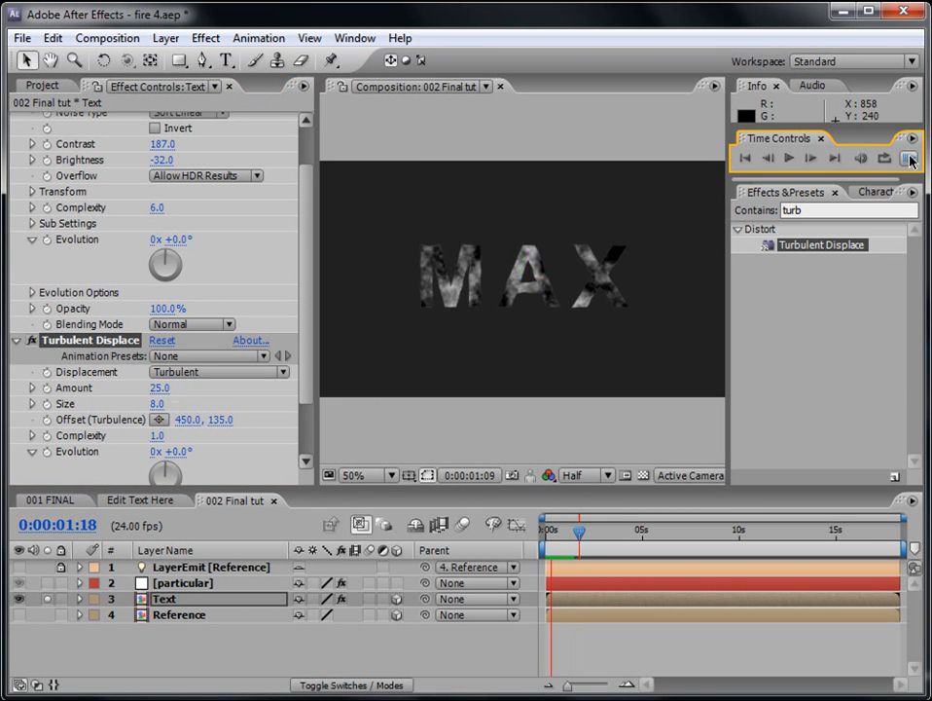
Preview the animation of the displaced MAX text and move the current time to 0:00:01:08
click(910, 158)
key(space)
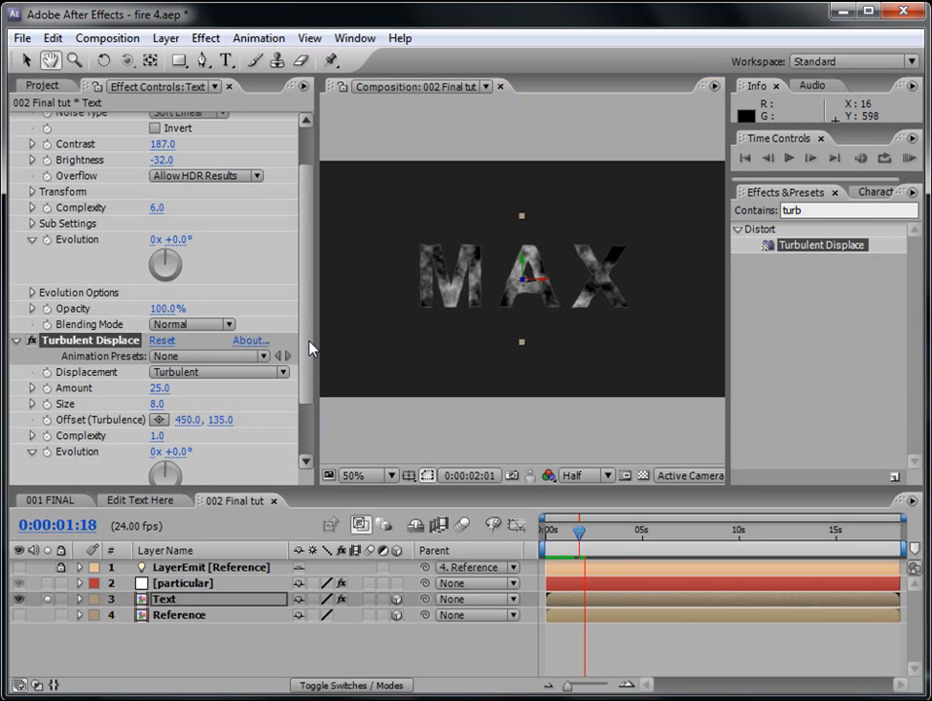
click(572, 534)
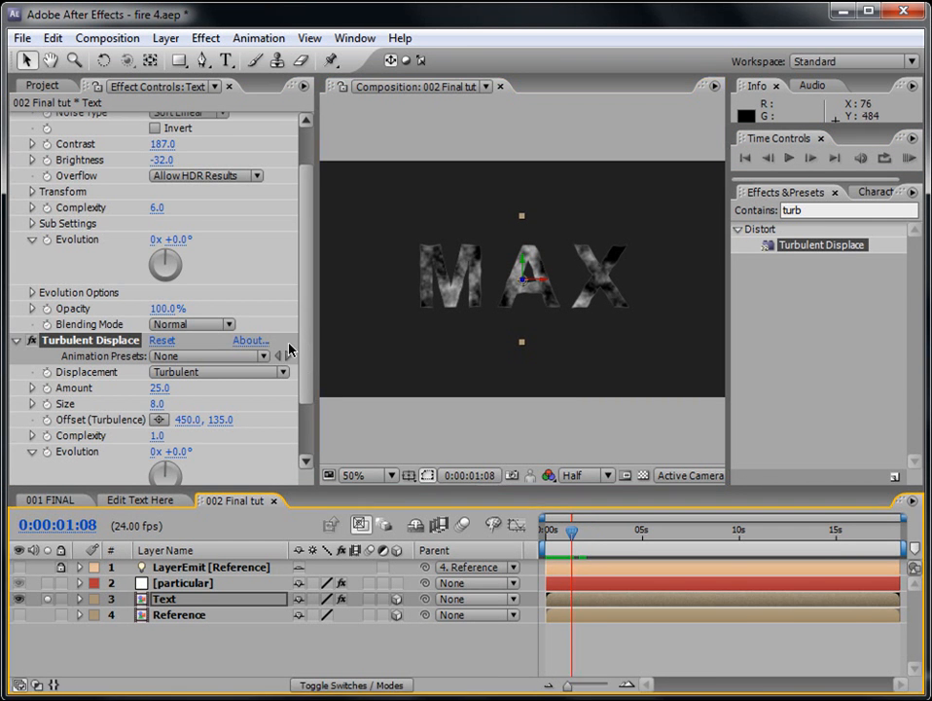
Animate the Evolution of Turbulent Displace on the Text layer with the expression time*150
scroll(118, 437, down, 3)
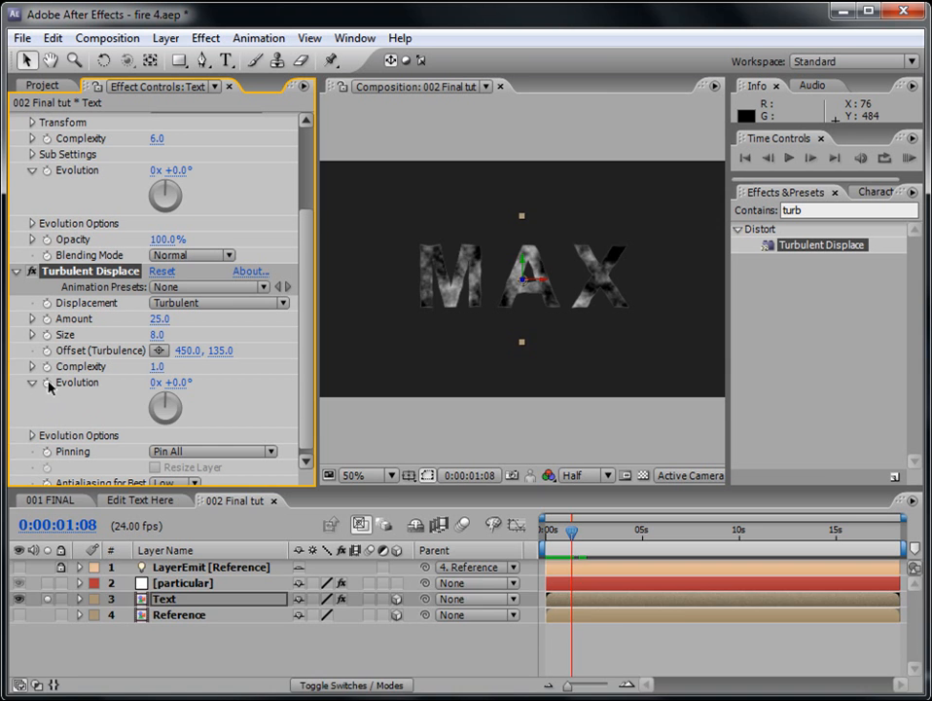
alt+click(47, 384)
text(t)
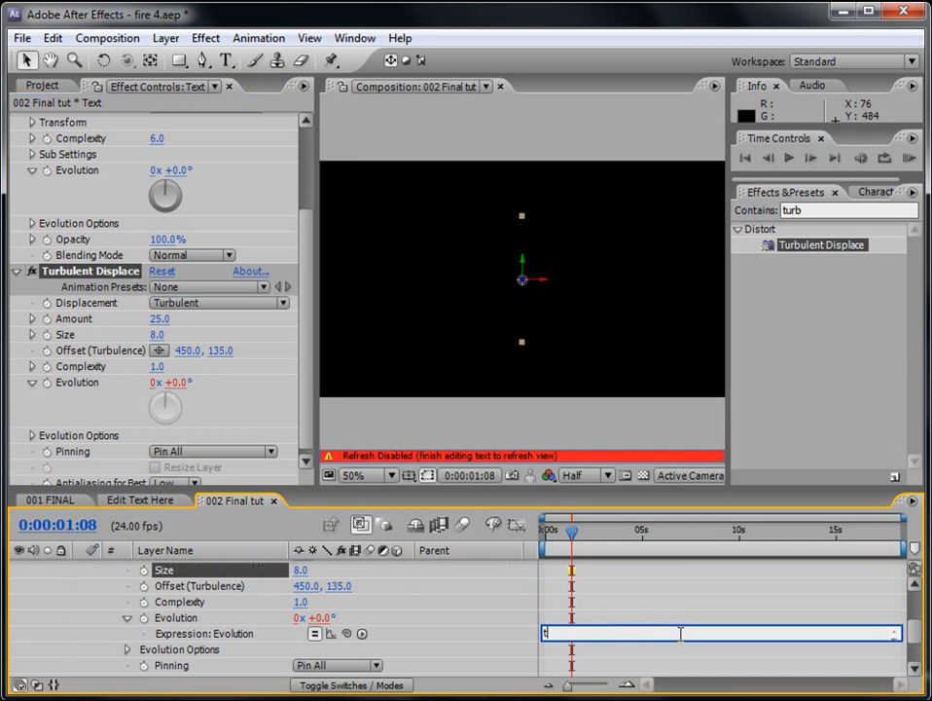
text(ime*150)
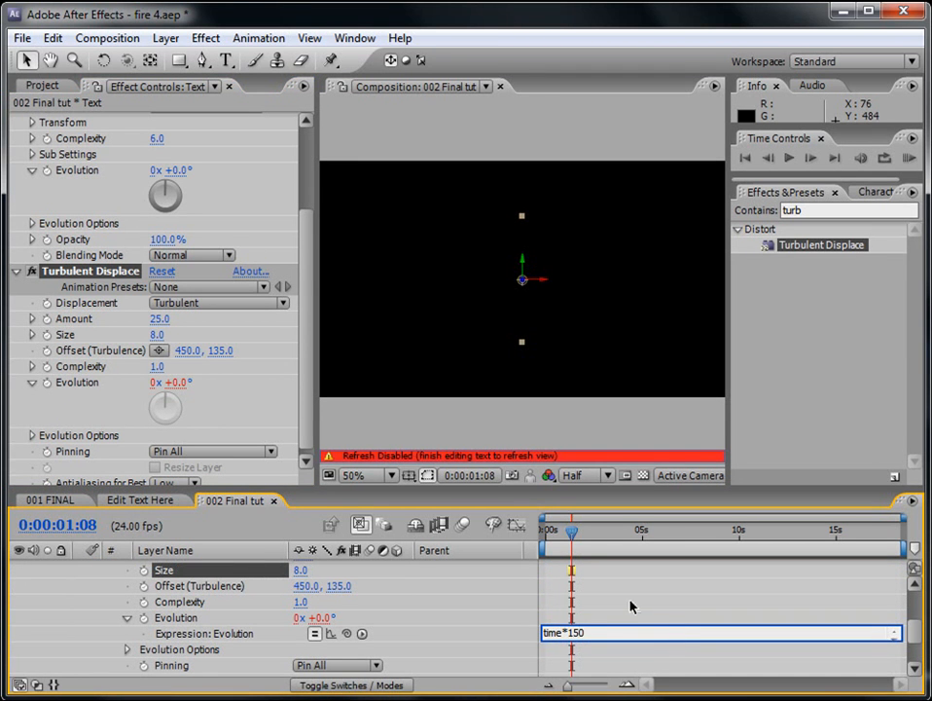
click(631, 607)
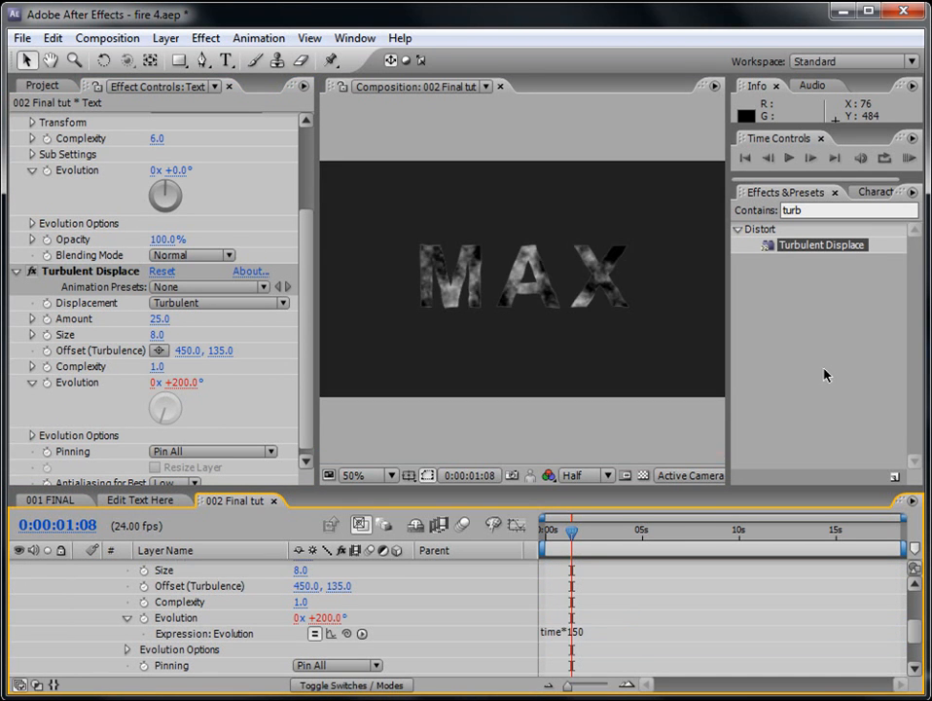
Preview the evolving distortion on the text and move the current time to 0:00:02:19
click(913, 160)
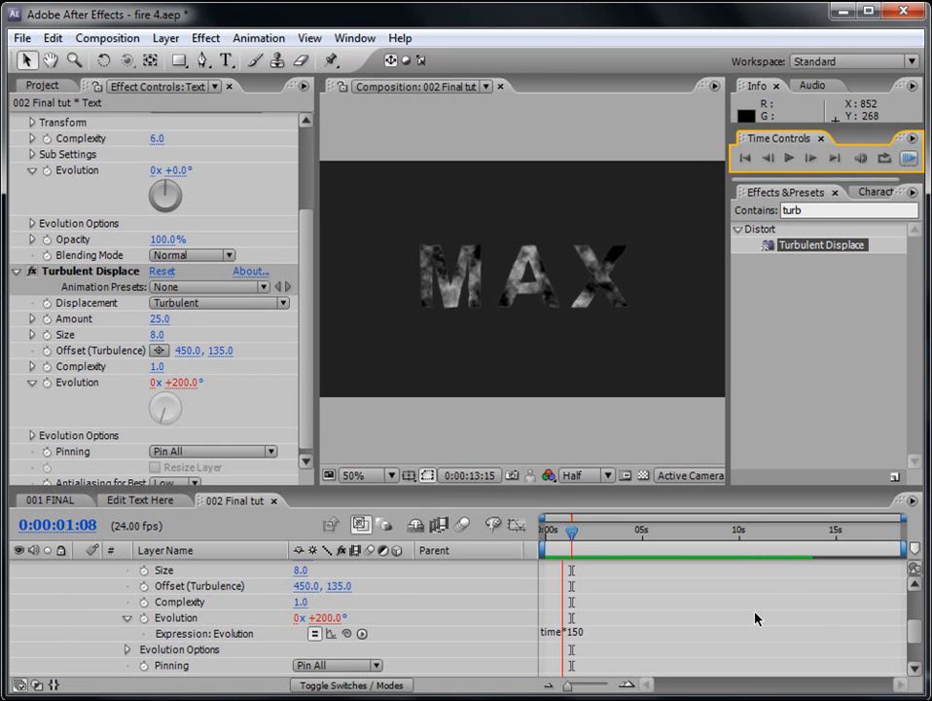
click(915, 639)
click(600, 533)
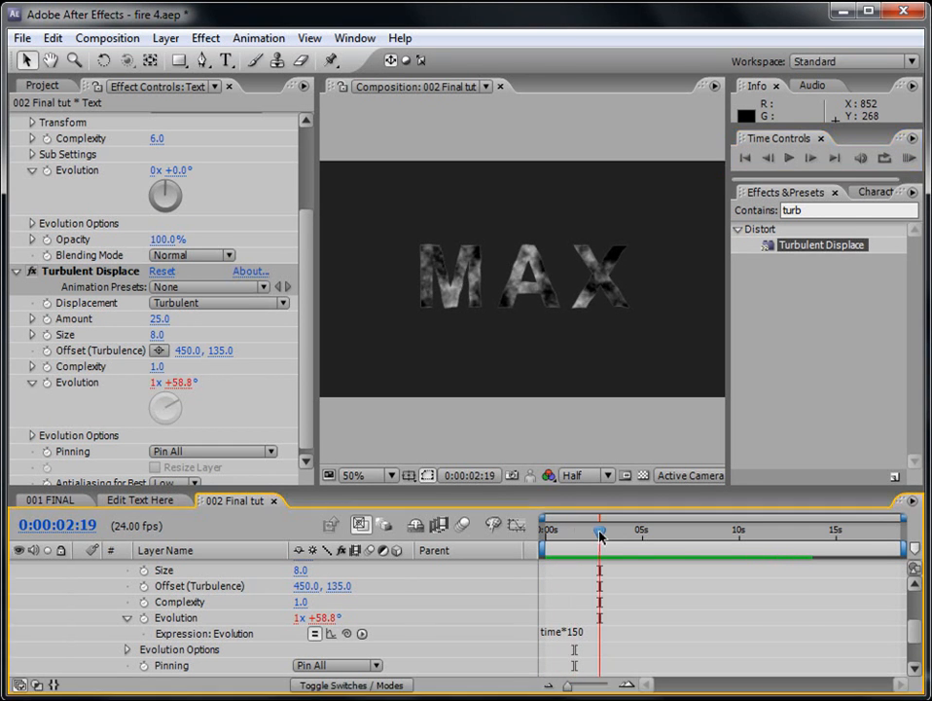
Collapse the settings of the Turbulent Displace and Fractal Noise effects on the Text layer
click(17, 272)
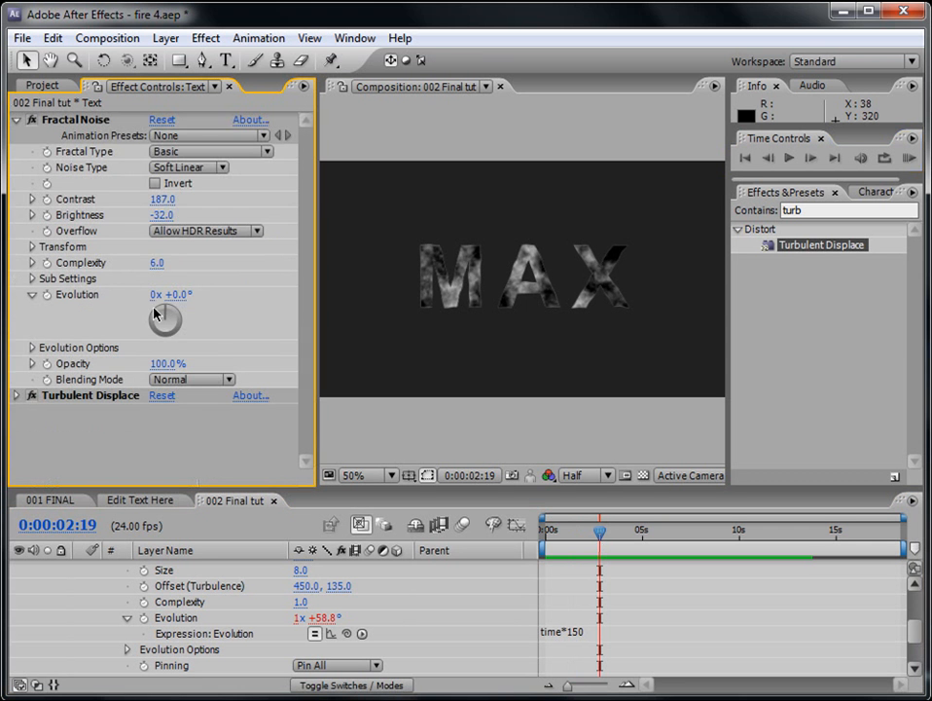
click(15, 120)
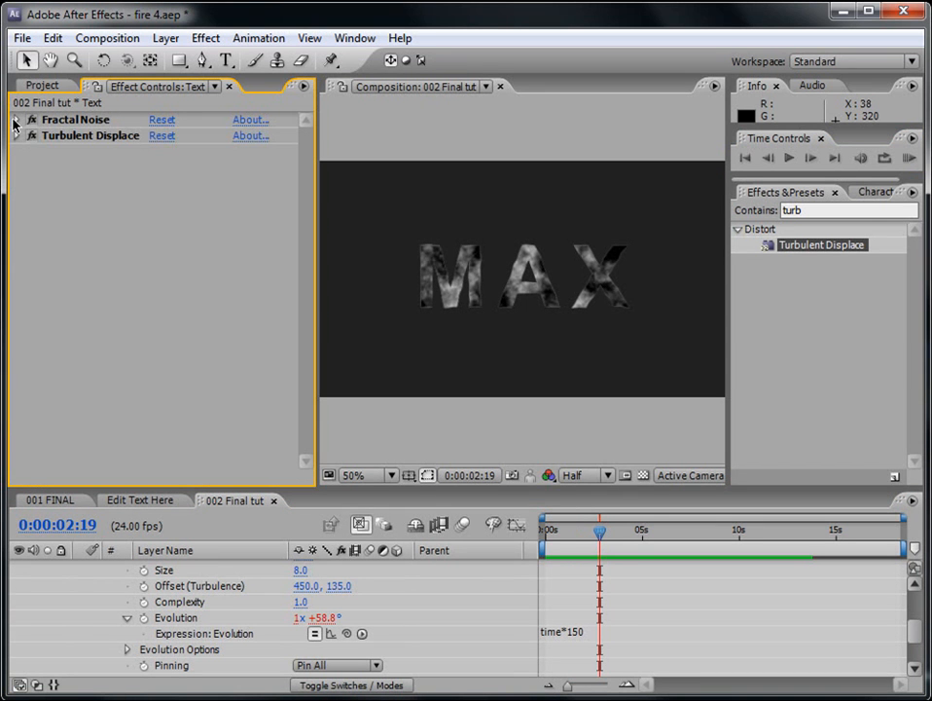
click(95, 137)
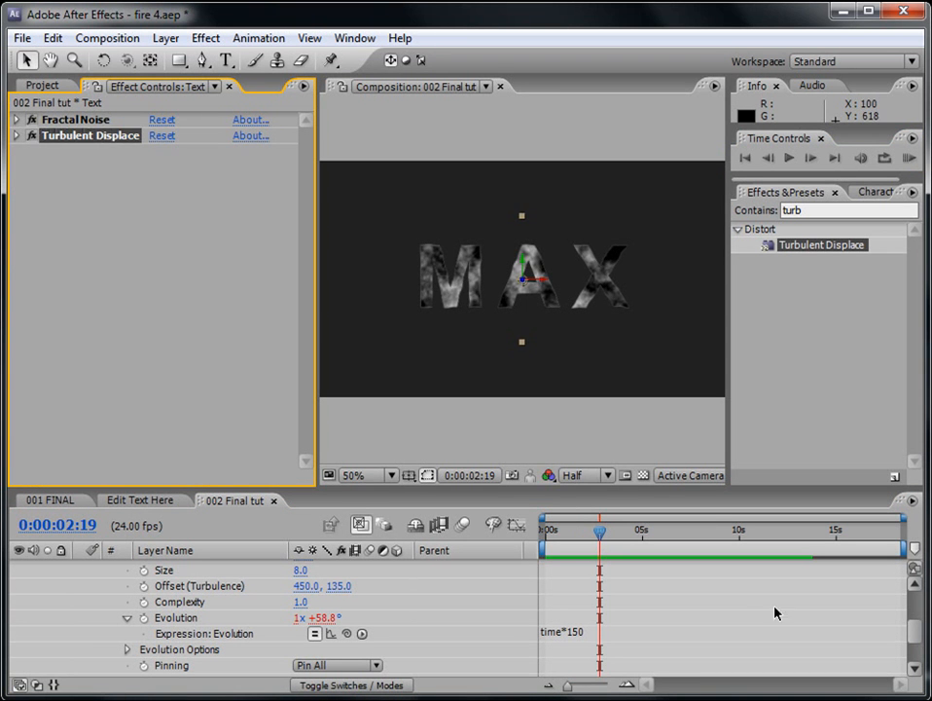
Turn off solo for the Text layer and preview the composition together with the fire particles
mouse_move(552, 538)
mouse_down()
mouse_move(589, 536)
mouse_move(549, 536)
mouse_up()
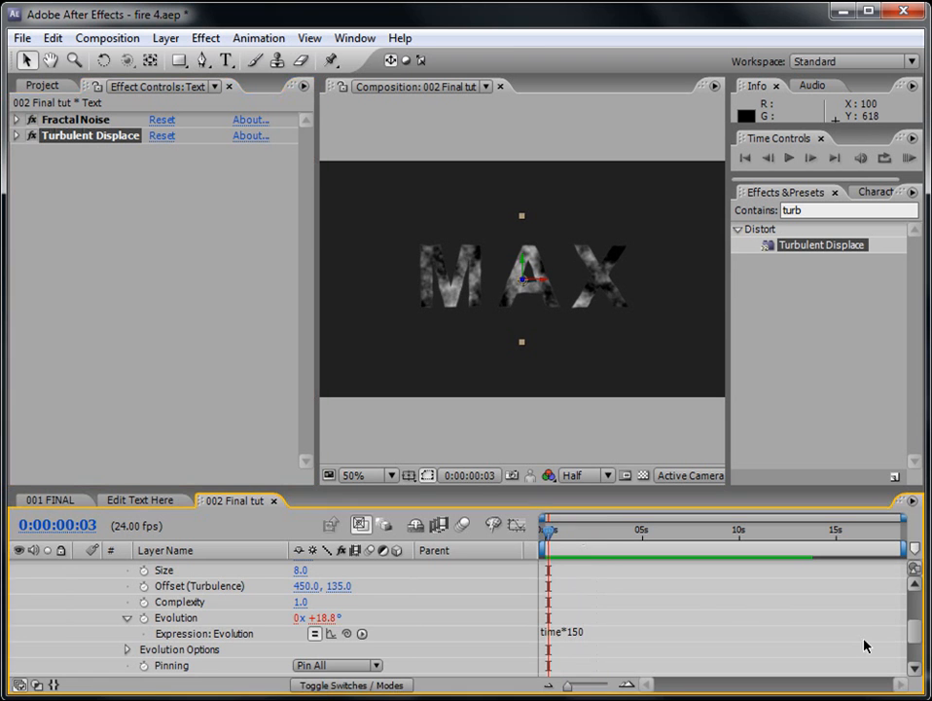
drag(913, 634, 915, 586)
click(49, 597)
click(907, 158)
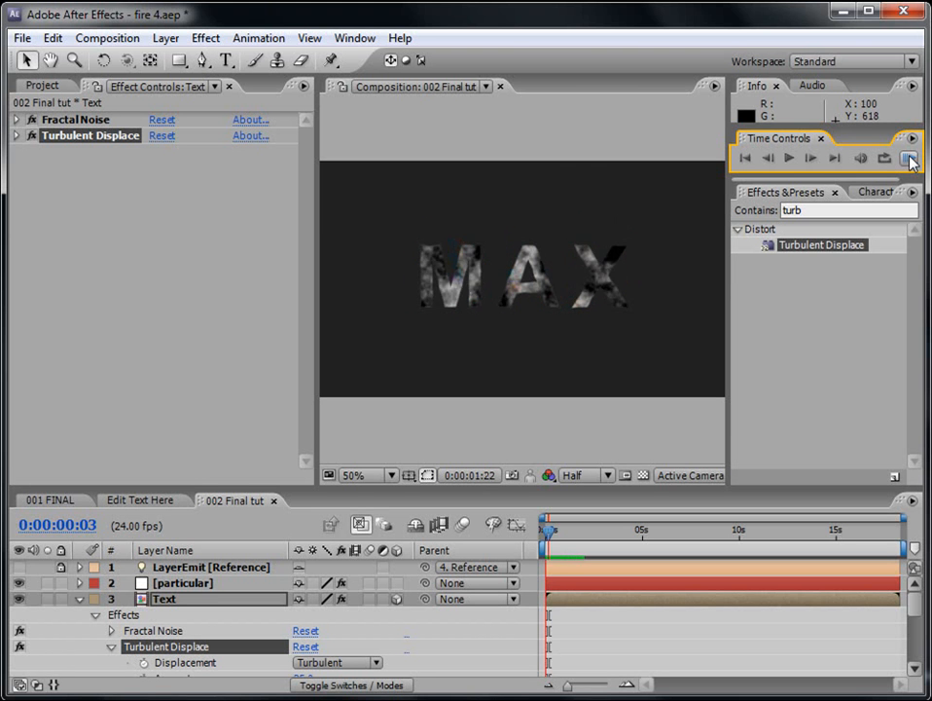
click(910, 159)
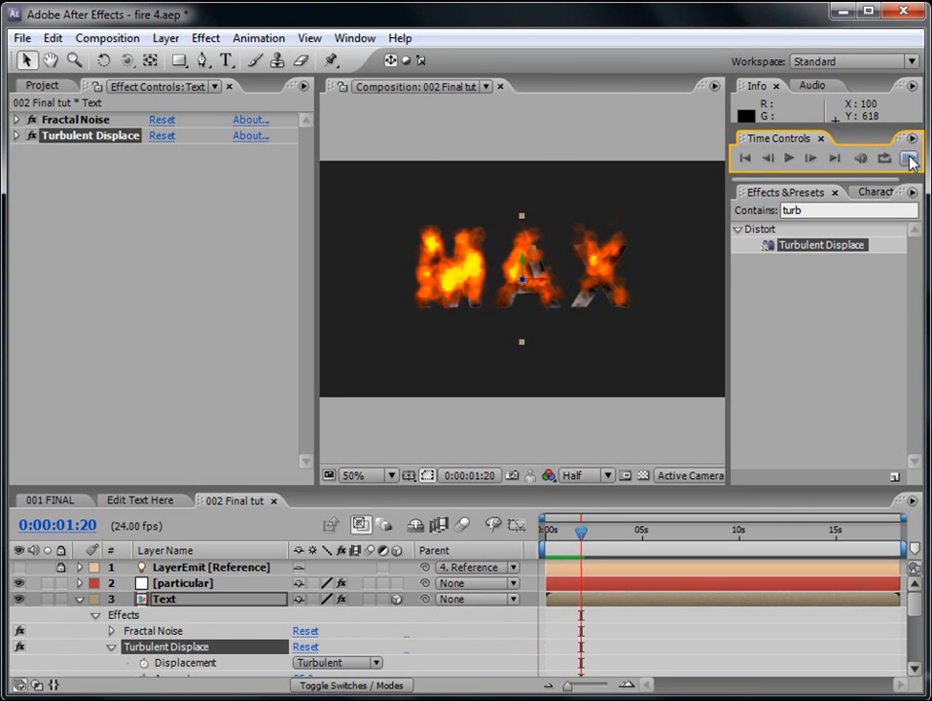
Return to the start of the timeline and apply the Stylize Glow effect to the Text layer
drag(592, 538, 543, 534)
click(748, 211)
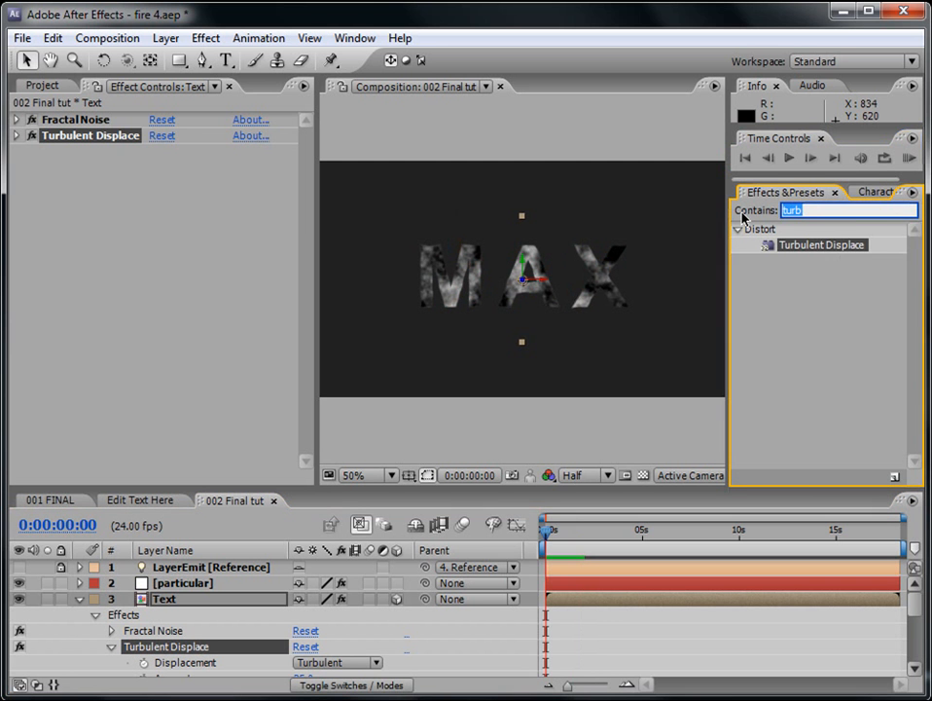
text(glow)
drag(775, 355, 609, 604)
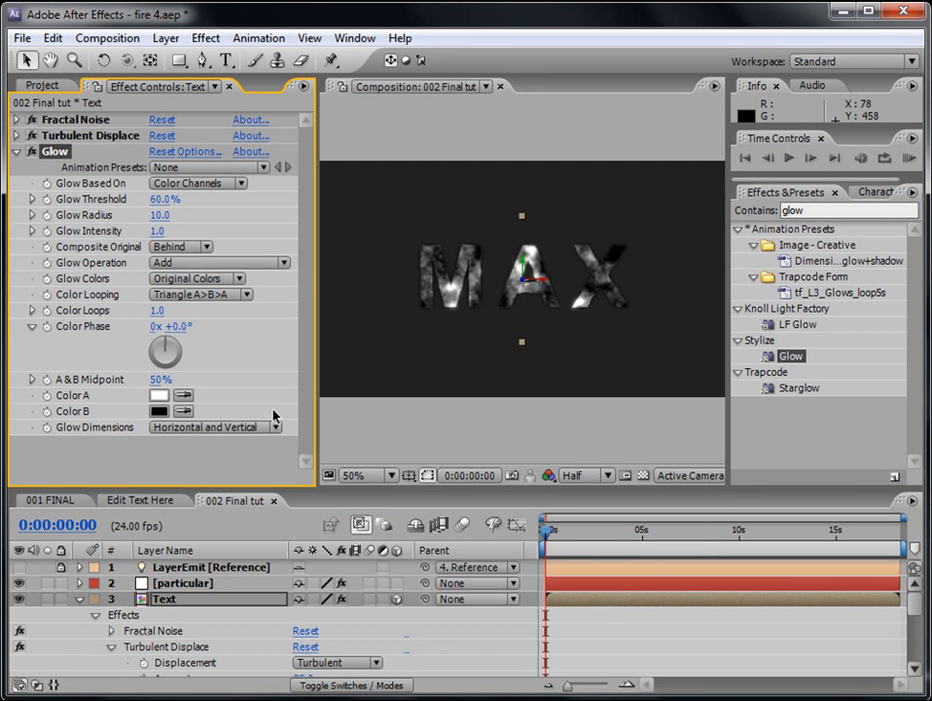
Set the Glow effect's Color A to orange FF8A00 and Color B to a fully saturated yellow
click(159, 395)
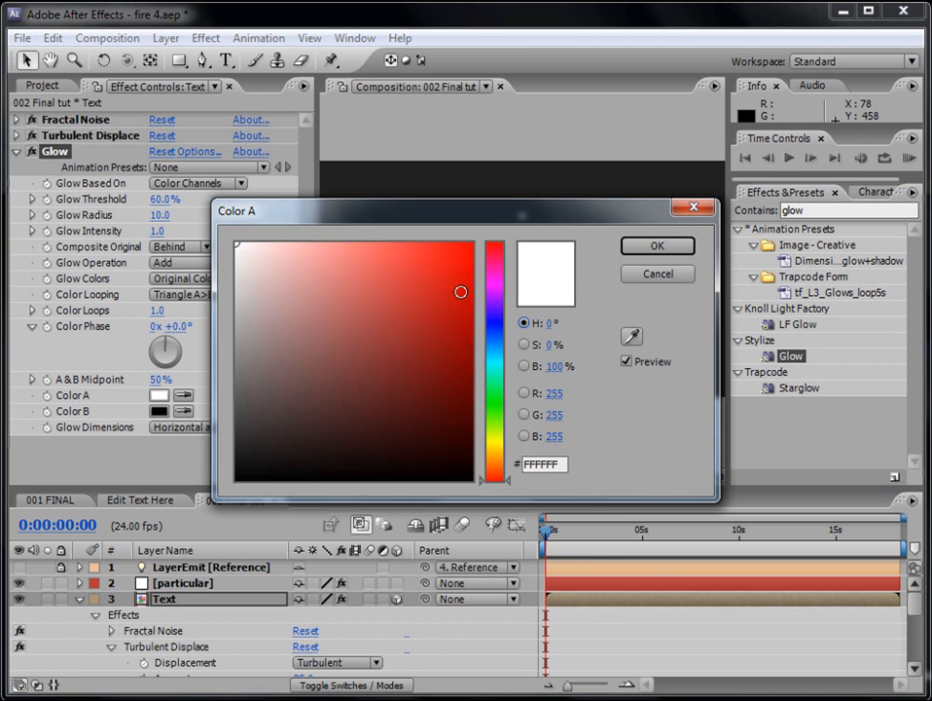
click(498, 462)
click(473, 243)
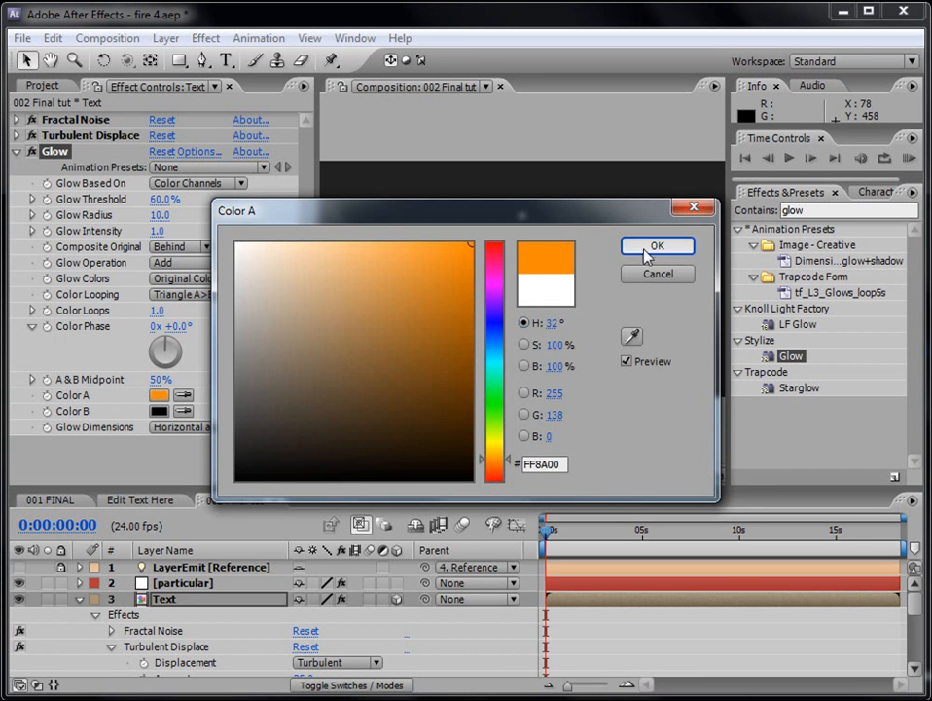
click(658, 245)
click(159, 411)
click(497, 444)
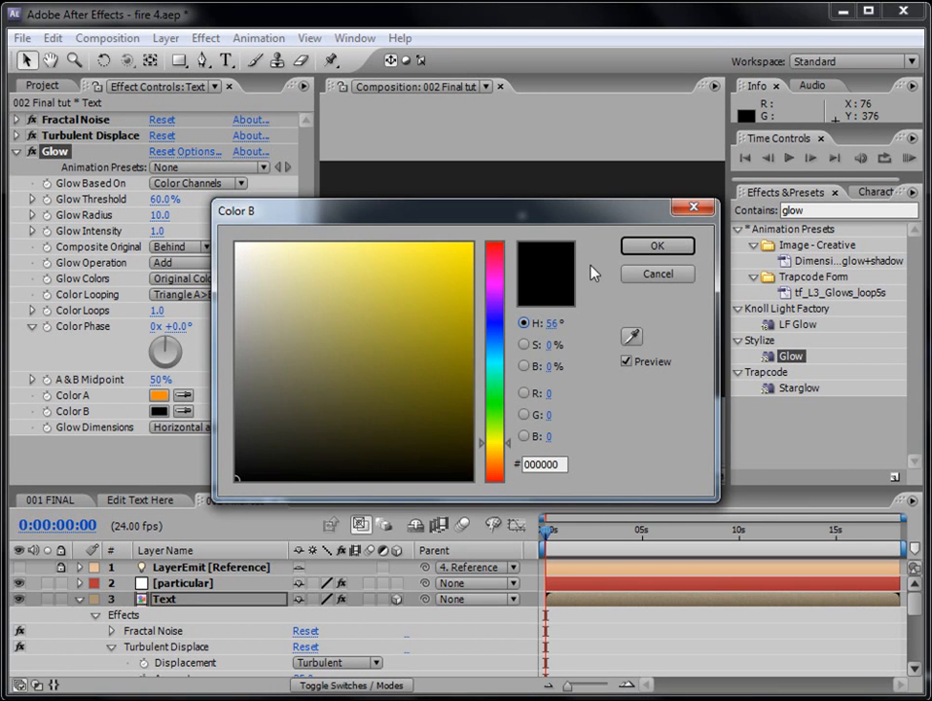
click(473, 245)
click(658, 245)
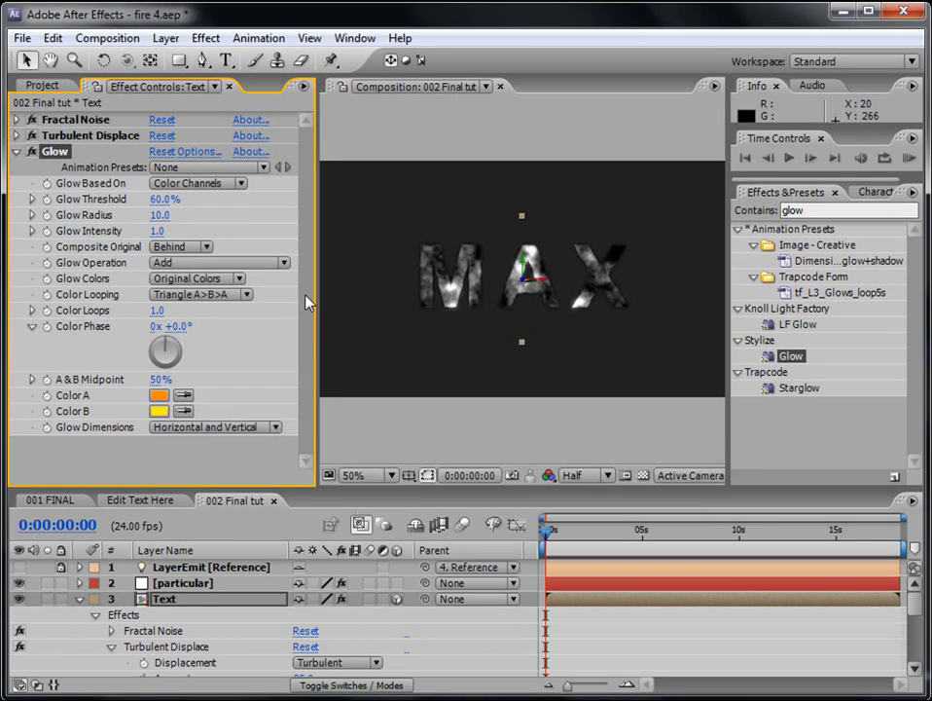
Set Glow Colors to A & B Colors, with a threshold of 23.1%, radius of 4.0 and intensity of 1.0
click(204, 283)
click(208, 307)
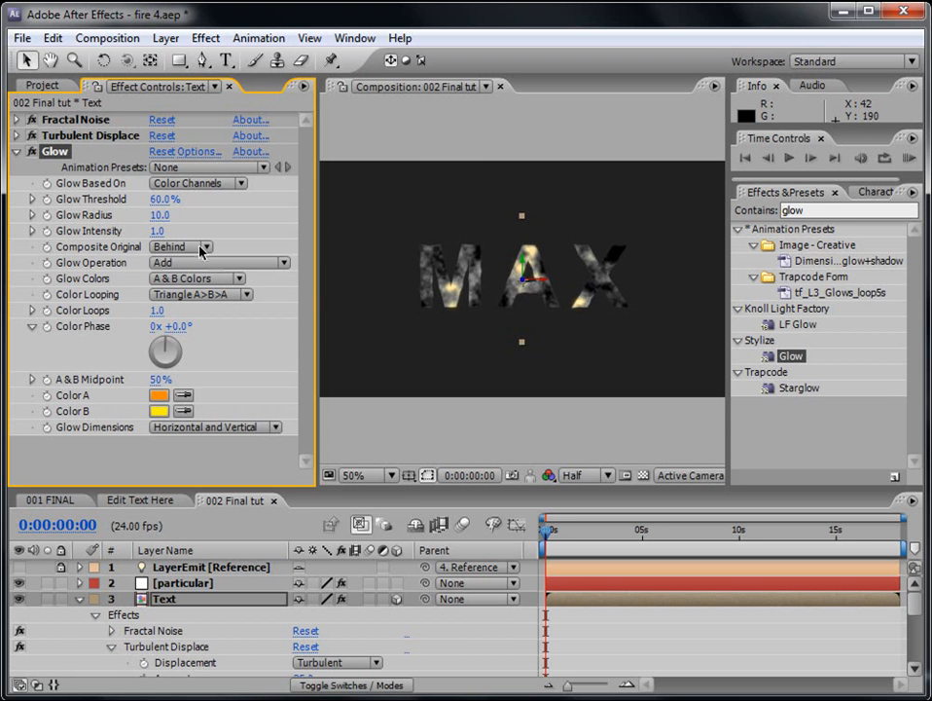
drag(161, 199, 57, 213)
drag(156, 231, 123, 237)
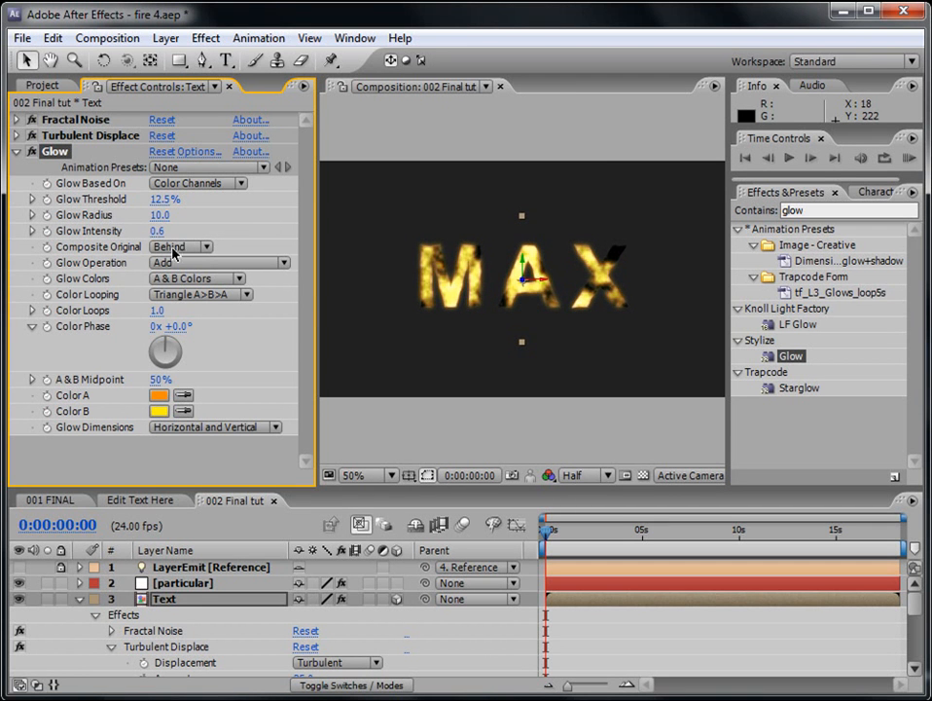
drag(156, 231, 183, 198)
Shift the Glow effect's Color A to a deeper red-orange and set the Glow Threshold to 22.7%
click(158, 396)
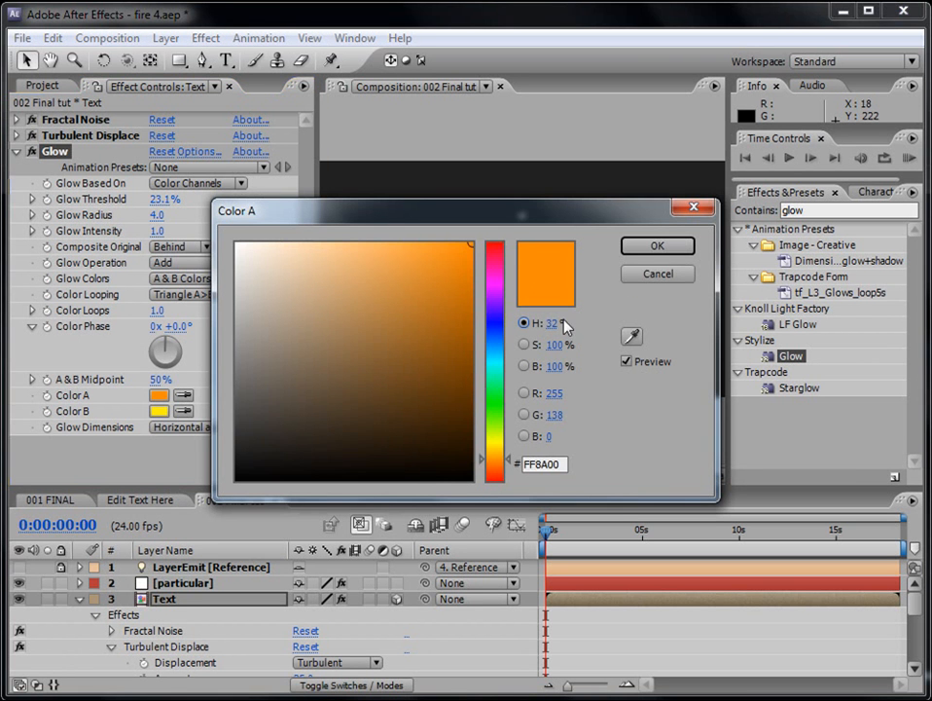
drag(503, 457, 506, 476)
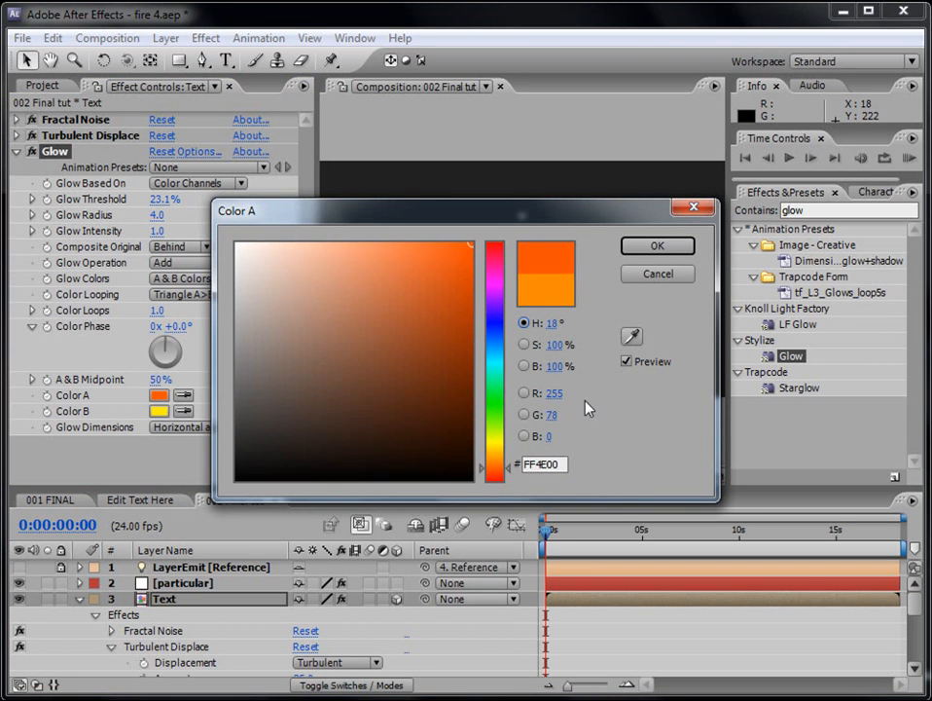
click(635, 249)
click(158, 395)
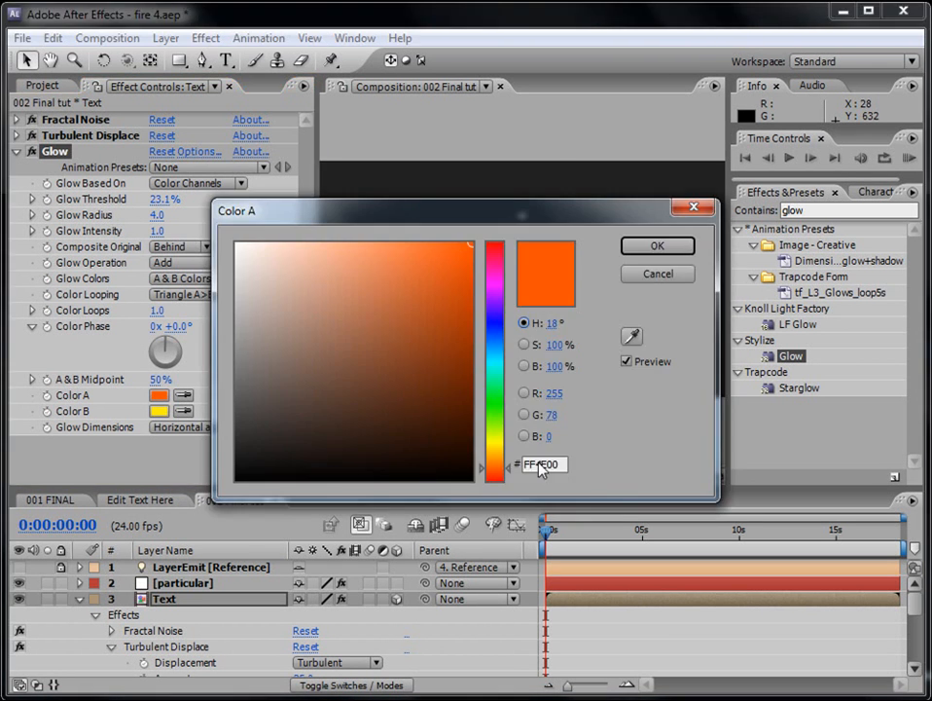
drag(506, 468, 505, 474)
click(632, 272)
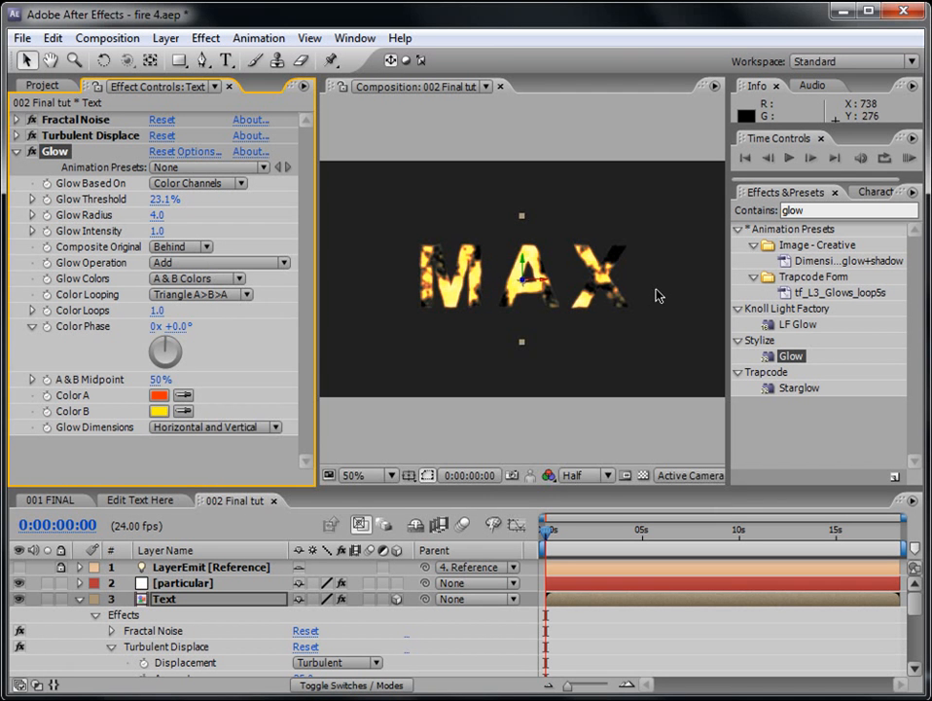
mouse_move(156, 198)
mouse_down()
mouse_move(141, 198)
mouse_move(151, 201)
mouse_up()
Apply the Drop Shadow effect to the Text layer and set its Softness to 37
click(591, 586)
click(597, 603)
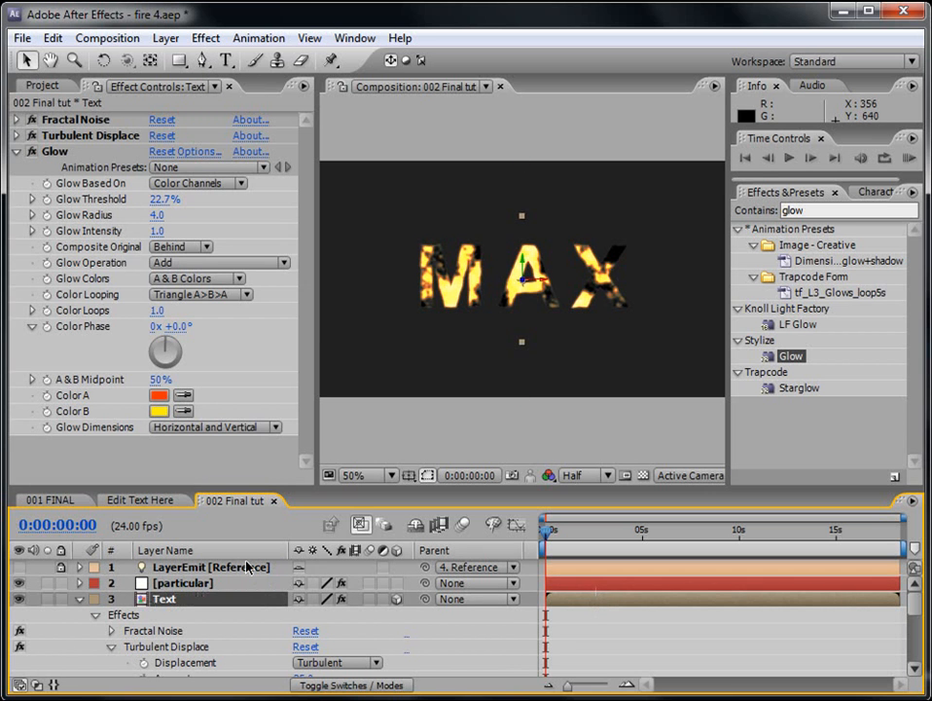
click(847, 210)
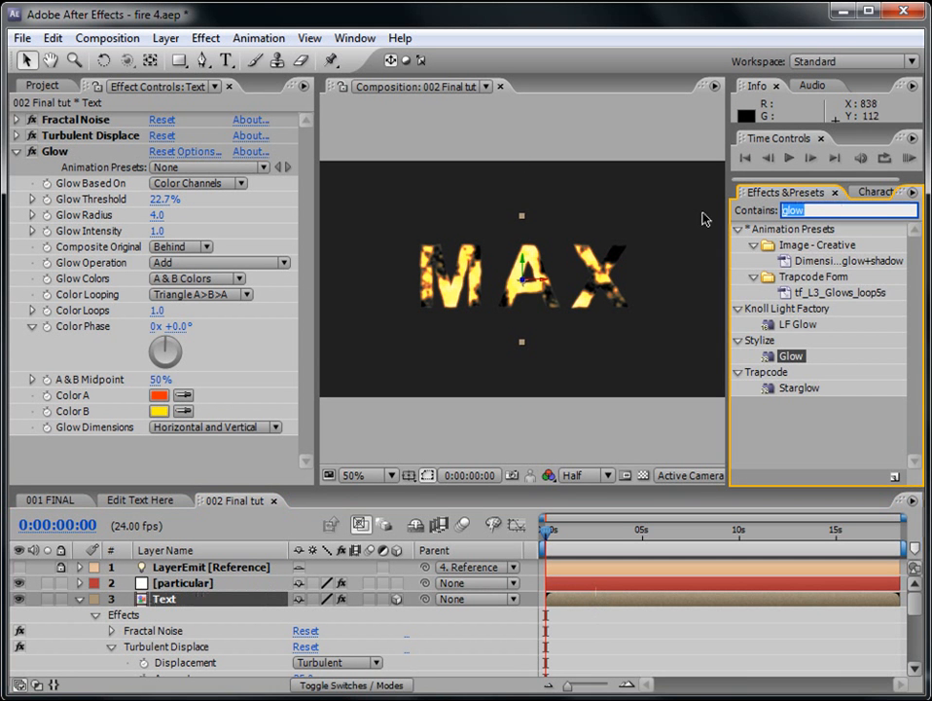
text(drop)
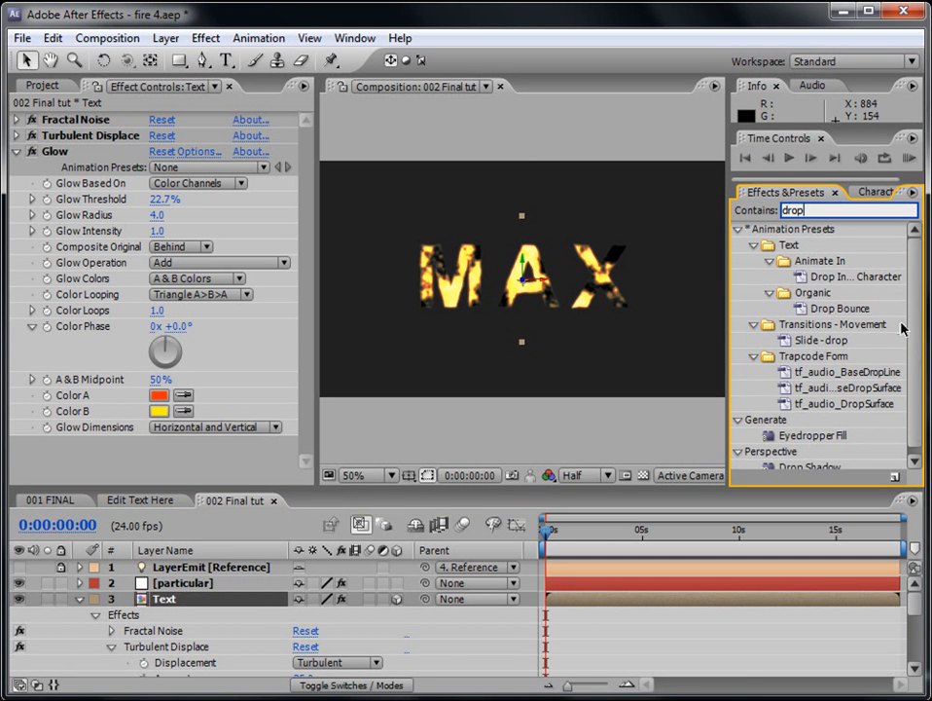
scroll(901, 327, down, 1)
drag(823, 460, 718, 600)
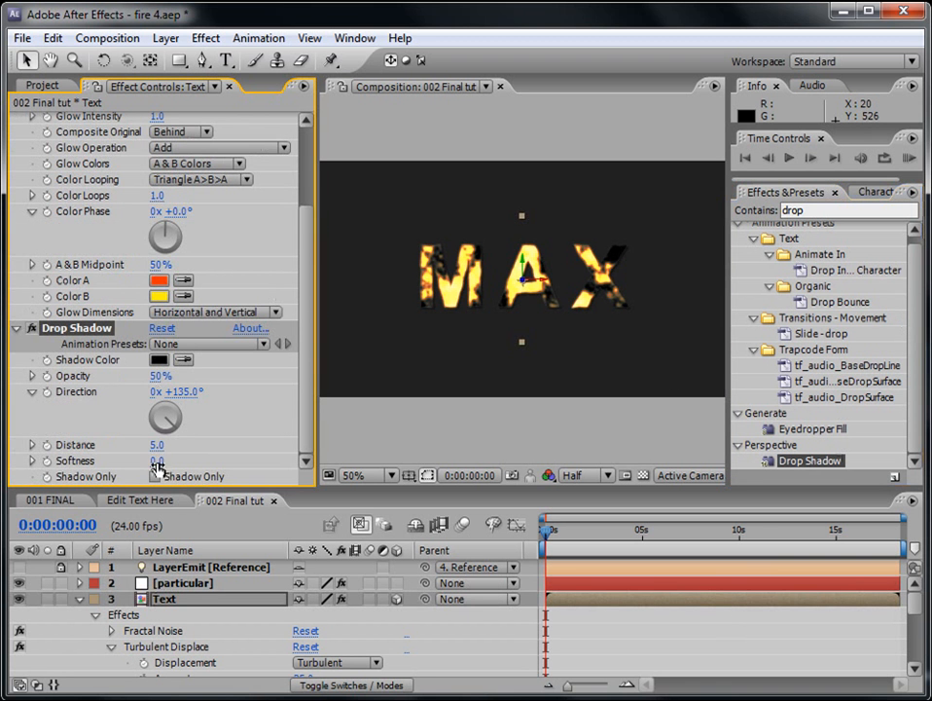
drag(176, 463, 193, 465)
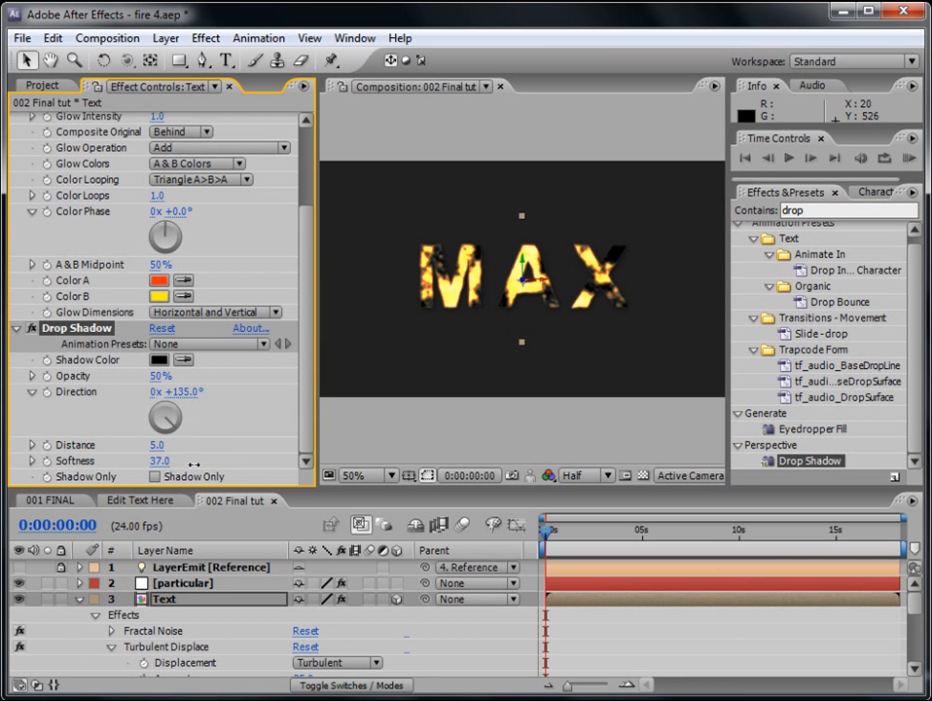
Collapse the Text layer's properties in the timeline and preview the glowing text with the fire
click(79, 598)
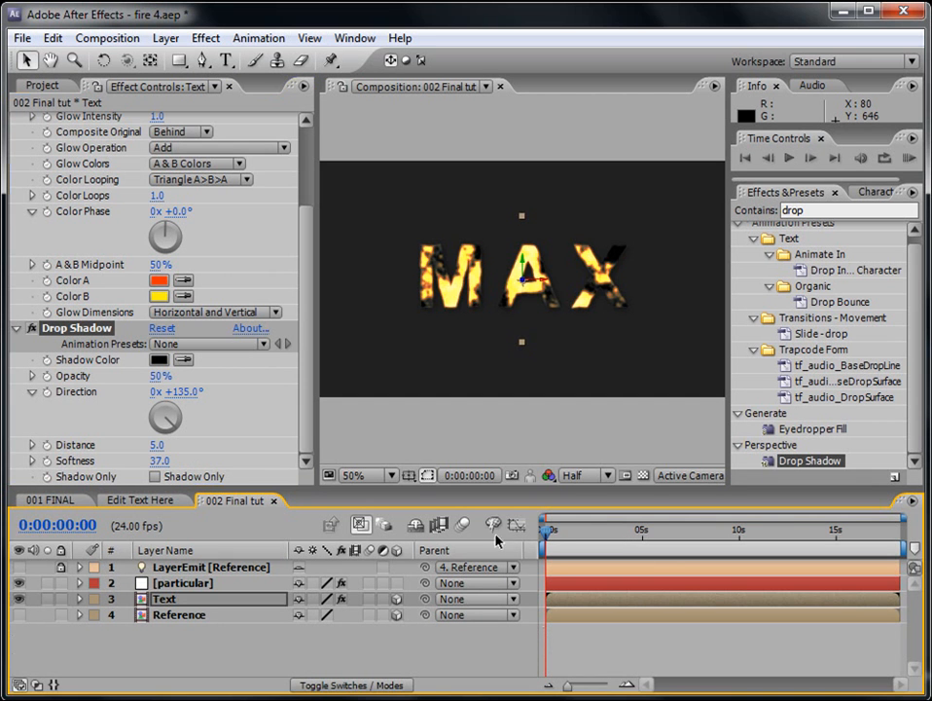
click(909, 156)
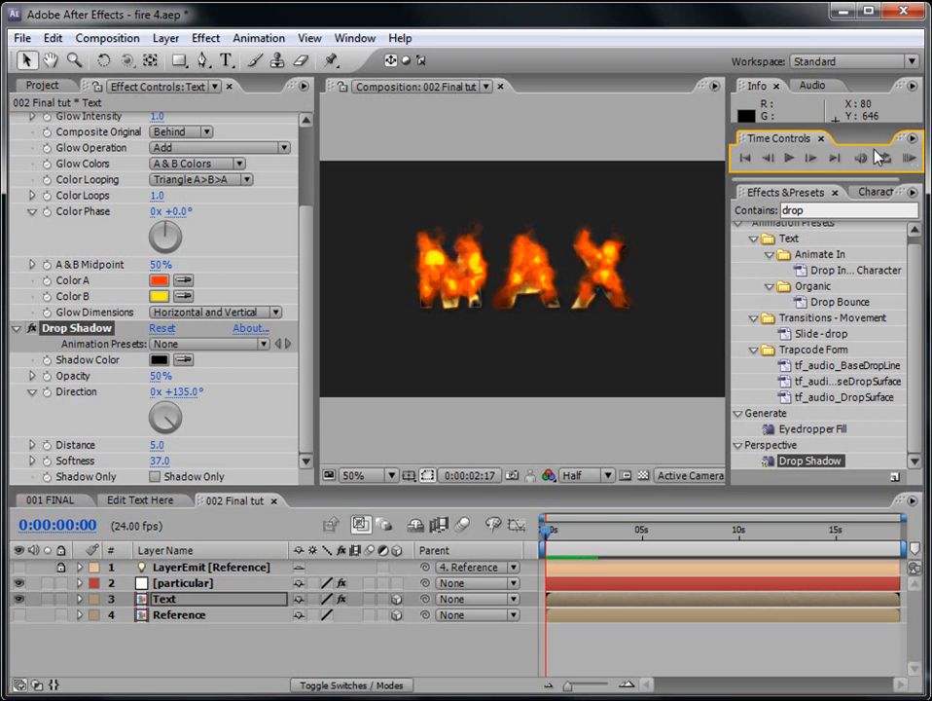
click(880, 156)
Duplicate the Text layer in the 002 Final tut composition
click(190, 631)
click(171, 601)
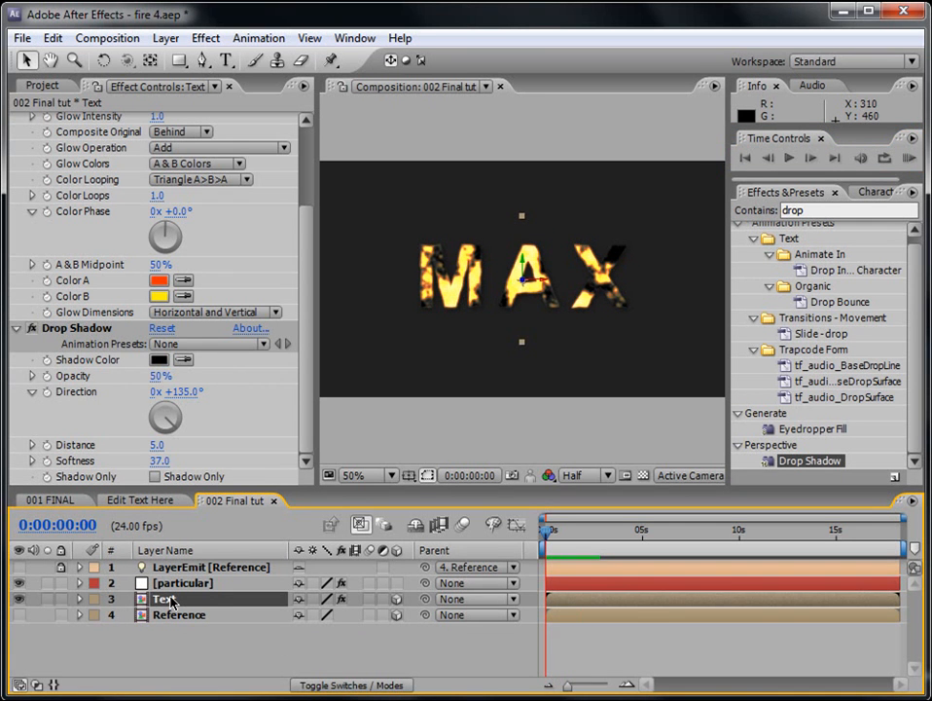
key(ctrl+d)
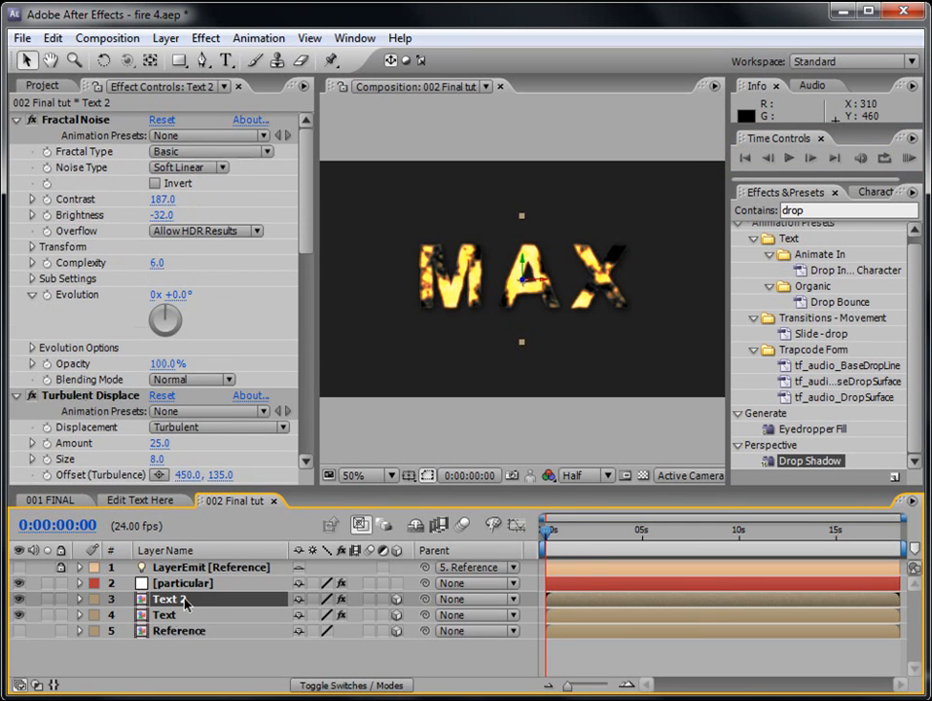
Rename the duplicated Text 2 layer to Text solid
key(Return)
double_click(184, 599)
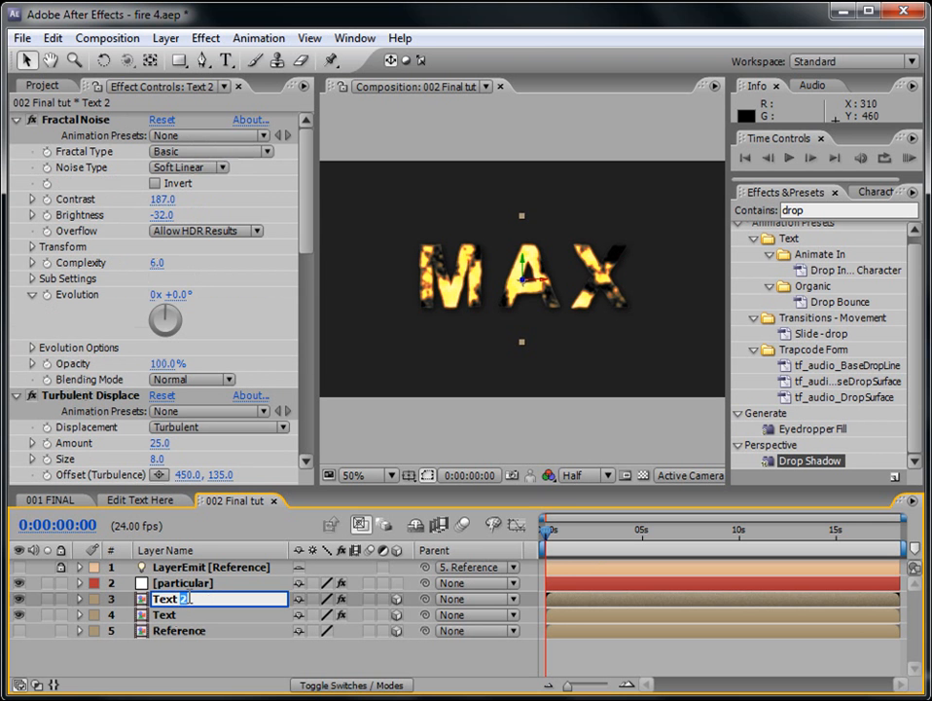
key(Return)
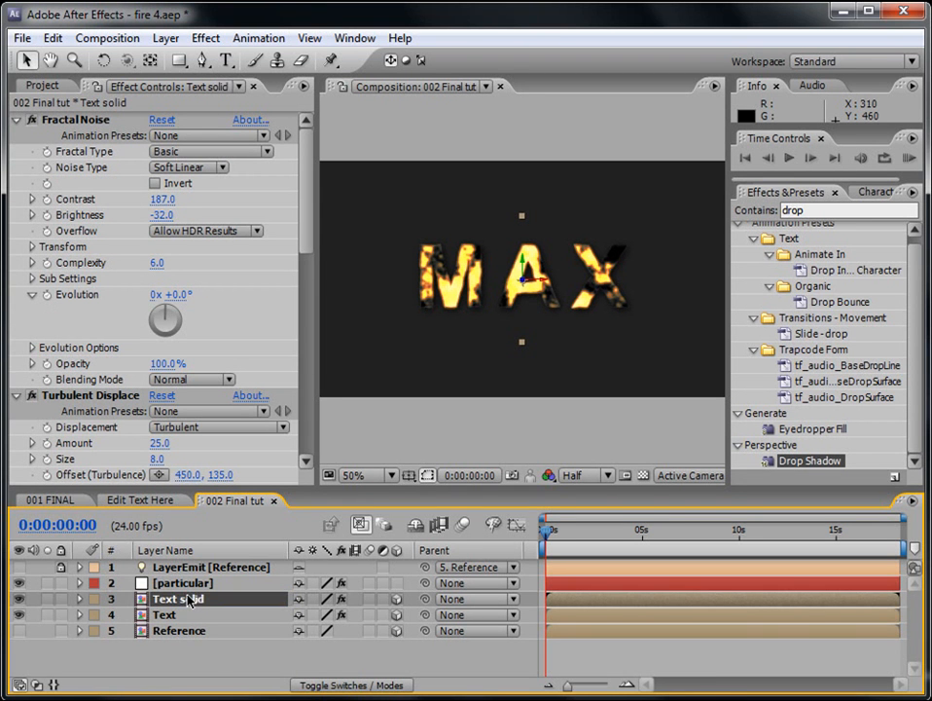
Delete all four effects, from Fractal Noise through Drop Shadow, from the Text solid layer
key(e)
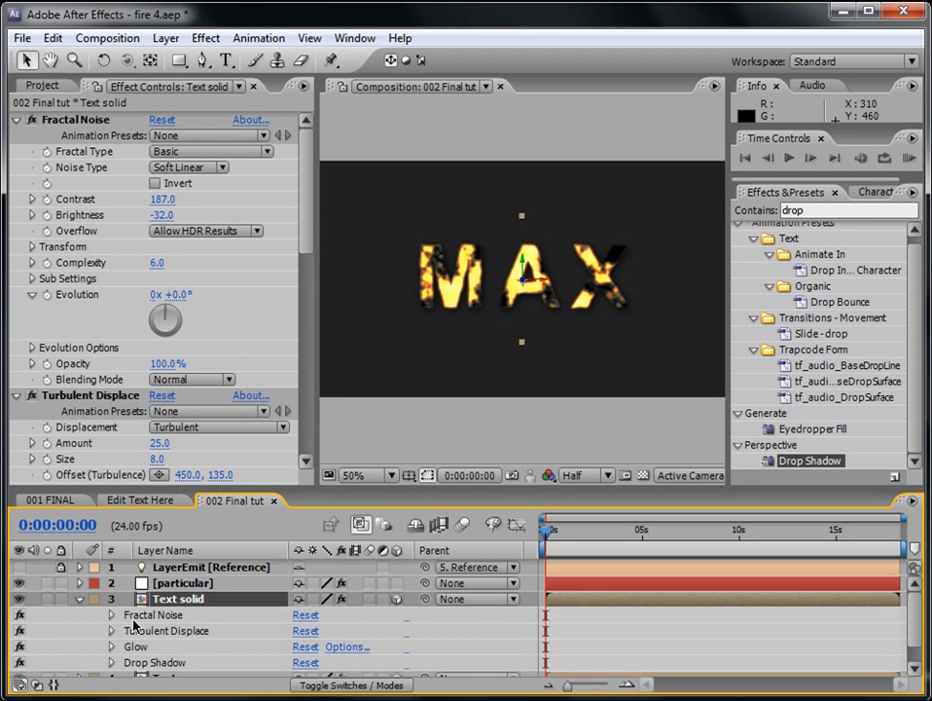
drag(918, 621, 920, 639)
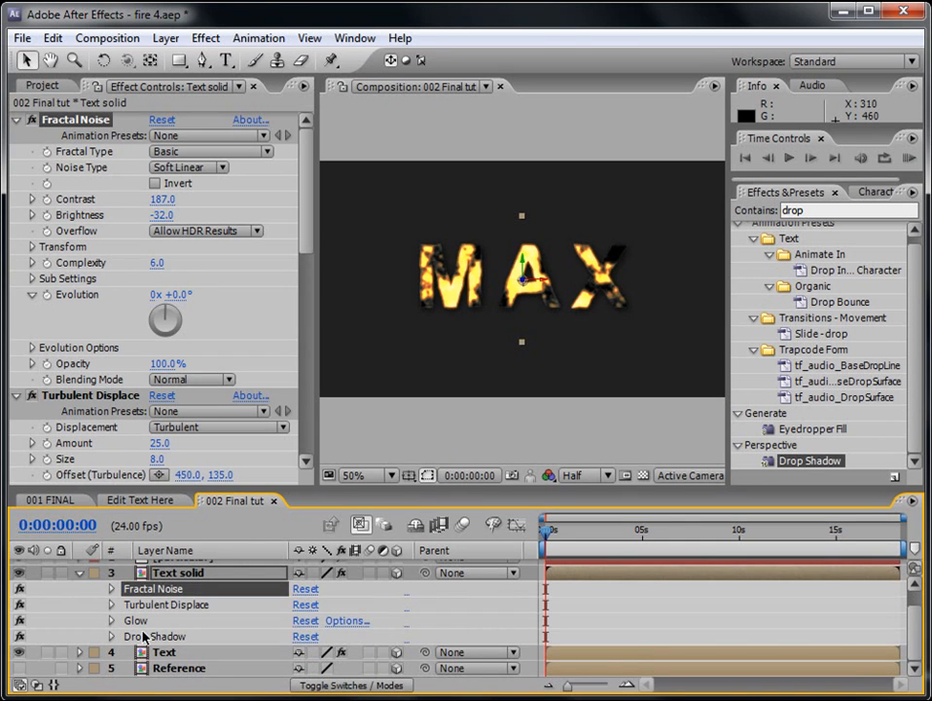
shift+click(138, 637)
key(Delete)
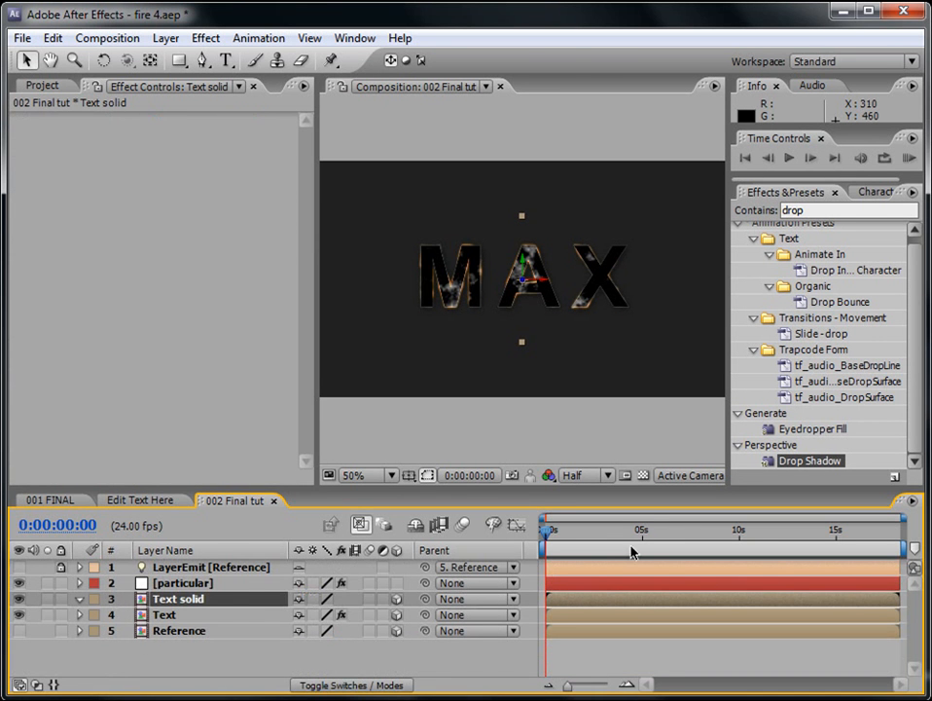
Find the Ramp effect and apply it to the Text solid layer
click(800, 211)
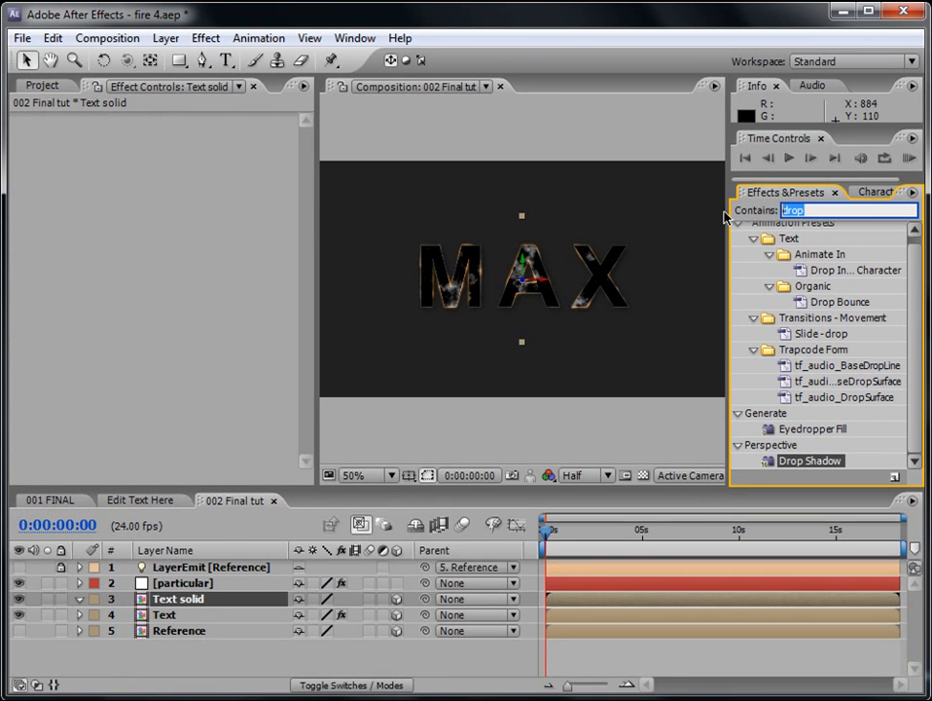
text(ramp)
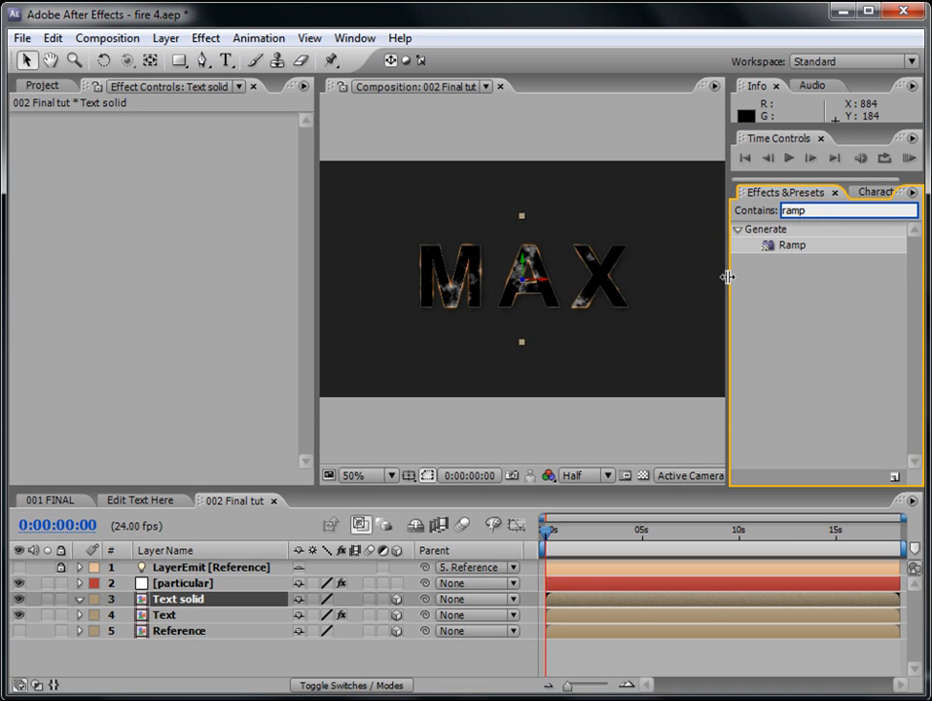
click(800, 246)
drag(628, 561, 616, 599)
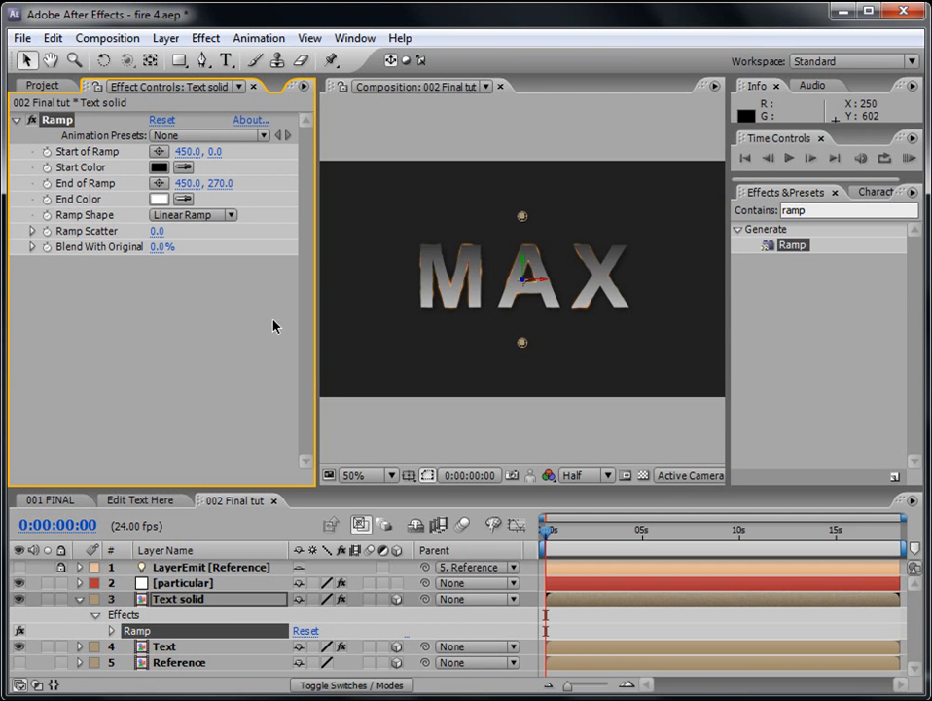
Make the ramp a Radial Ramp starting at about 468, 128 on the letter A and ending at about 166, 174
drag(524, 218, 532, 283)
click(192, 215)
click(214, 243)
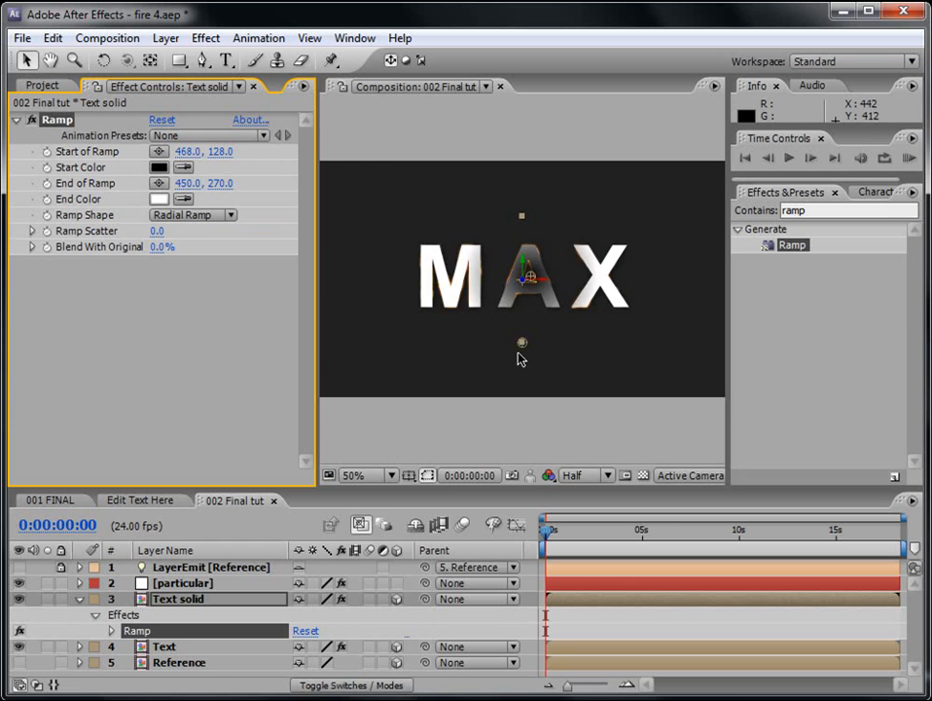
mouse_move(521, 345)
mouse_down()
mouse_move(412, 293)
mouse_move(391, 300)
mouse_up()
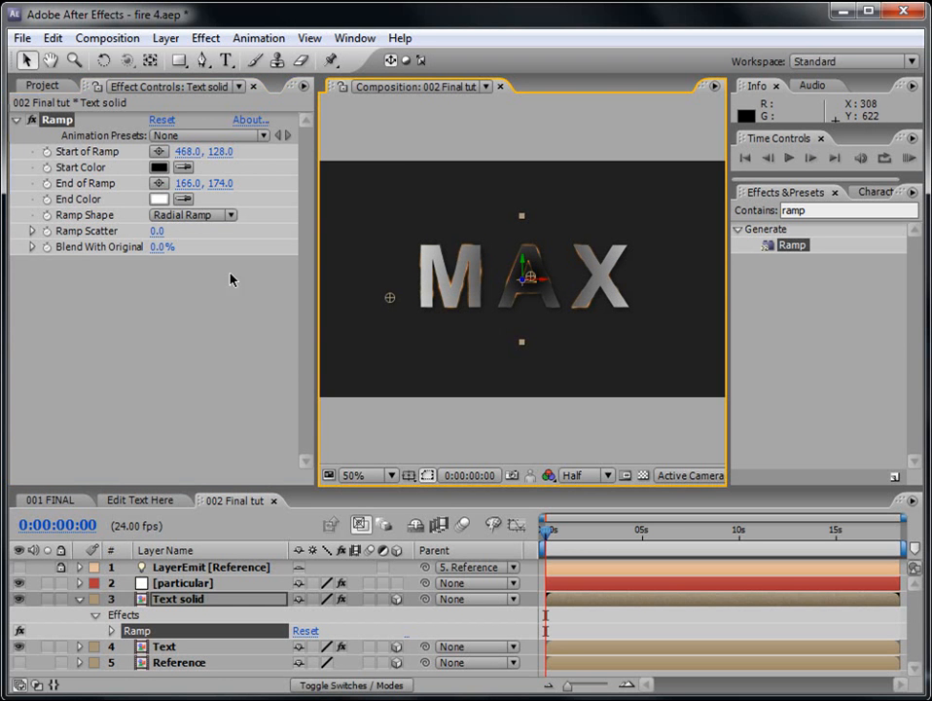
Hide the Text solid layer and apply Bevel Alpha to the Text layer with Edge Thickness 10.10 and Light Intensity 0.96
click(162, 646)
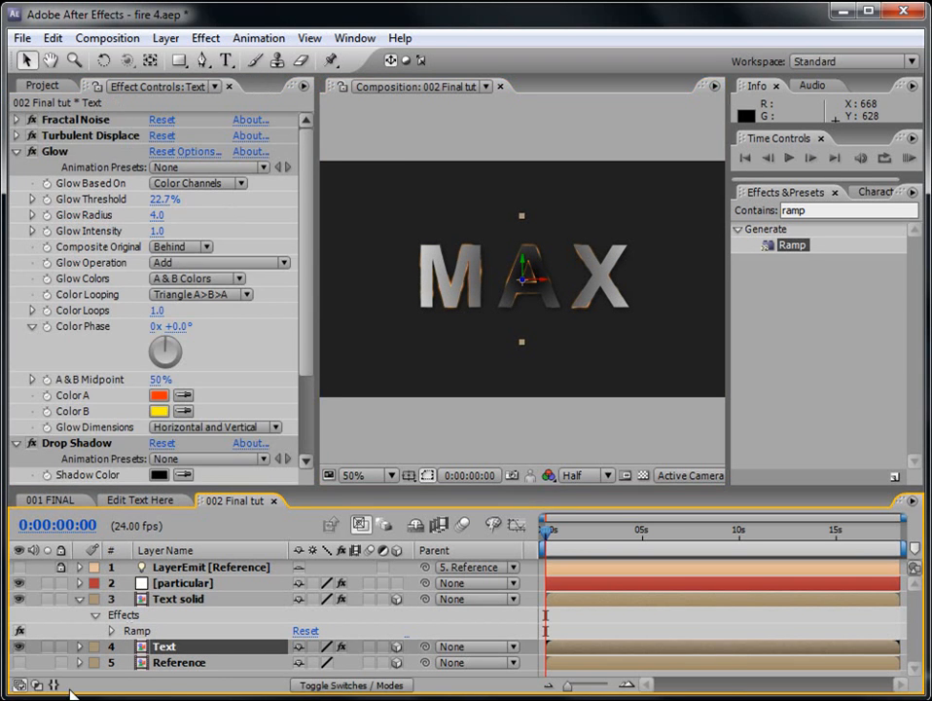
click(18, 599)
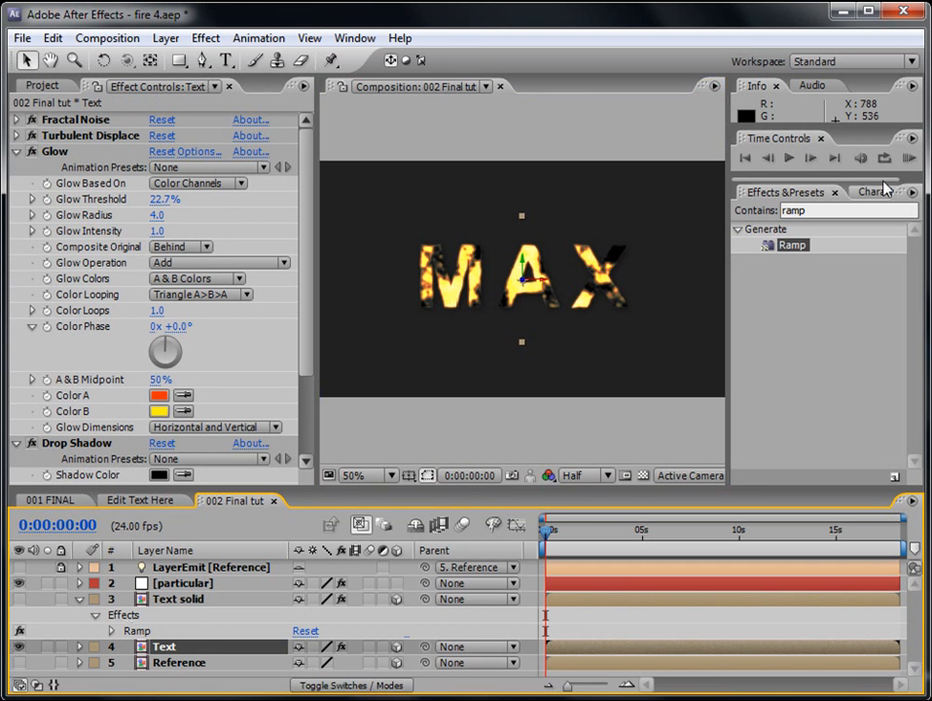
drag(822, 210, 743, 210)
text(bevel)
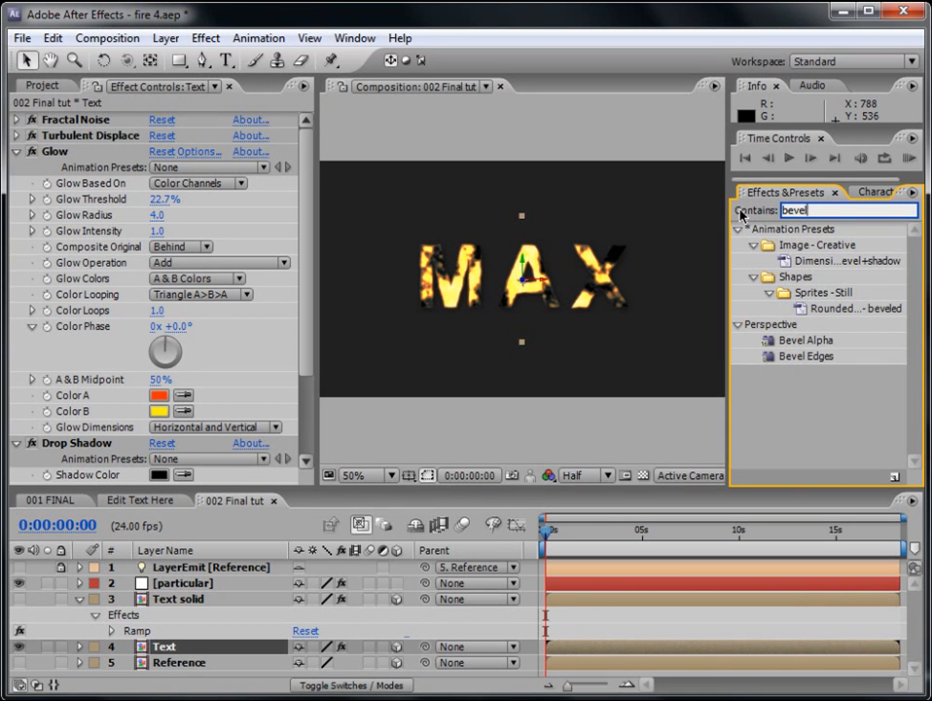
click(806, 343)
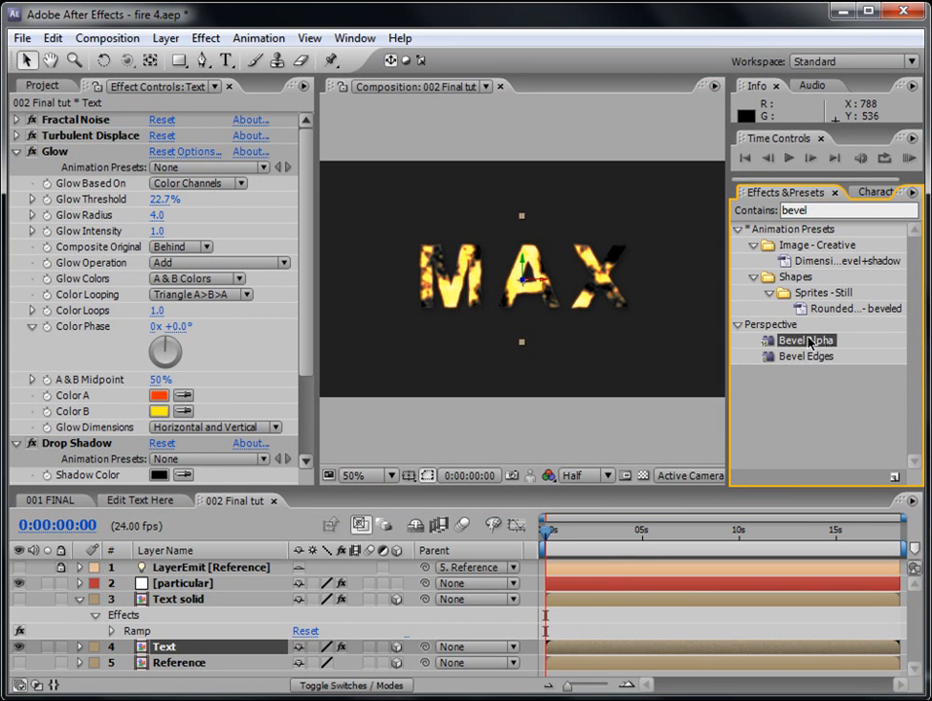
drag(611, 548, 587, 648)
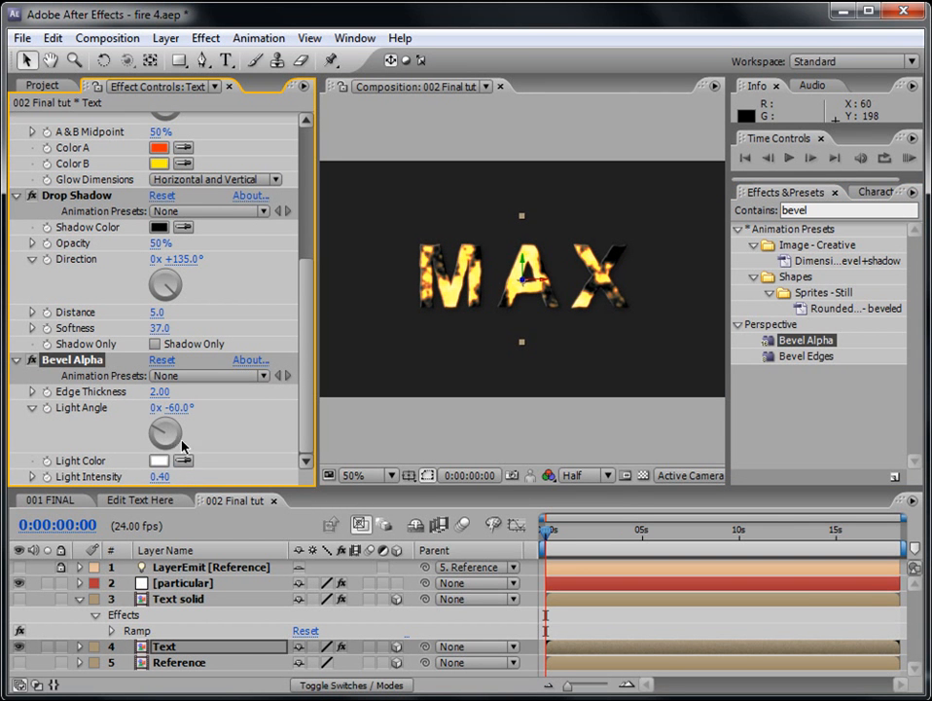
drag(157, 479, 210, 481)
drag(159, 391, 228, 390)
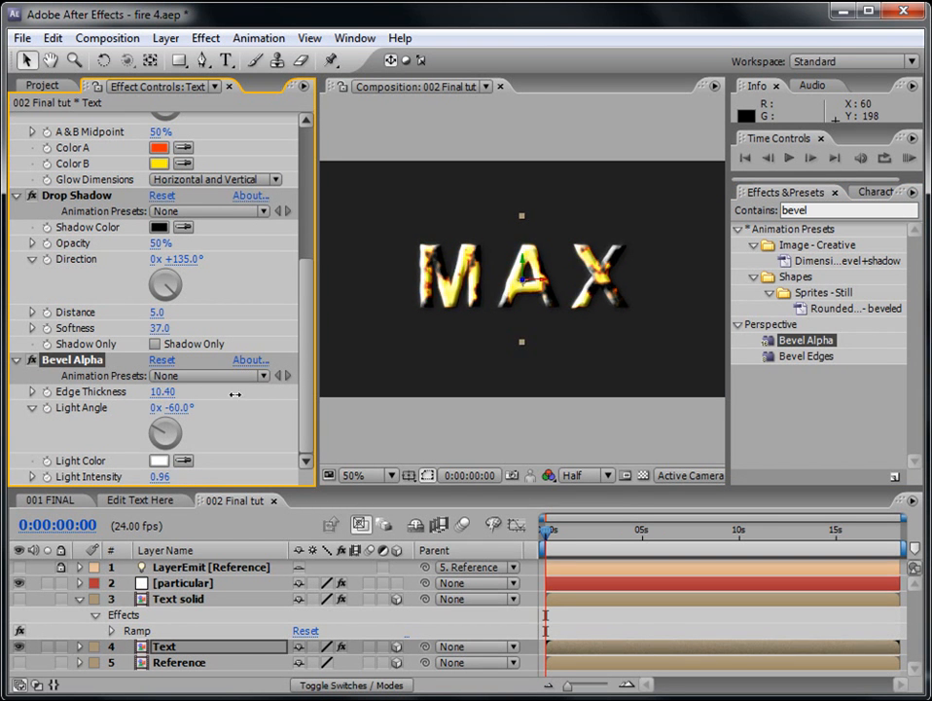
Set the Text layer's Glow to Threshold 11.4%, Radius 11.0 and Intensity 0.8, with Color A as pure red FF0000
drag(304, 346, 319, 212)
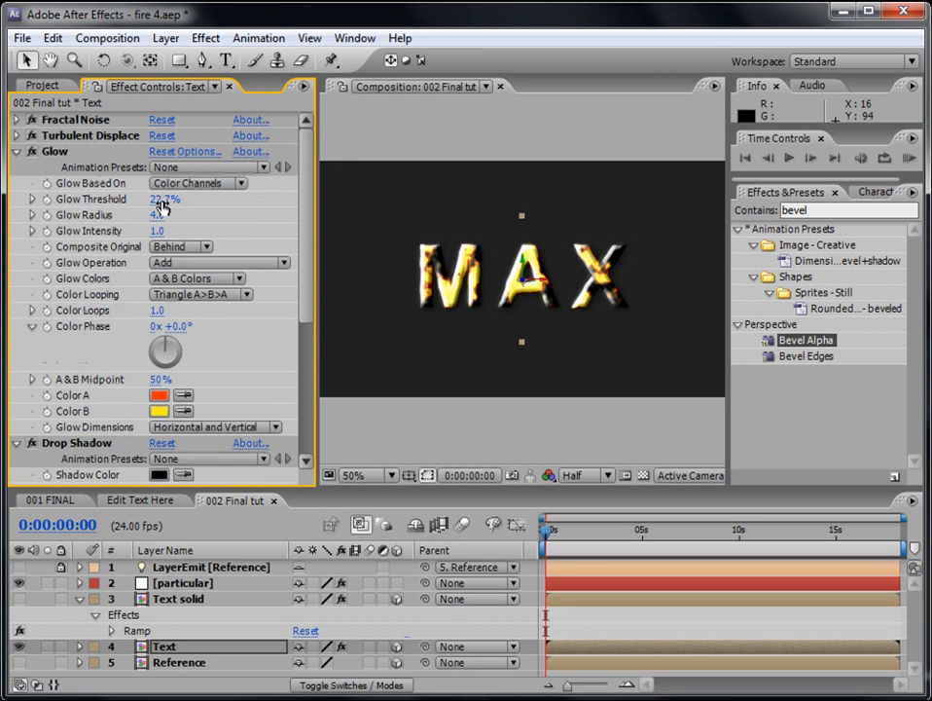
drag(155, 214, 133, 198)
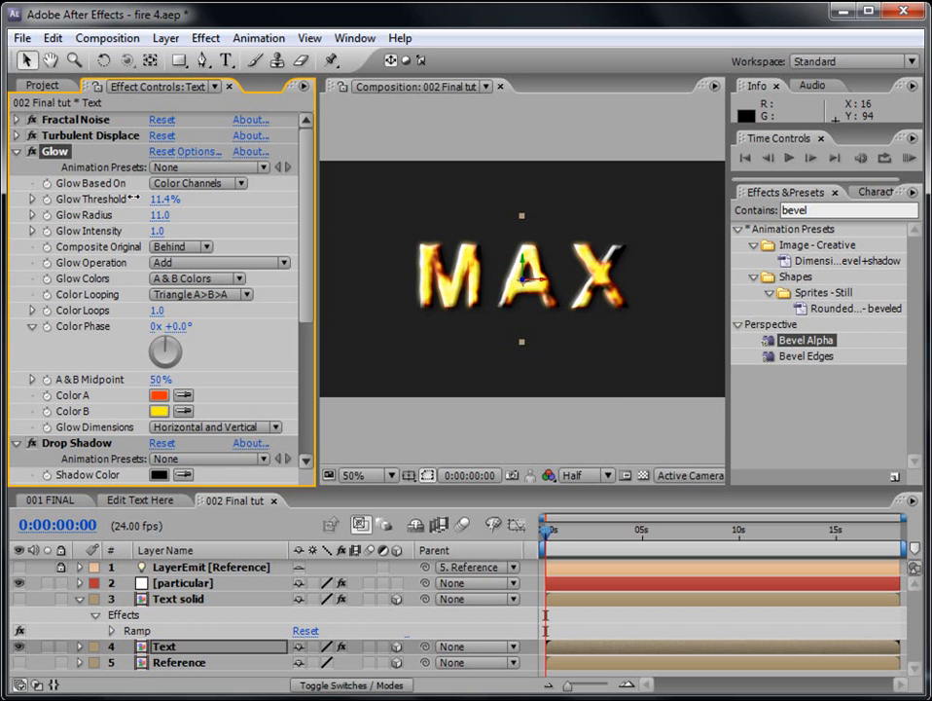
click(158, 395)
drag(502, 472, 507, 492)
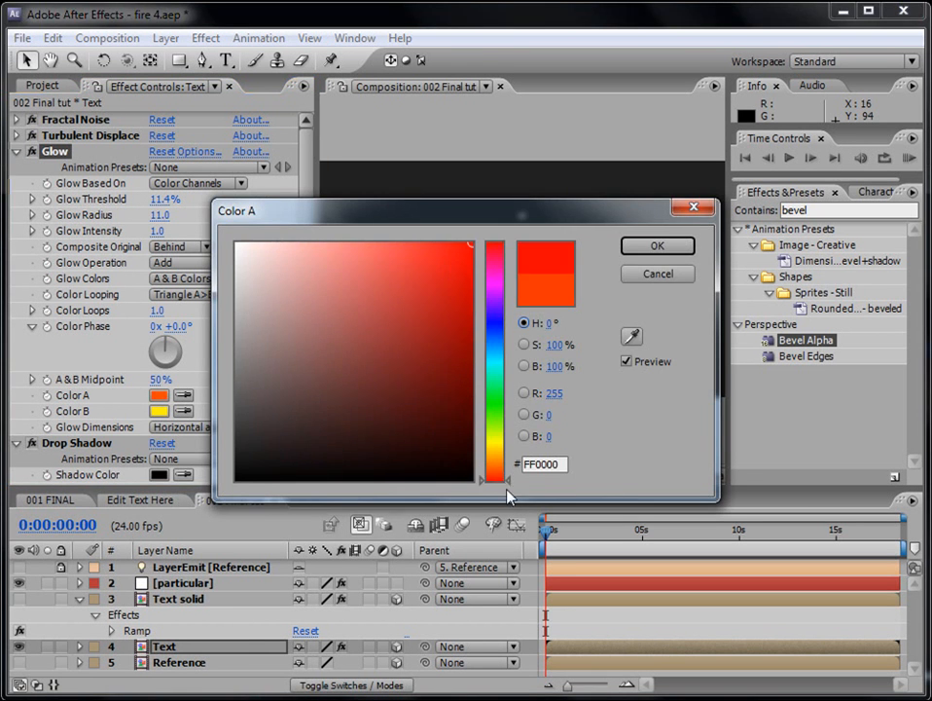
click(658, 250)
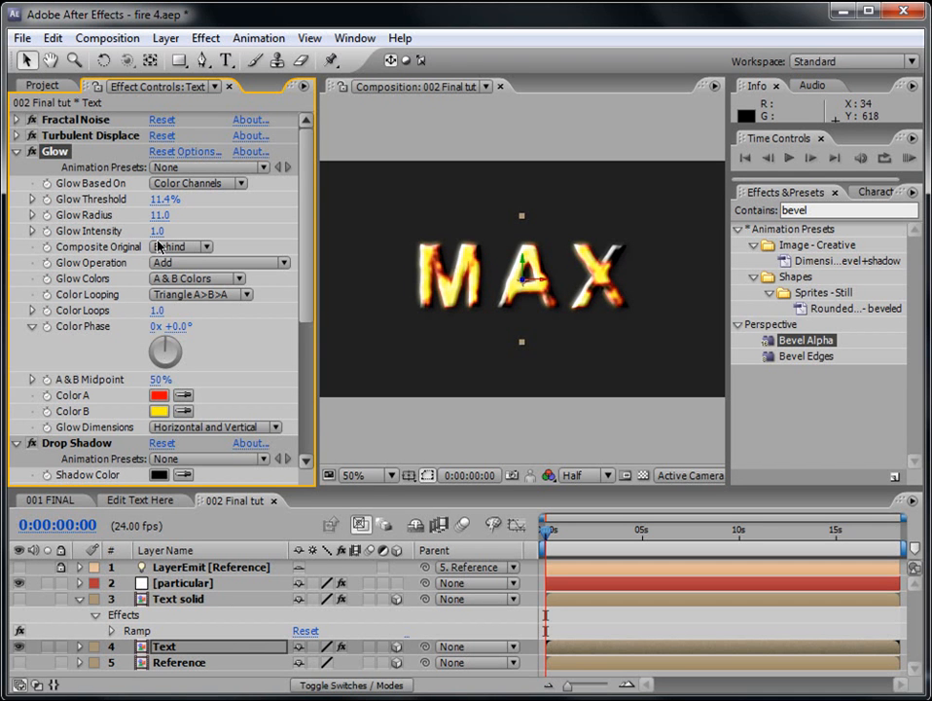
mouse_move(157, 230)
mouse_down()
mouse_move(122, 231)
mouse_move(146, 235)
mouse_up()
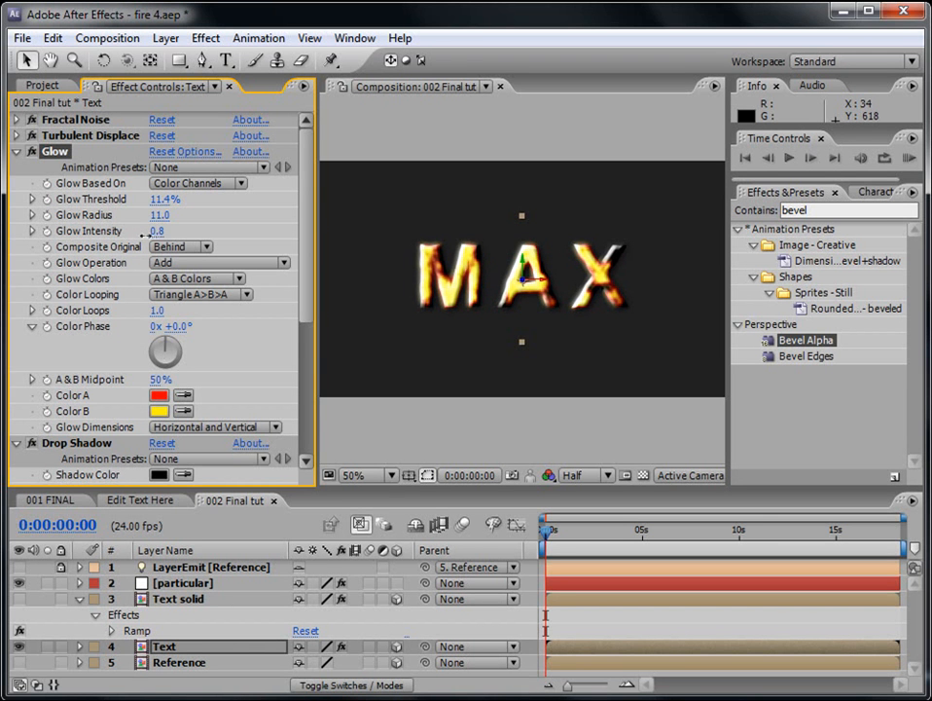
Collapse the Glow, Drop Shadow and Bevel Alpha settings of the Text layer
click(661, 637)
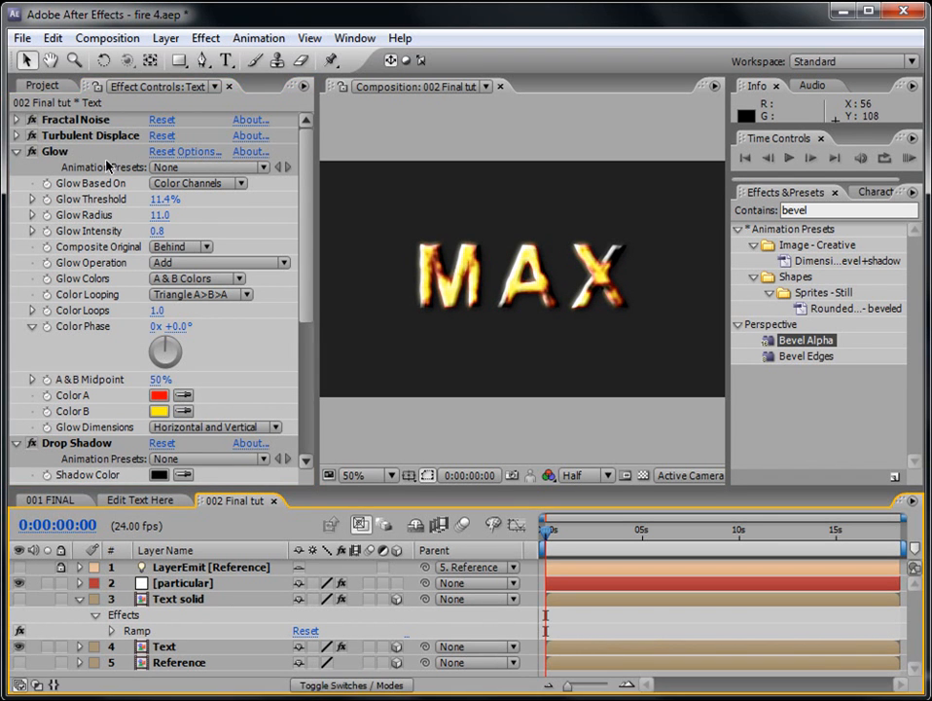
click(17, 153)
click(16, 168)
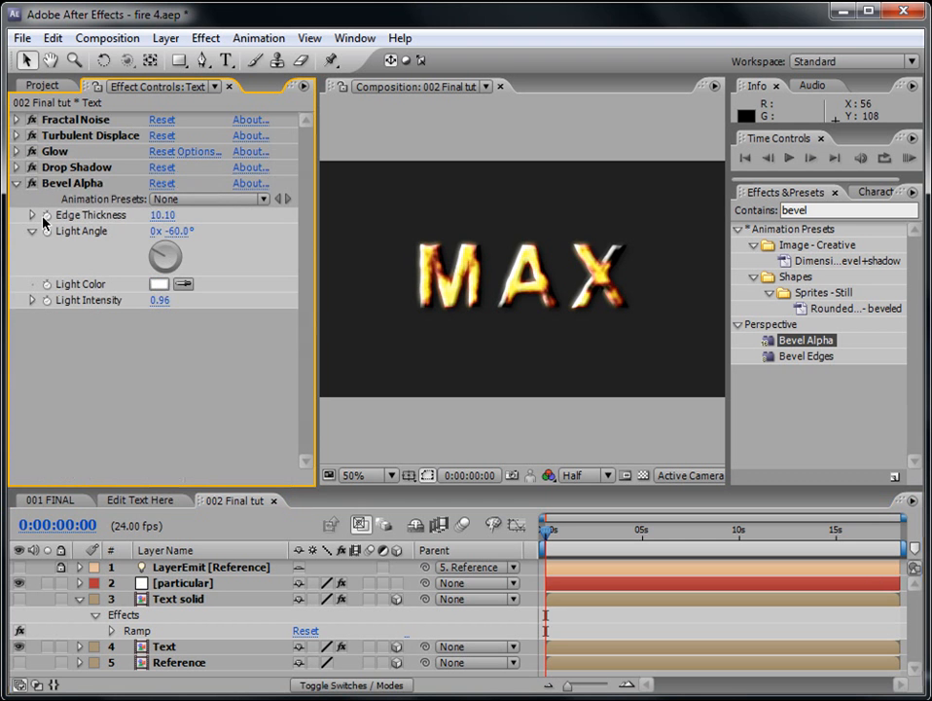
click(59, 185)
click(16, 184)
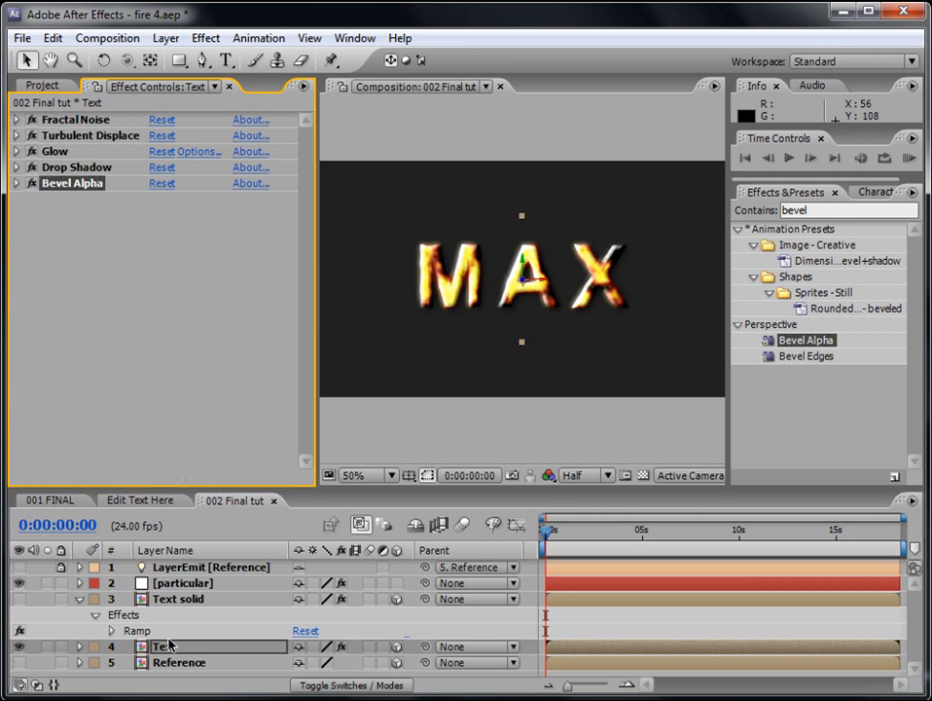
Show the Text solid layer again and apply Bevel Alpha to it with Light Intensity 1.00
click(179, 599)
click(18, 599)
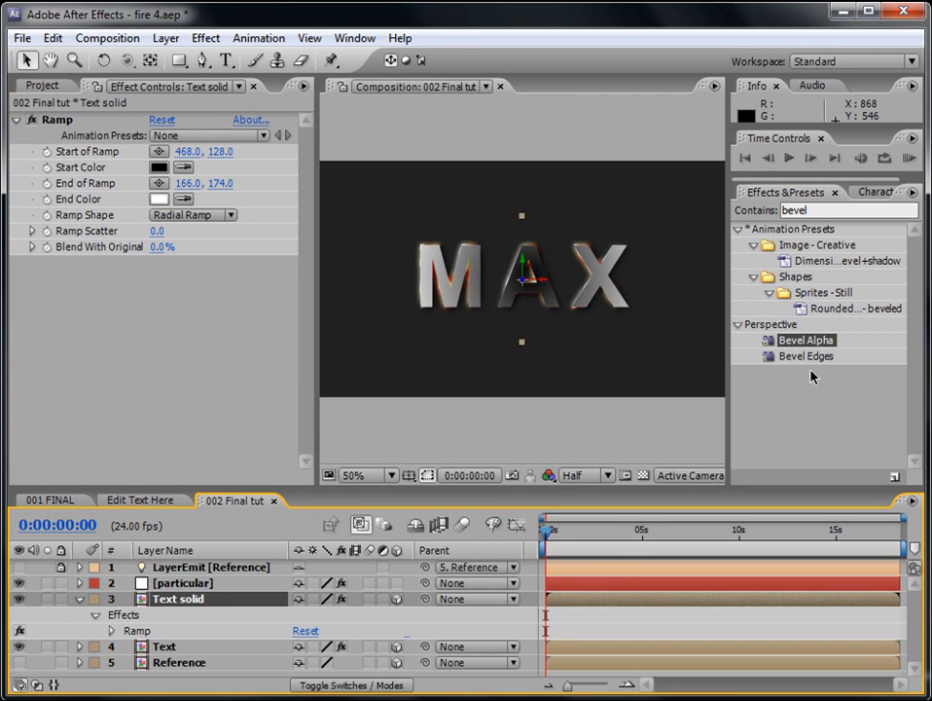
drag(793, 341, 626, 589)
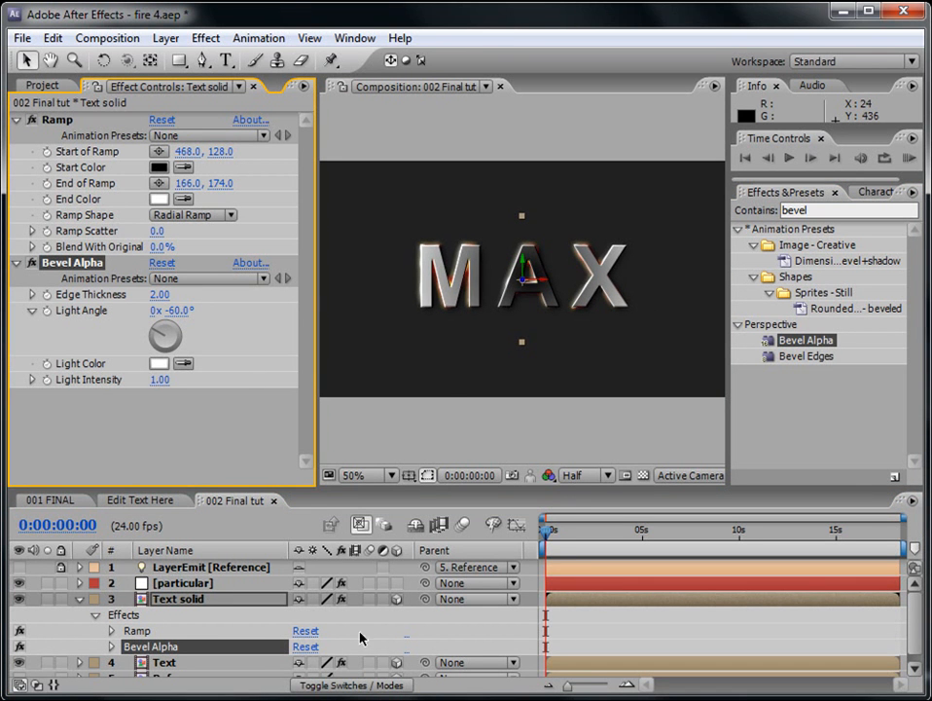
Reveal the Text solid layer's Opacity and keyframe it at 98% at 0:00:00:00
click(195, 600)
key(e)
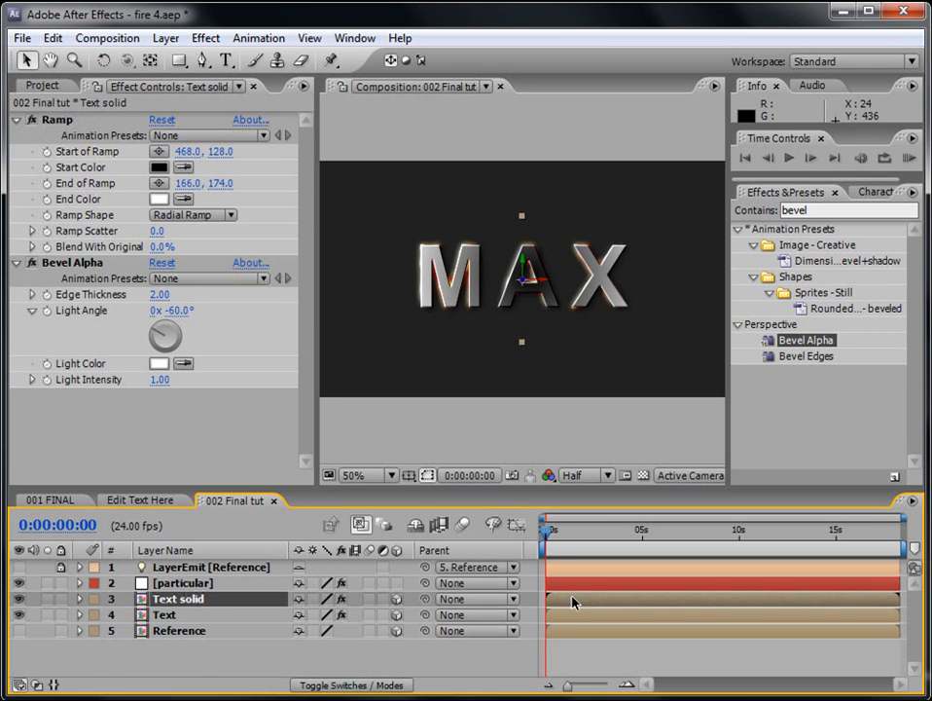
key(t)
drag(295, 615, 122, 629)
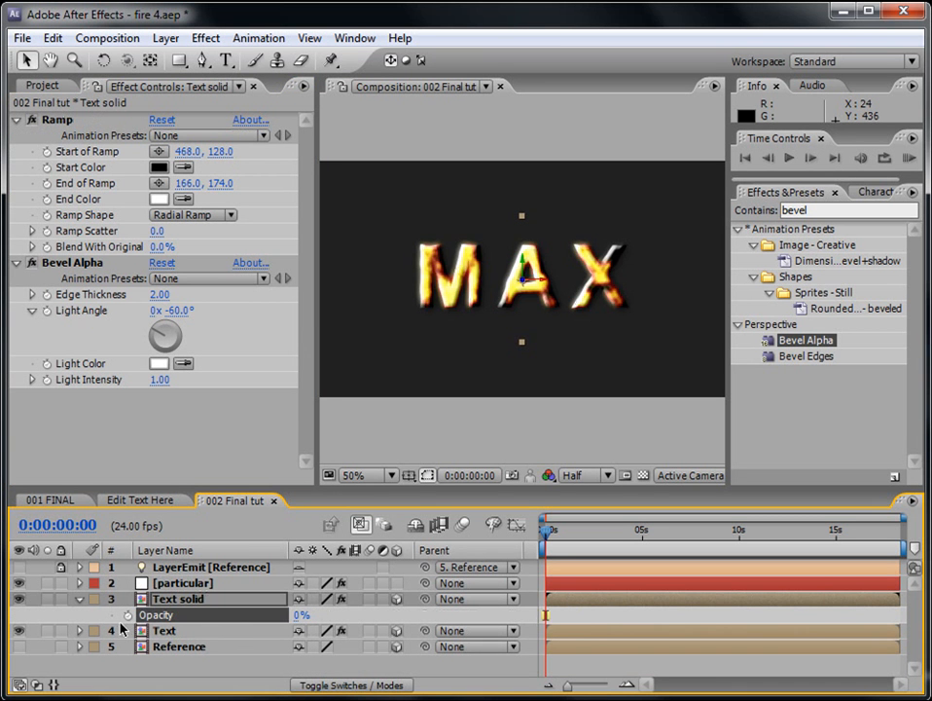
drag(300, 615, 117, 623)
click(129, 615)
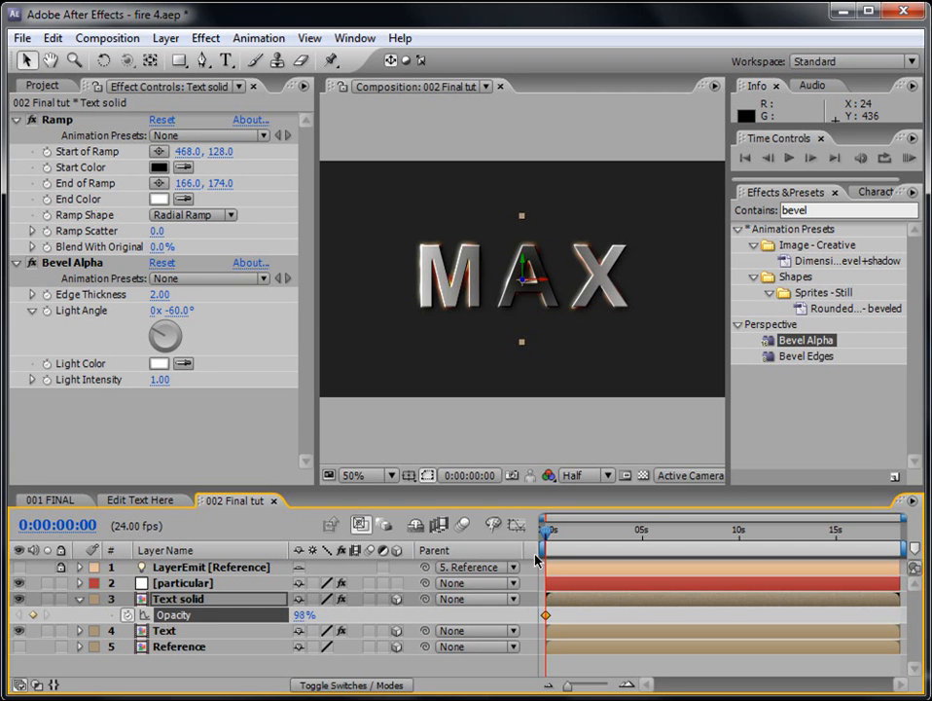
Fade Text solid out with a lower Opacity keyframe at 0:00:00:18 and set its first Opacity keyframe to 100%
click(561, 533)
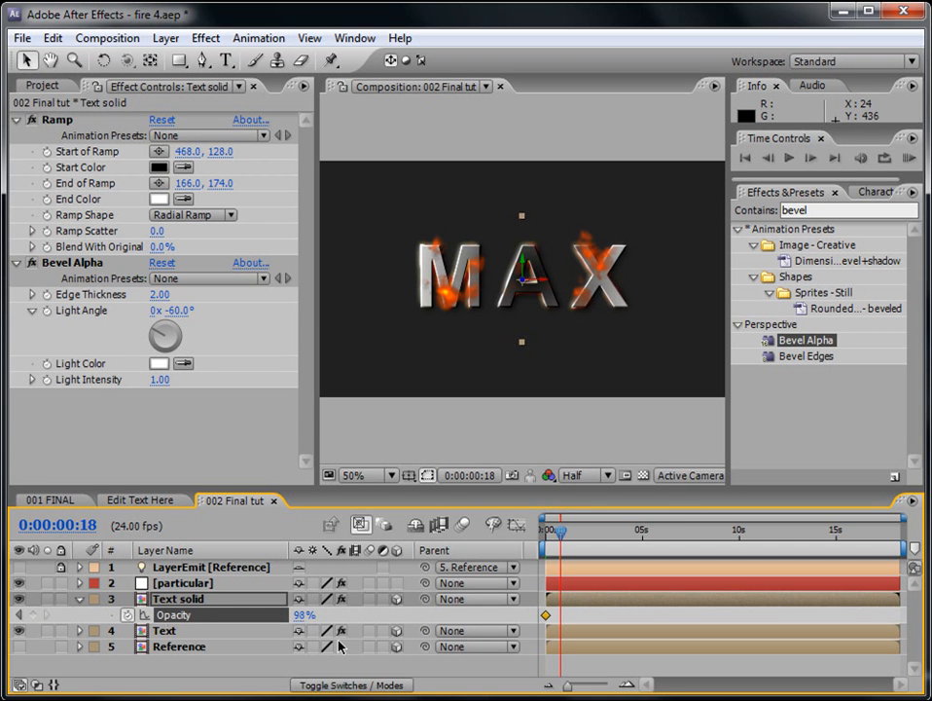
drag(303, 616, 214, 618)
key(Home)
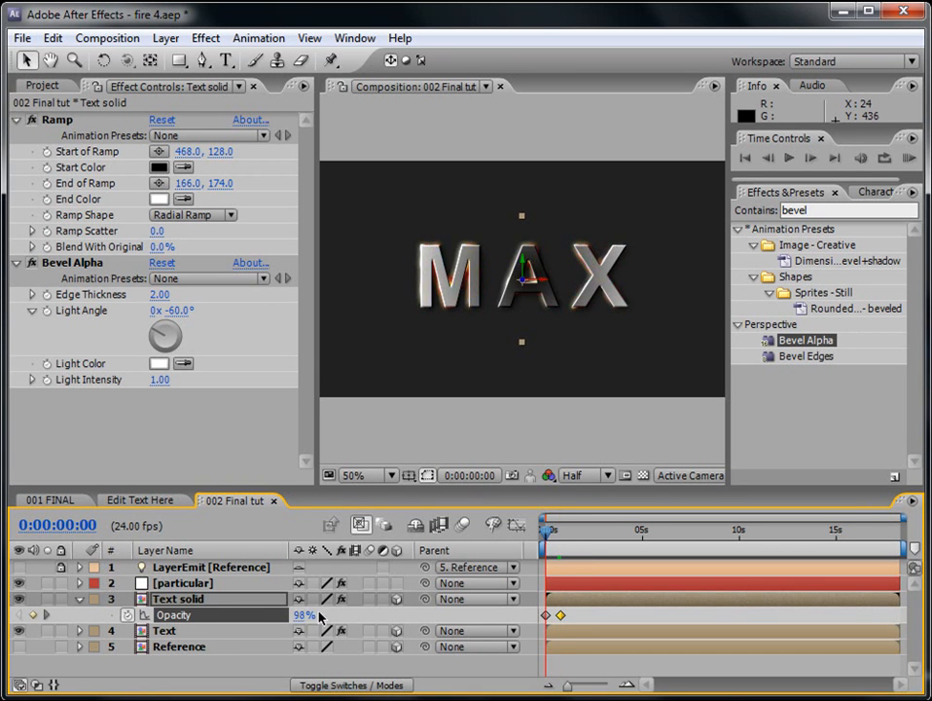
drag(318, 616, 338, 615)
RAM preview the metallic text fading into fire and collapse the Text solid layer's properties
click(910, 159)
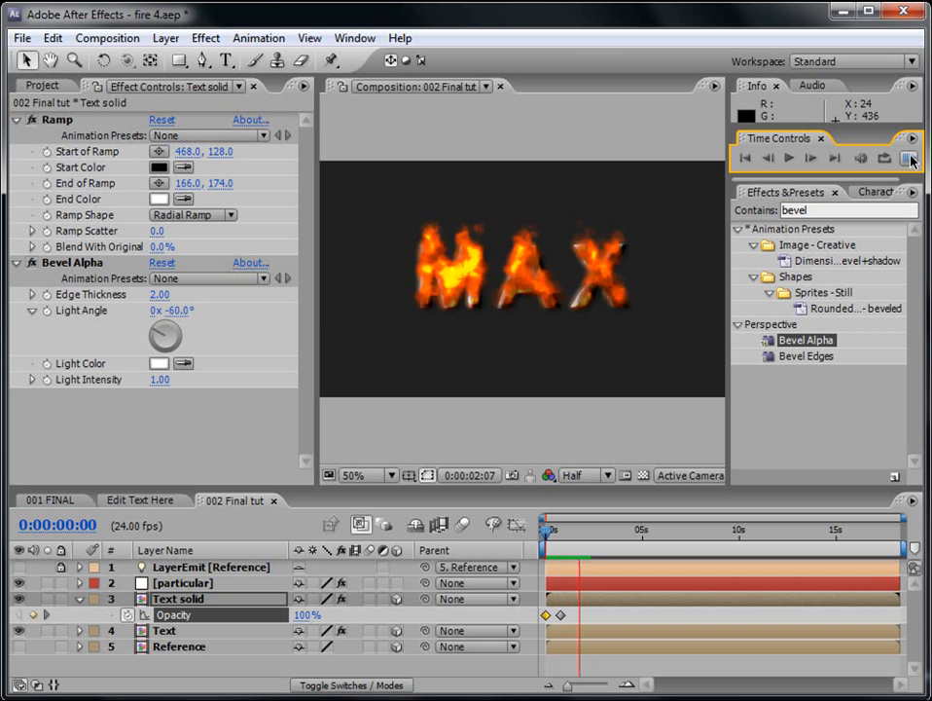
click(911, 160)
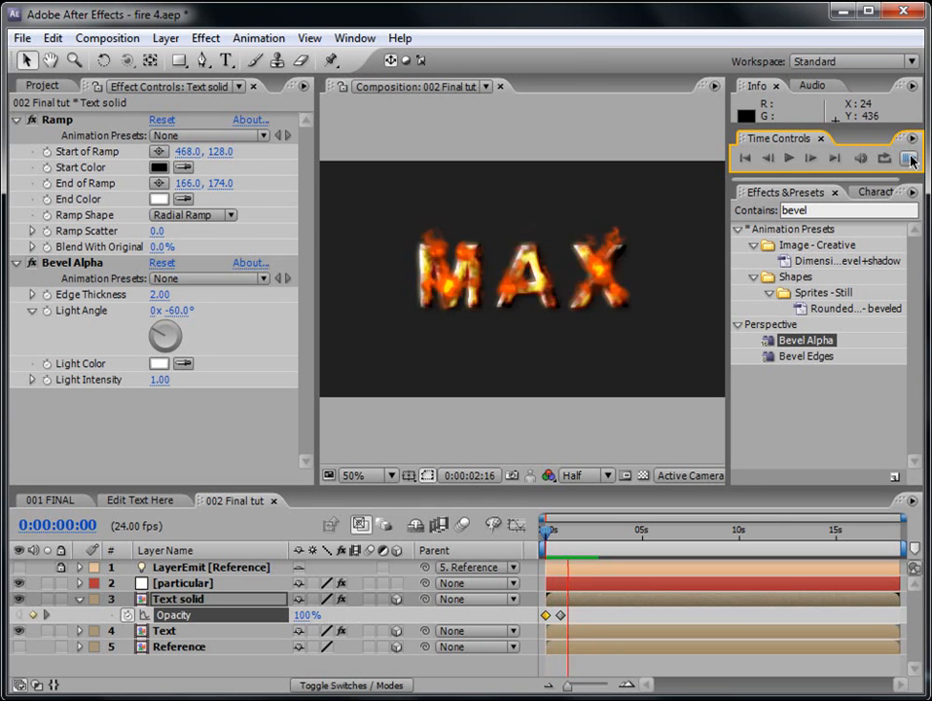
click(911, 160)
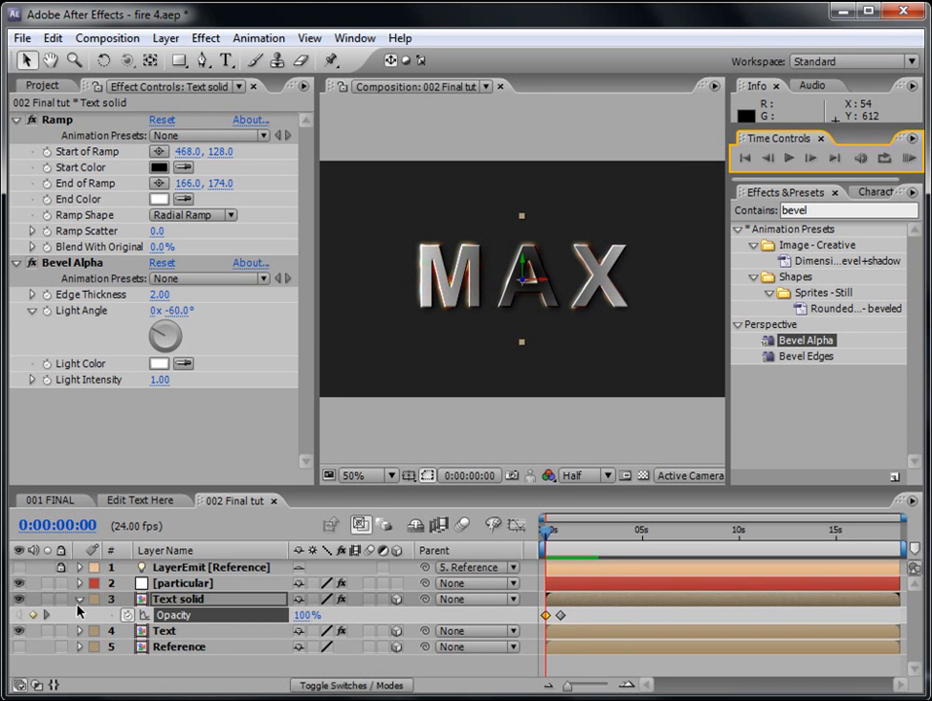
click(77, 599)
click(93, 654)
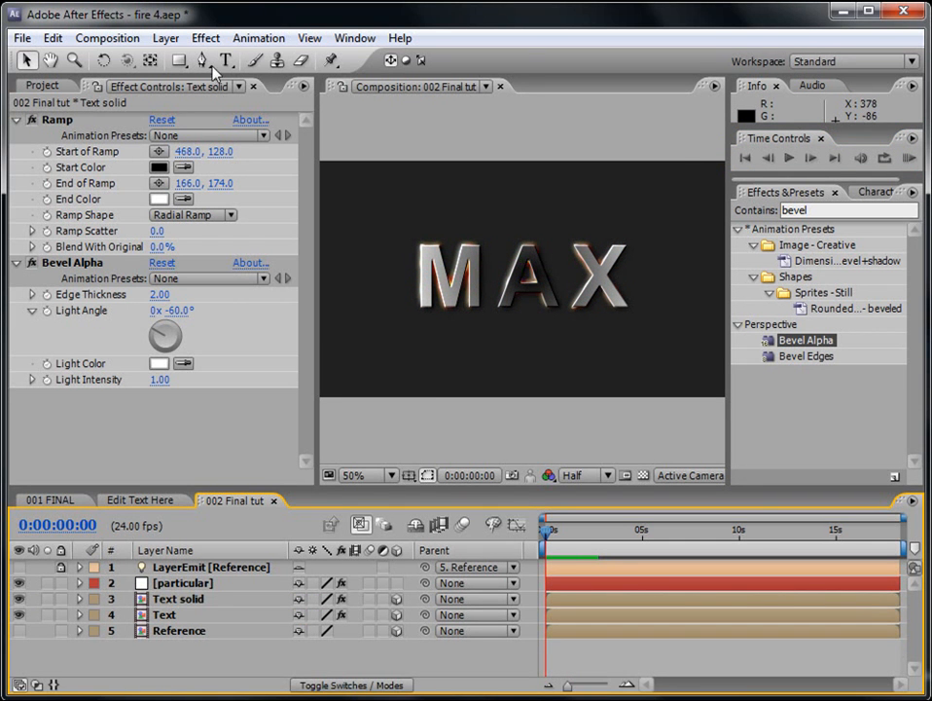
Create a black 900 × 506 solid named BG and place it at the very bottom of the layer stack
click(166, 38)
mouse_move(137, 61)
click(487, 80)
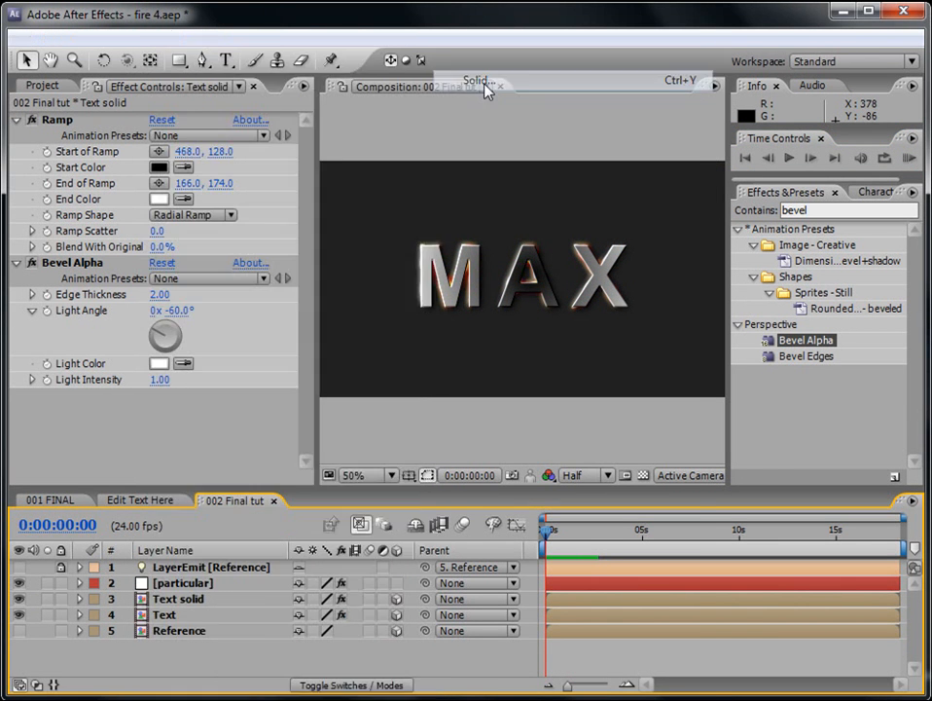
click(399, 452)
click(236, 479)
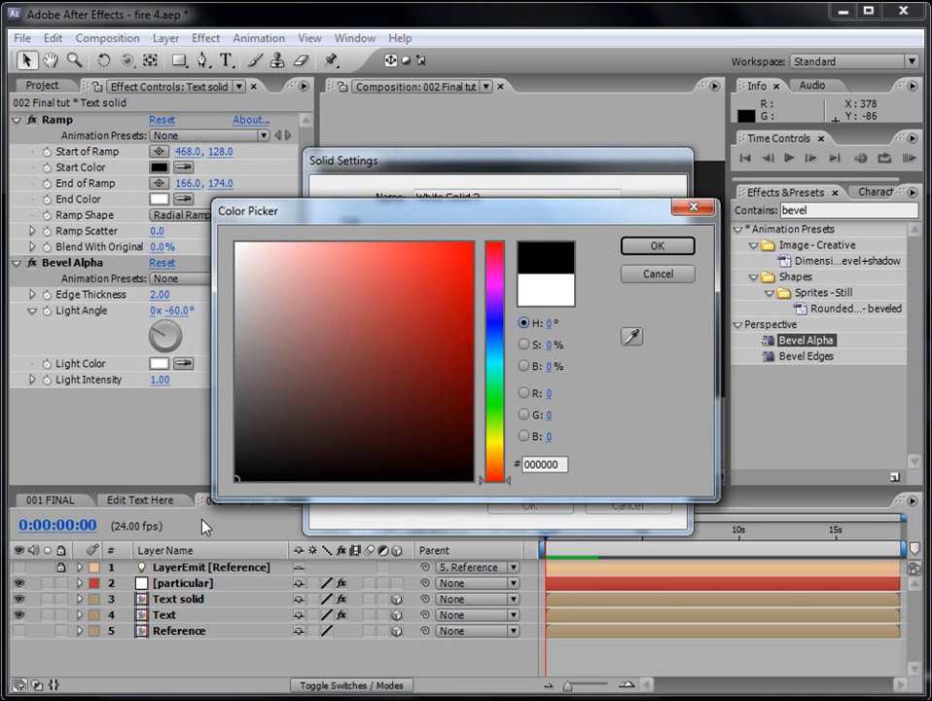
click(658, 246)
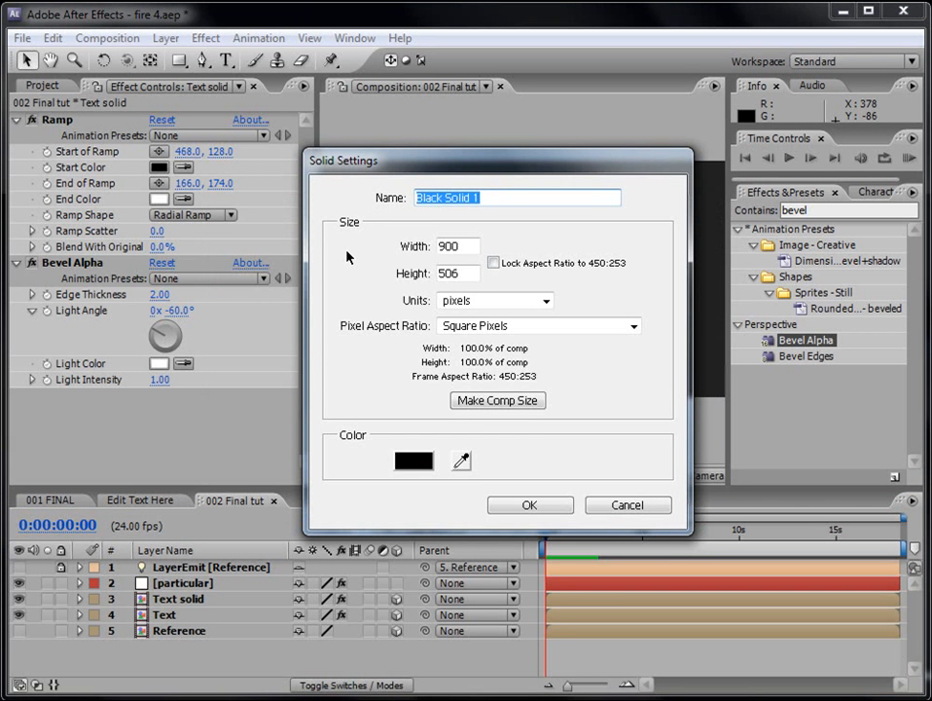
text(BG)
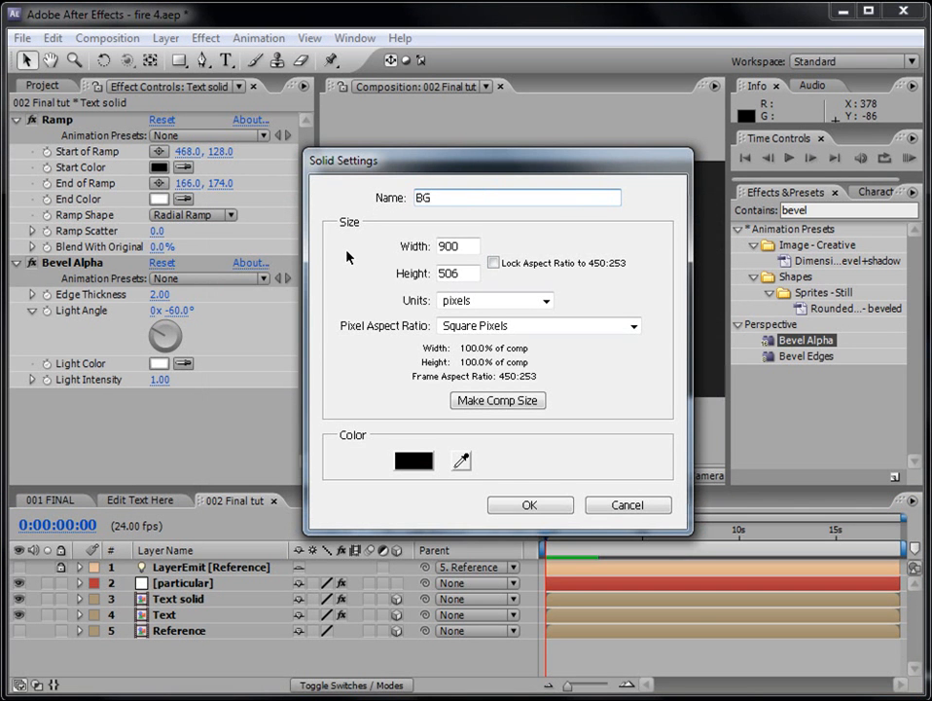
click(530, 505)
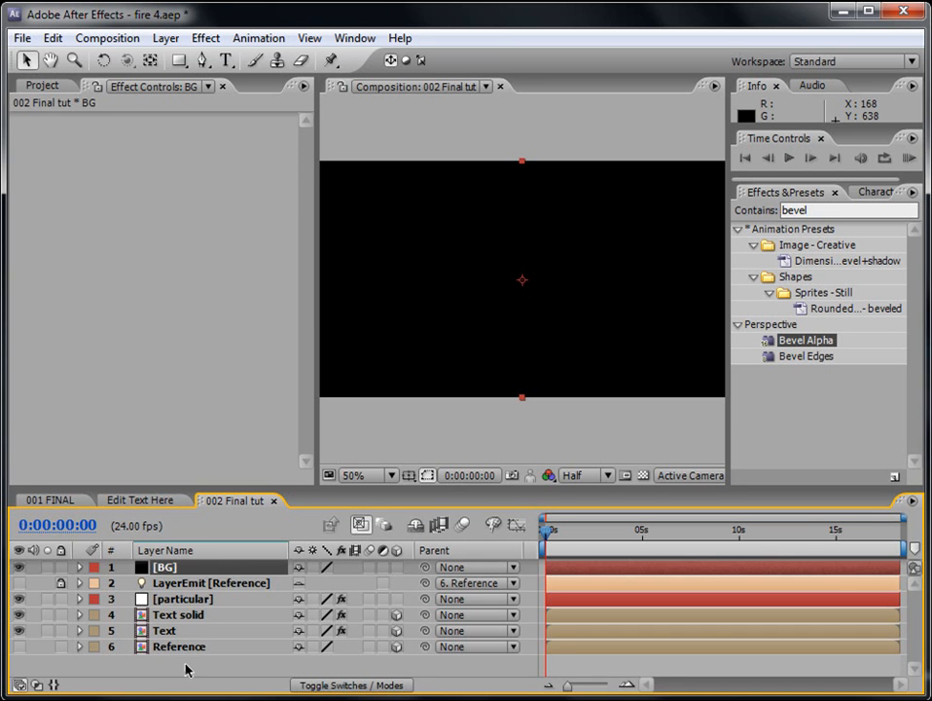
drag(178, 589, 167, 658)
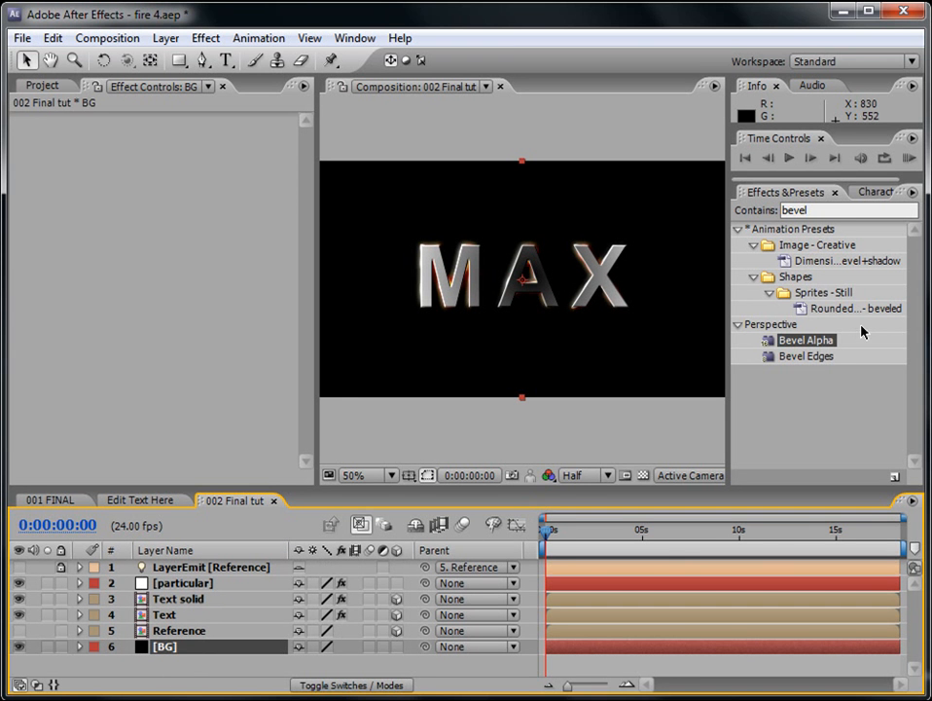
Apply Fractal Noise to the BG layer and lower its Brightness to -54.0
drag(815, 211, 748, 218)
text(f)
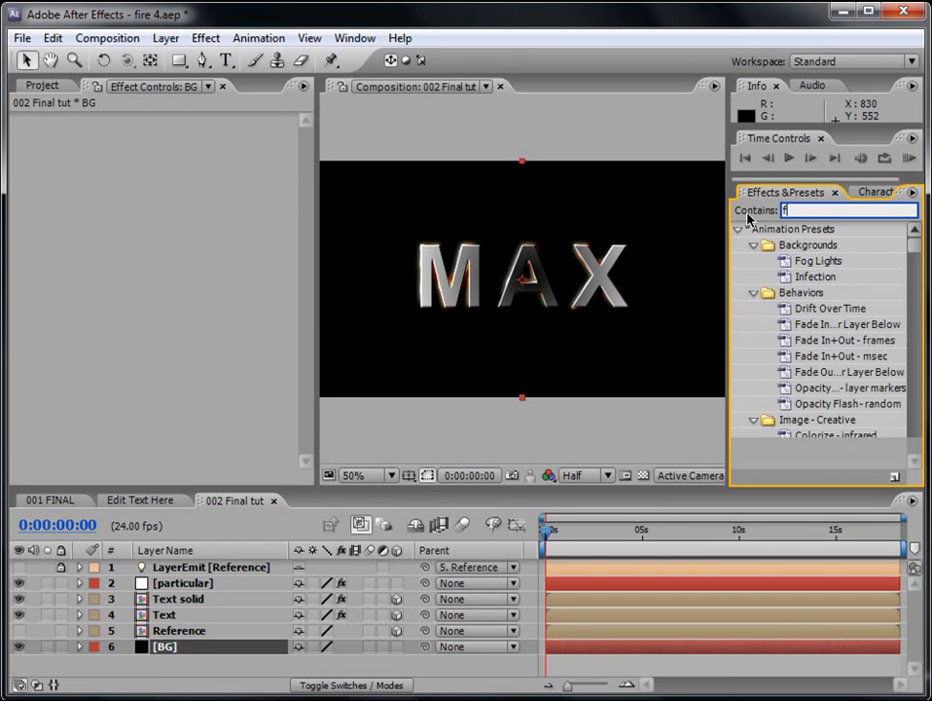
text(rac)
drag(820, 327, 597, 647)
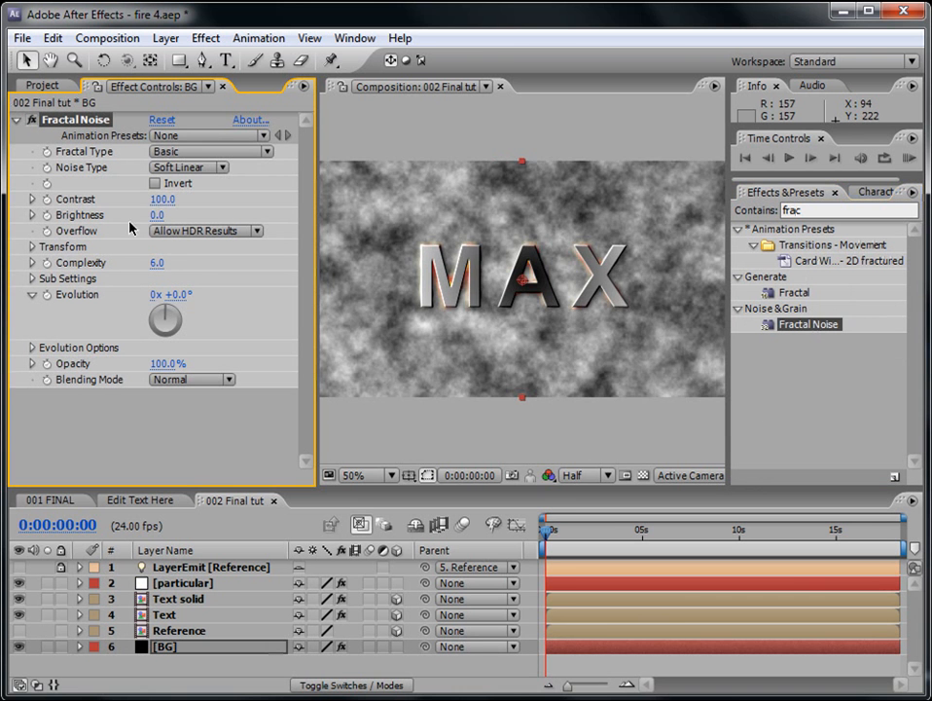
drag(153, 216, 109, 219)
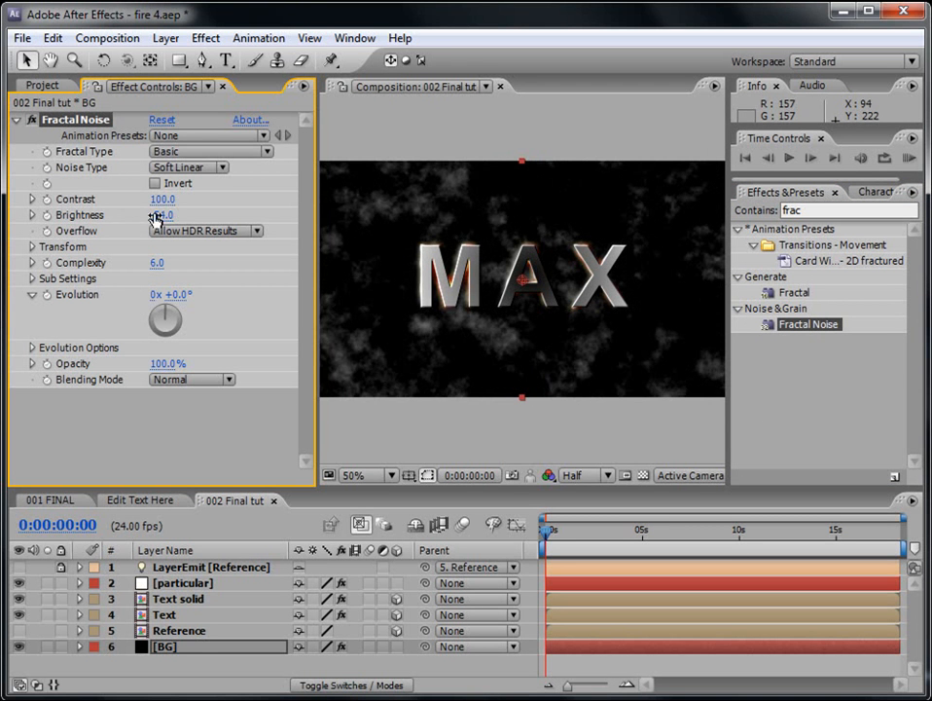
Change BG's Fractal Type to Dynamic, trying Turbulent Smooth first and keeping the Soft Linear noise type
click(181, 167)
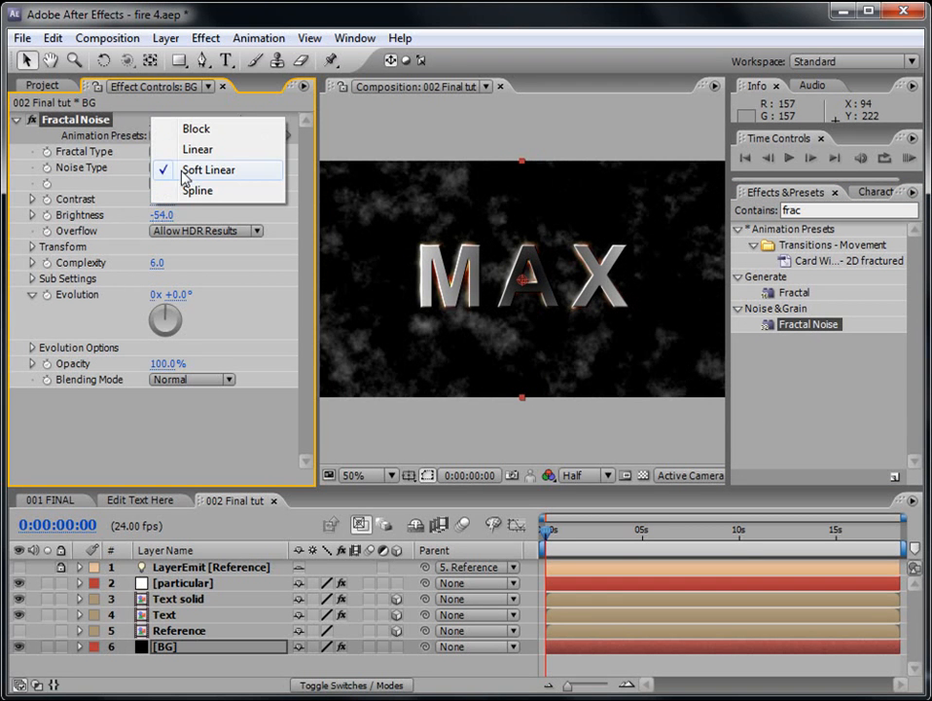
click(182, 172)
click(188, 157)
click(192, 185)
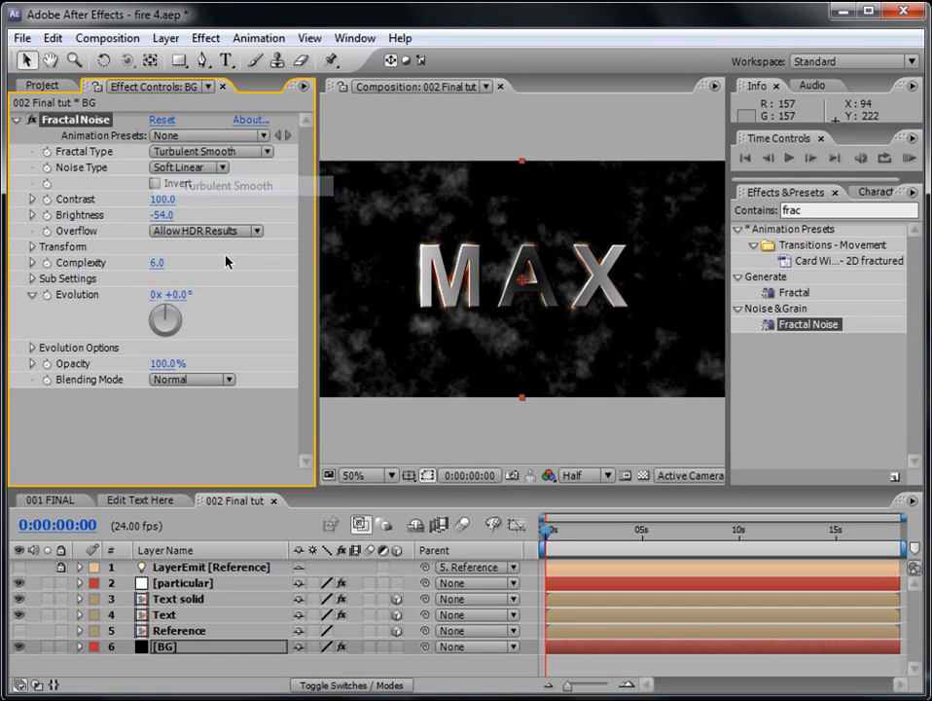
click(206, 153)
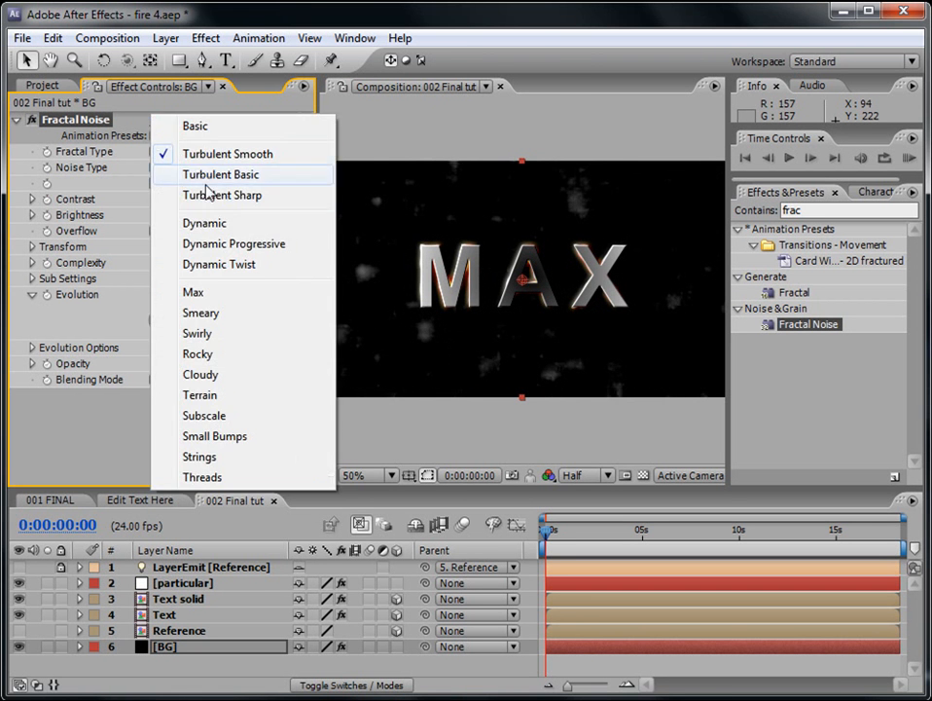
click(210, 223)
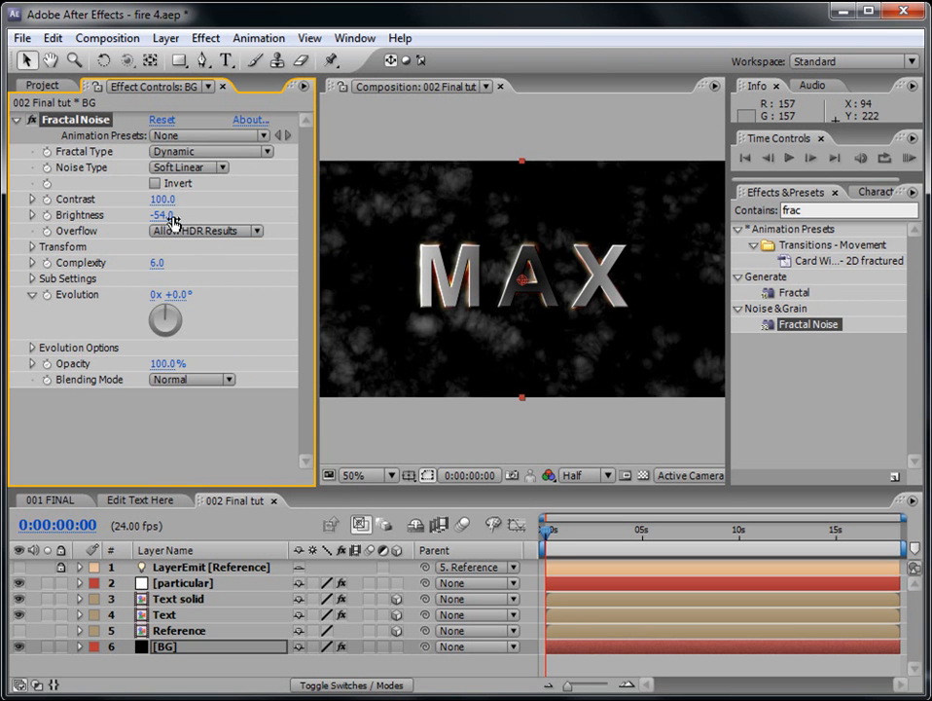
Set the Fractal Noise Contrast to 61.0 and Brightness to -51.0, and enlarge the composition view
mouse_move(165, 205)
mouse_down()
mouse_move(121, 198)
mouse_move(157, 215)
mouse_up()
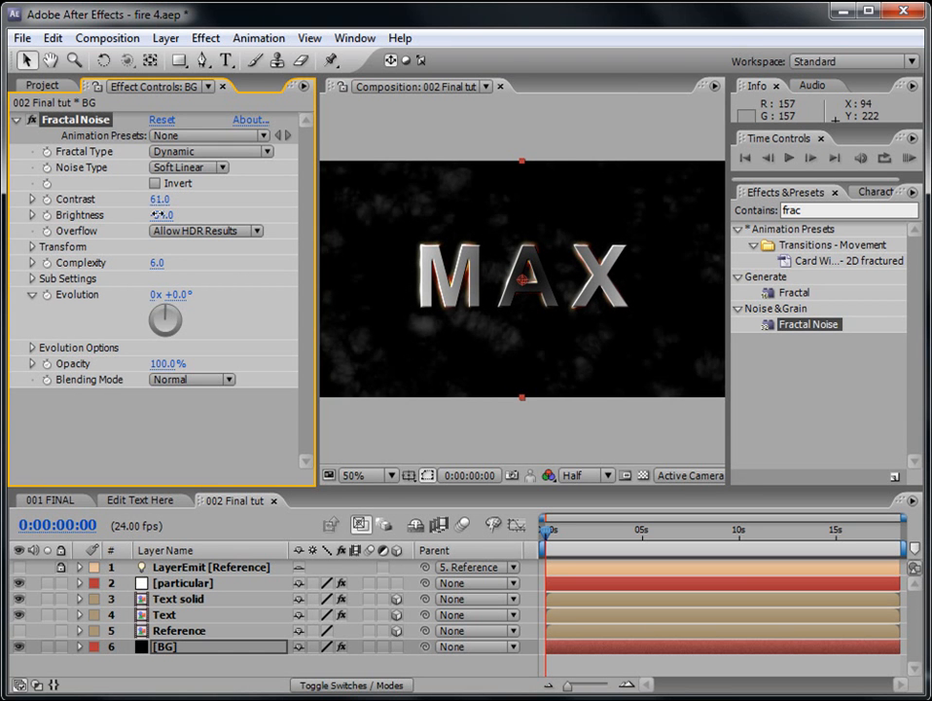
drag(317, 214, 200, 212)
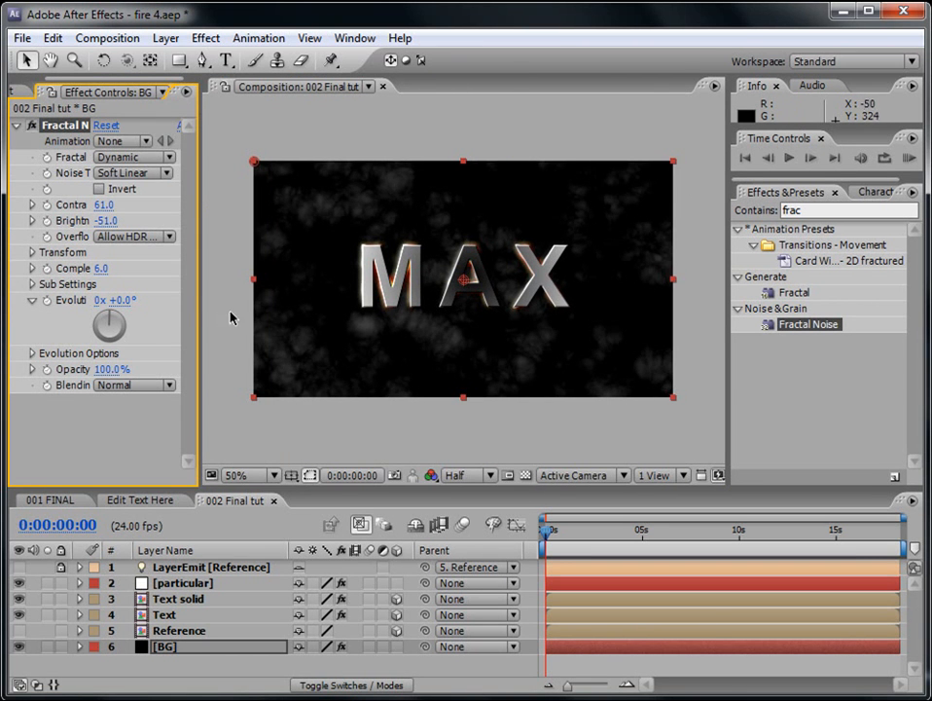
drag(198, 323, 254, 321)
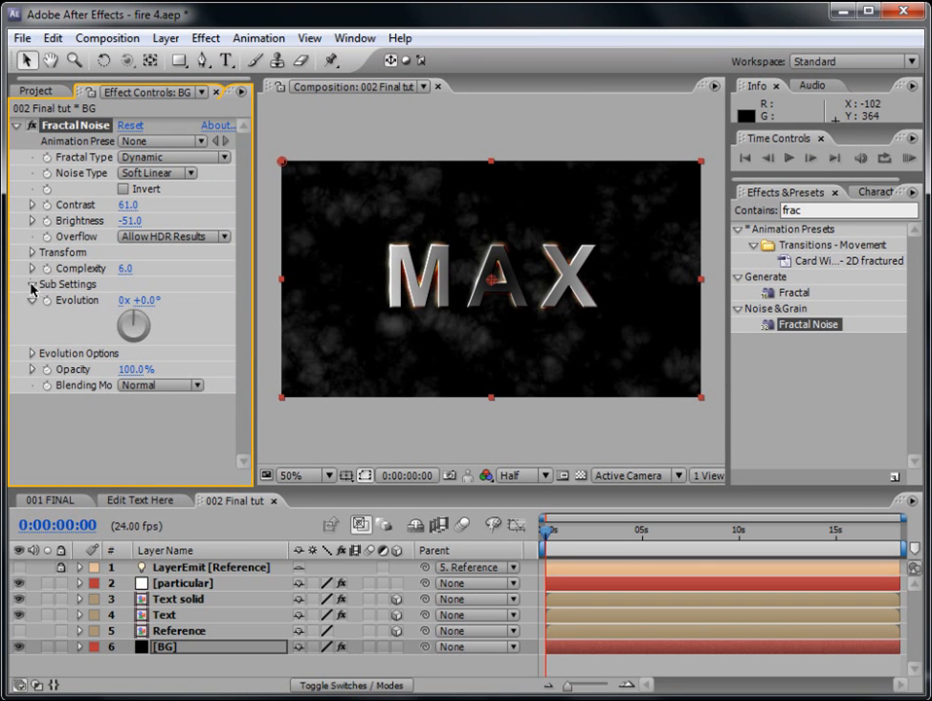
Keyframe the noise's Sub Offset from 0.0, -33.0 at 0:00:00:00 to 0.0, -155.0 at 0:00:09:02 and RAM preview it
click(32, 288)
drag(152, 332, 124, 332)
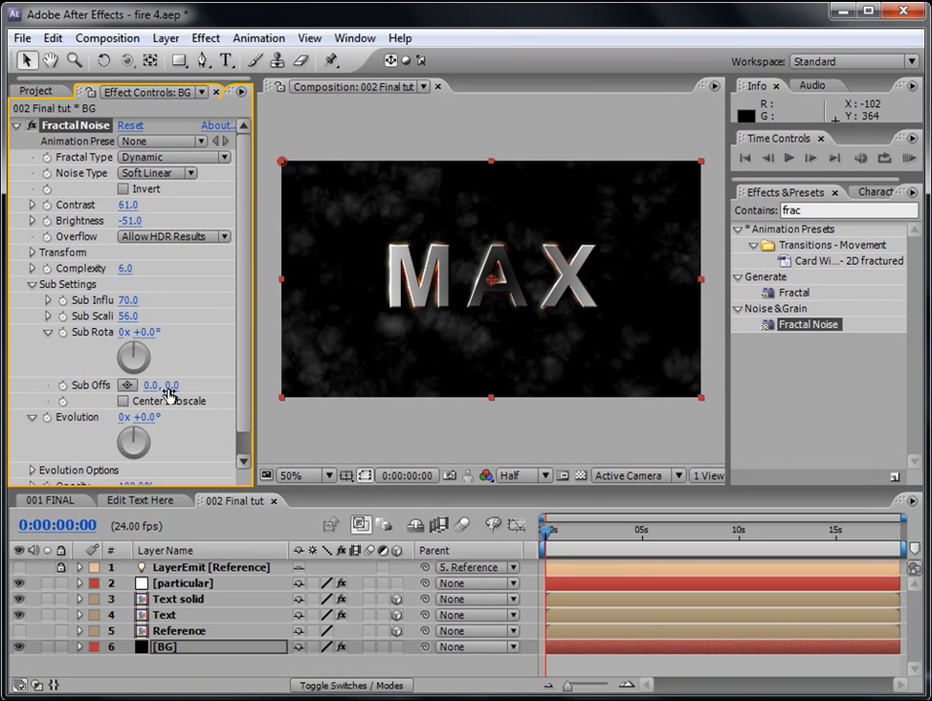
drag(173, 385, 139, 386)
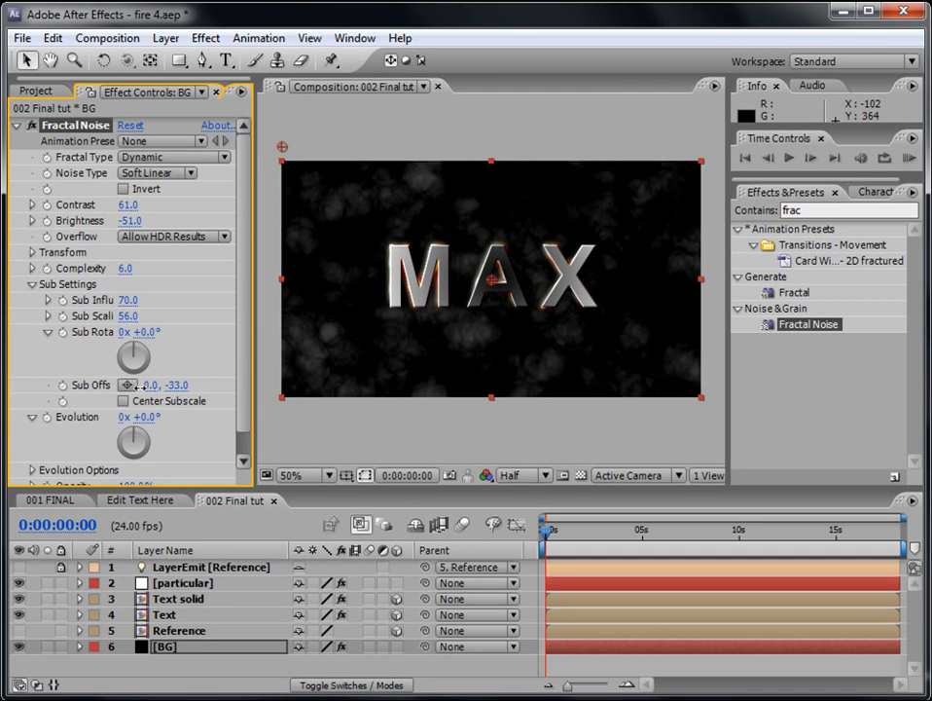
click(63, 385)
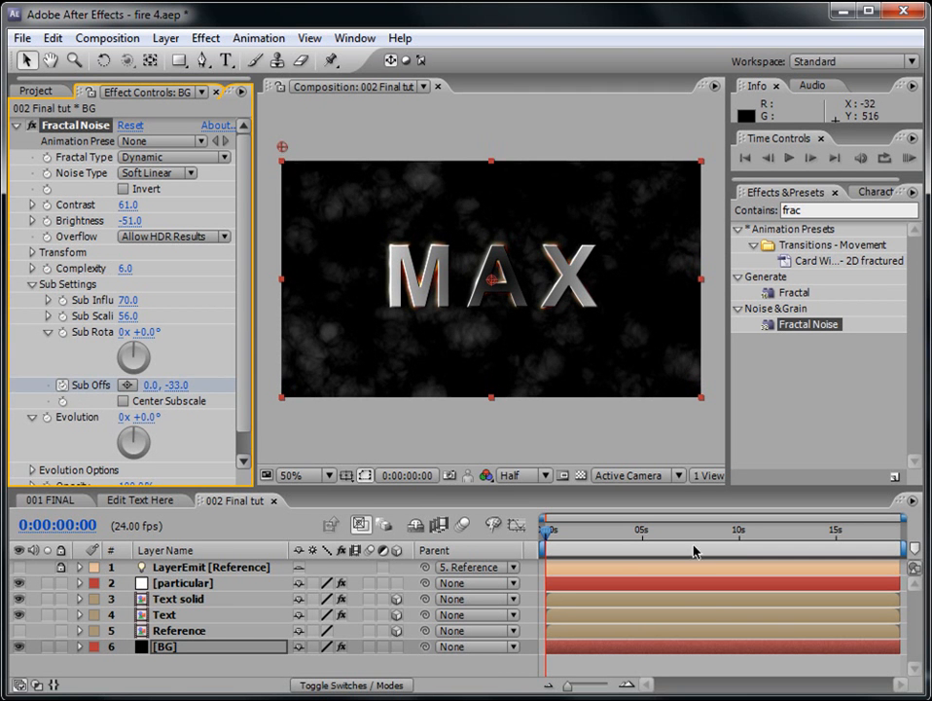
click(721, 530)
drag(178, 386, 80, 385)
click(908, 159)
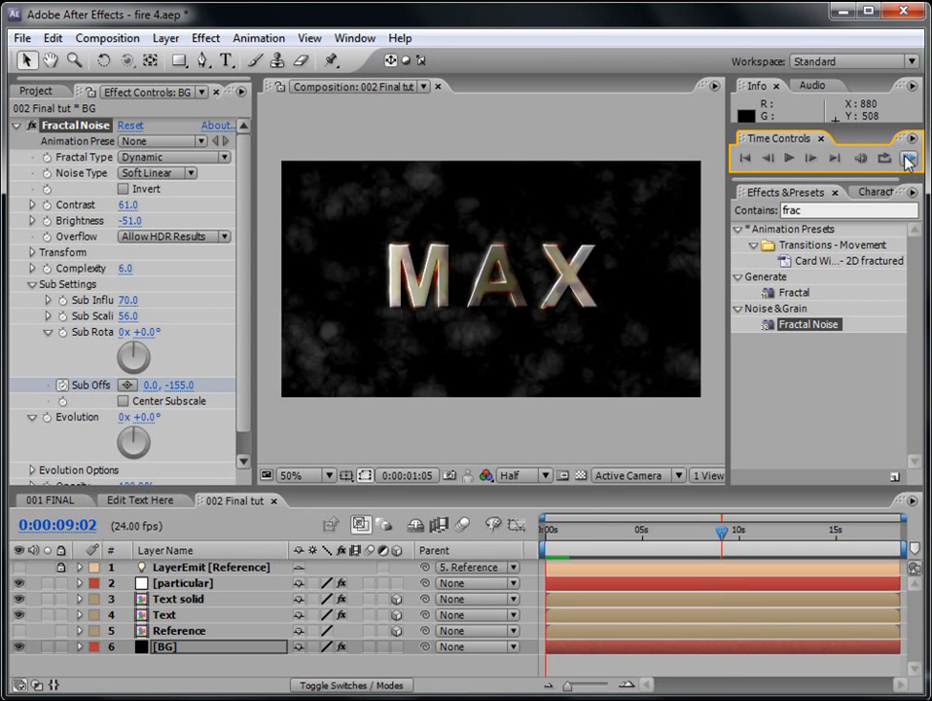
click(907, 160)
Animate the Fractal Noise Evolution with the expression time*150 and RAM preview the moving background
click(561, 533)
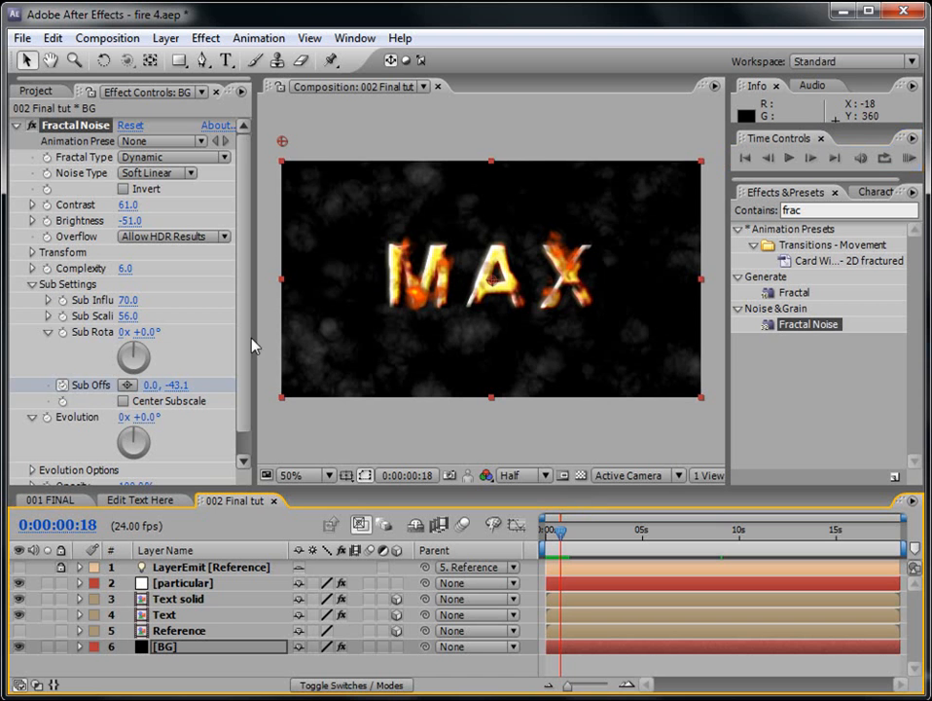
alt+click(46, 417)
text(time*150)
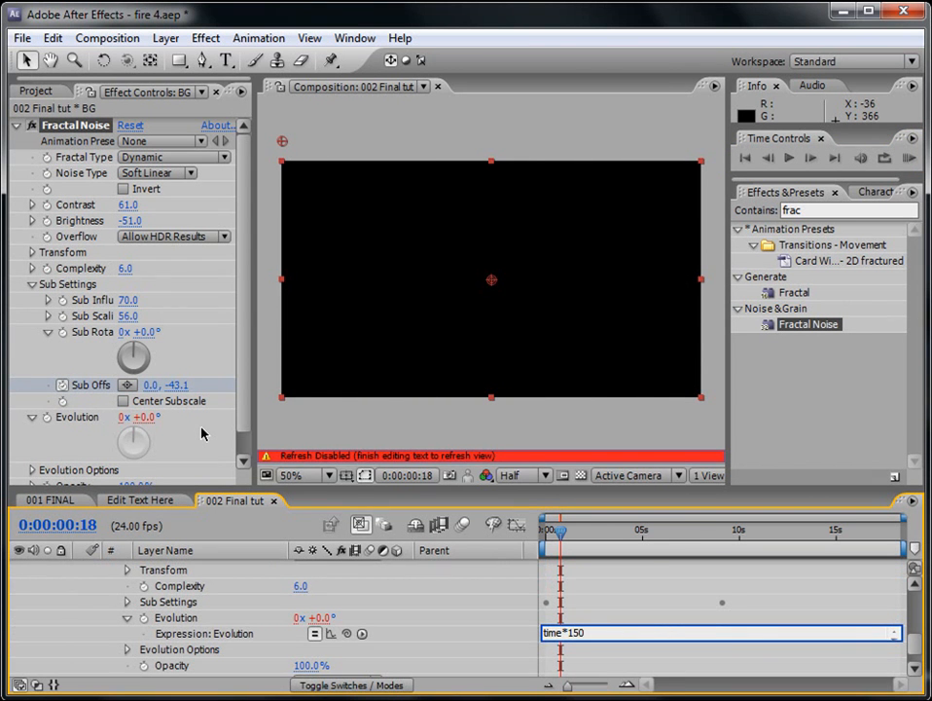
click(658, 584)
click(910, 157)
key(space)
key(space)
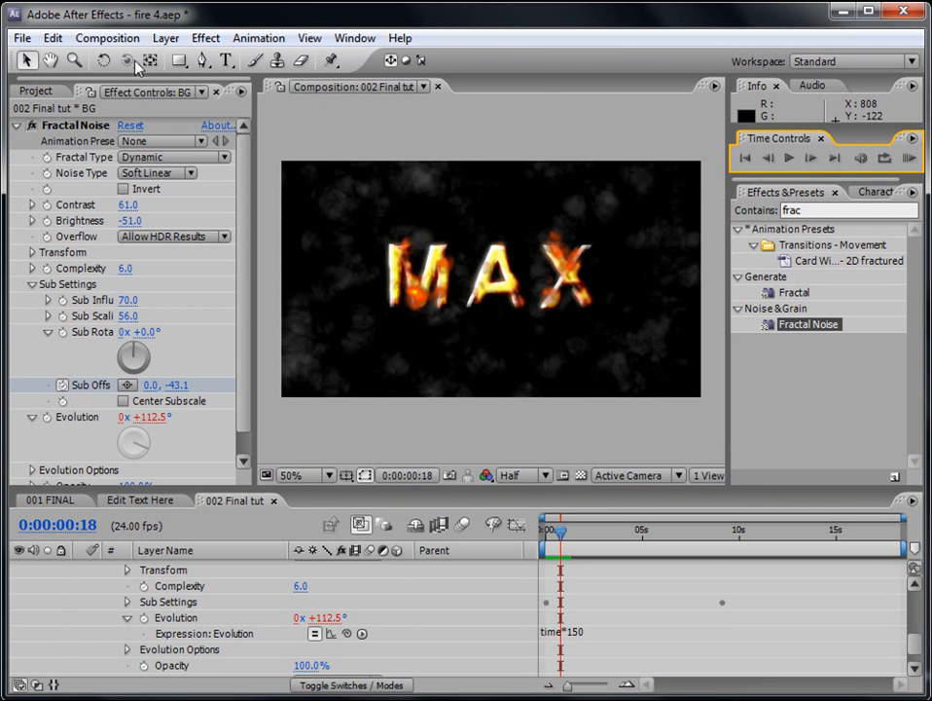
key(g)
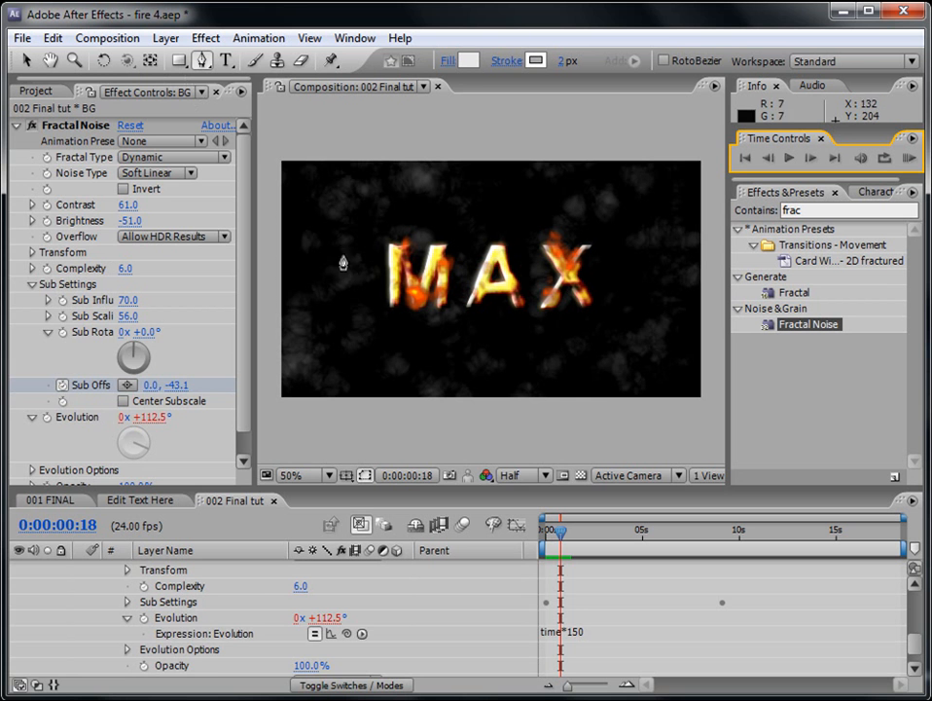
click(332, 253)
drag(389, 209, 444, 208)
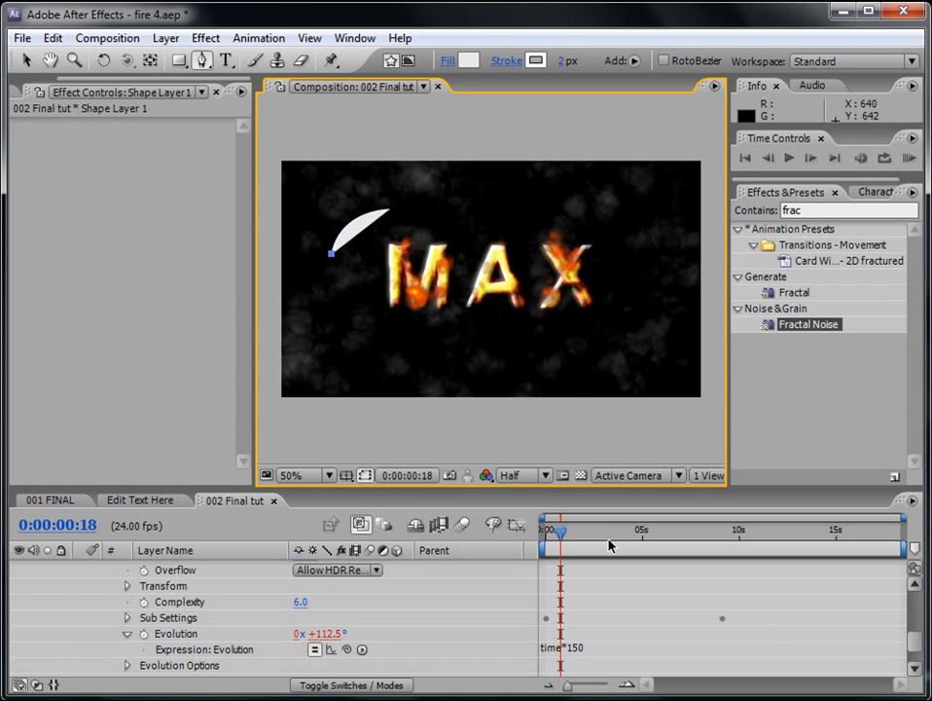
key(ctrl+z)
scroll(915, 650, up, 5)
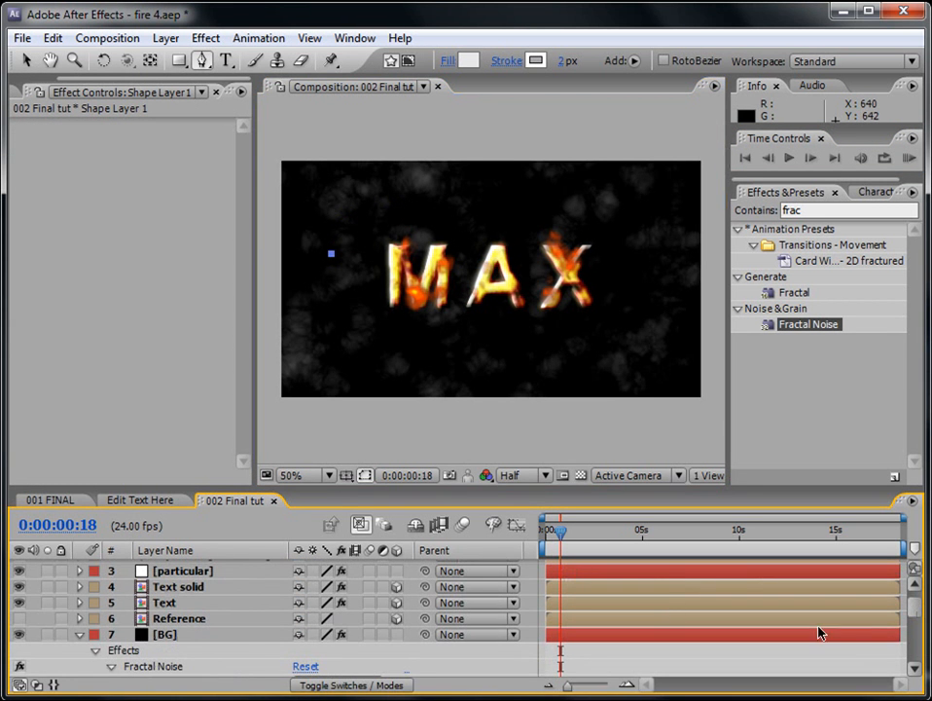
scroll(921, 613, up, 2)
key(Delete)
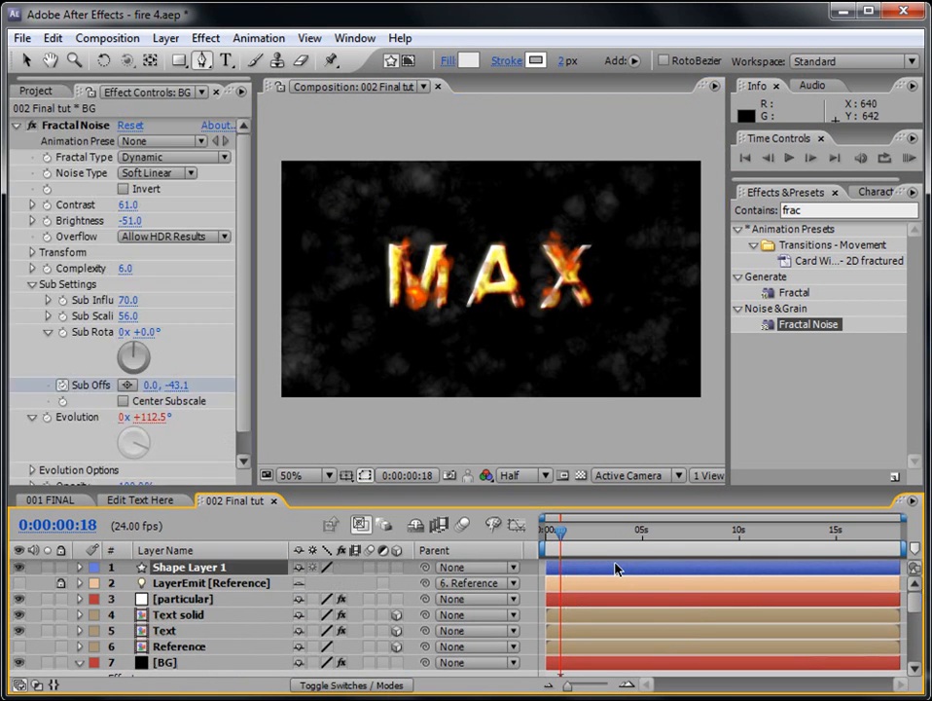
Draw a closed, curved Pen mask on the BG layer that loosely surrounds the MAX text
click(175, 646)
click(319, 259)
drag(393, 202, 458, 203)
mouse_move(565, 198)
mouse_down()
mouse_move(631, 207)
mouse_move(657, 292)
mouse_up()
click(621, 352)
drag(552, 345, 499, 359)
click(468, 366)
drag(352, 348, 346, 310)
drag(319, 258, 321, 202)
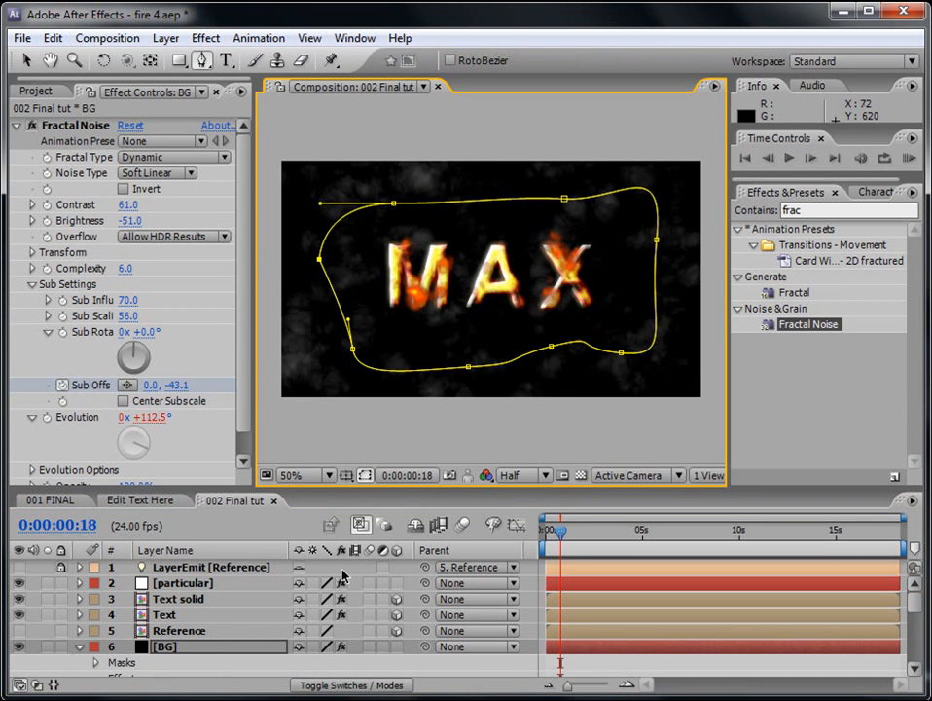
Reveal the BG layer's Mask 1 and invert it
mouse_move(920, 606)
mouse_down()
mouse_move(918, 624)
mouse_move(917, 608)
mouse_up()
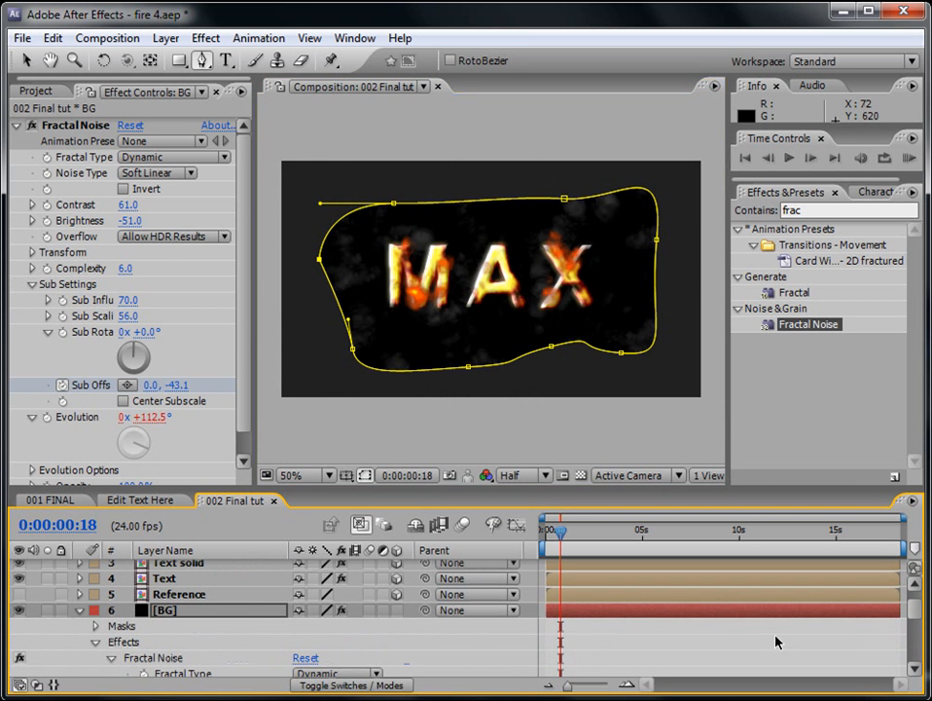
key(m)
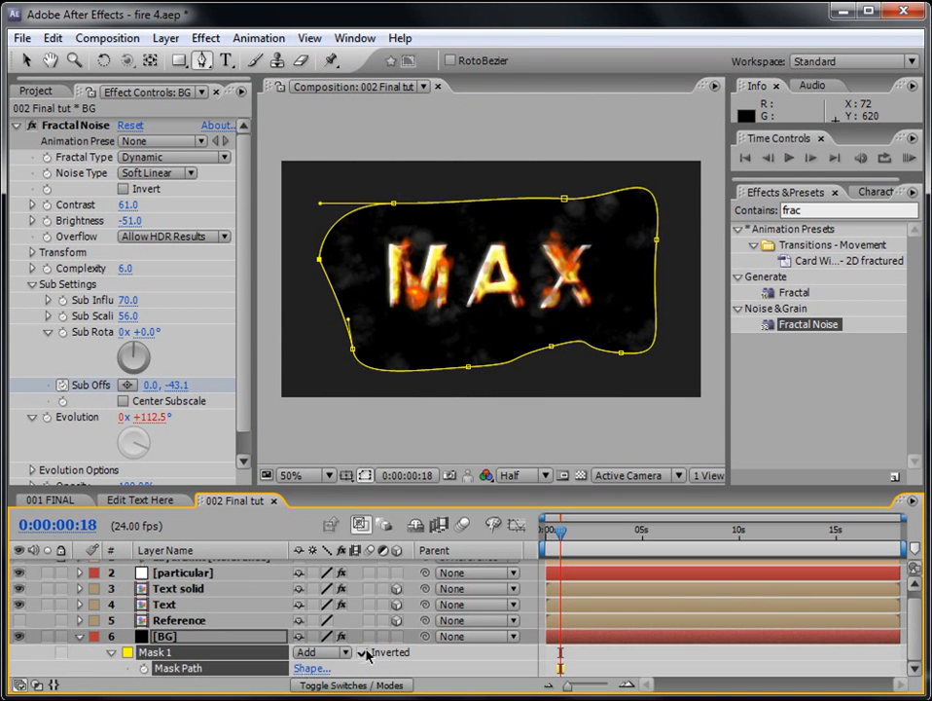
click(364, 653)
Set Mask 1's Mask Feather to 181.0 pixels in a taller timeline, and collapse the BG layer's properties
key(f)
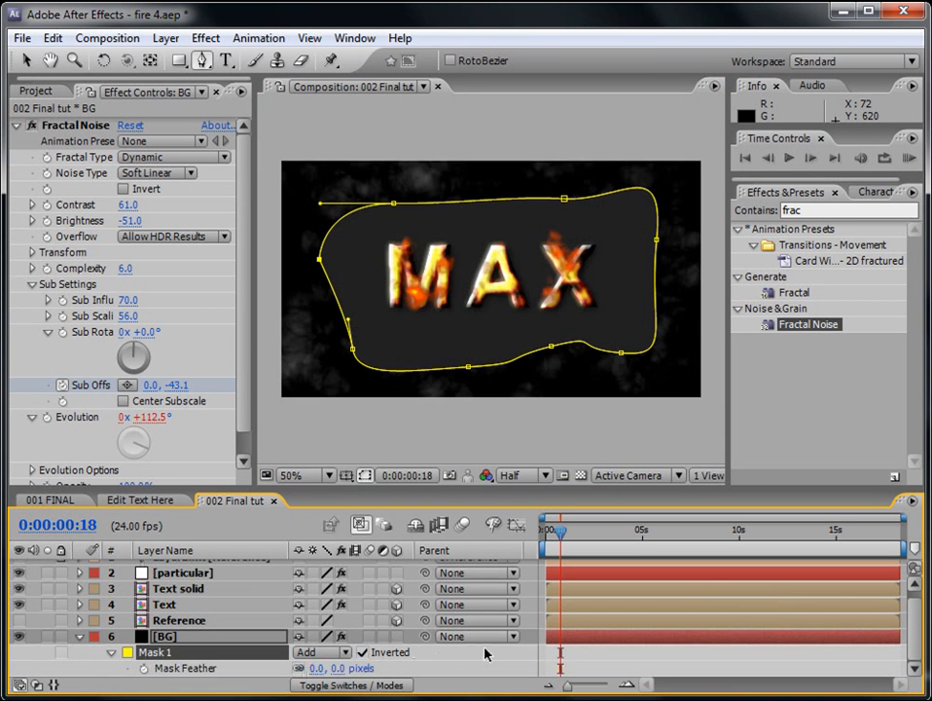
drag(468, 490, 468, 418)
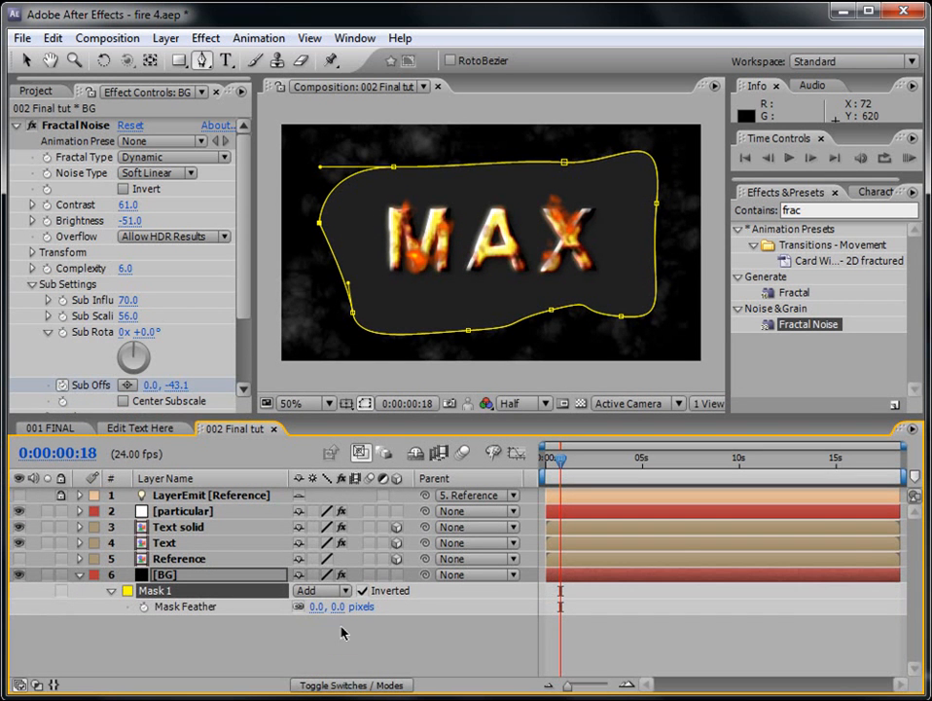
drag(337, 607, 444, 596)
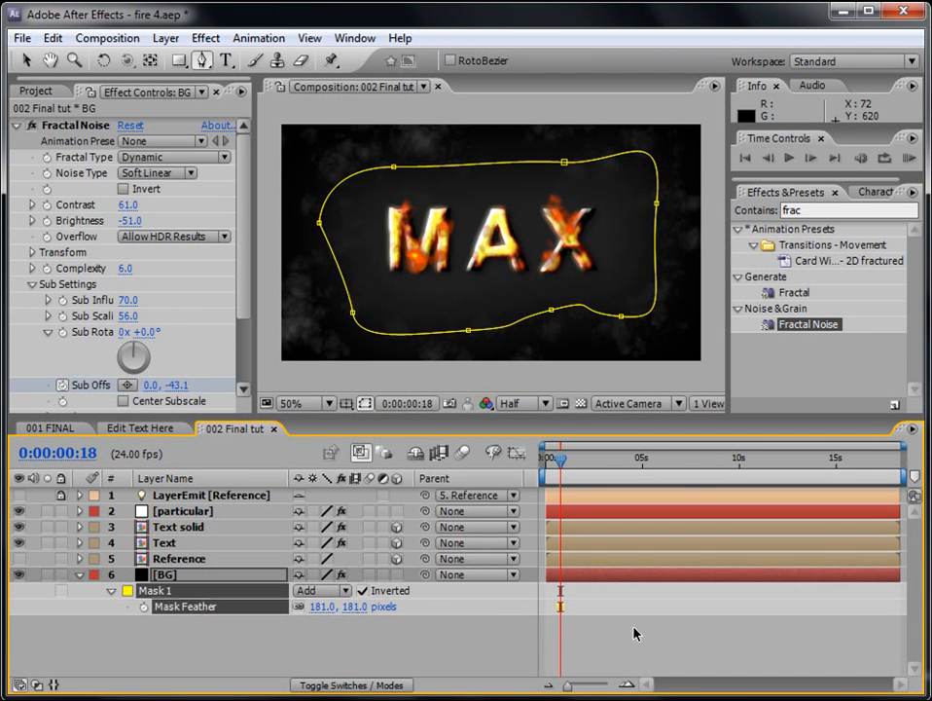
click(653, 654)
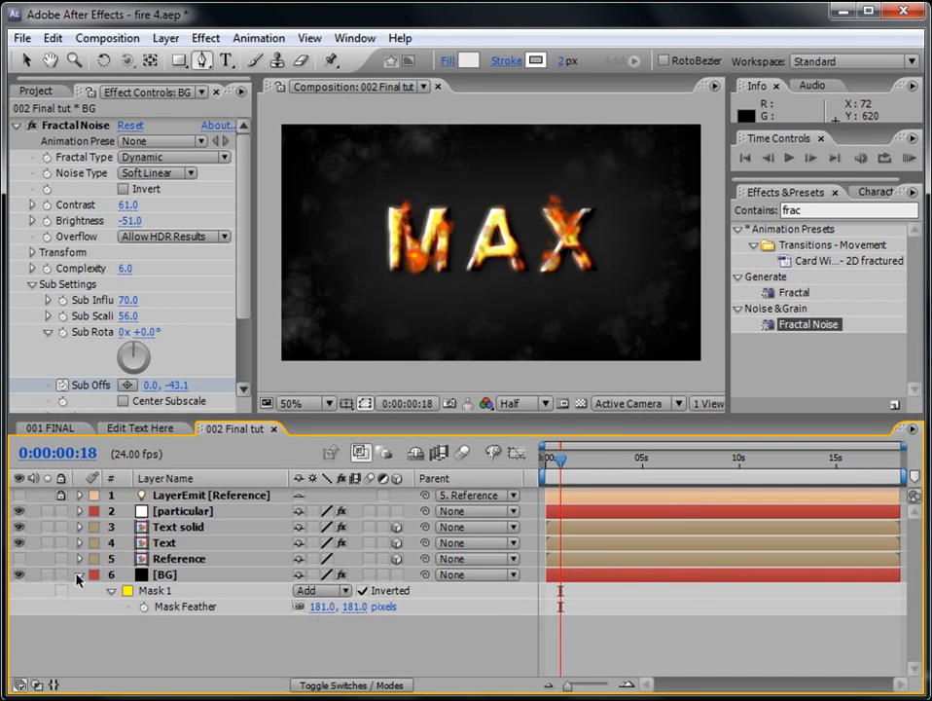
click(79, 577)
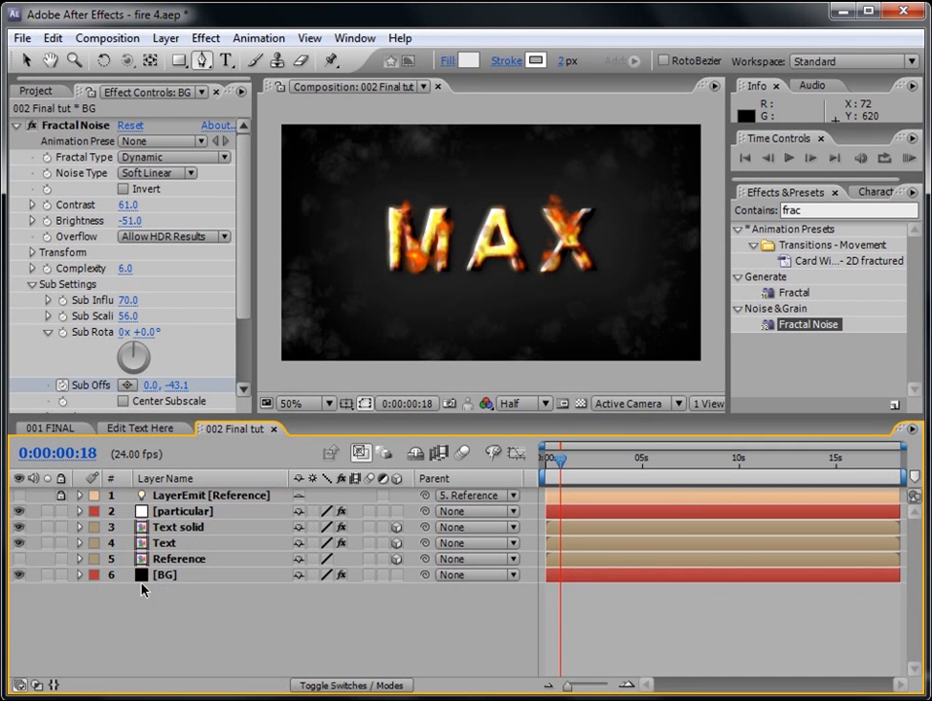
Change the composition's background color to black in its settings and RAM preview the animation
click(107, 38)
click(139, 106)
click(434, 289)
click(236, 479)
click(658, 246)
click(420, 327)
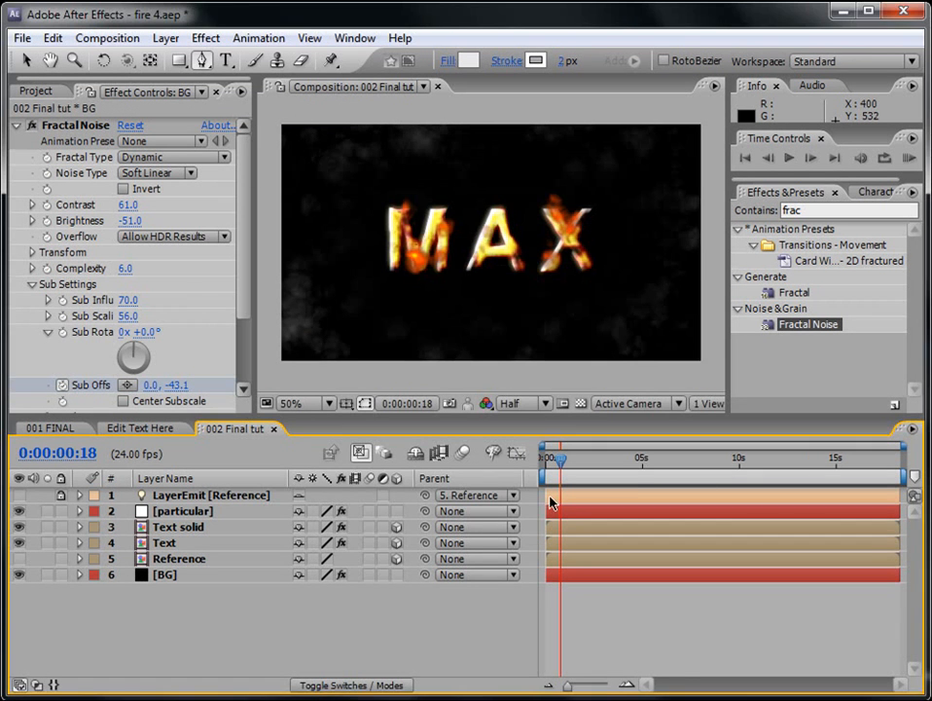
click(908, 158)
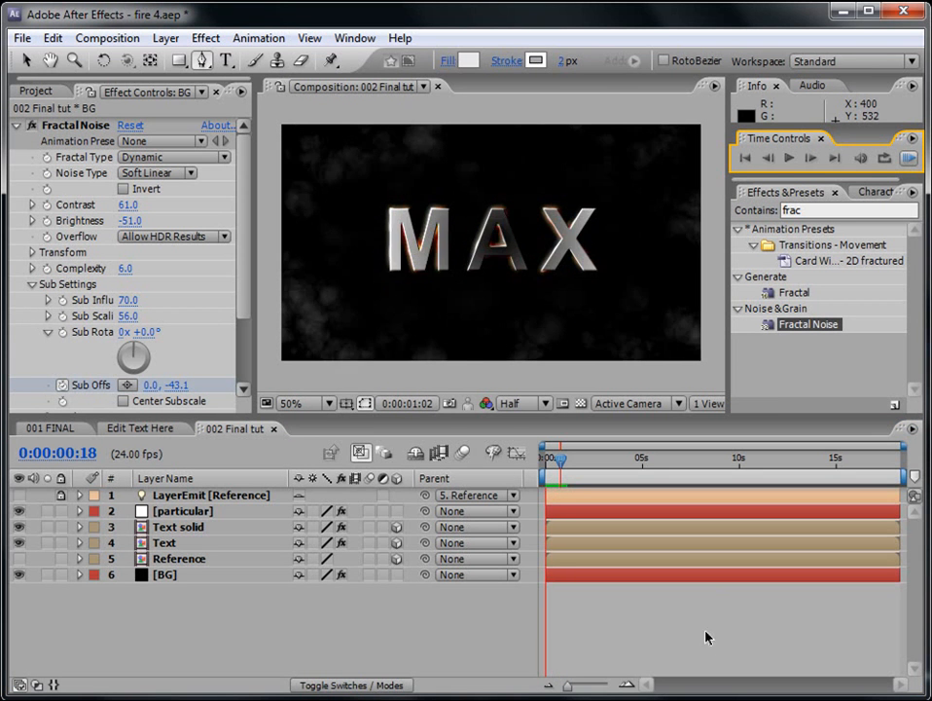
Rename the particular layer as particular_fire
click(179, 511)
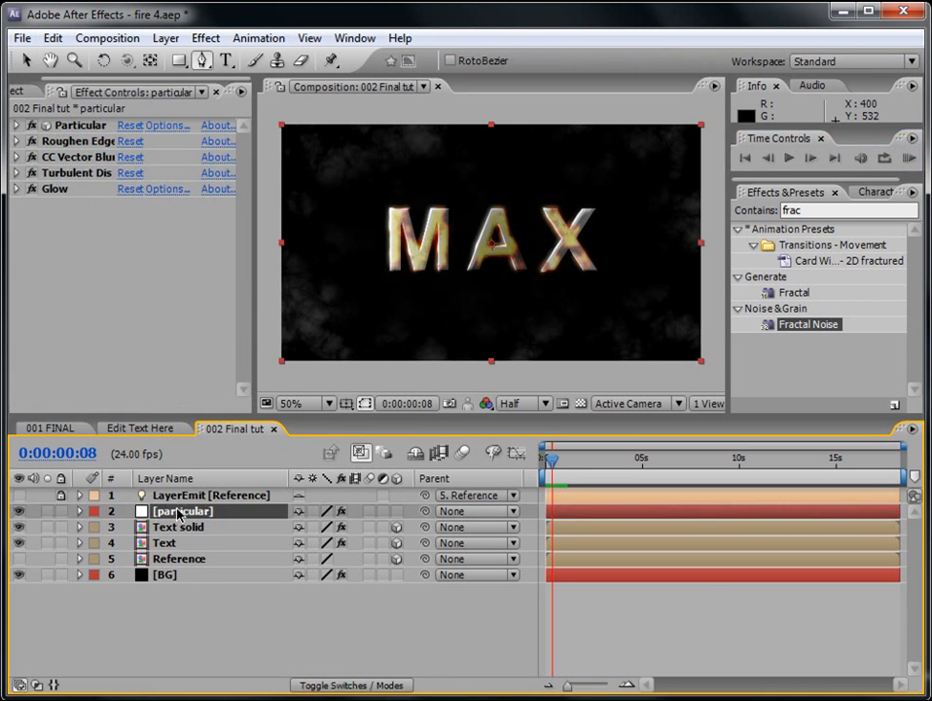
key(Return)
click(230, 516)
text(_fir)
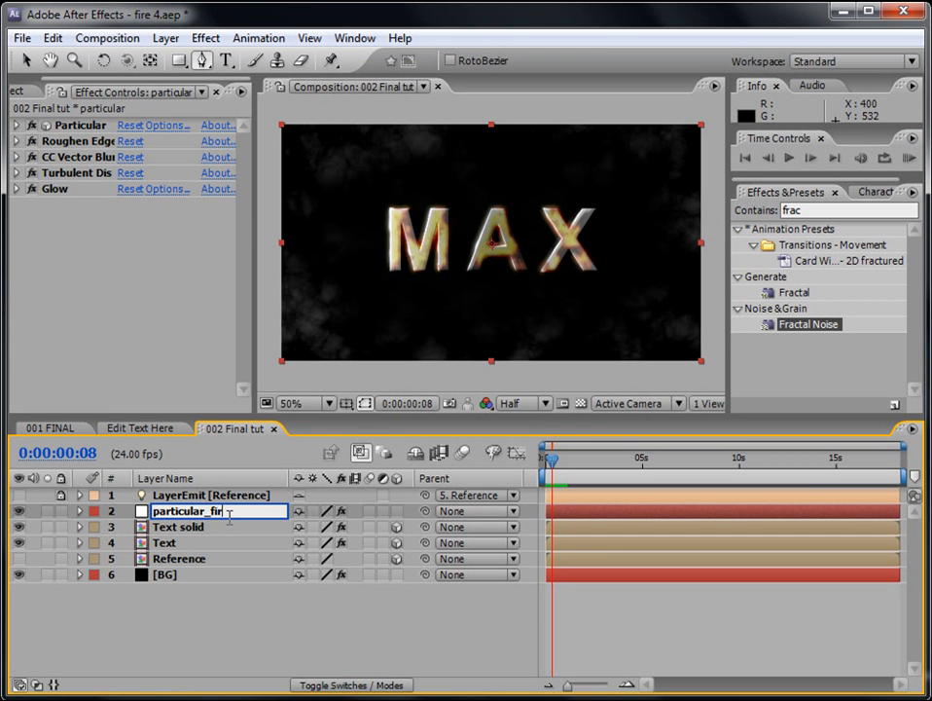
text(e)
key(Return)
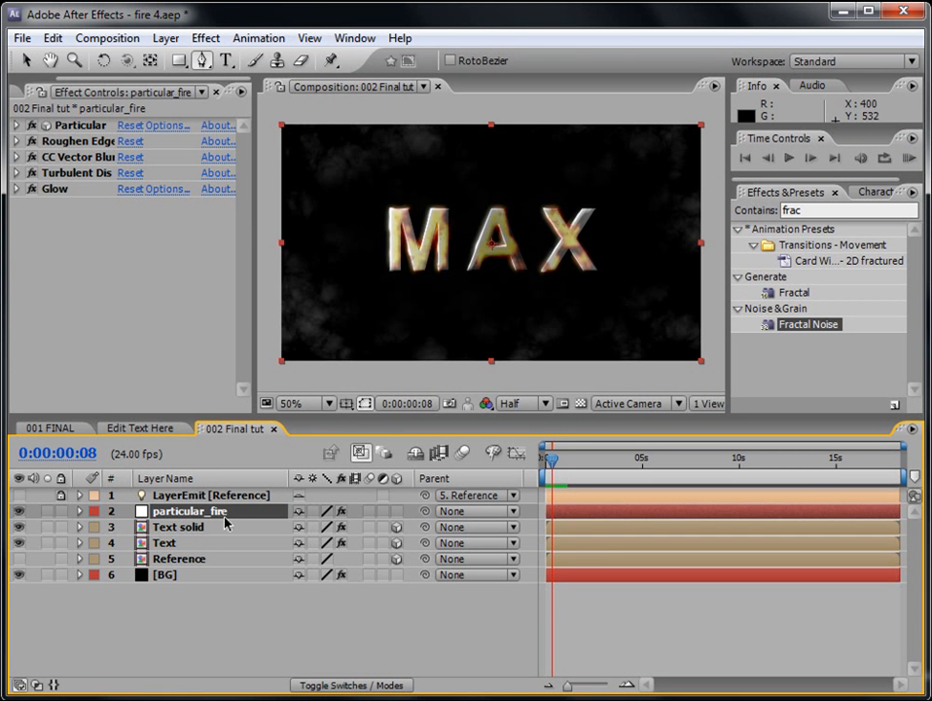
Duplicate the particular_fire layer and rename the copy as particular_smoke
click(51, 38)
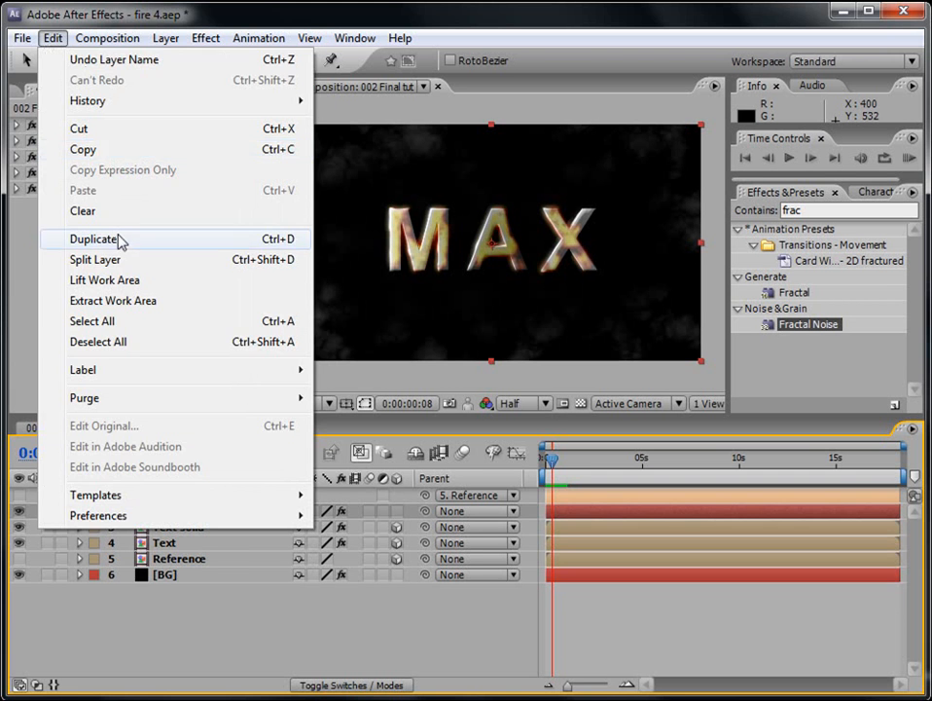
click(94, 239)
key(Return)
drag(223, 512, 240, 512)
key(BackSpace)
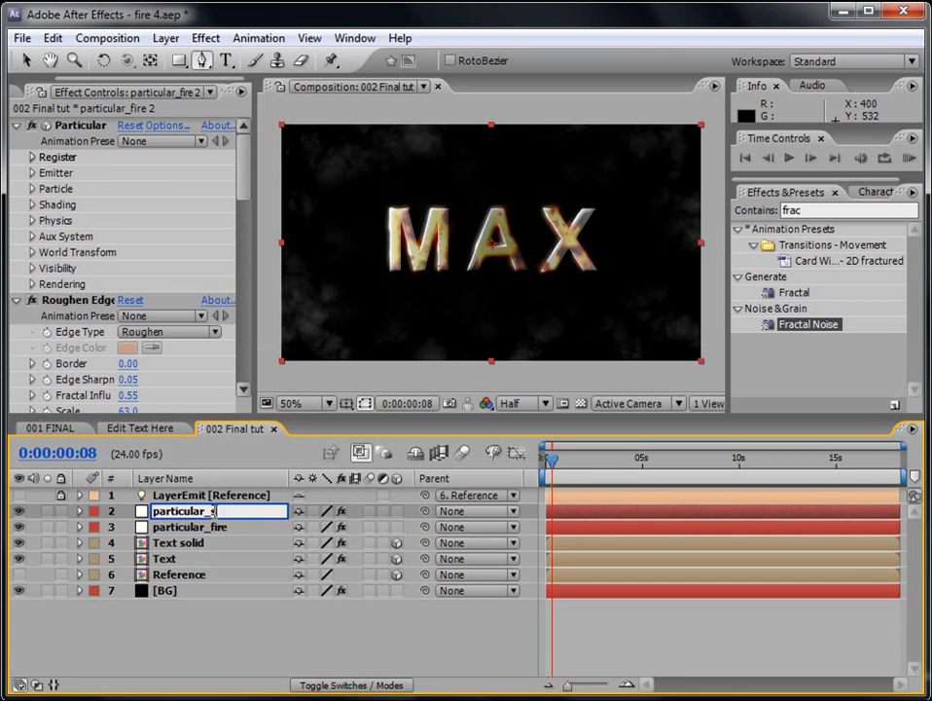
text(smoke)
key(Return)
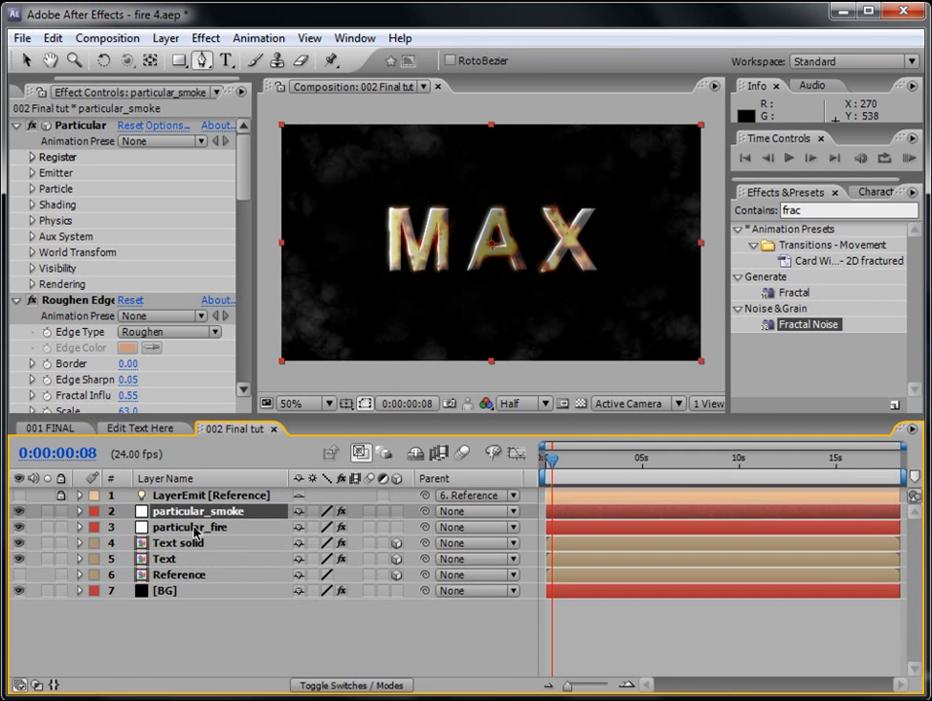
In particular_smoke's Particular effect, replace the birth color of the Color over Life gradient with a dark gray
key(e)
click(143, 527)
drag(241, 162, 258, 149)
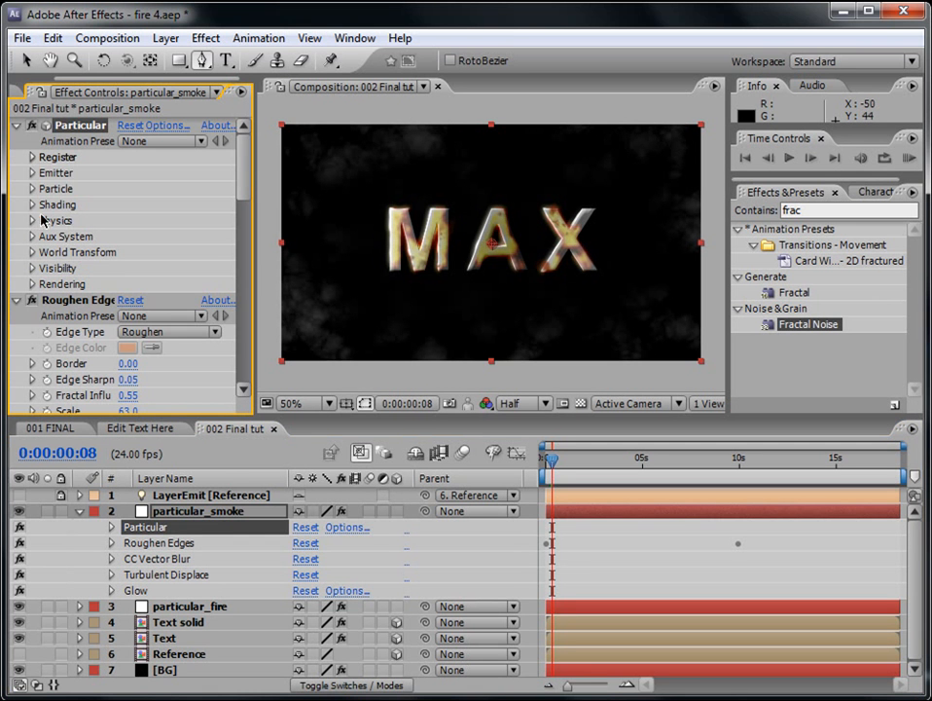
click(33, 189)
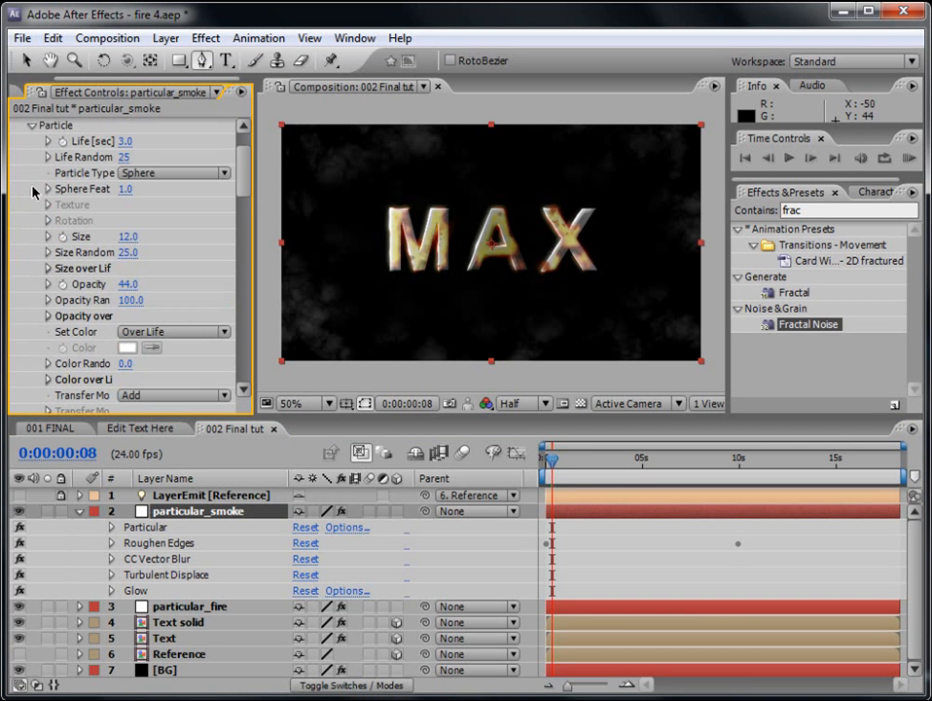
scroll(246, 214, down, 3)
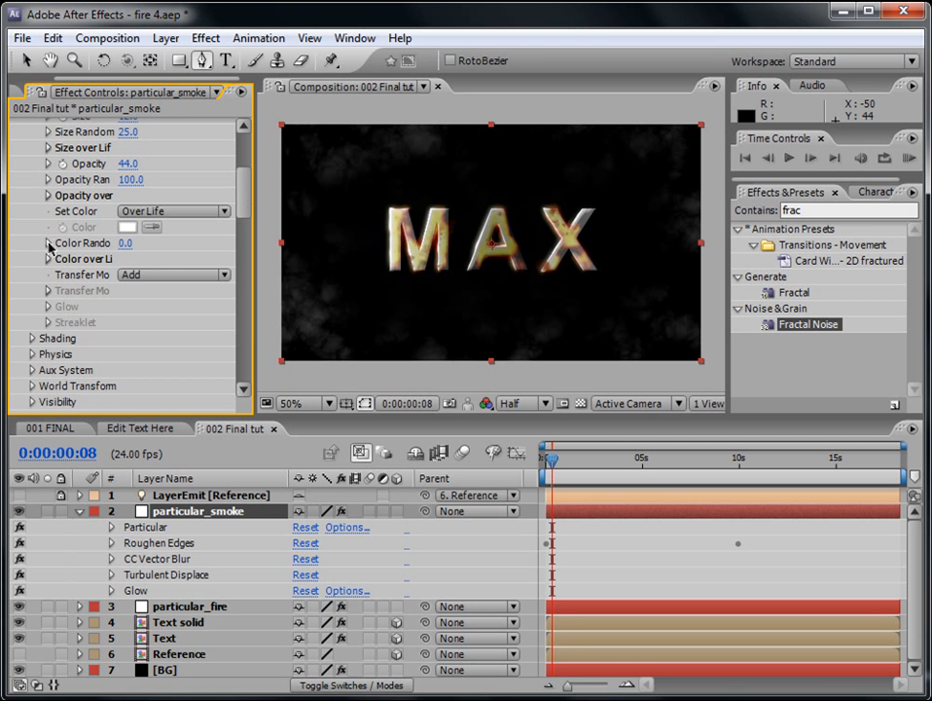
click(47, 259)
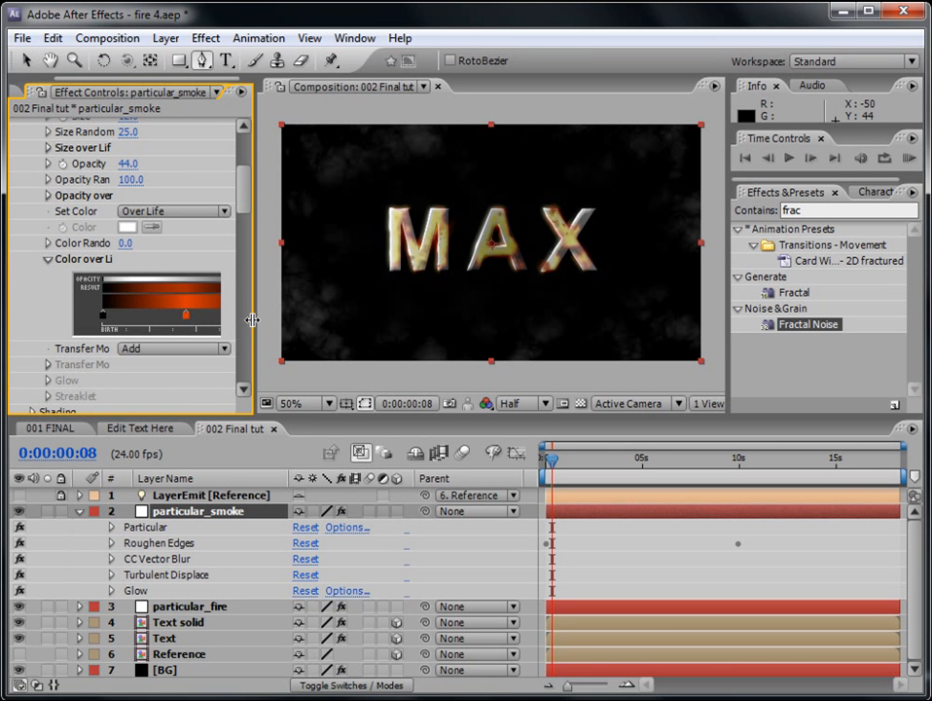
drag(254, 318, 282, 318)
click(104, 319)
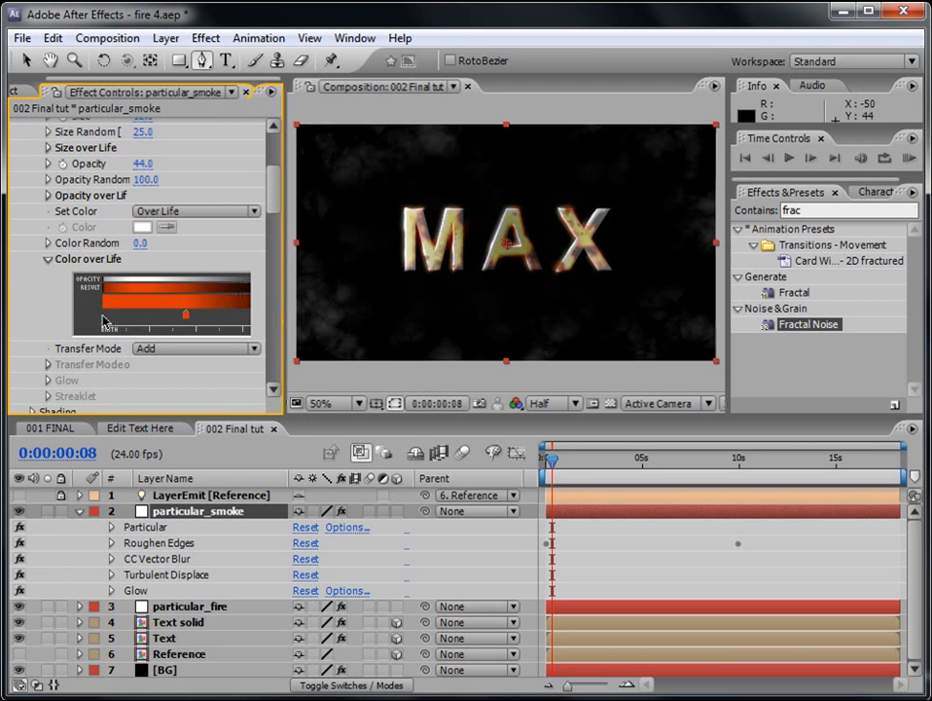
double_click(104, 320)
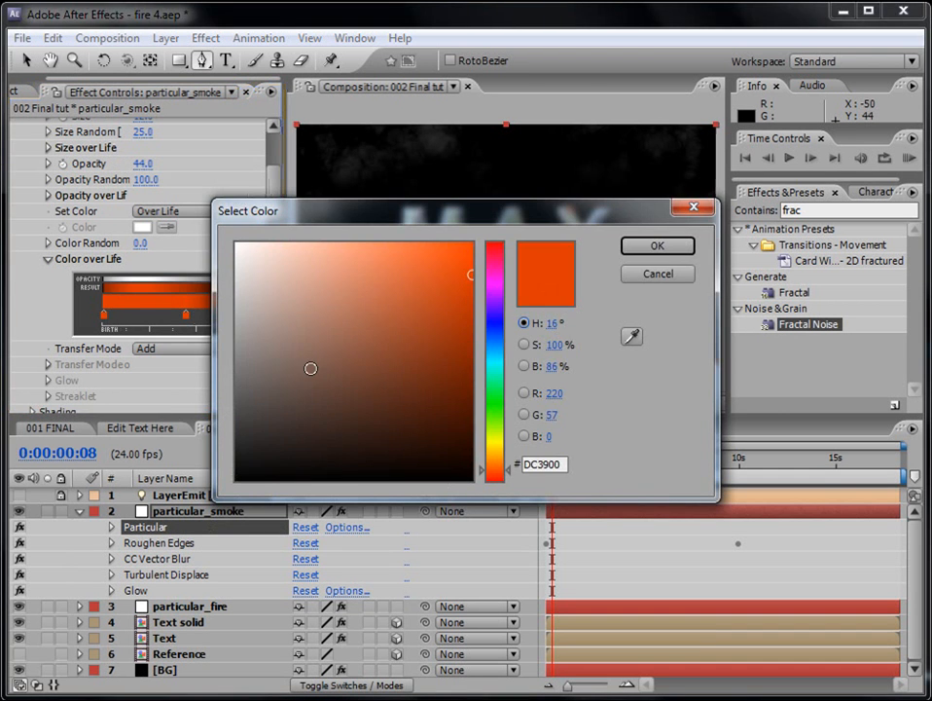
click(235, 408)
click(643, 247)
Move the orange Color over Life stop closer to birth, widen the effect settings, and go to 0:00:02:19
click(185, 316)
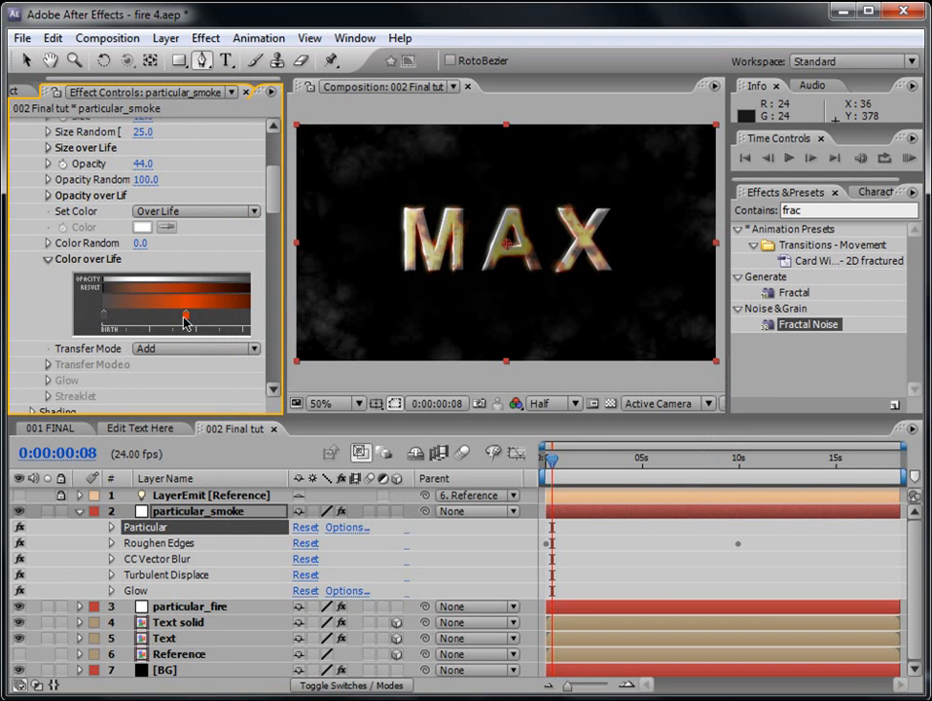
drag(170, 321, 136, 319)
drag(283, 310, 373, 309)
drag(551, 457, 601, 466)
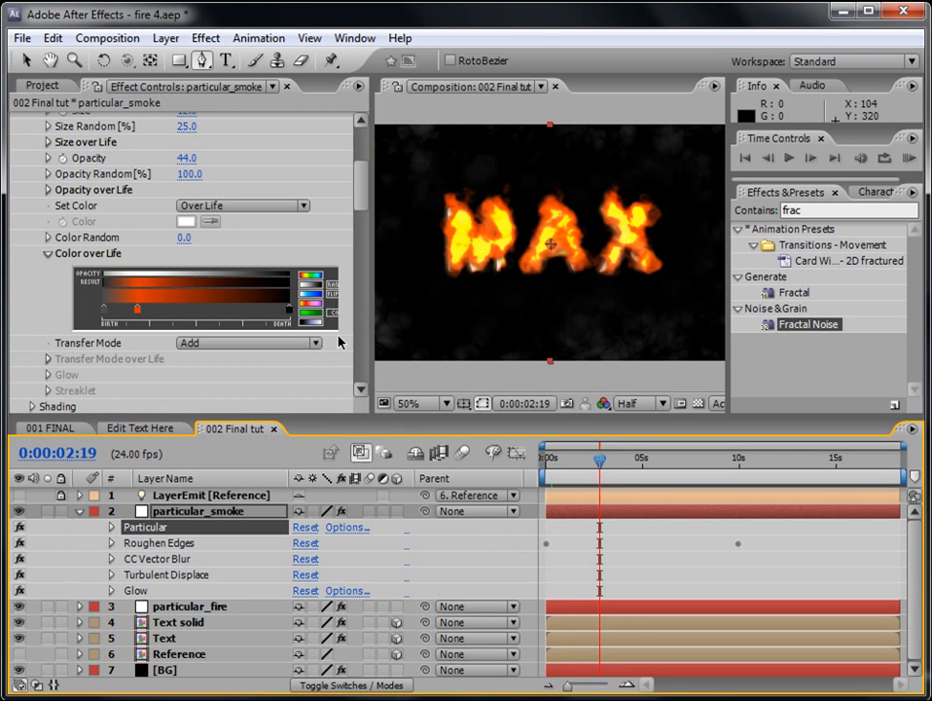
Recolor the death end of the smoke's Color over Life gradient with a dark gray
double_click(289, 311)
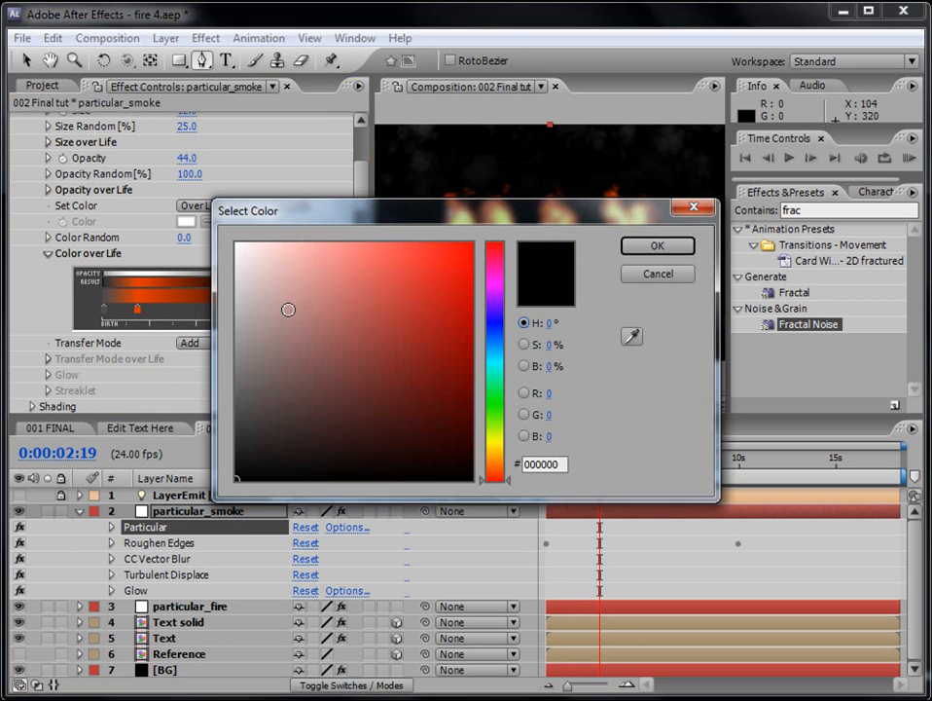
mouse_move(301, 378)
mouse_down()
mouse_move(233, 437)
mouse_move(223, 406)
mouse_move(233, 423)
mouse_up()
click(658, 245)
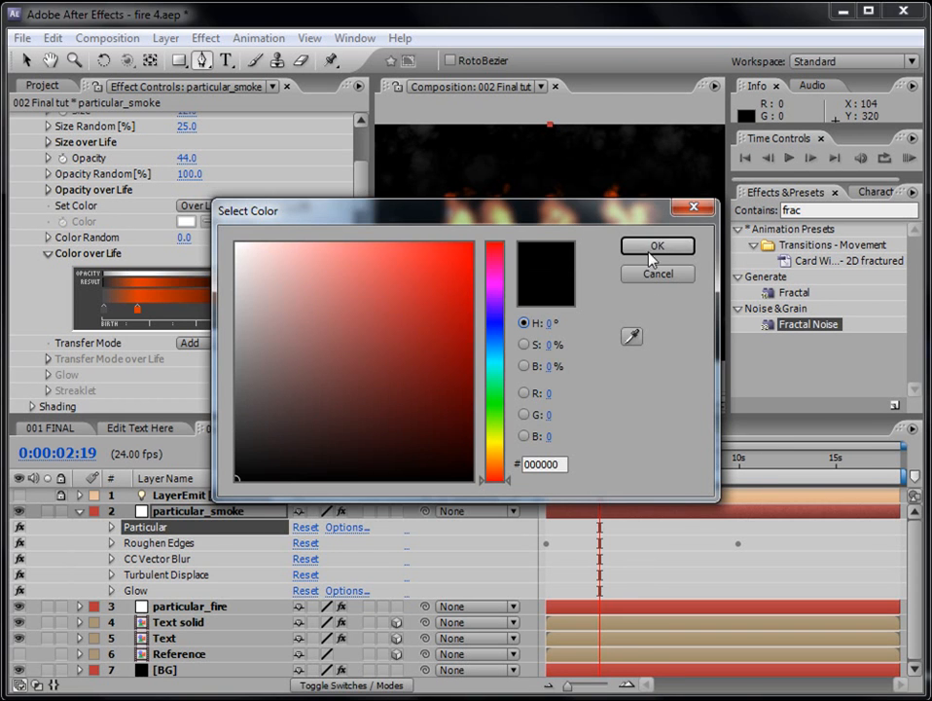
click(658, 245)
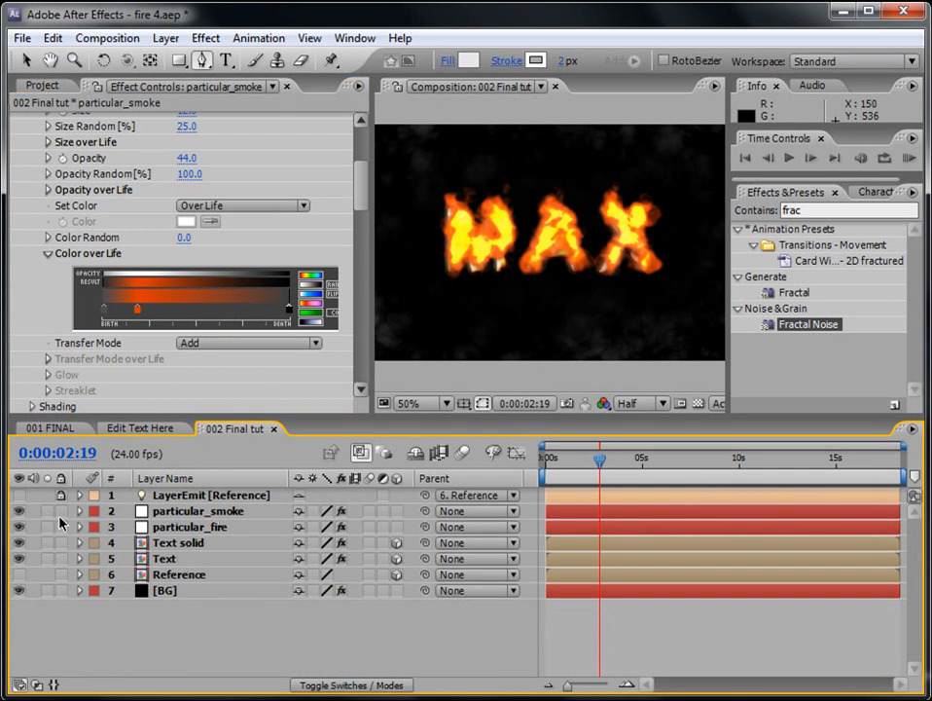
Solo the particular_smoke layer and select its Particular effect in the timeline
click(46, 511)
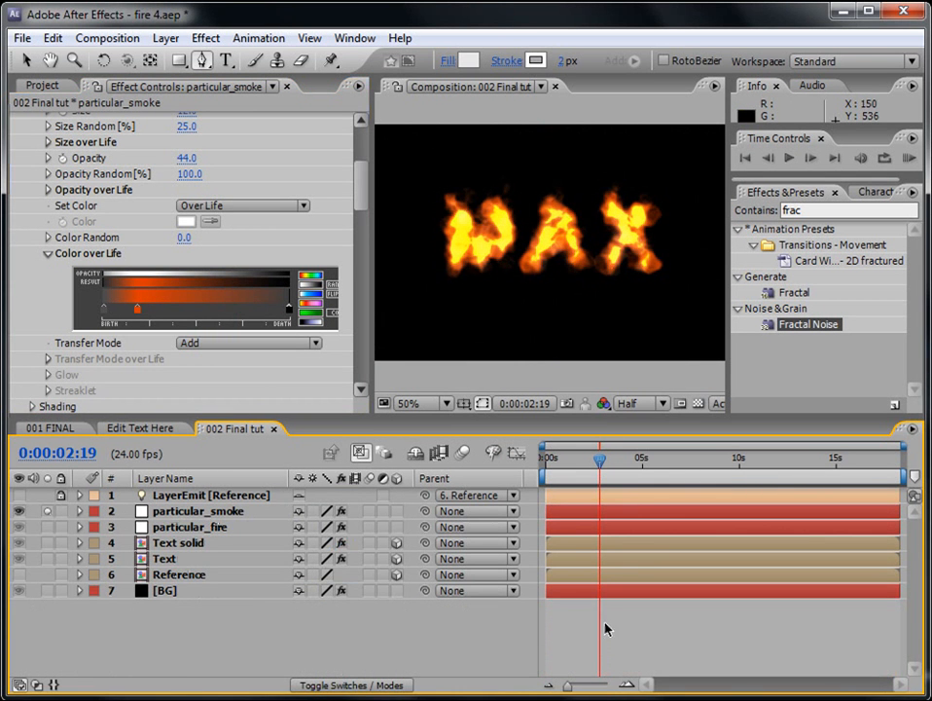
click(193, 513)
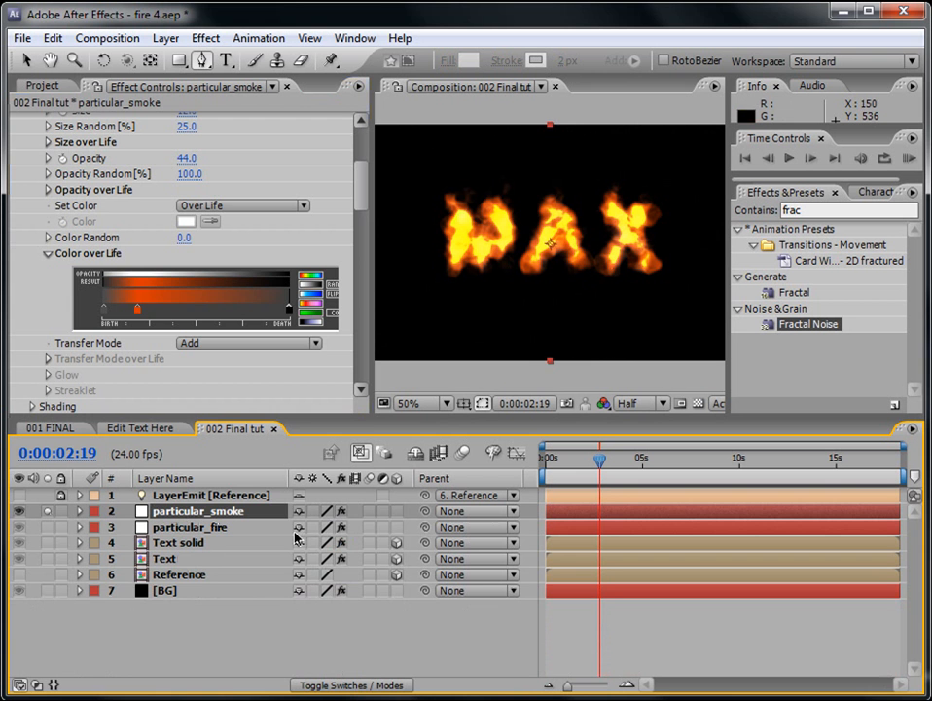
key(e)
click(156, 528)
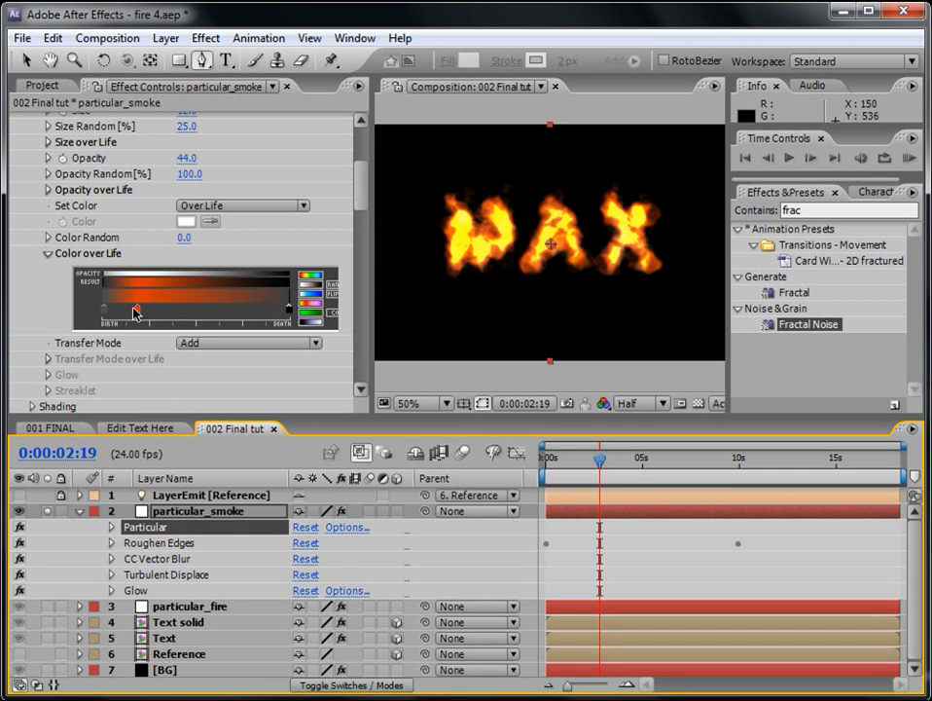
Move the orange Color over Life stop to about the middle of the gradient and recolor it a near-black gray
drag(136, 310, 189, 310)
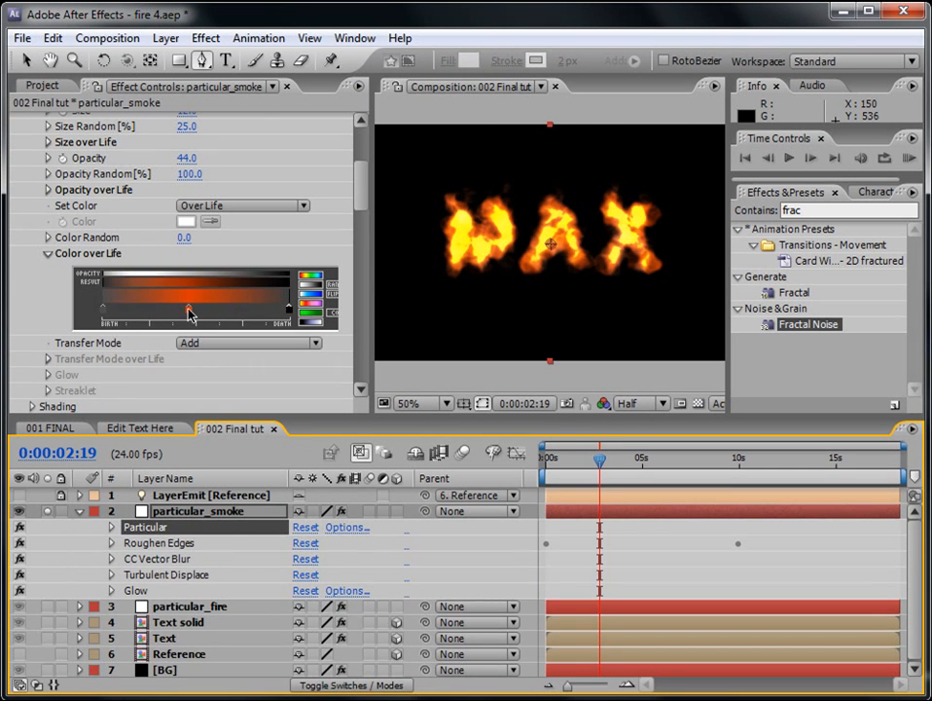
double_click(188, 309)
click(262, 423)
click(235, 462)
click(658, 245)
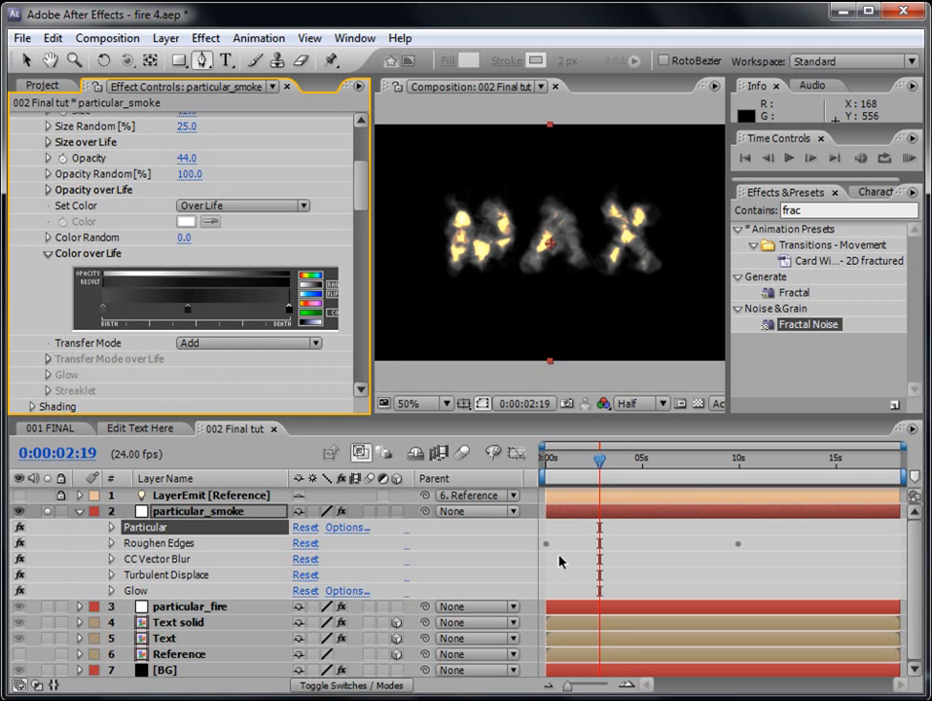
Expand the smoke's Particular Physics settings and set Gravity to -520
drag(360, 192, 360, 211)
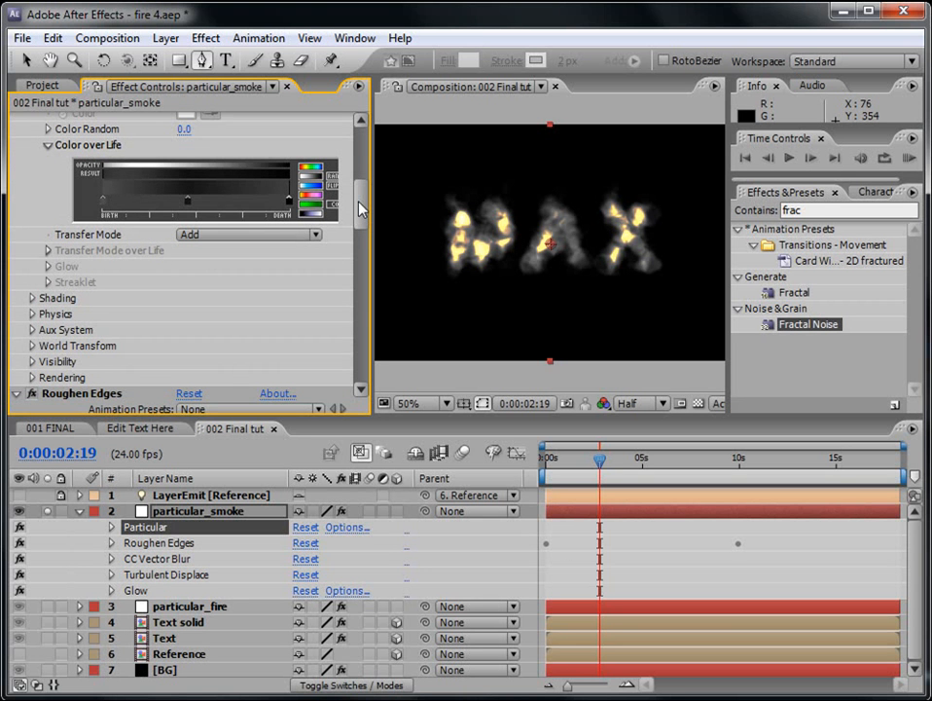
click(32, 310)
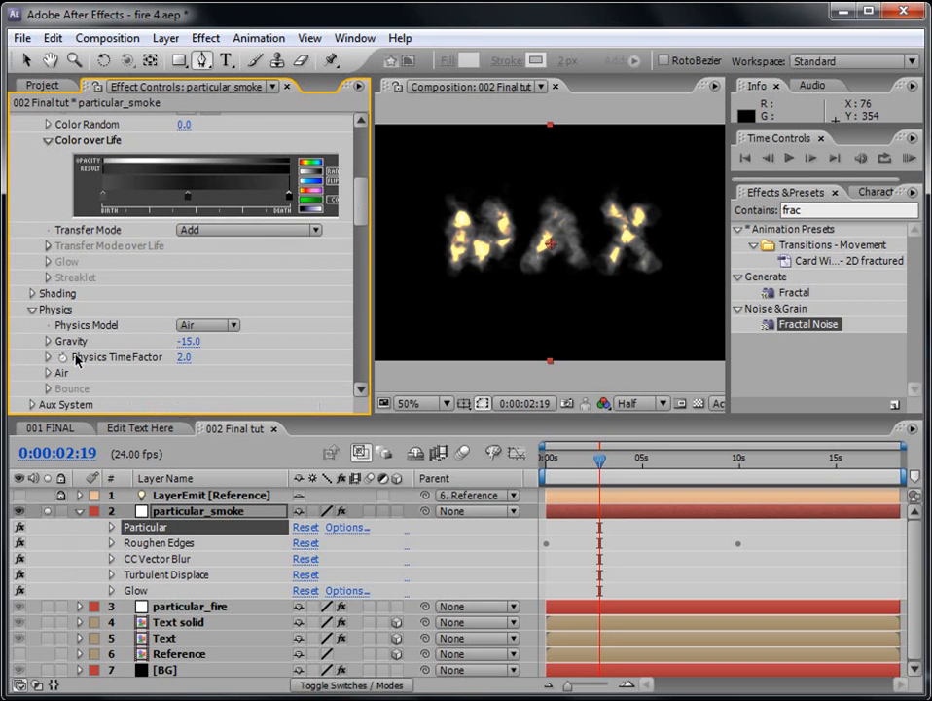
click(191, 344)
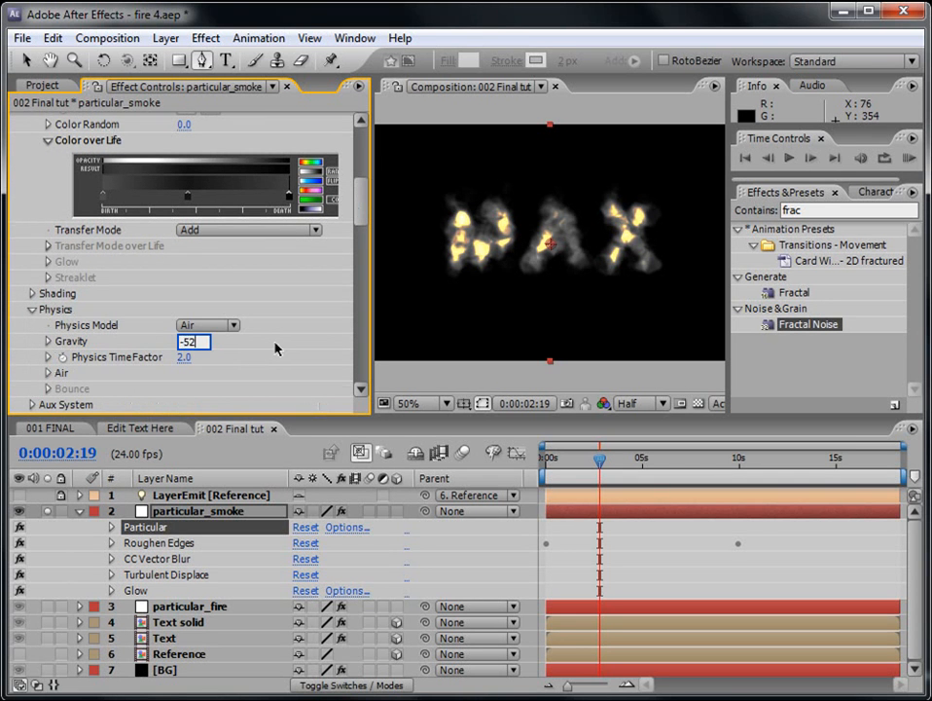
key(Return)
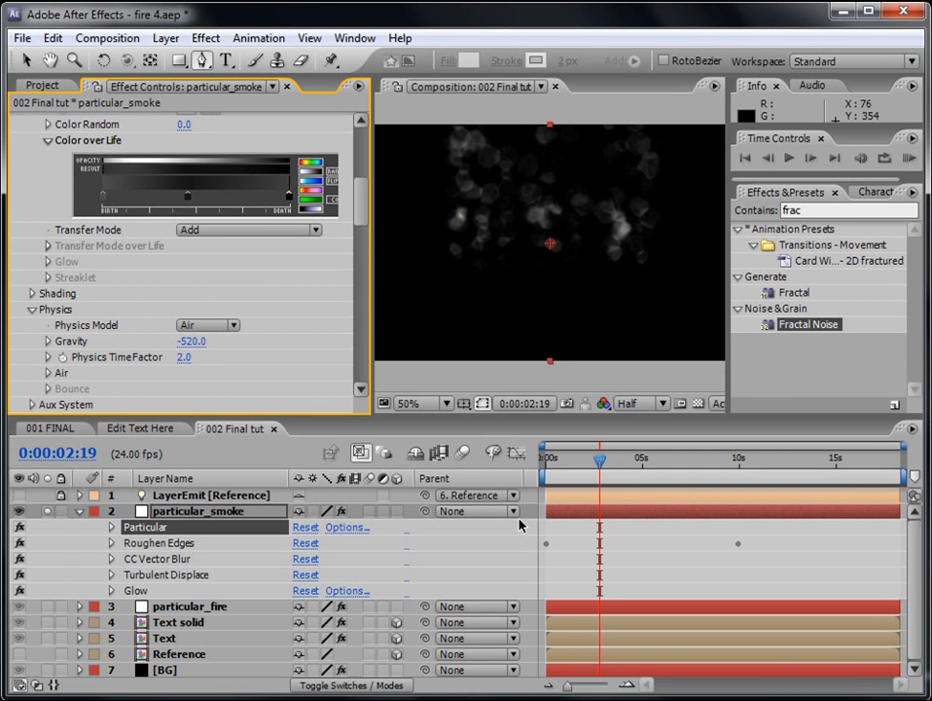
Set the smoke's Physics Gravity to -20 and RAM preview the soloed layer
click(190, 341)
text(-20)
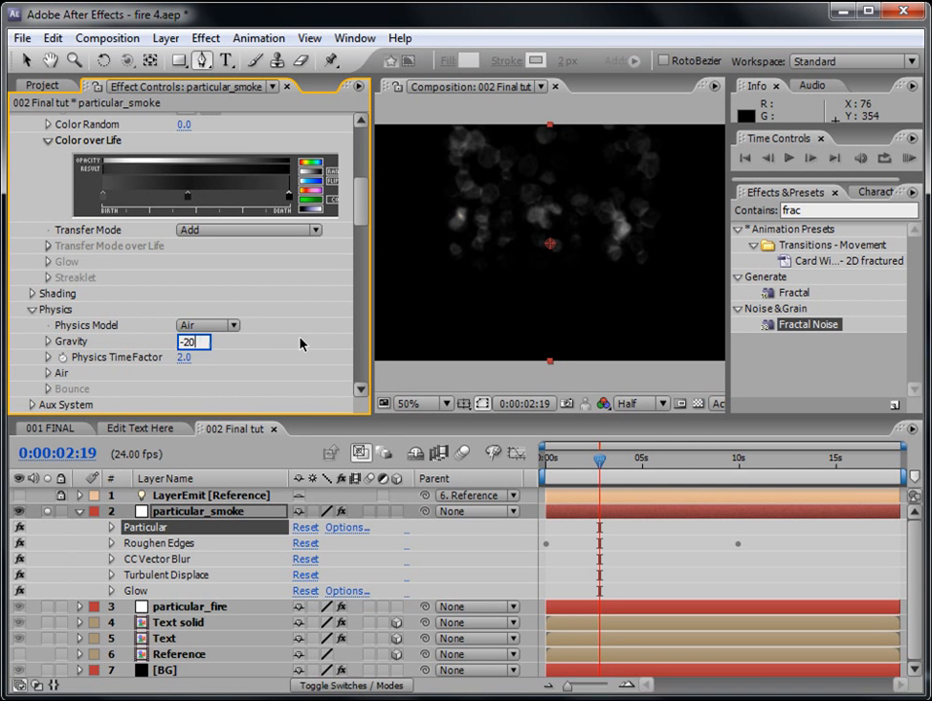
key(Return)
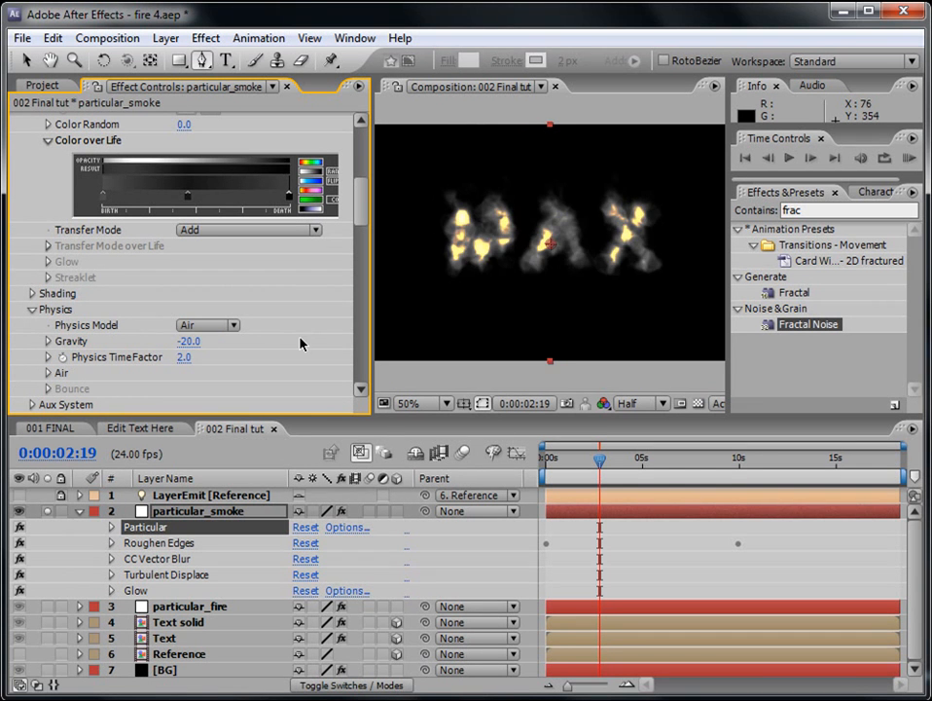
click(909, 158)
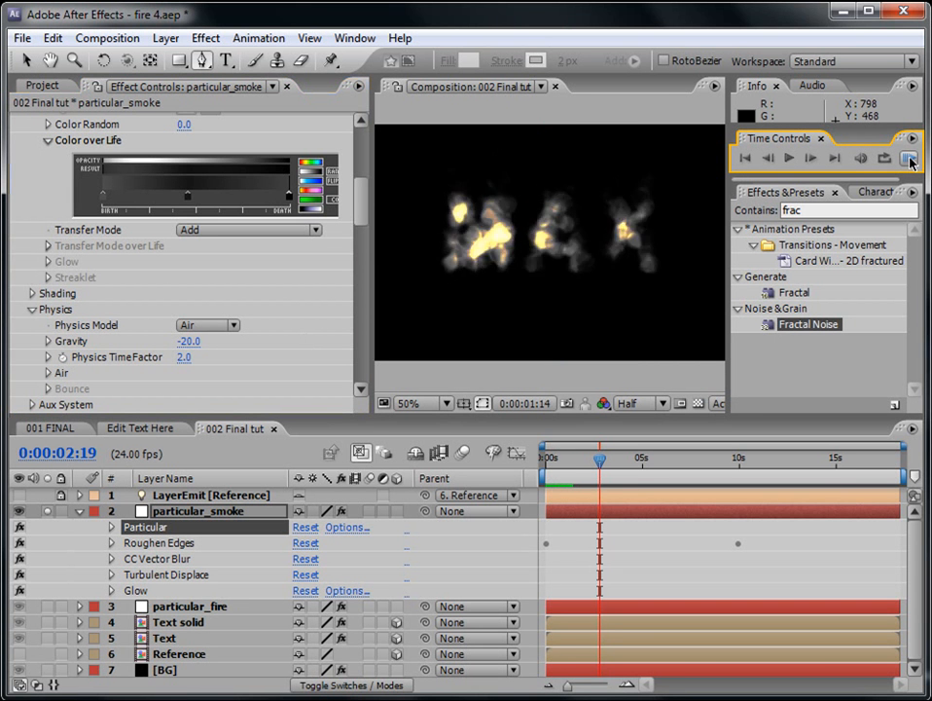
key(space)
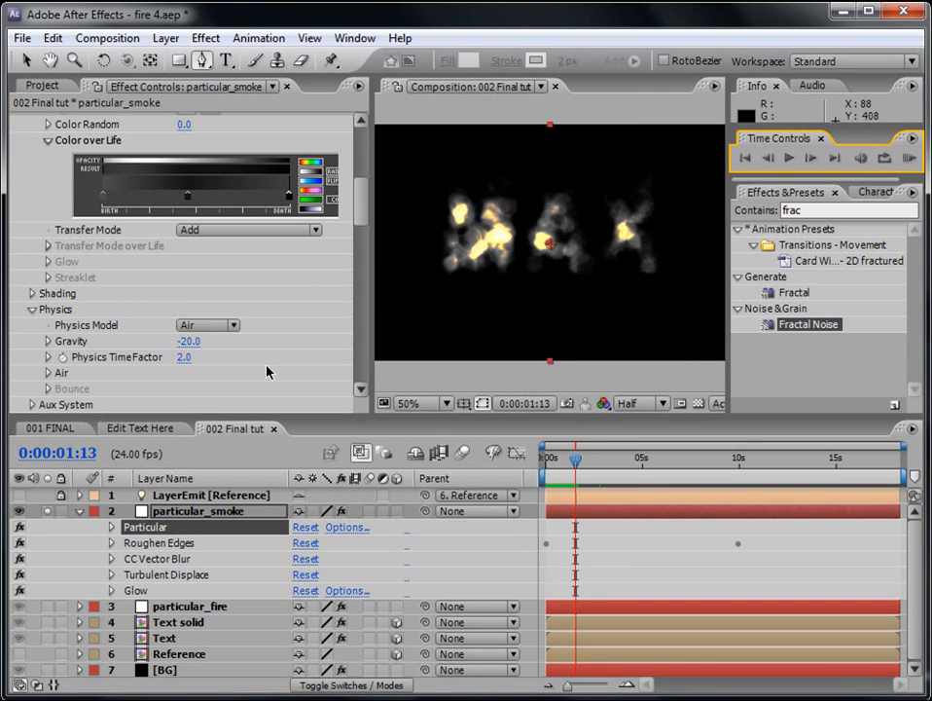
Delete the Glow effect from particular_smoke and turn off the layer's solo
drag(365, 216, 377, 329)
scroll(132, 307, down, 3)
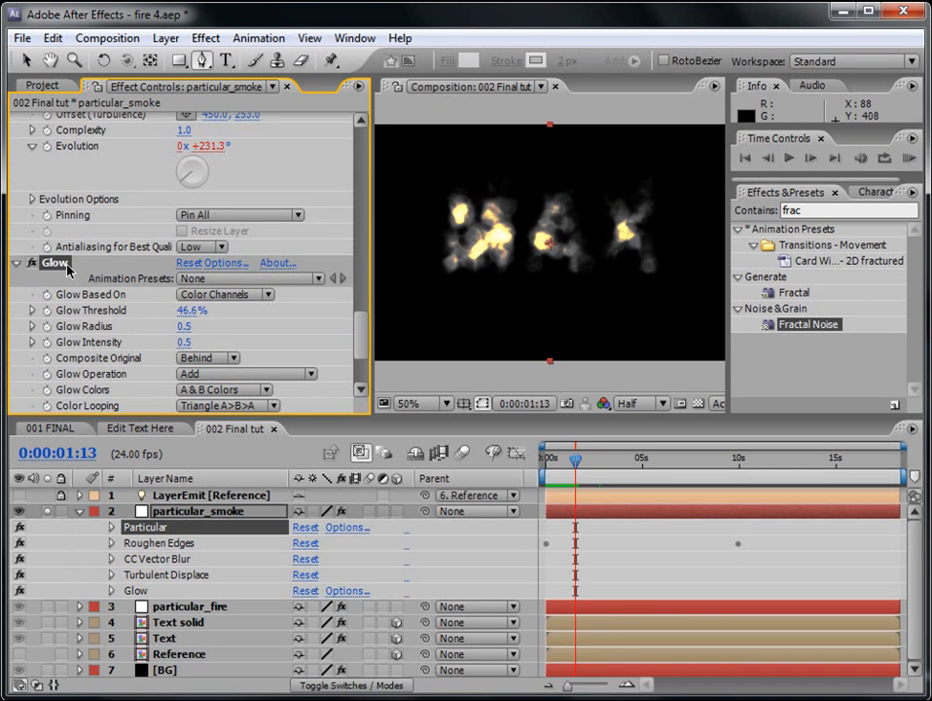
key(Delete)
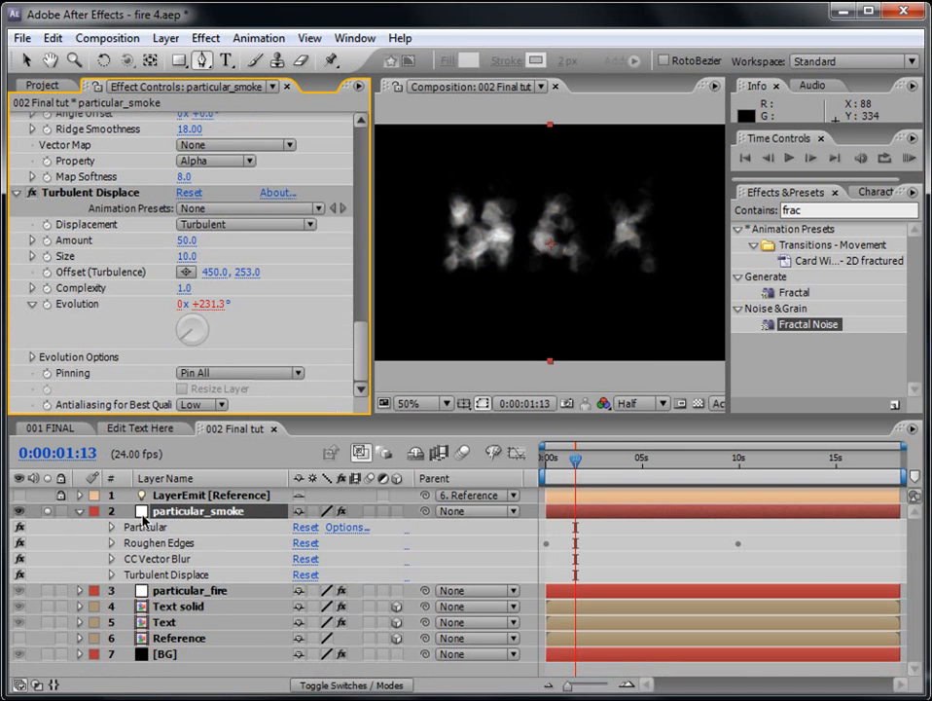
click(47, 511)
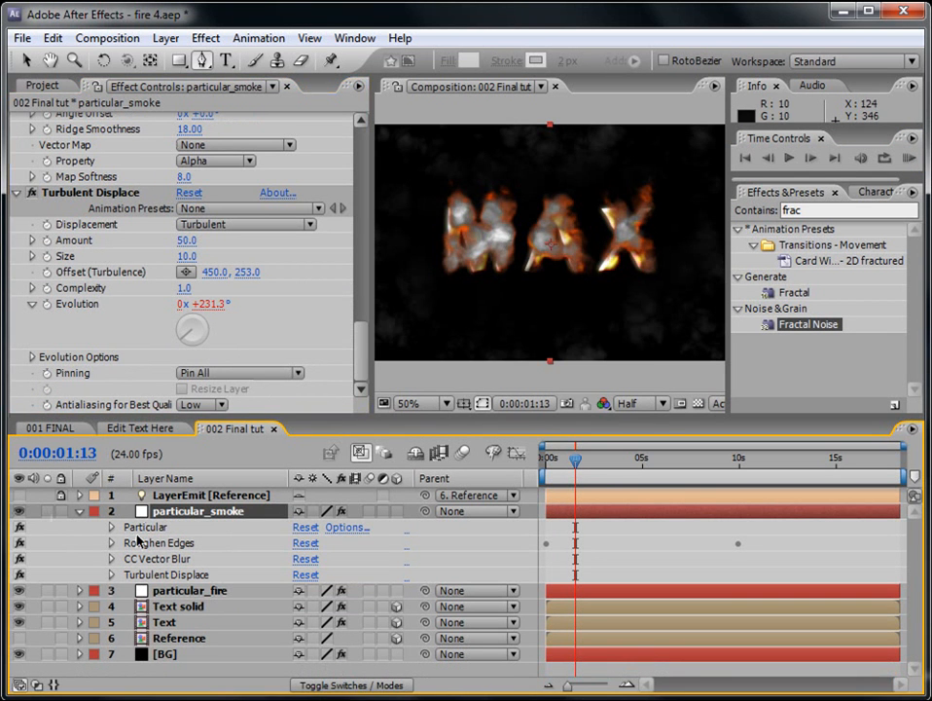
Move particular_smoke below particular_fire and keyframe the fire layer's Opacity at 0% at 0:00:00:00
drag(180, 516, 195, 603)
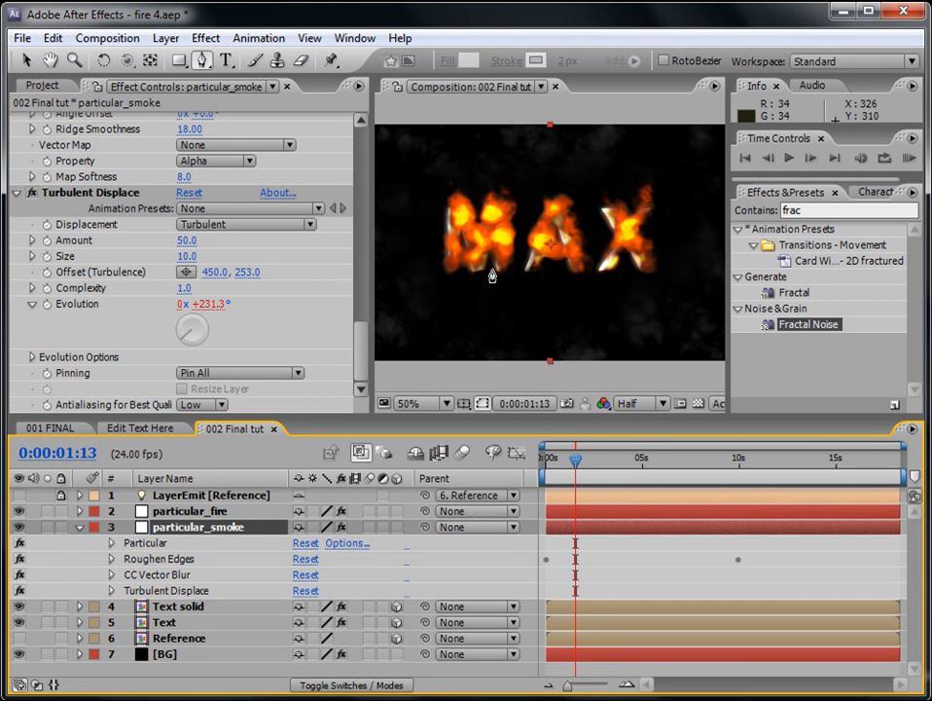
click(201, 512)
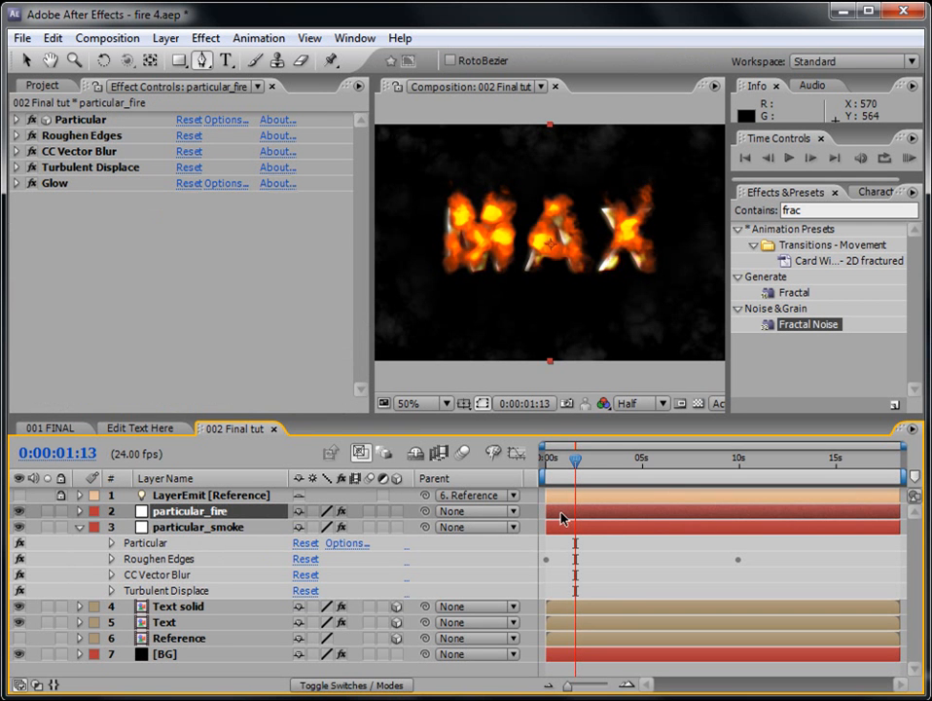
drag(546, 458, 563, 485)
key(Home)
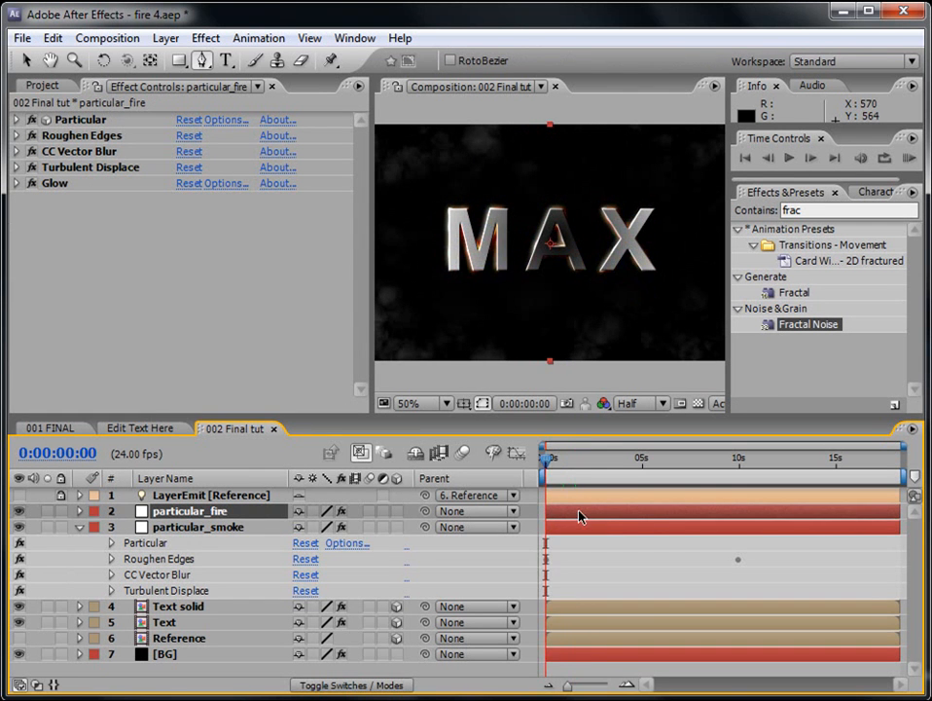
key(t)
drag(308, 527, 112, 543)
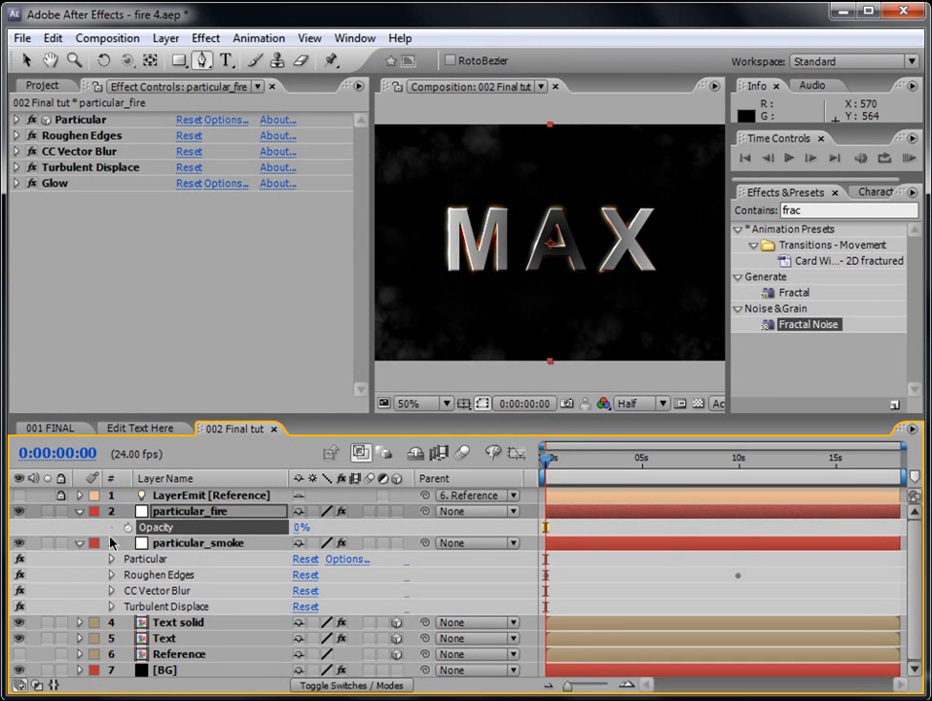
click(127, 527)
Keyframe the fire layer's Opacity at 100% at 0:00:00:15 and RAM preview the composition
drag(551, 464, 558, 458)
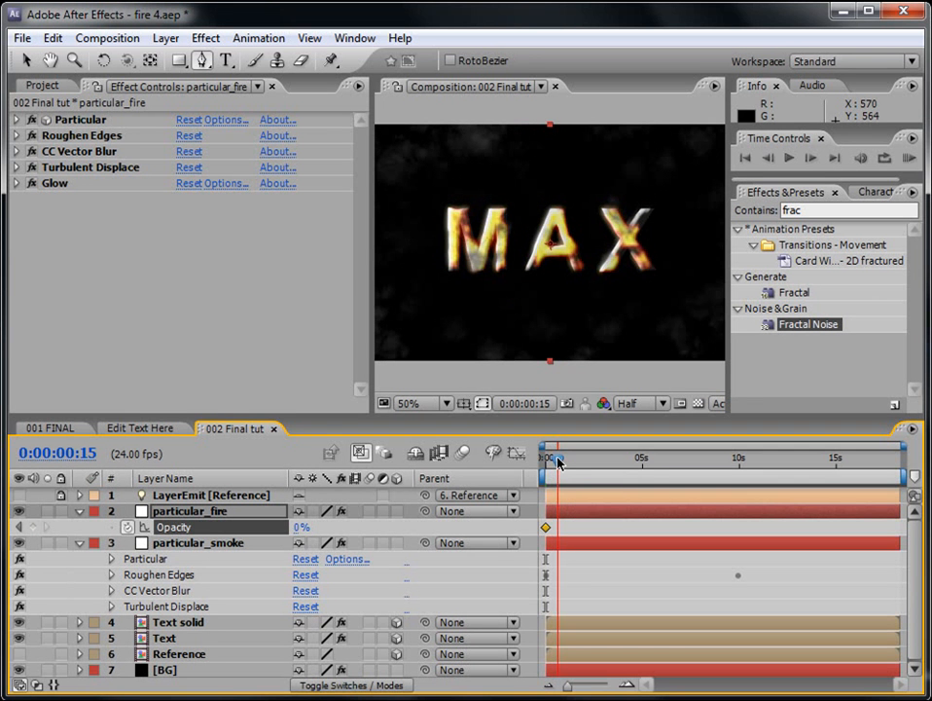
drag(298, 527, 911, 538)
click(910, 158)
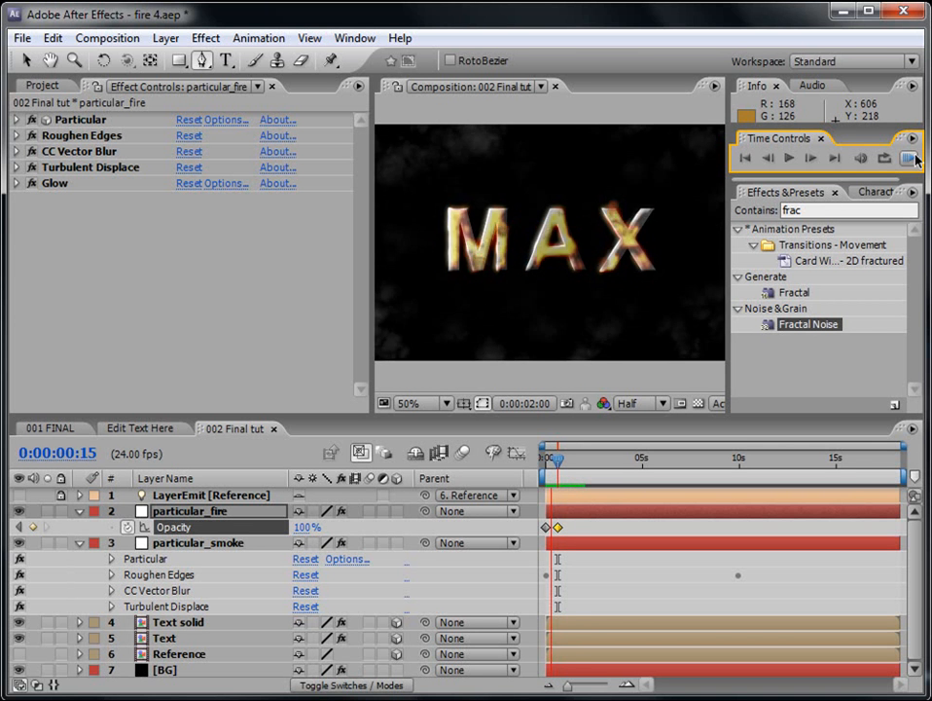
click(917, 160)
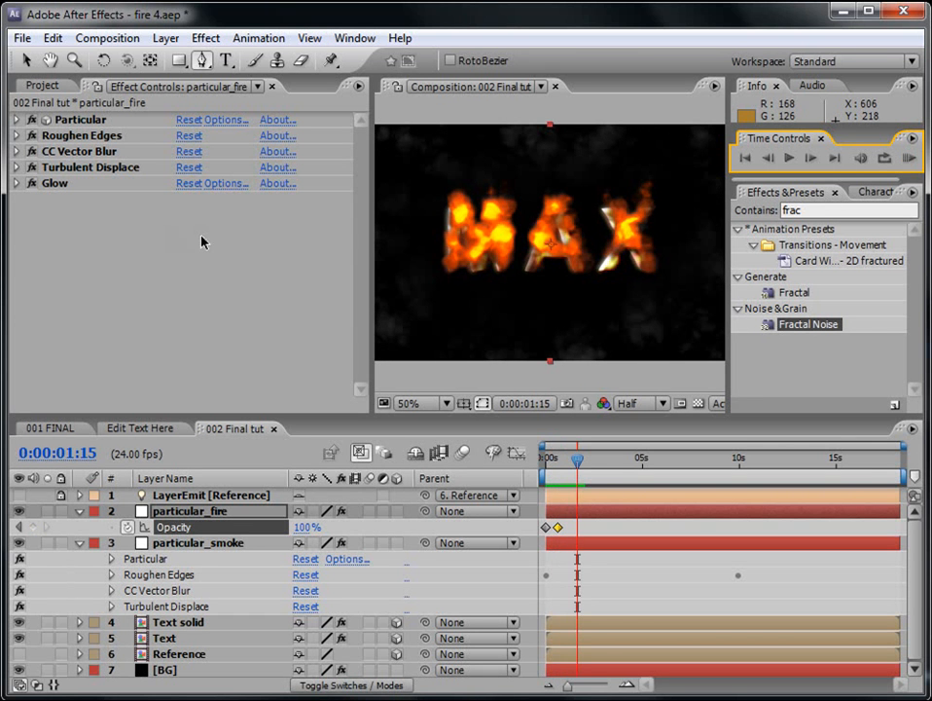
Set Gravity to -25 in the Particular Physics settings of particular_smoke
click(162, 544)
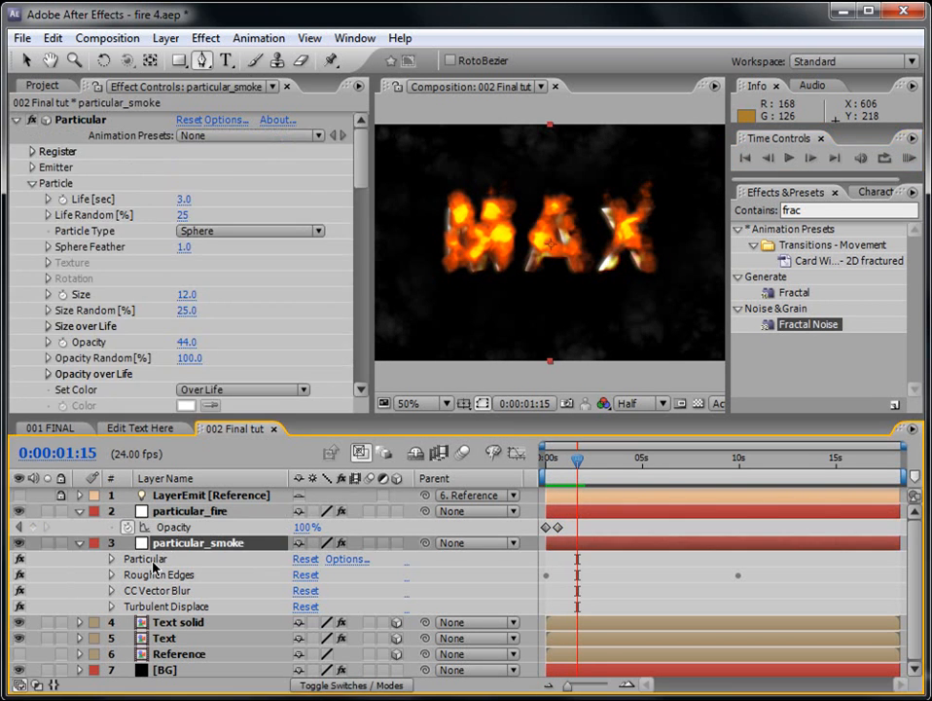
click(136, 559)
drag(365, 173, 358, 236)
click(185, 312)
key(Return)
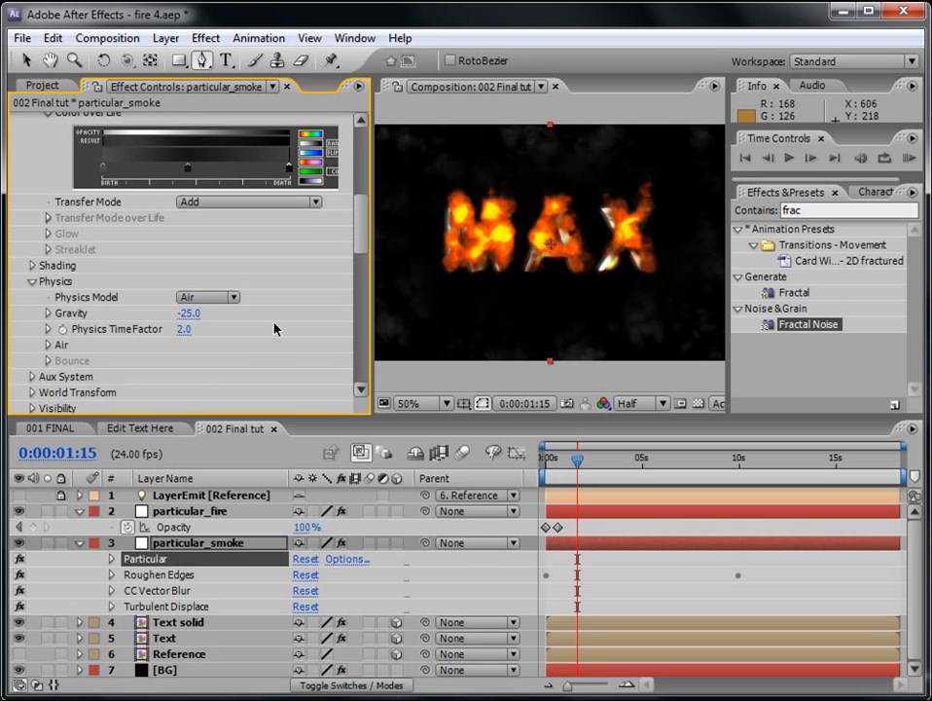
At 0:00:02:06, set the smoke's Physics Gravity to -145 and RAM preview the composition
drag(563, 468, 589, 465)
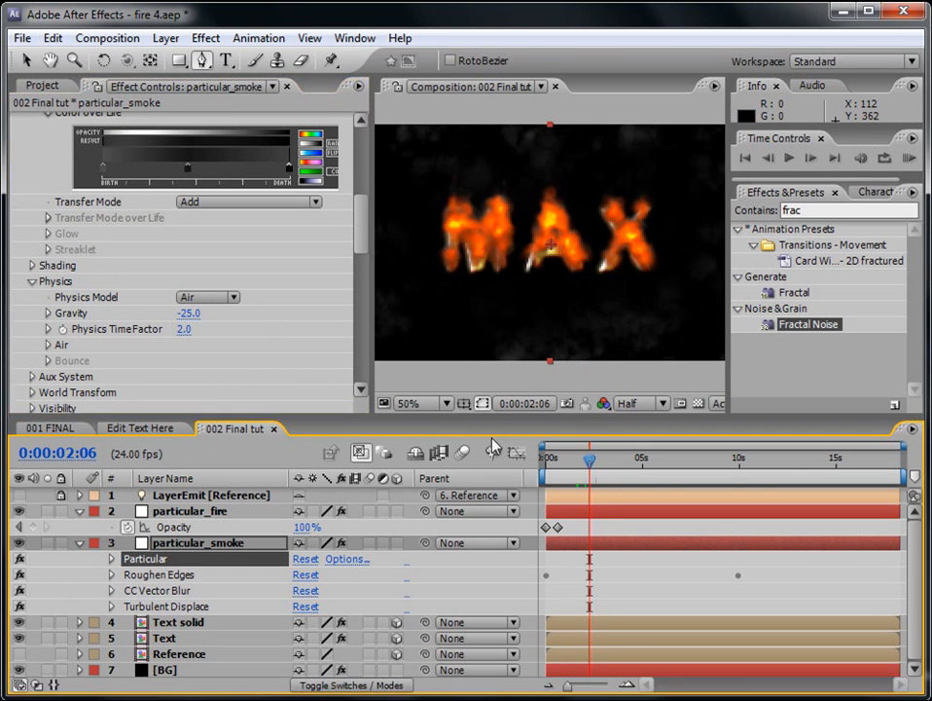
mouse_move(179, 312)
mouse_down()
mouse_move(168, 312)
mouse_move(178, 313)
mouse_up()
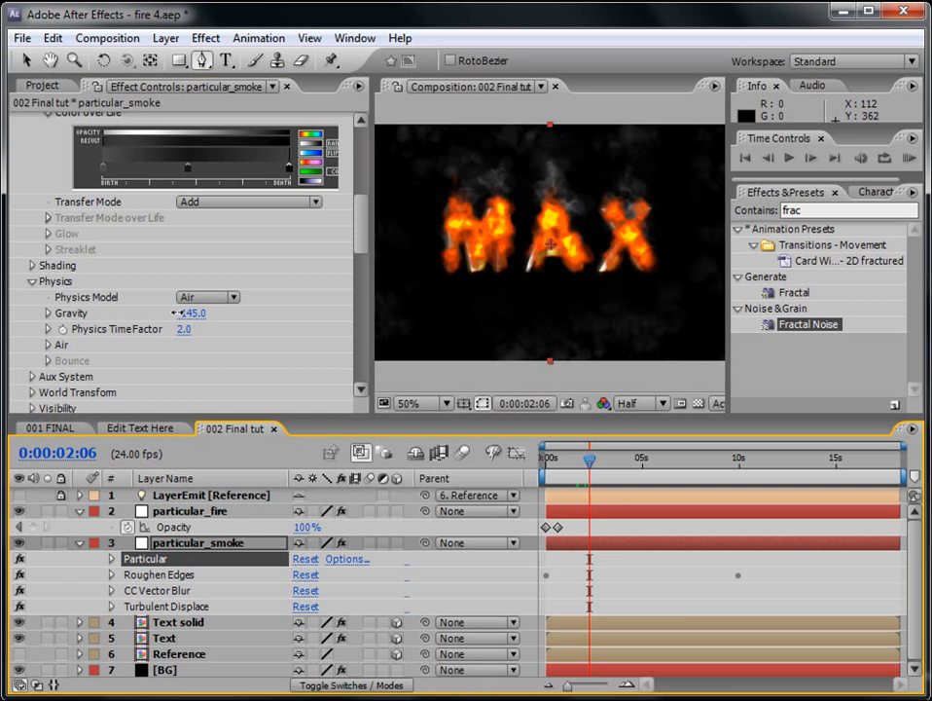
click(907, 158)
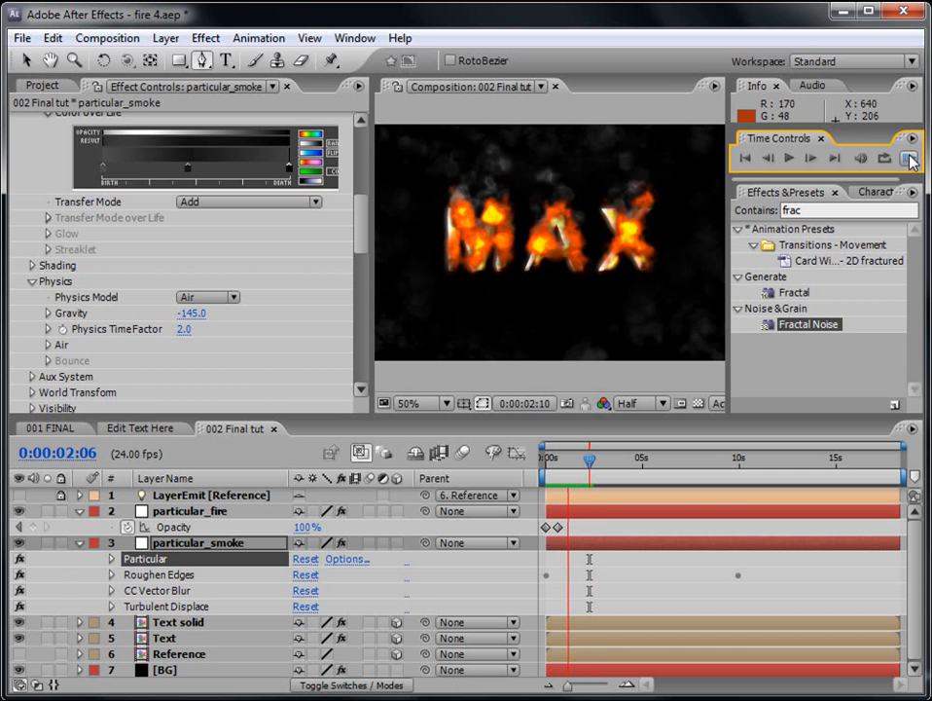
click(910, 160)
Set the smoke's Physics Gravity to -50 and save the project
click(191, 313)
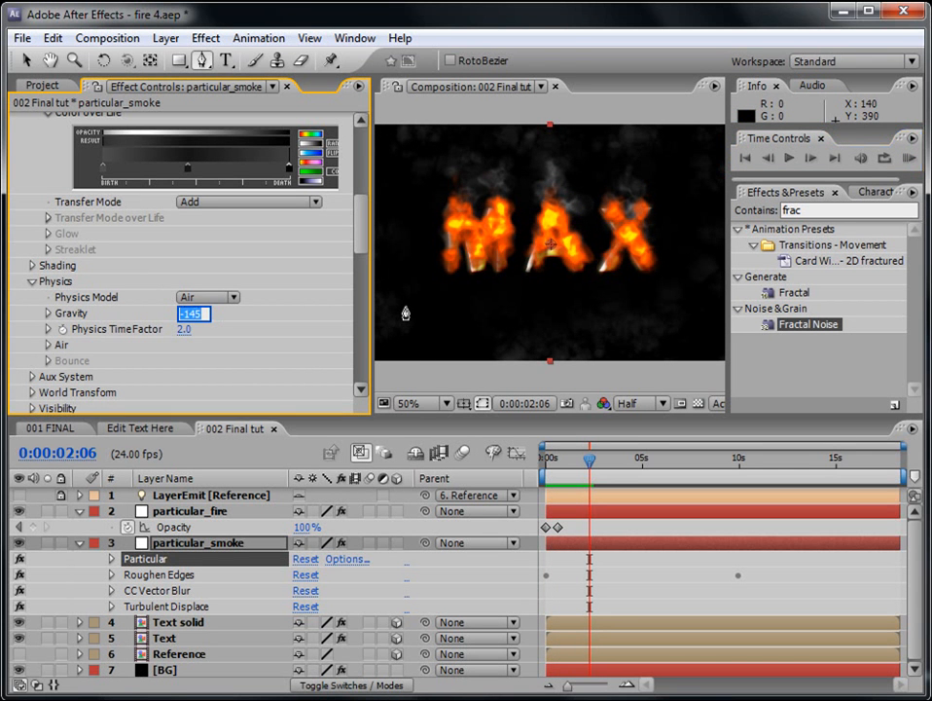
text(-50)
key(Return)
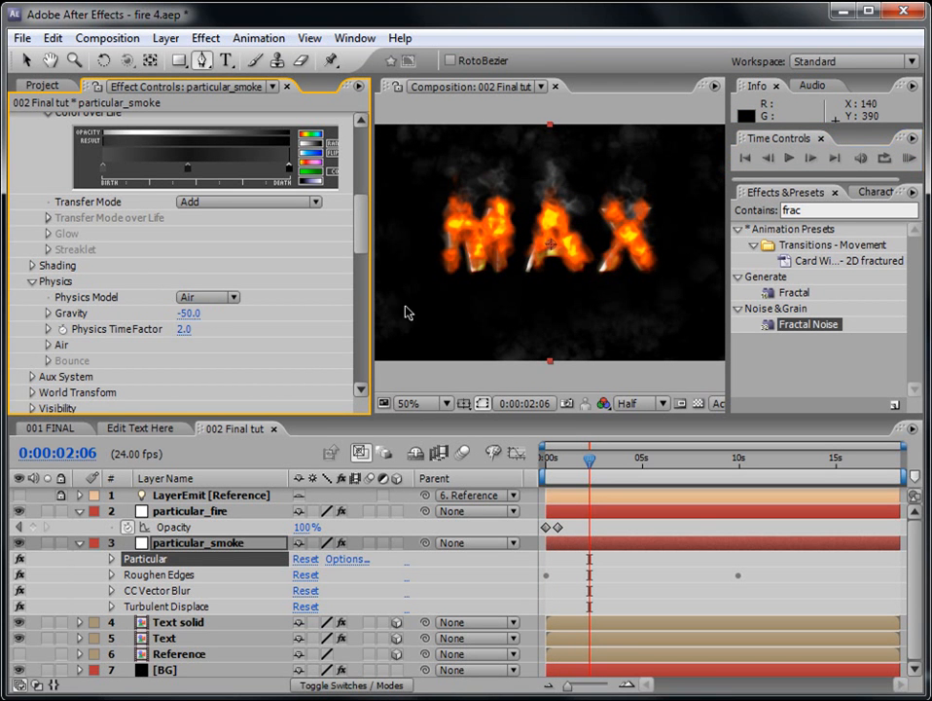
key(ctrl+s)
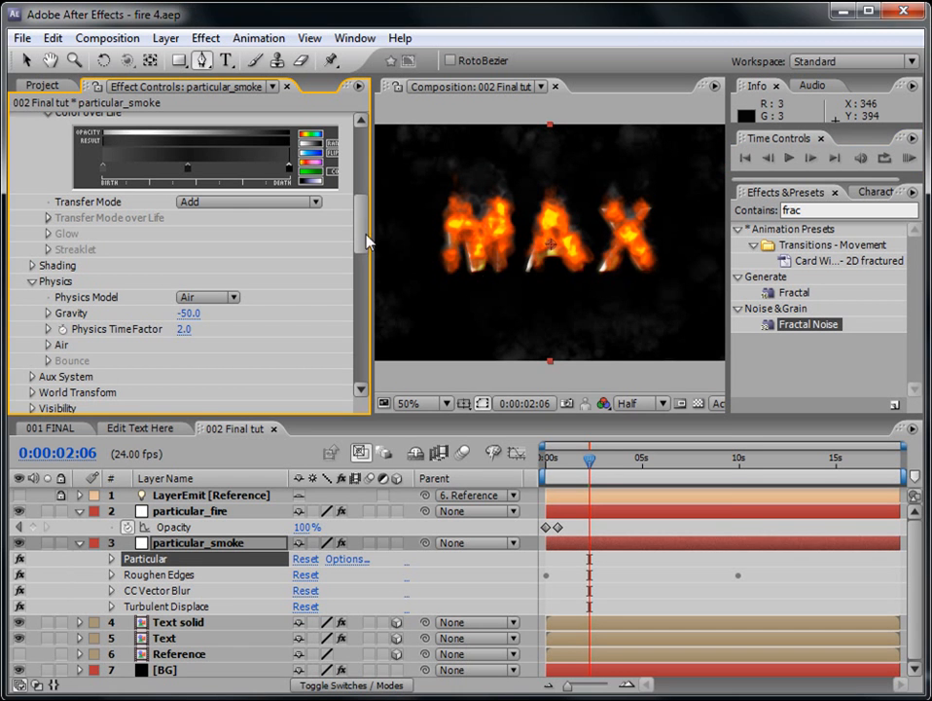
Recolor the birth stop of the smoke's Color over Life gradient a darker gray and RAM preview the composition
double_click(105, 171)
click(236, 458)
click(656, 249)
click(908, 157)
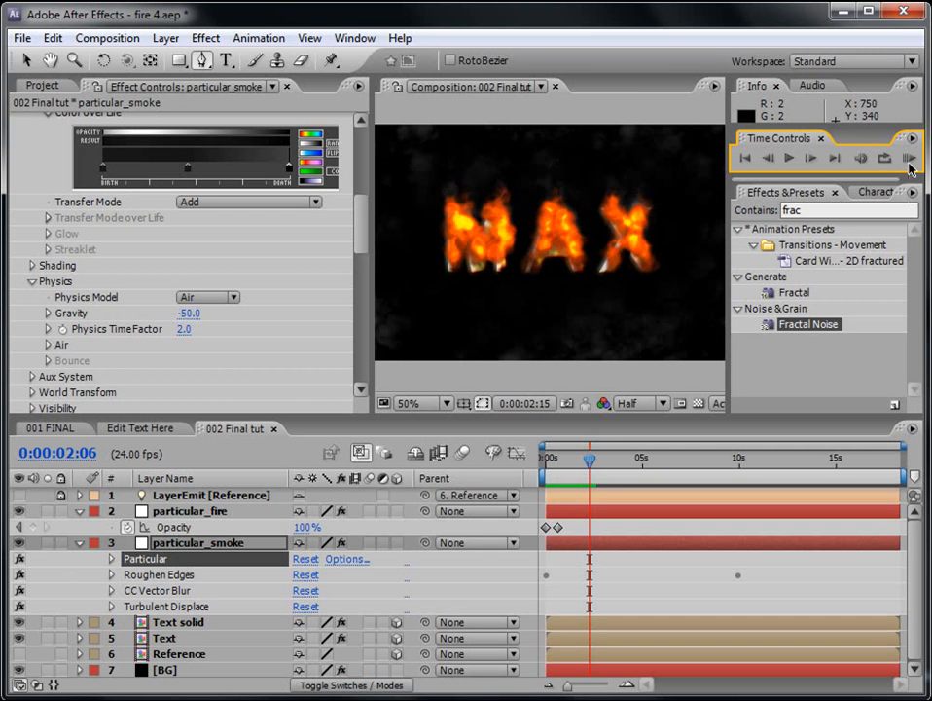
click(910, 155)
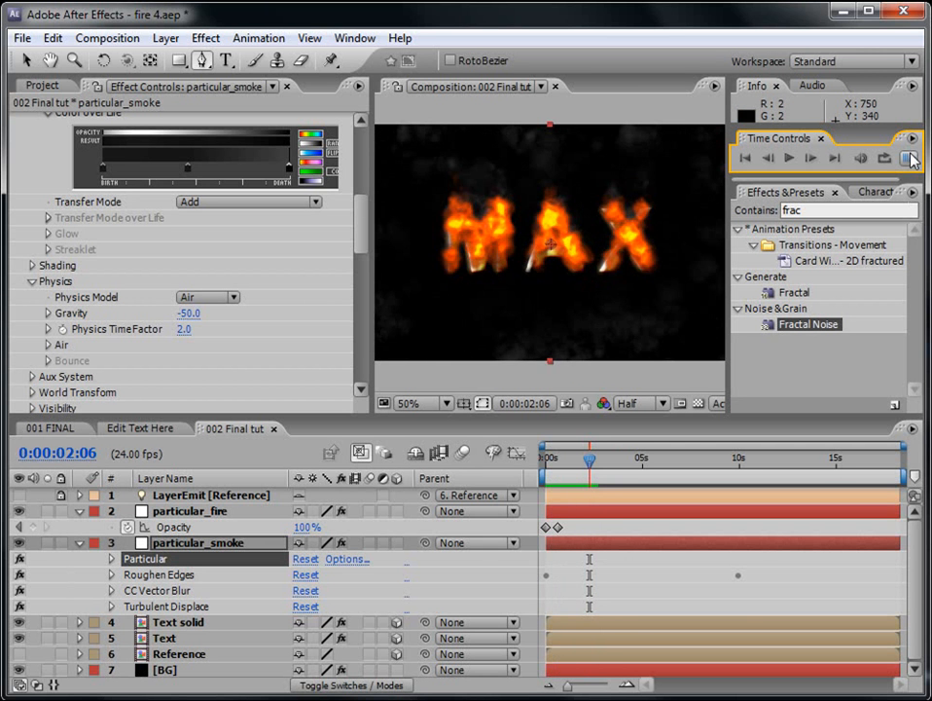
Collapse the smoke and fire layers, duplicate particular_fire and rename the copy particular_sparks
click(79, 543)
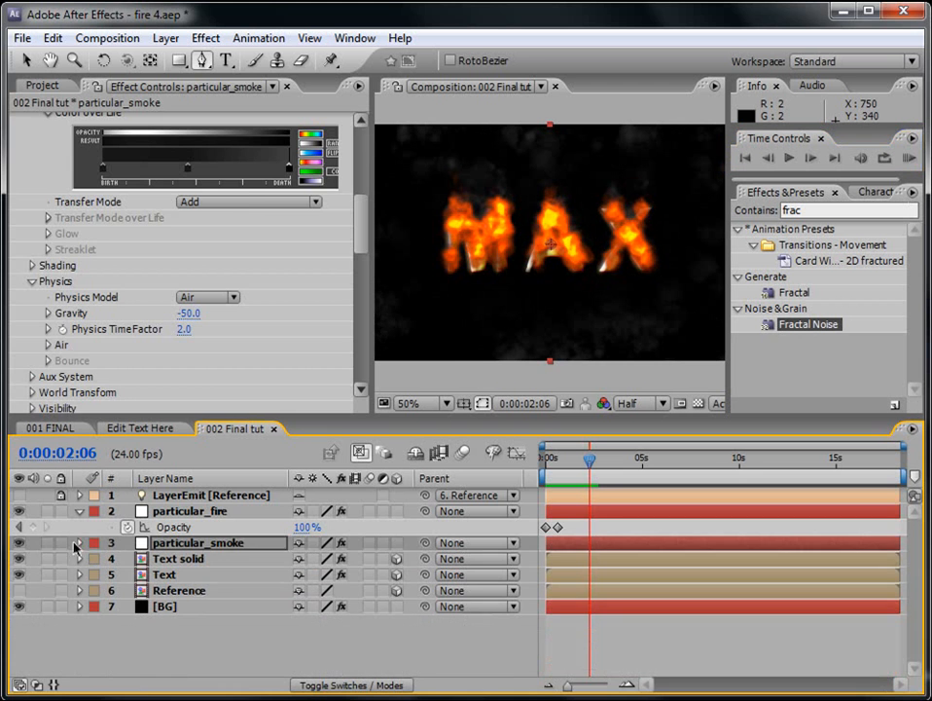
click(183, 514)
click(80, 511)
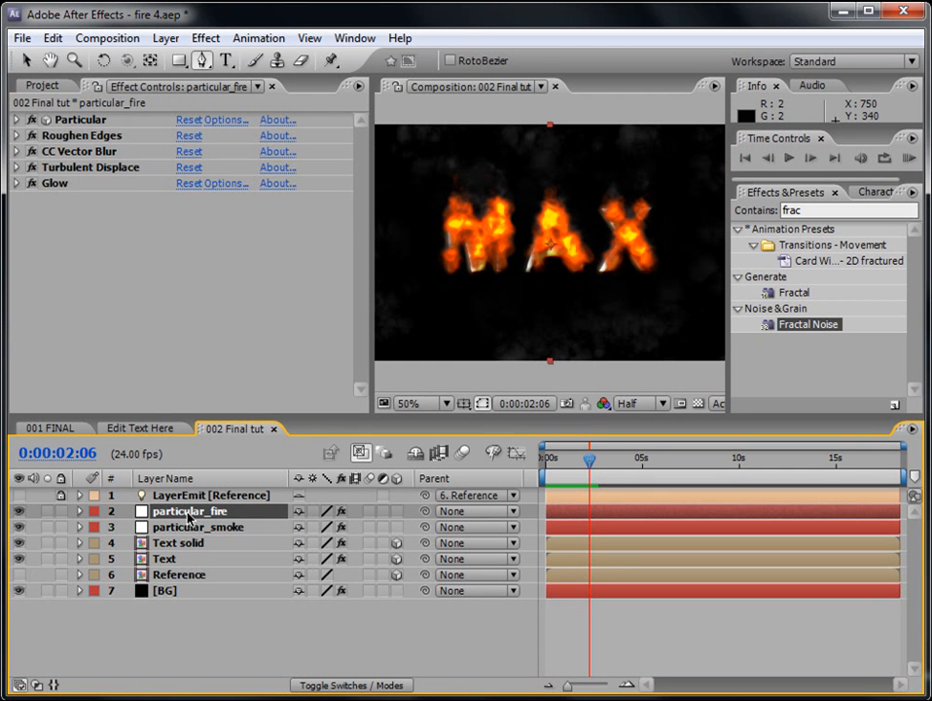
key(ctrl+d)
key(Return)
click(235, 511)
drag(236, 511, 207, 511)
text(s)
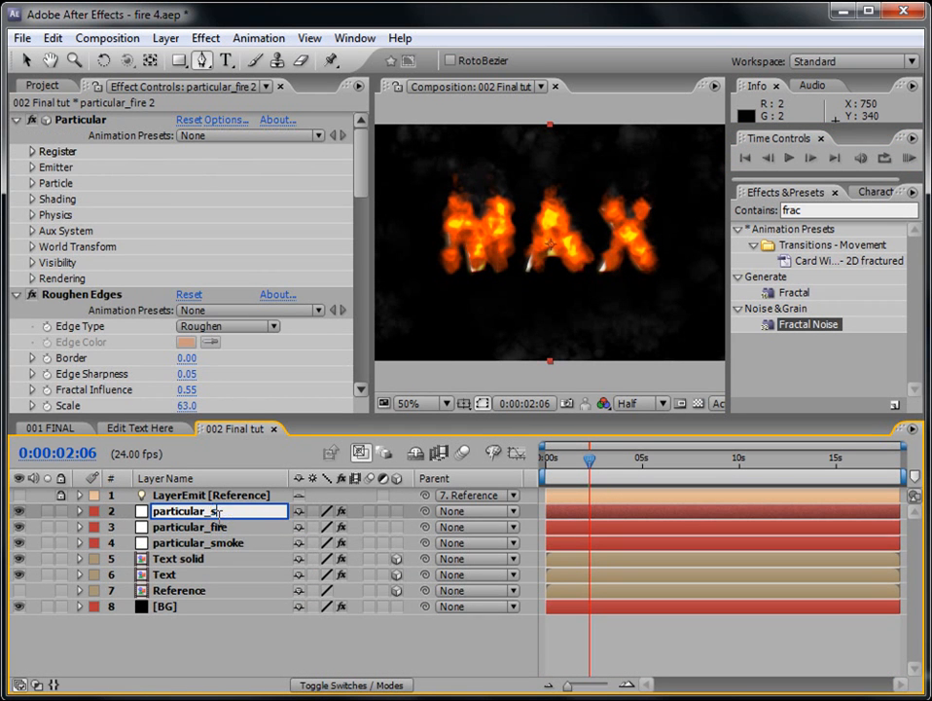
text(parks)
key(Return)
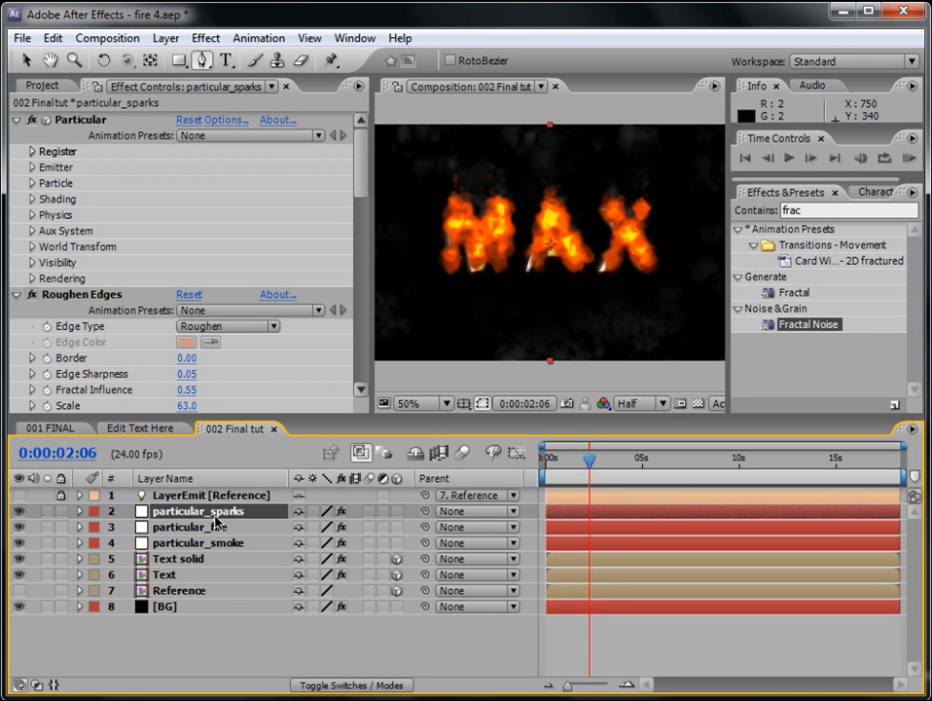
Set the Particle Size of particular_sparks to 1 in its Particular effect and solo the layer
key(e)
click(160, 526)
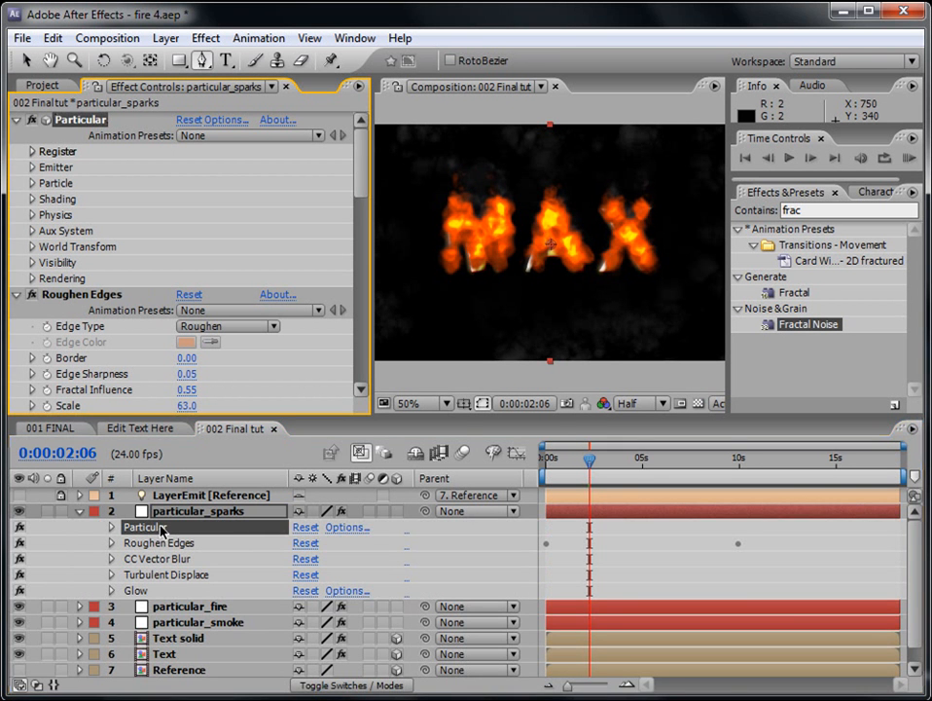
drag(359, 177, 362, 182)
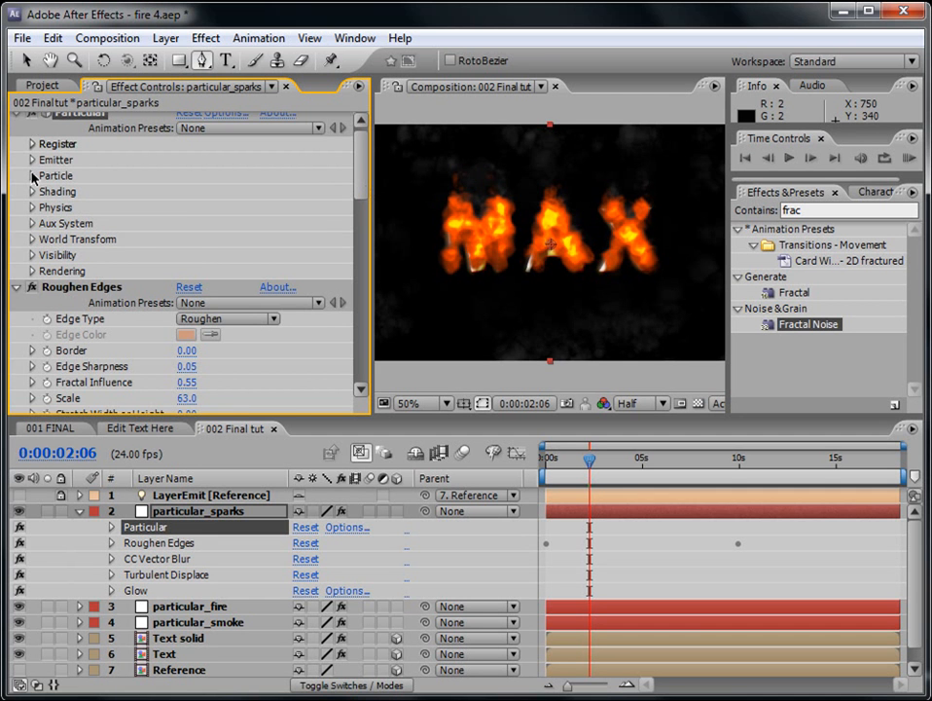
click(32, 176)
scroll(280, 245, down, 2)
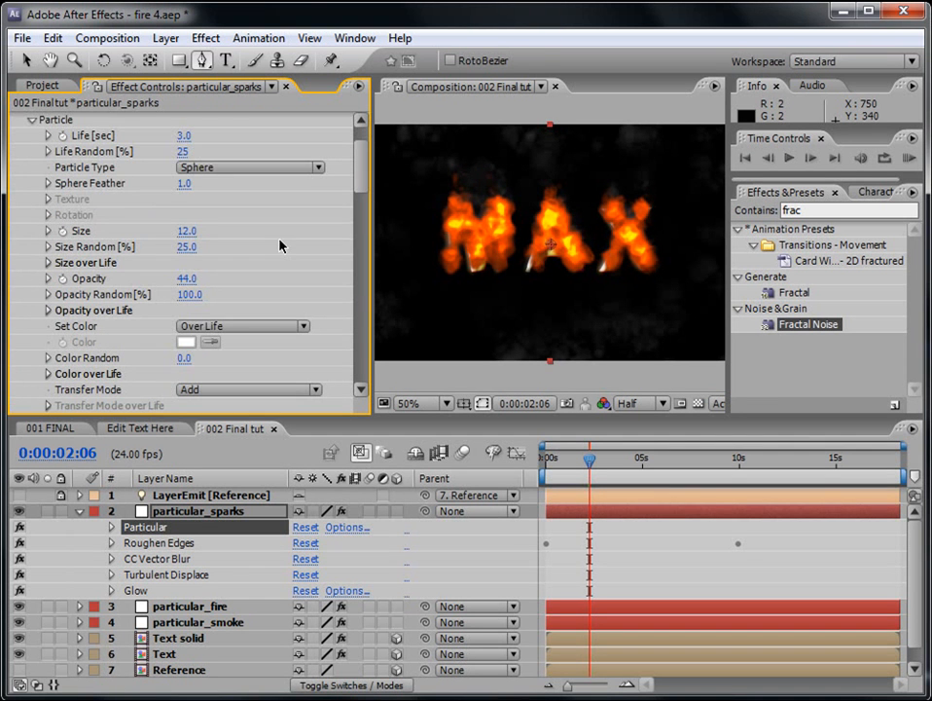
click(185, 231)
text(1)
key(Return)
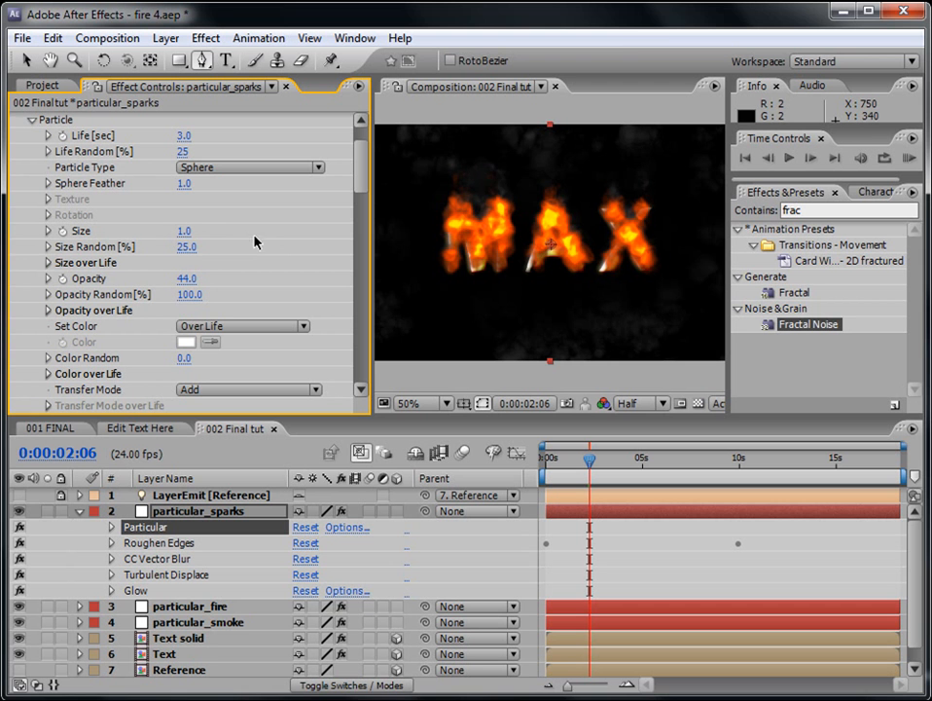
click(46, 511)
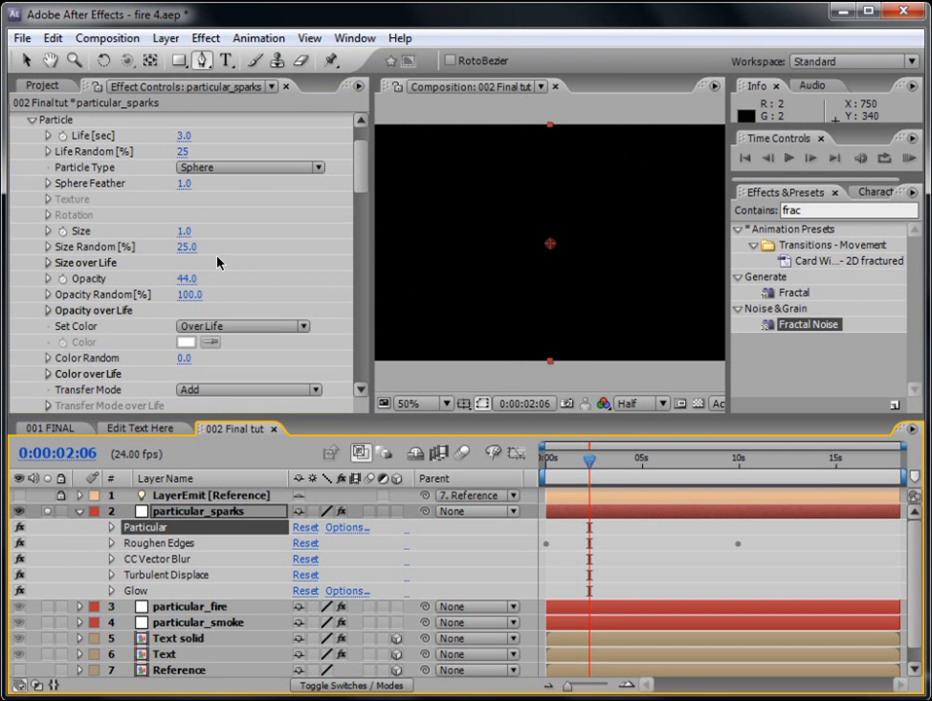
Enlarge the spark particles and delete the Roughen Edges, CC Vector Blur and Turbulent Displace effects from particular_sparks
mouse_move(184, 231)
mouse_down()
mouse_move(195, 227)
mouse_move(184, 230)
mouse_up()
drag(358, 178, 362, 235)
click(91, 178)
key(Delete)
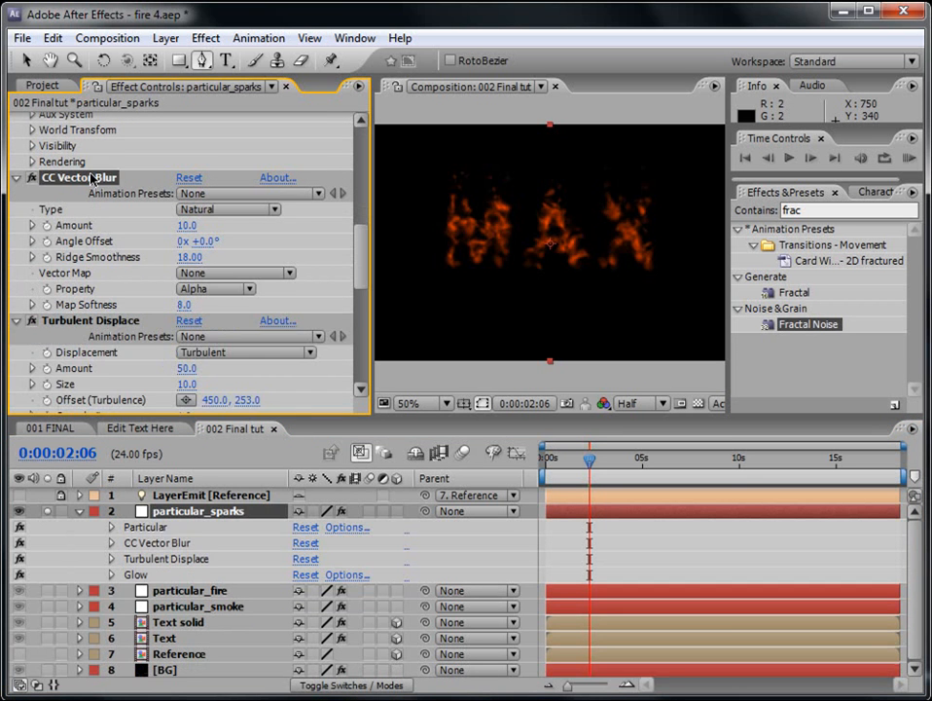
key(Delete)
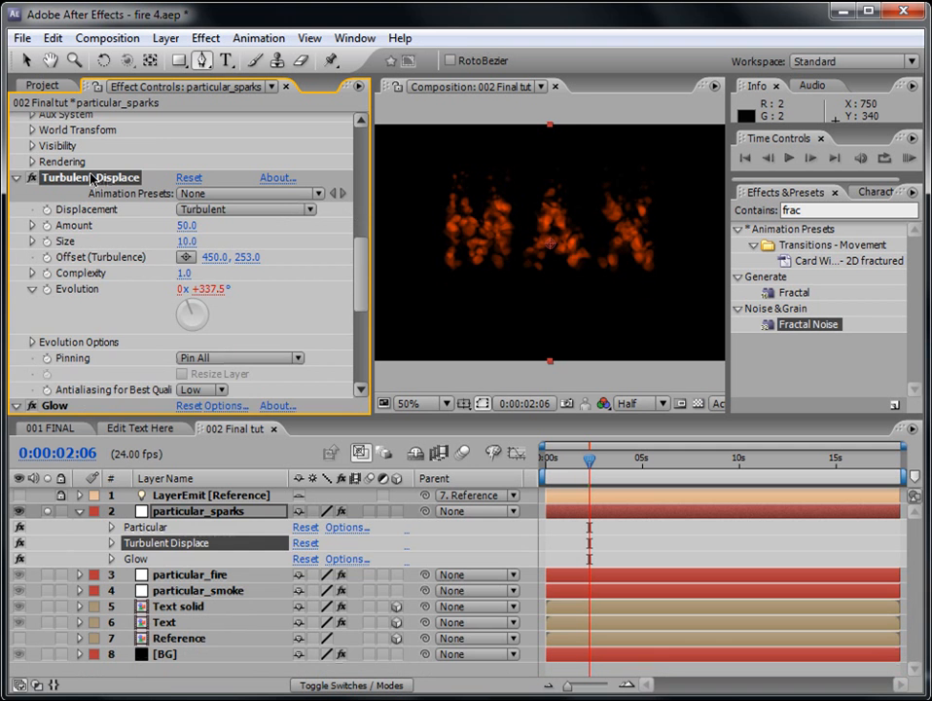
key(Delete)
Set the sparks' Particle Size back to 1 in the Particular effect
drag(362, 292, 367, 176)
click(184, 204)
text(1)
key(Return)
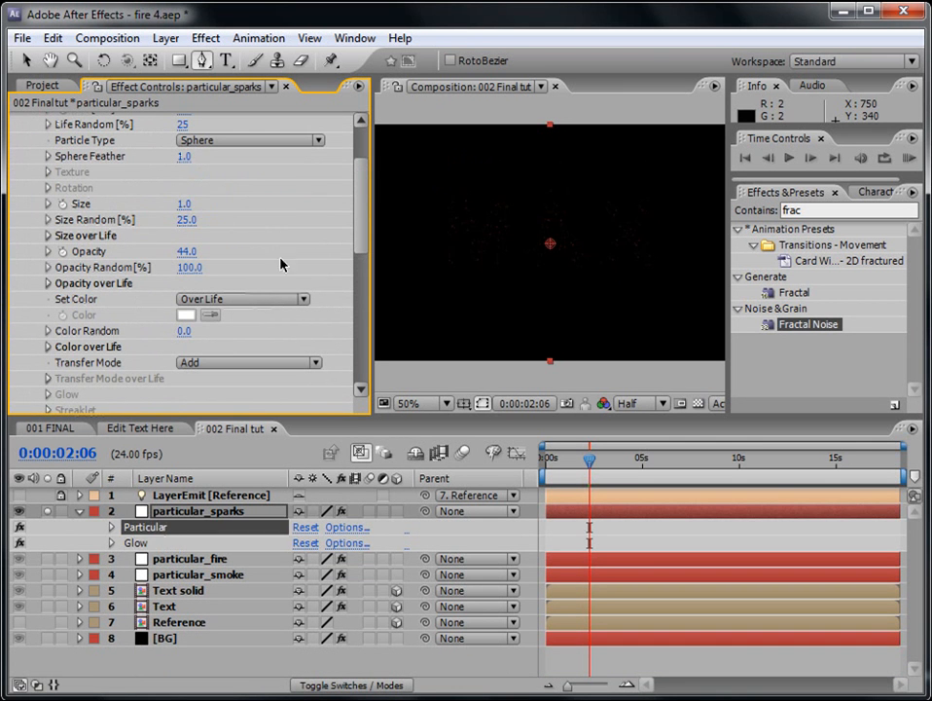
Set the sparks' Glow Threshold to 0% and Glow Radius to 0.5, and set the Particle Size to 2
drag(368, 212, 375, 308)
drag(181, 302, 47, 316)
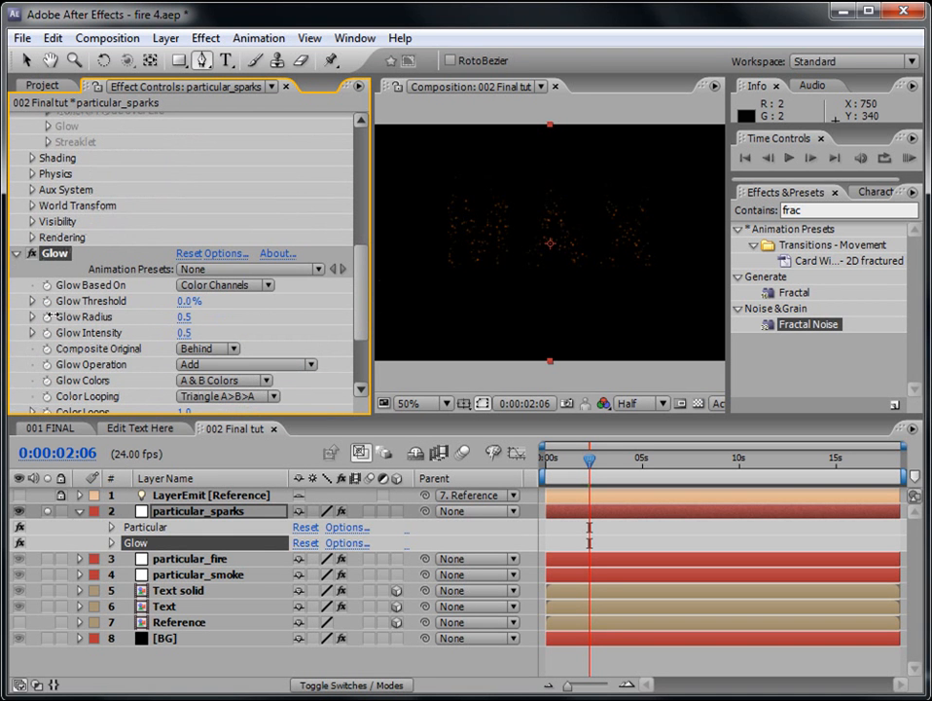
drag(358, 254, 363, 181)
click(185, 169)
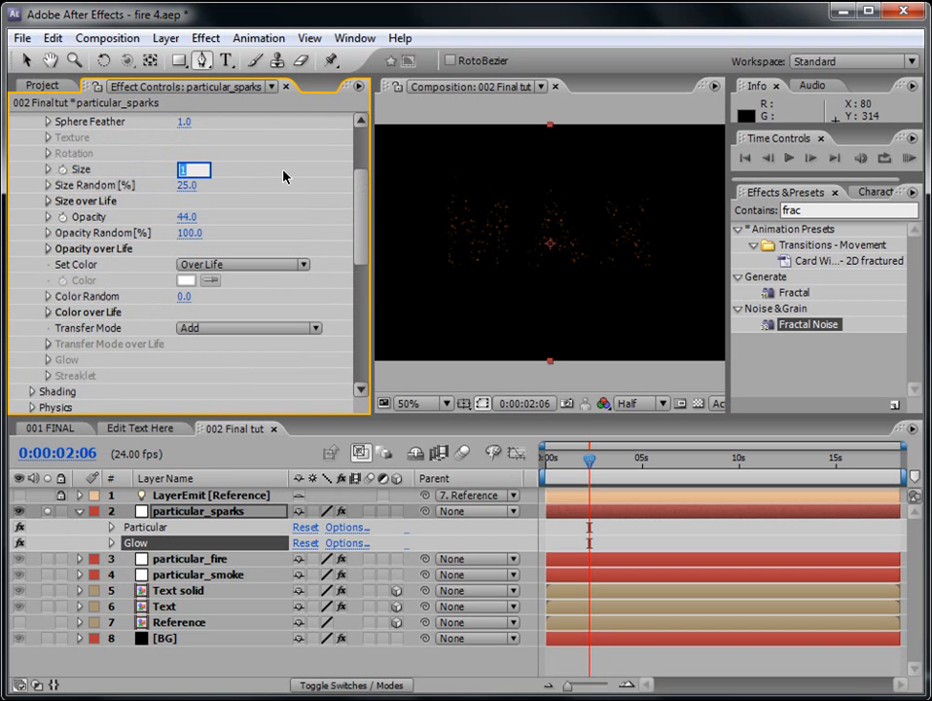
key(Return)
Set the sparks' Emitter Velocity to 50 in Particular and RAM preview the soloed layer
drag(358, 238, 366, 182)
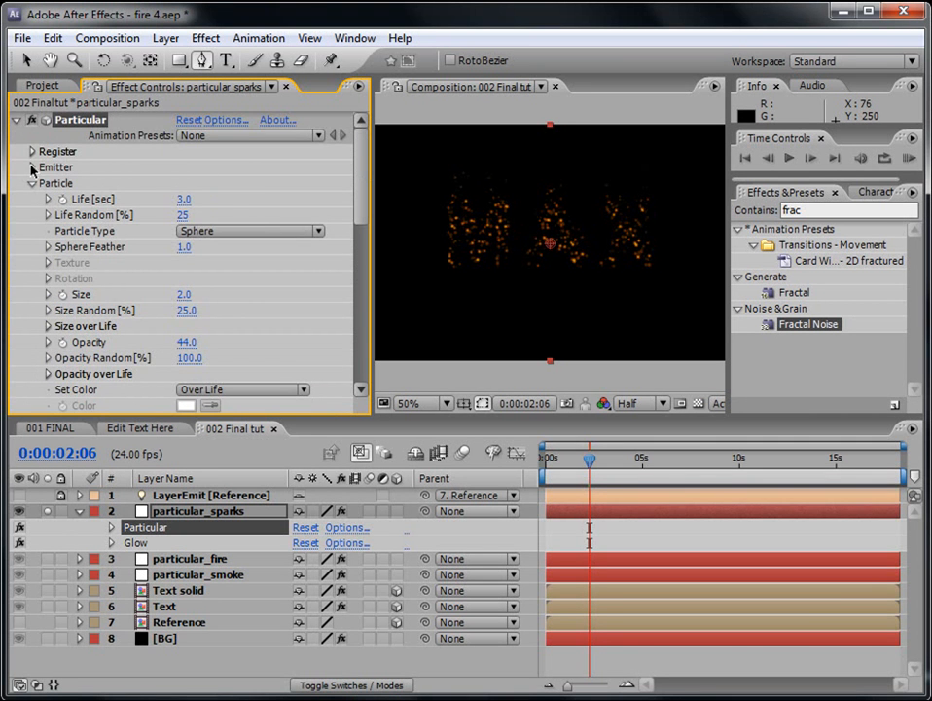
click(32, 167)
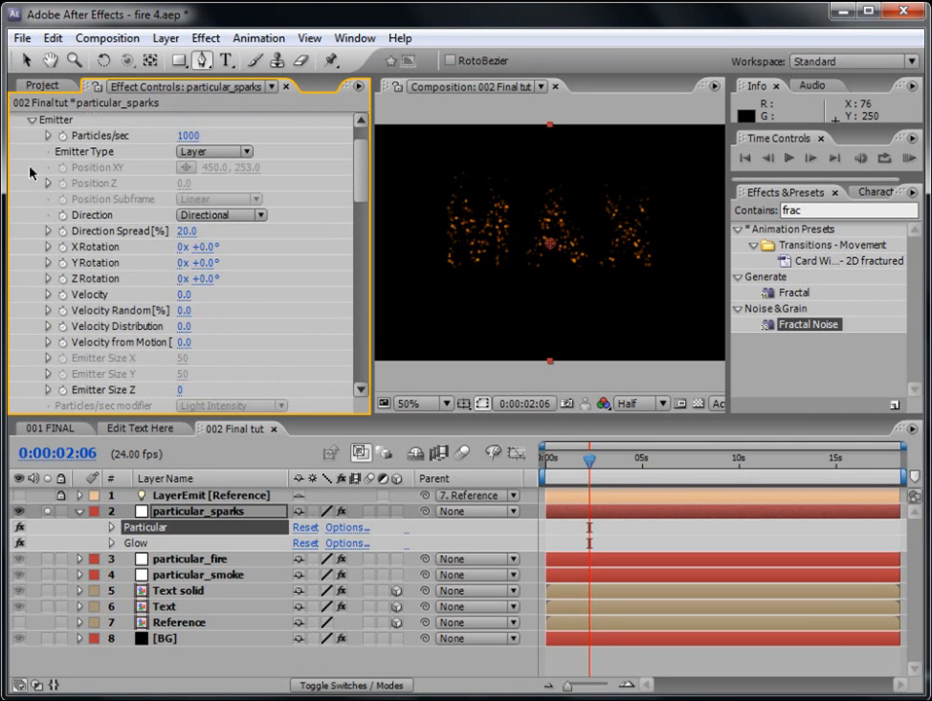
click(182, 294)
text(50)
key(Return)
click(911, 159)
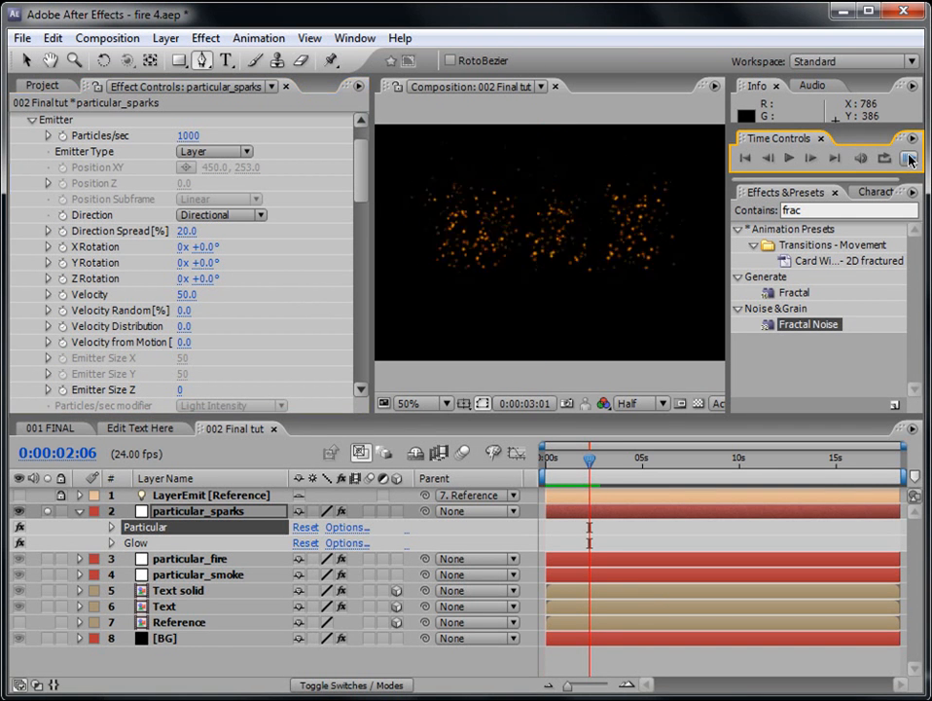
click(416, 250)
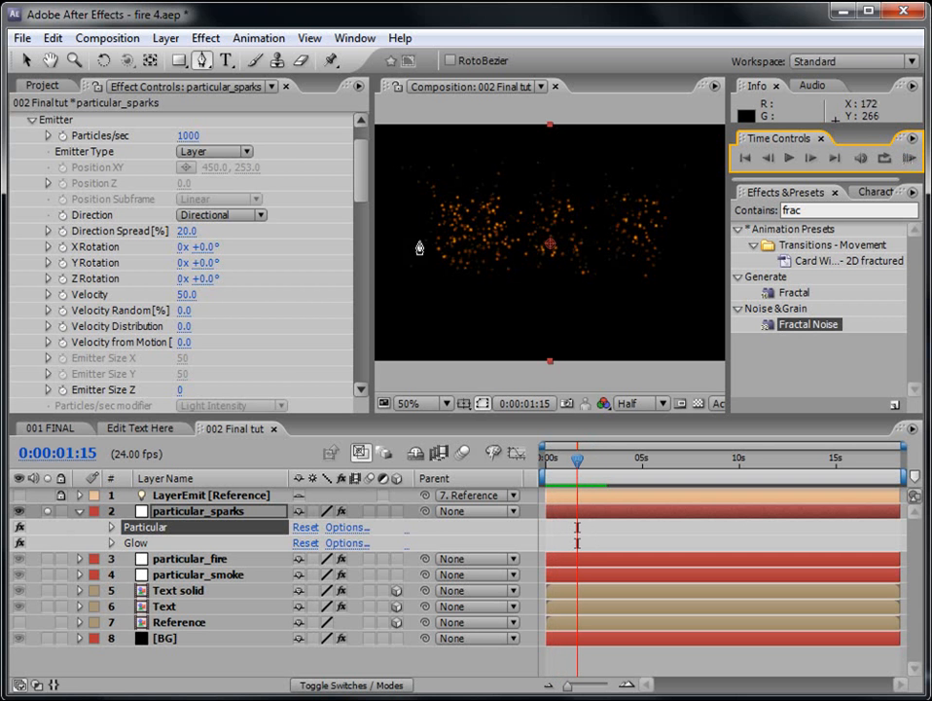
Turn on Motion Blur in the sparks' Particular rendering settings with a Shutter Angle of 487, and RAM preview the layer
drag(360, 181, 373, 307)
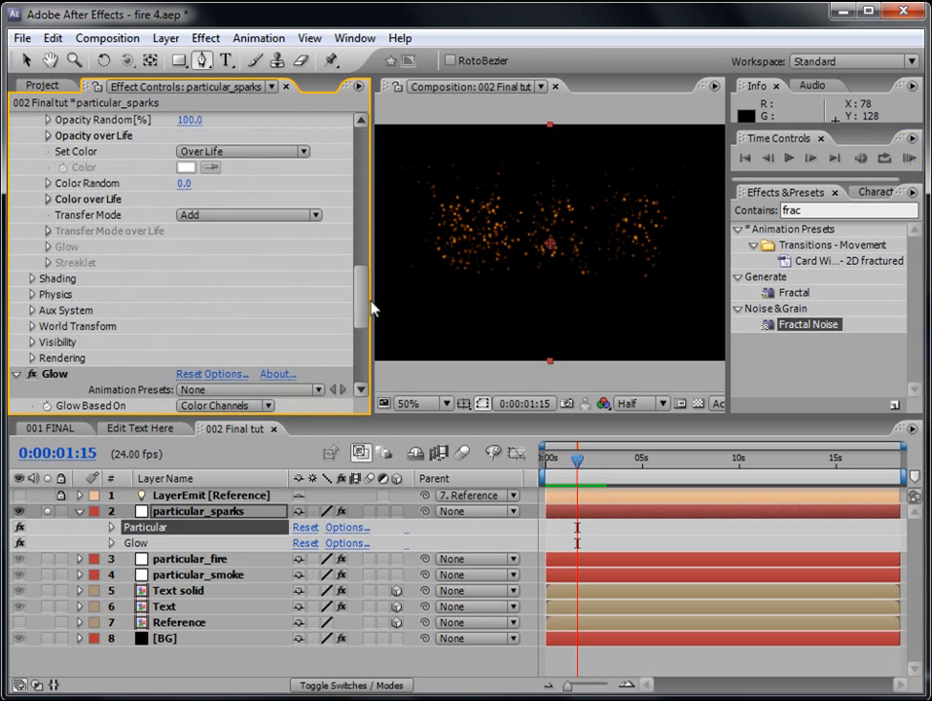
click(32, 357)
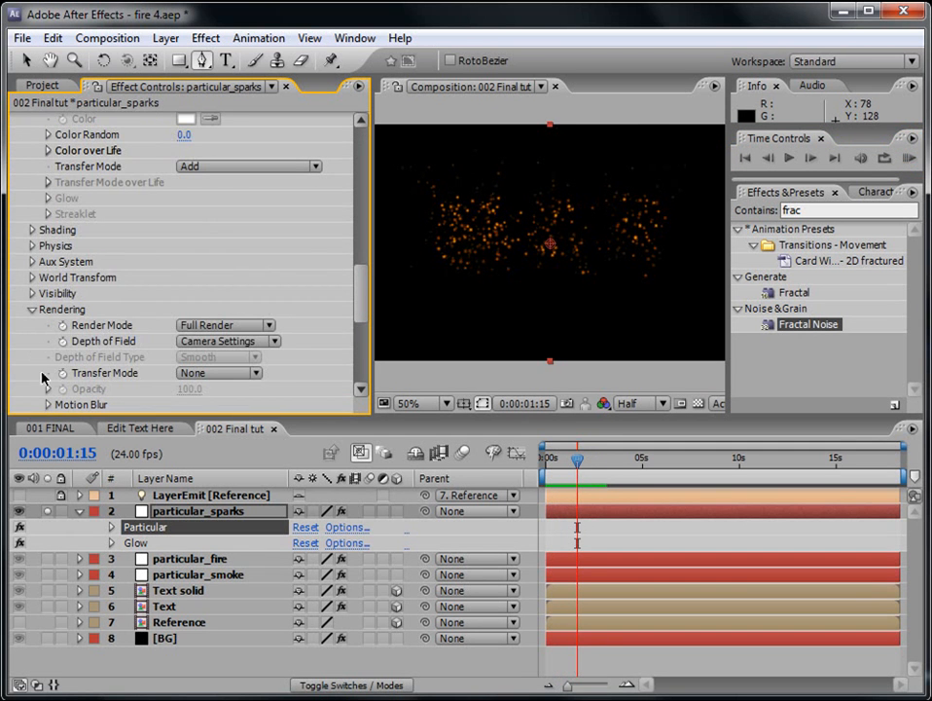
scroll(368, 350, down, 2)
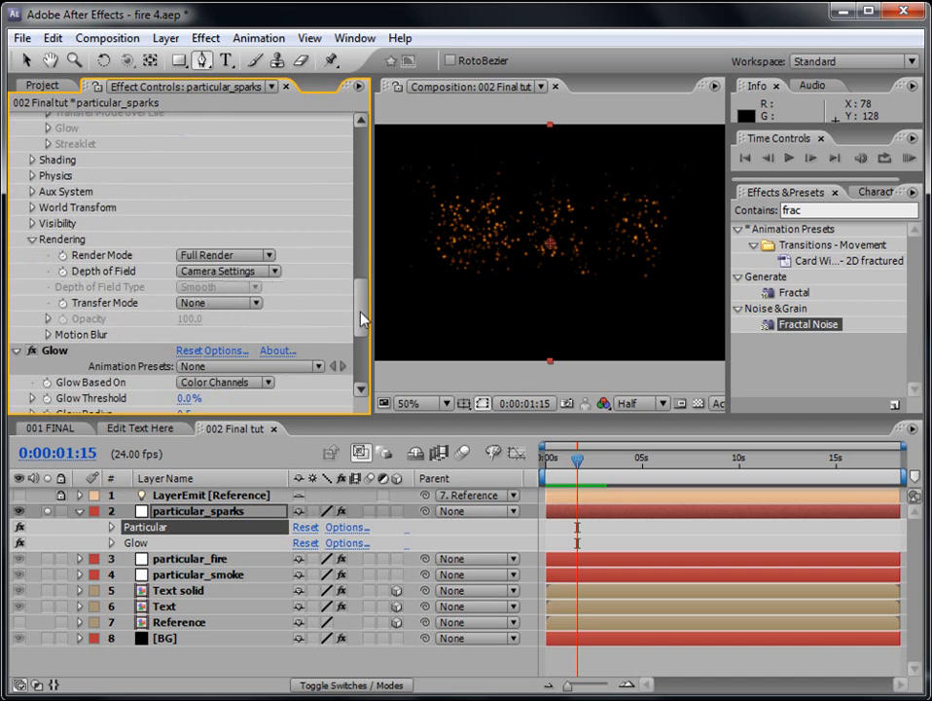
click(48, 329)
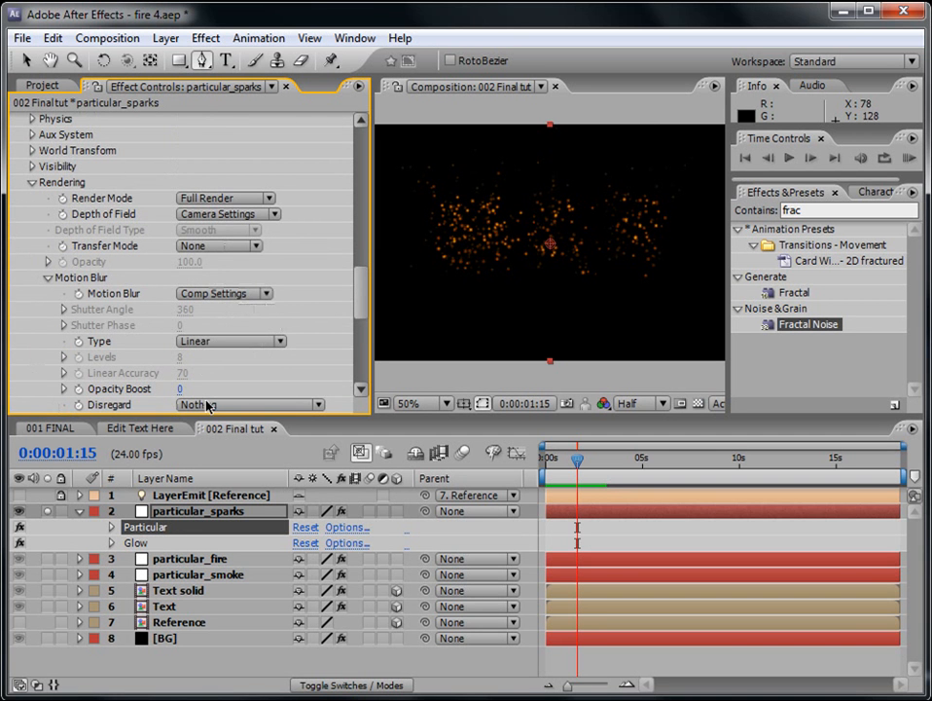
scroll(243, 253, down, 1)
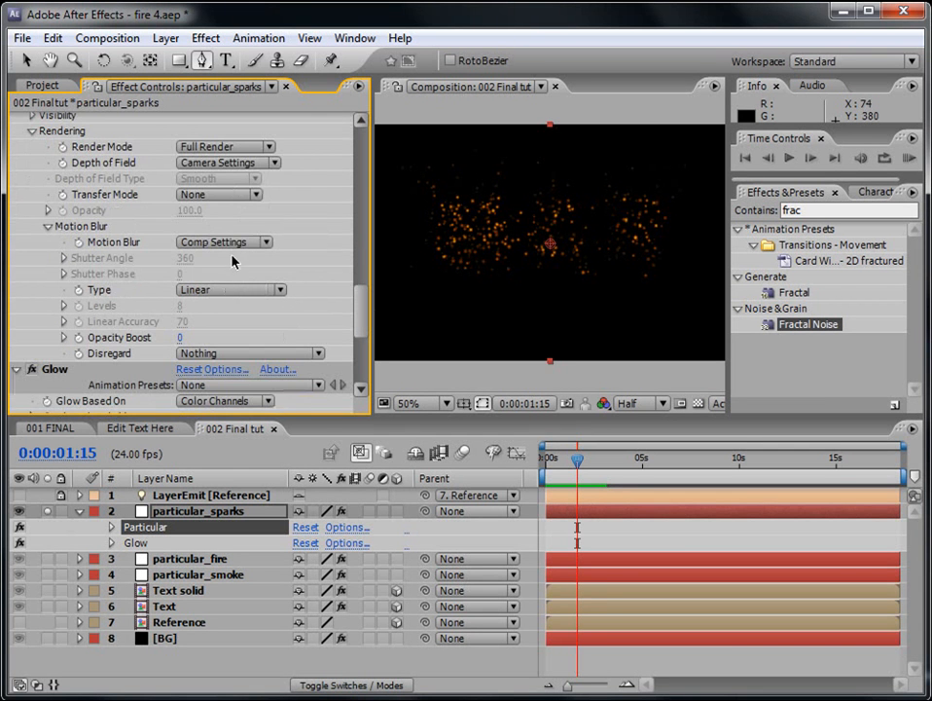
click(223, 243)
click(237, 267)
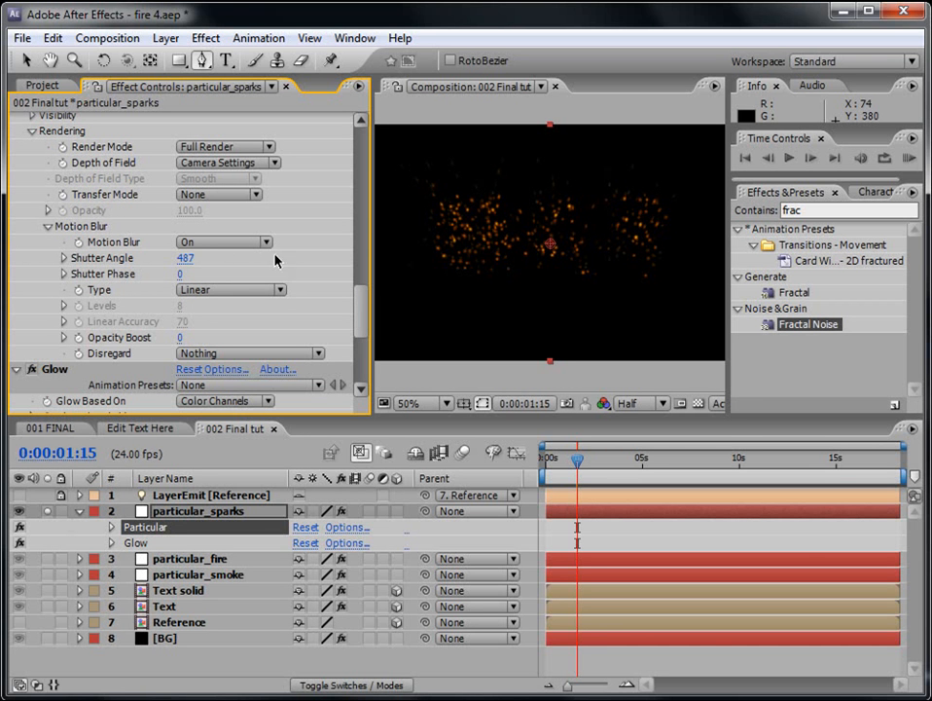
click(907, 159)
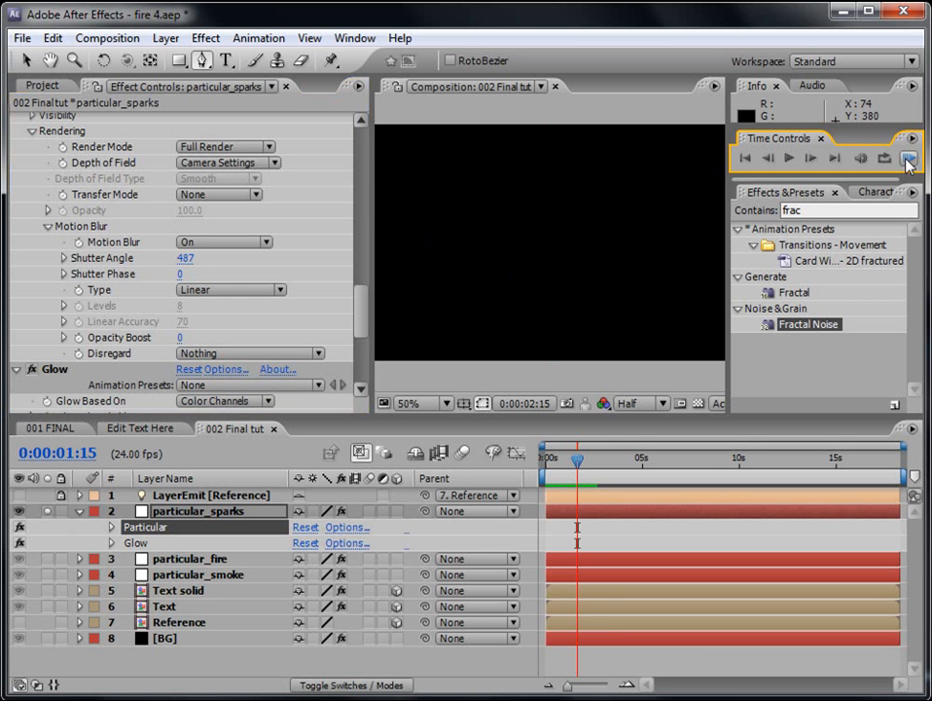
Set the sparks' Particles/sec to 500 in the Particular emitter settings
drag(359, 304, 378, 144)
click(199, 183)
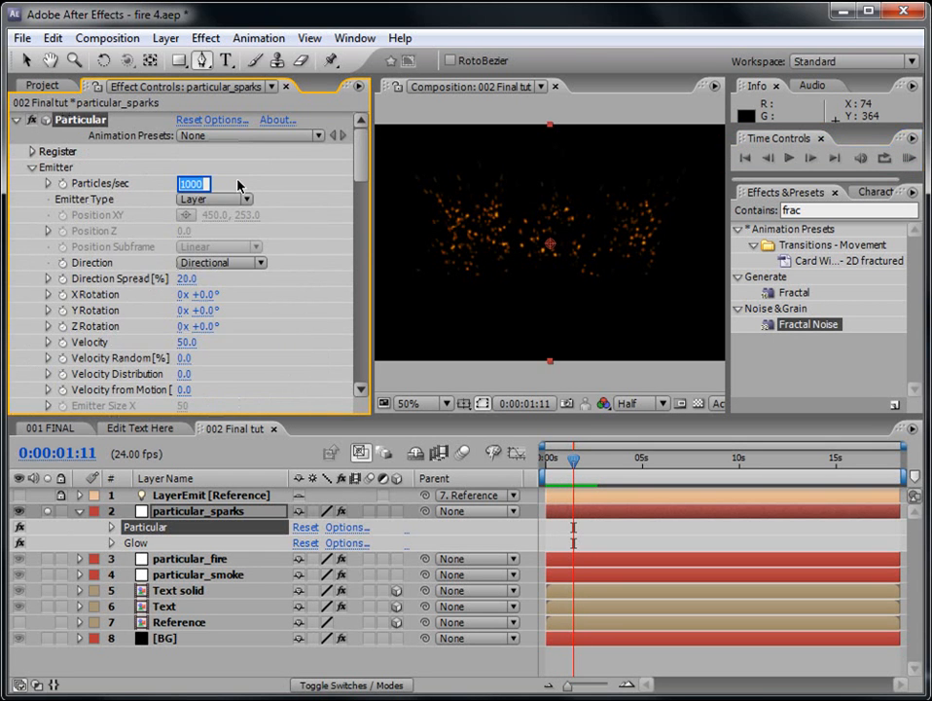
text(500)
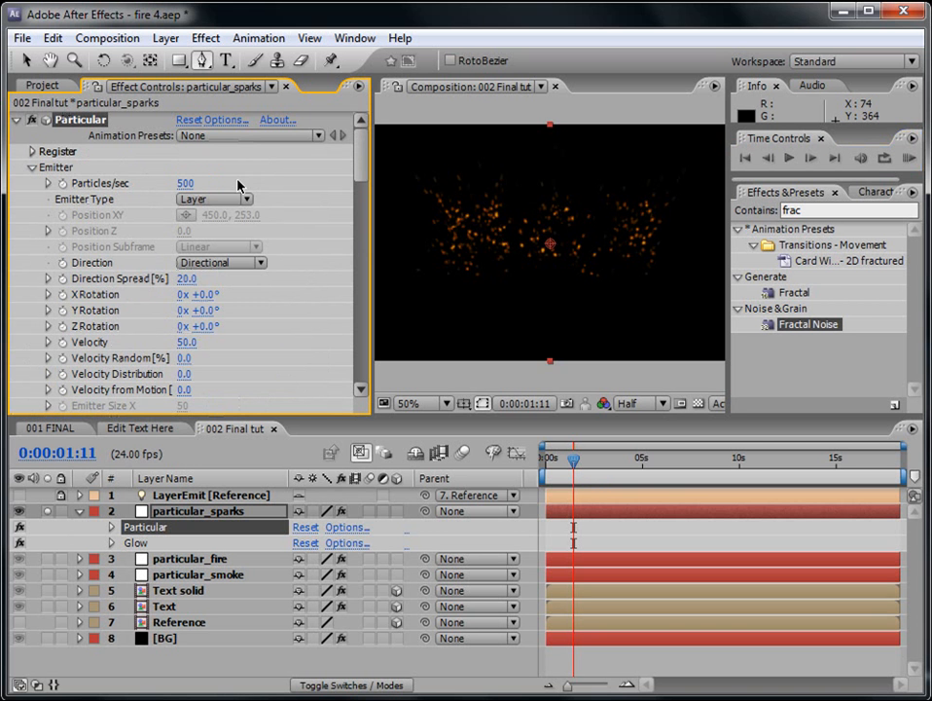
key(Return)
Set the sparks' Gravity to -20 in the Particular physics settings
drag(361, 165, 369, 283)
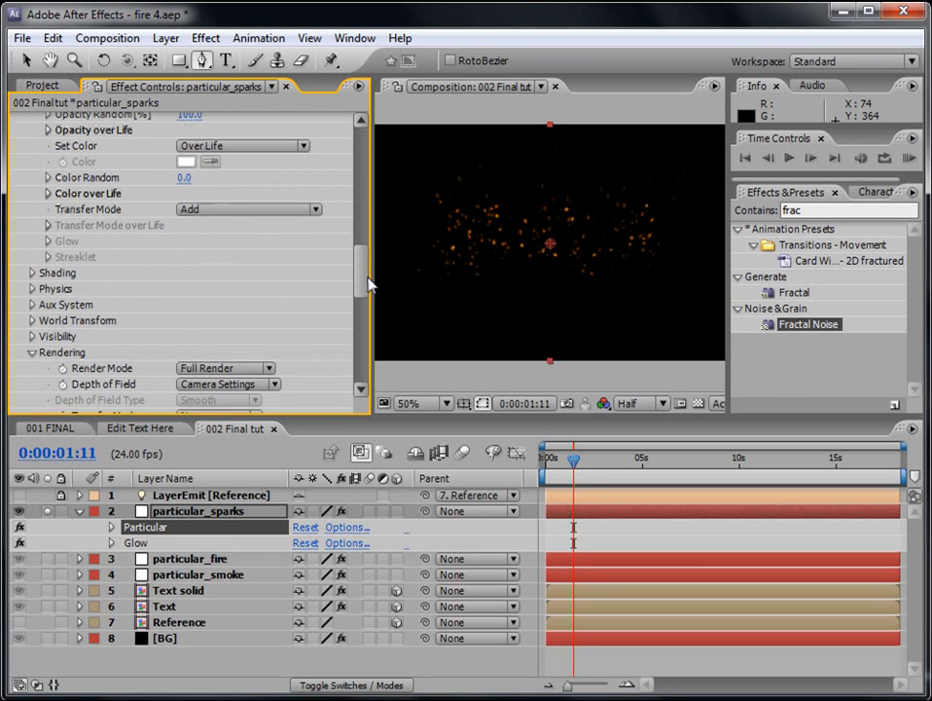
click(33, 289)
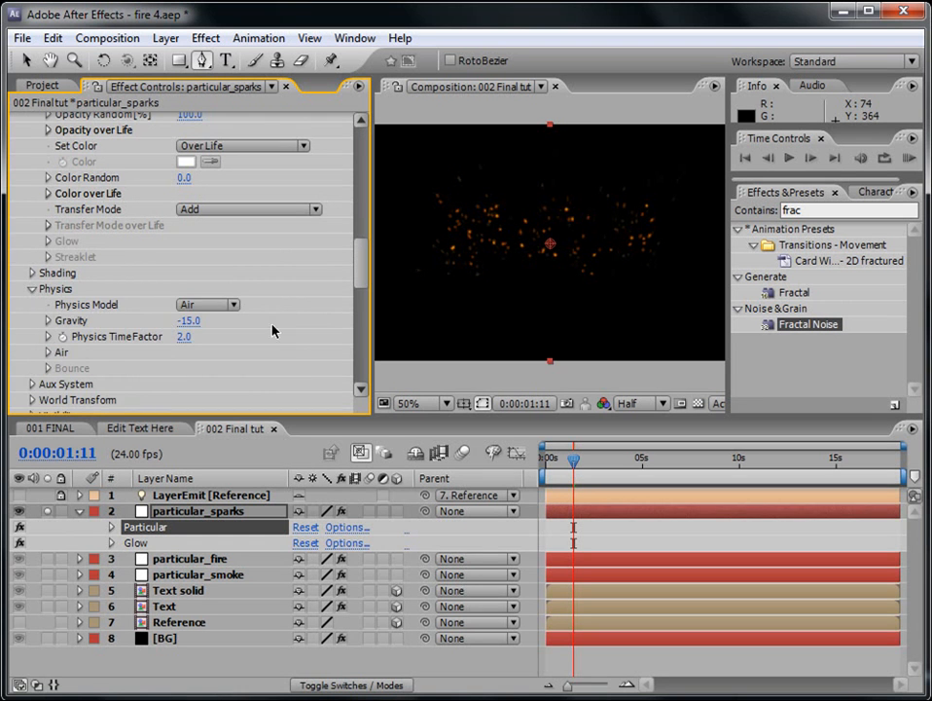
scroll(361, 278, down, 1)
click(188, 302)
text(-20)
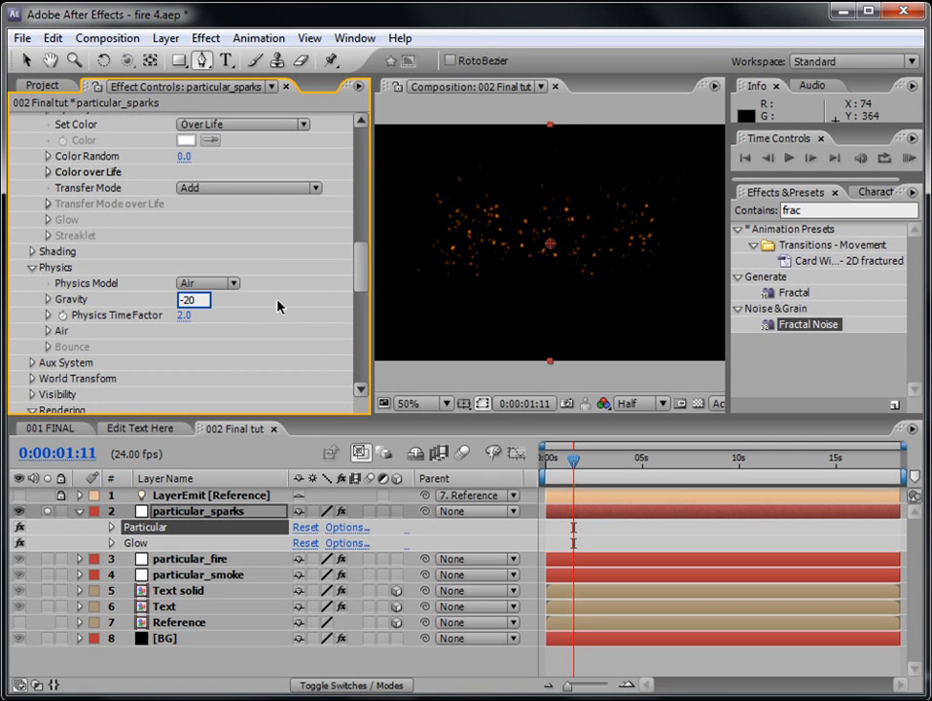
key(Return)
Set the sparks' emitter Velocity Random to 10, Velocity Distribution to 5 and Velocity from Motion to 10
drag(358, 276, 370, 181)
click(184, 258)
text(10)
key(Tab)
text(5)
key(Return)
click(184, 289)
text(1)
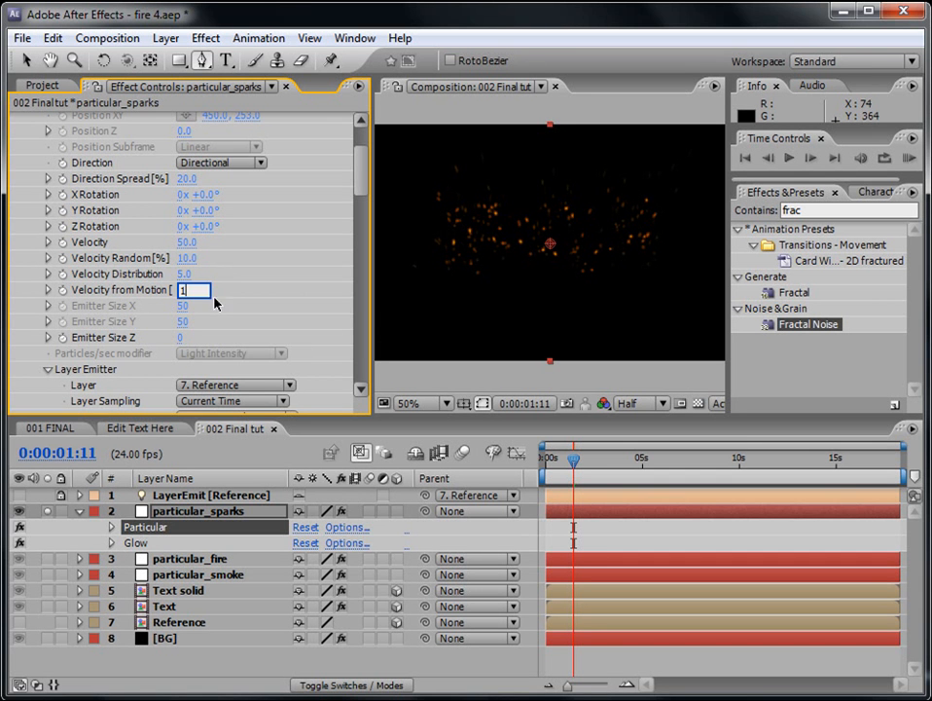
key(Return)
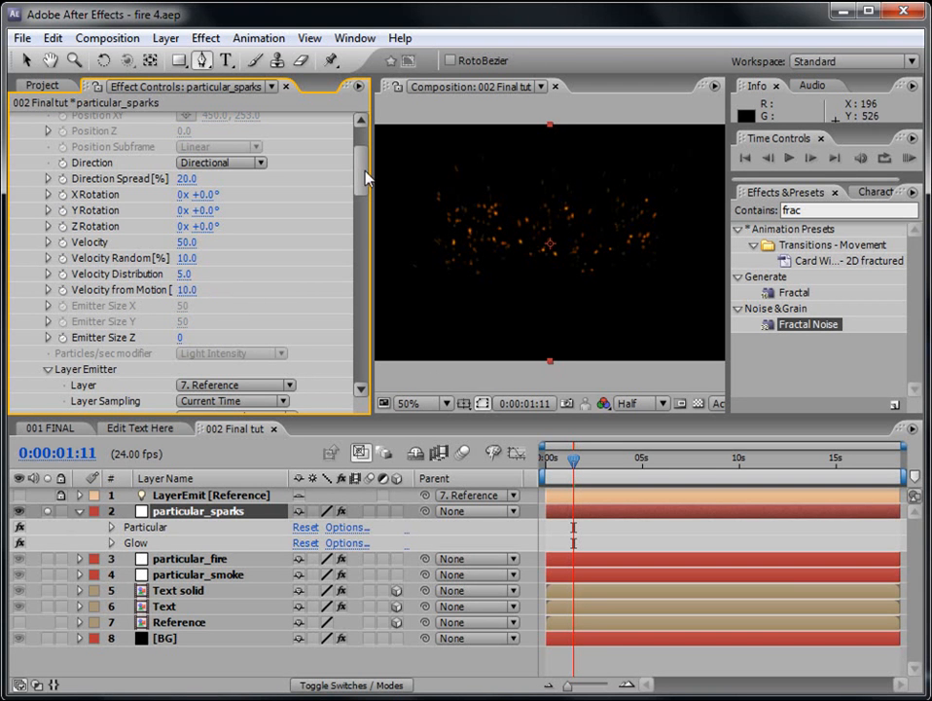
RAM preview the soloed particular_sparks layer to check the spark motion
drag(366, 178, 366, 195)
click(908, 158)
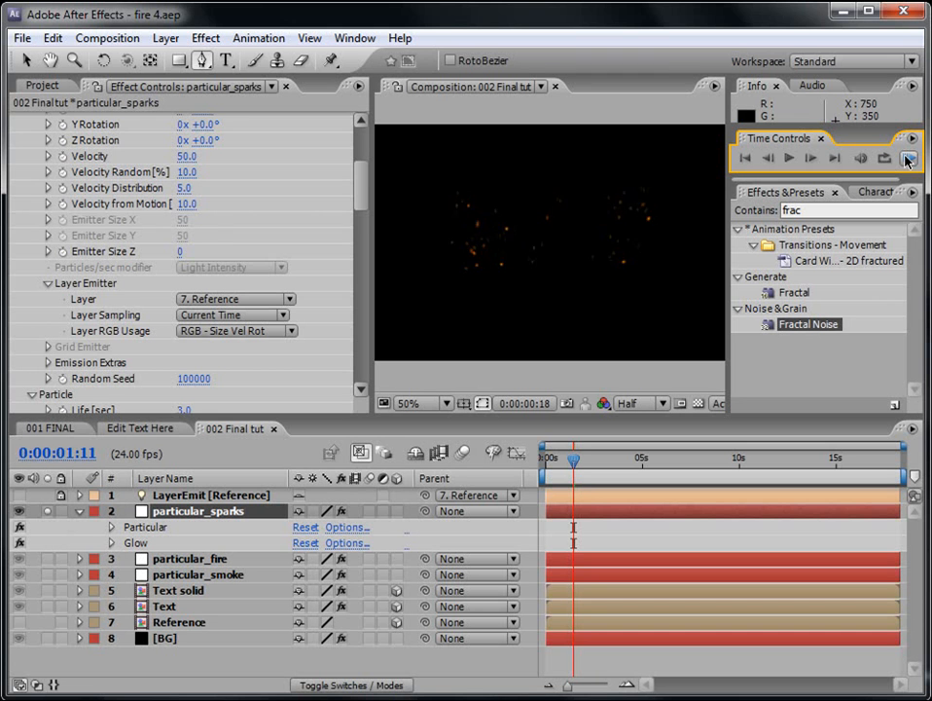
click(908, 159)
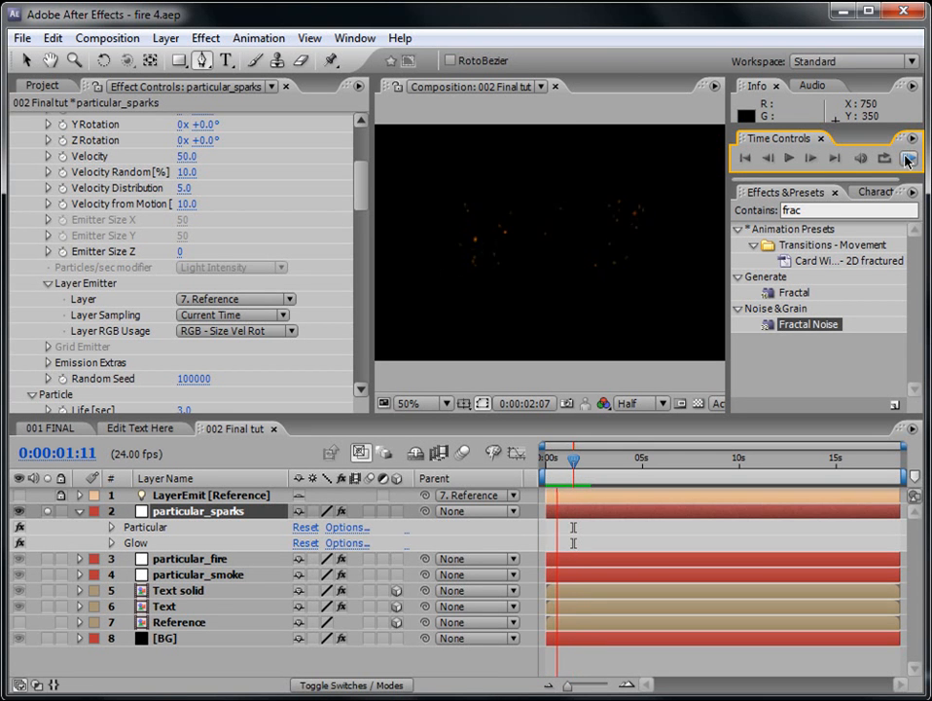
click(908, 158)
Set the particular_sparks blending mode to Add, unsolo the layer and RAM preview the full composition
click(331, 685)
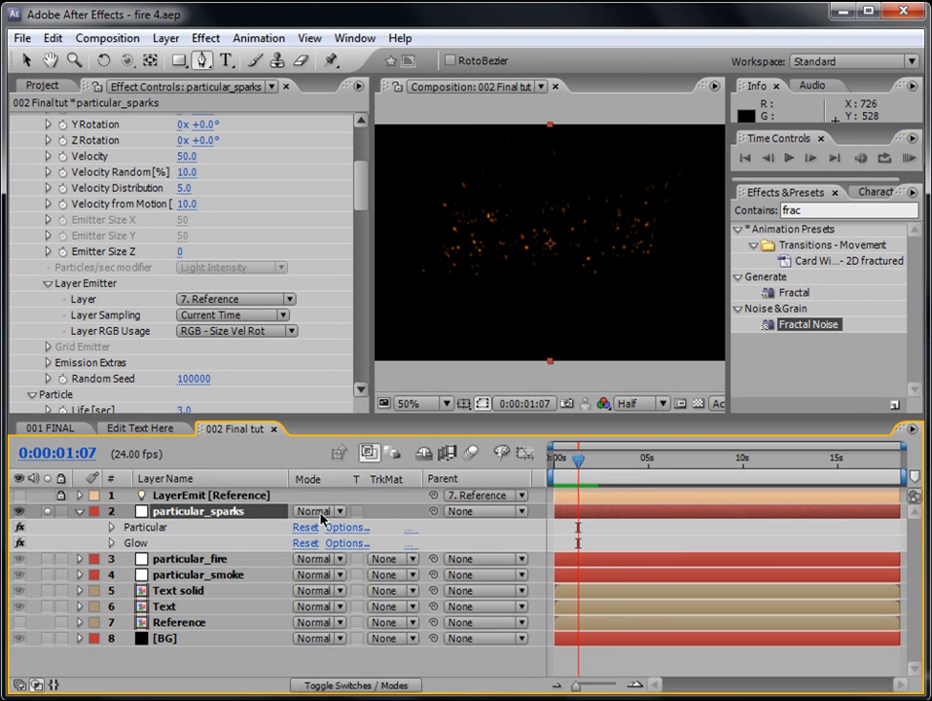
click(312, 511)
click(340, 325)
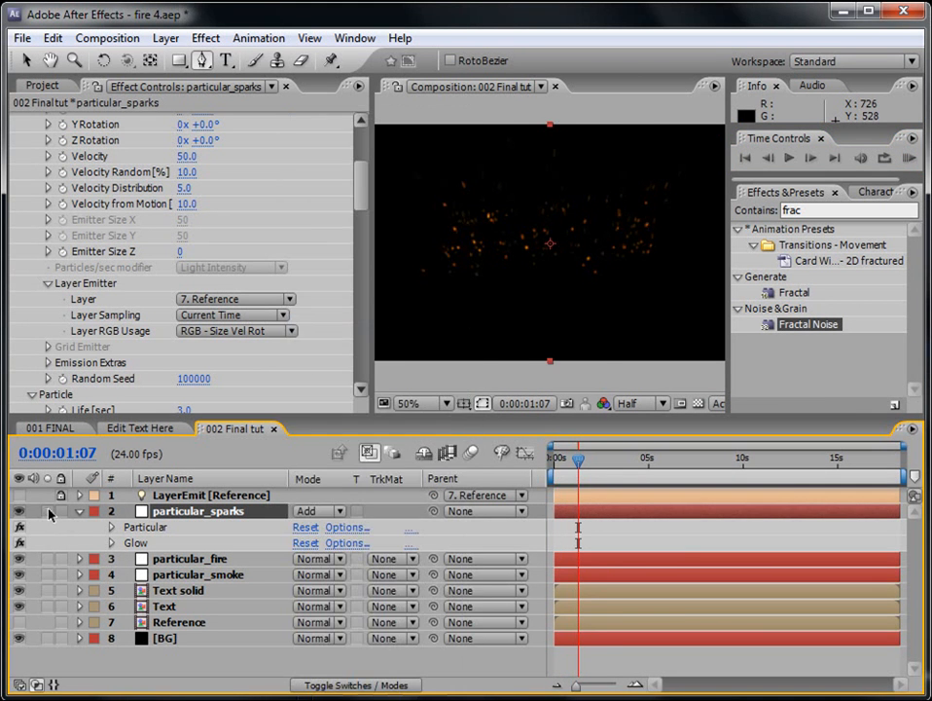
click(908, 159)
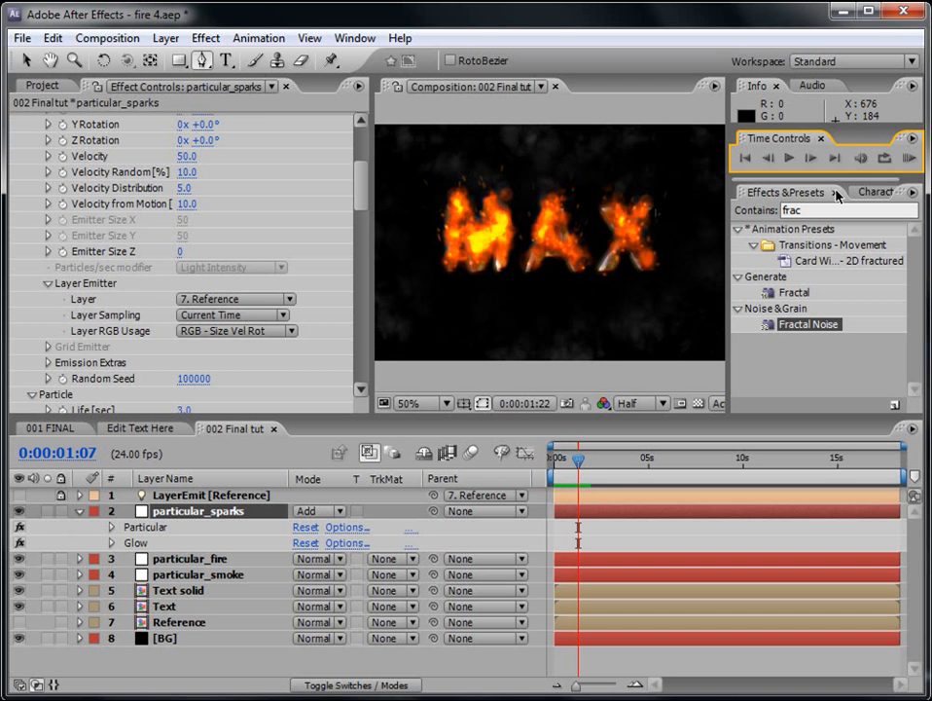
click(912, 158)
drag(373, 228, 287, 228)
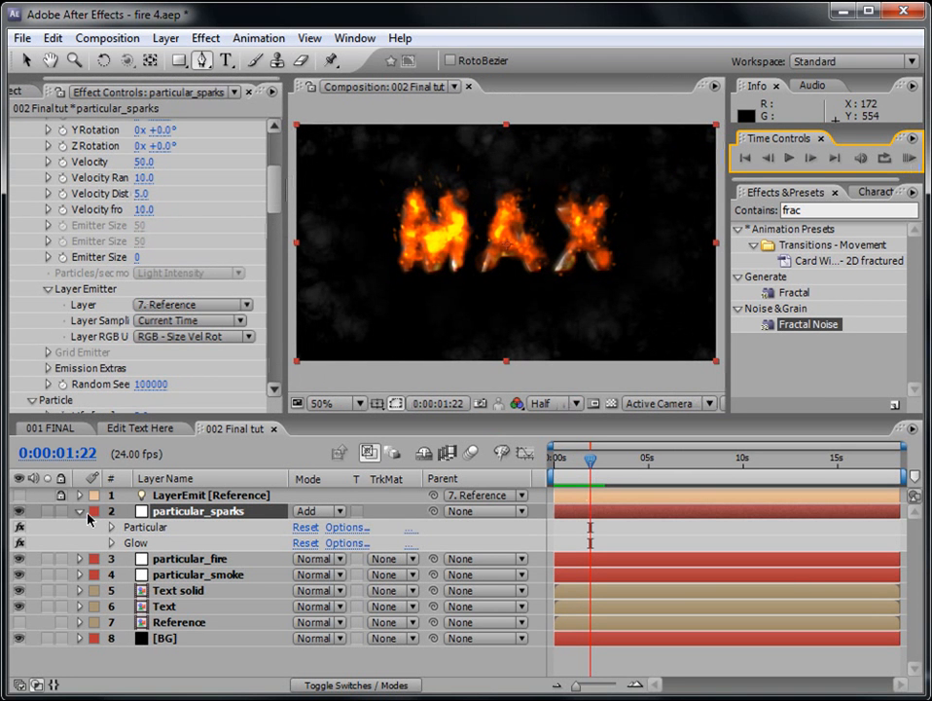
Set Affect Position to 156 in the Turbulence Field of particular_fire's Particular physics
click(80, 512)
click(193, 527)
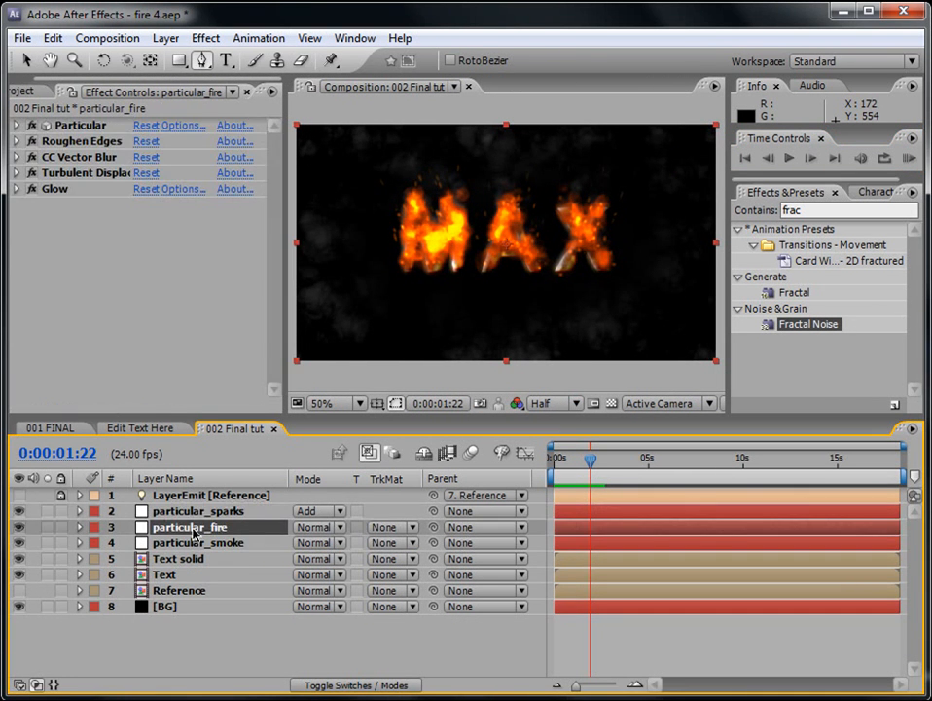
click(16, 126)
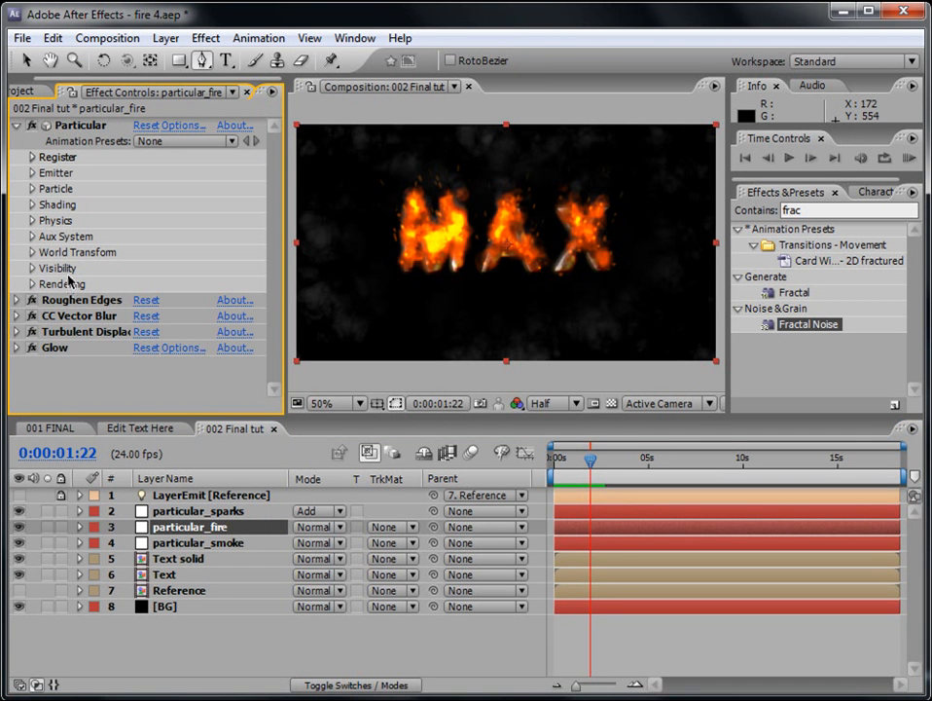
click(33, 221)
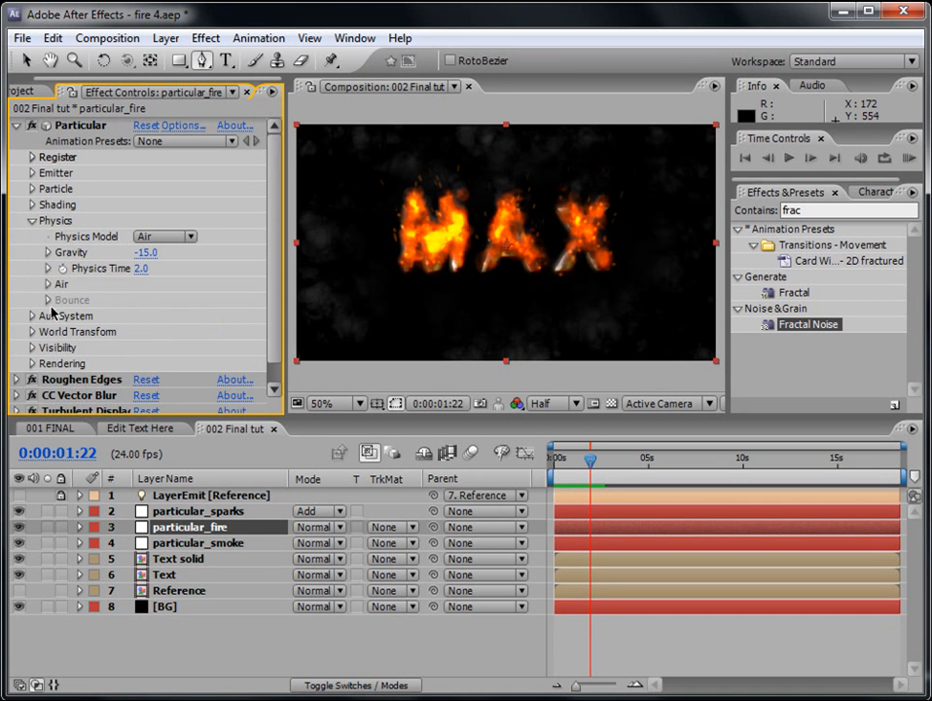
click(48, 285)
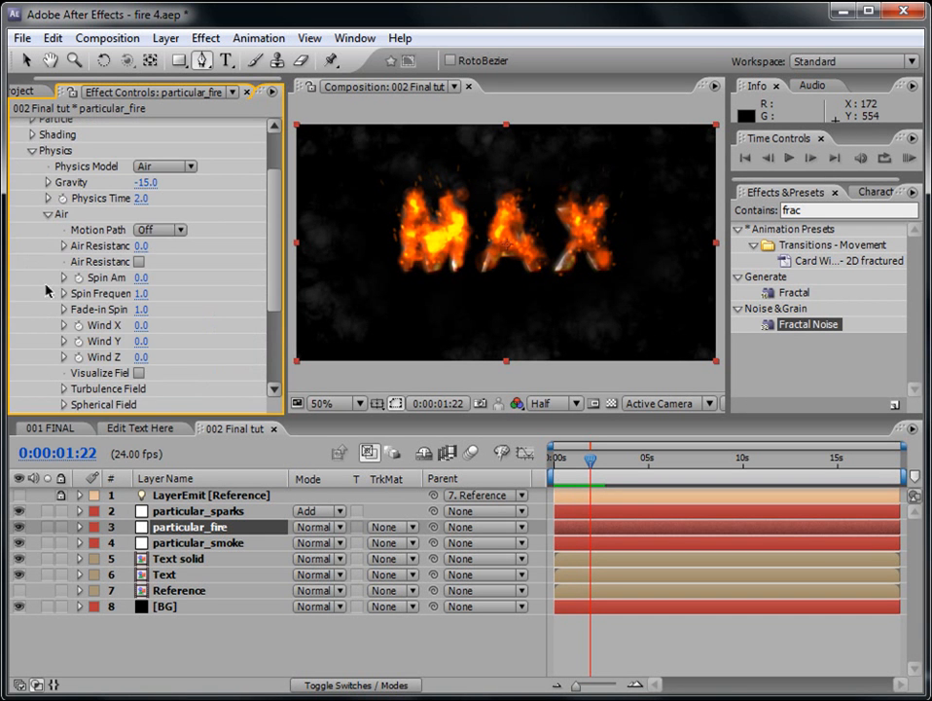
click(64, 388)
scroll(274, 303, down, 3)
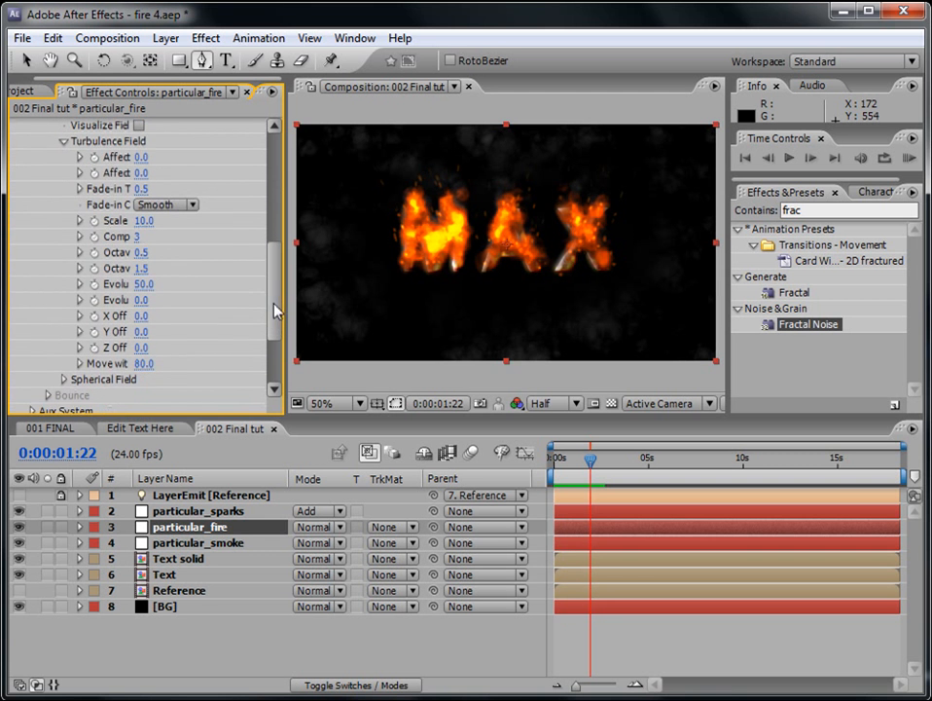
scroll(166, 241, up, 4)
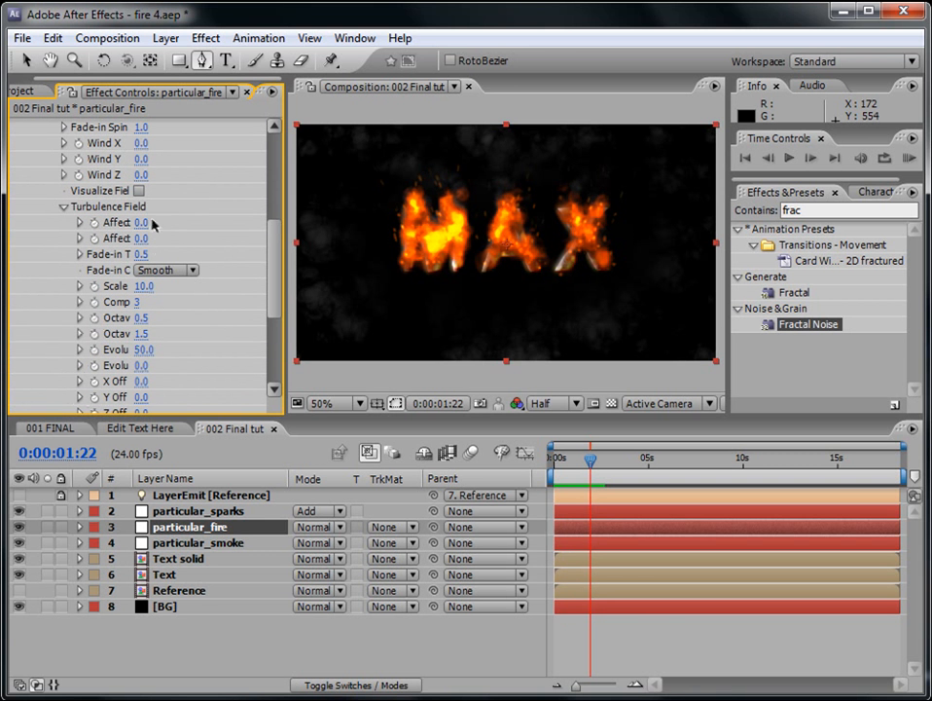
drag(281, 212, 347, 212)
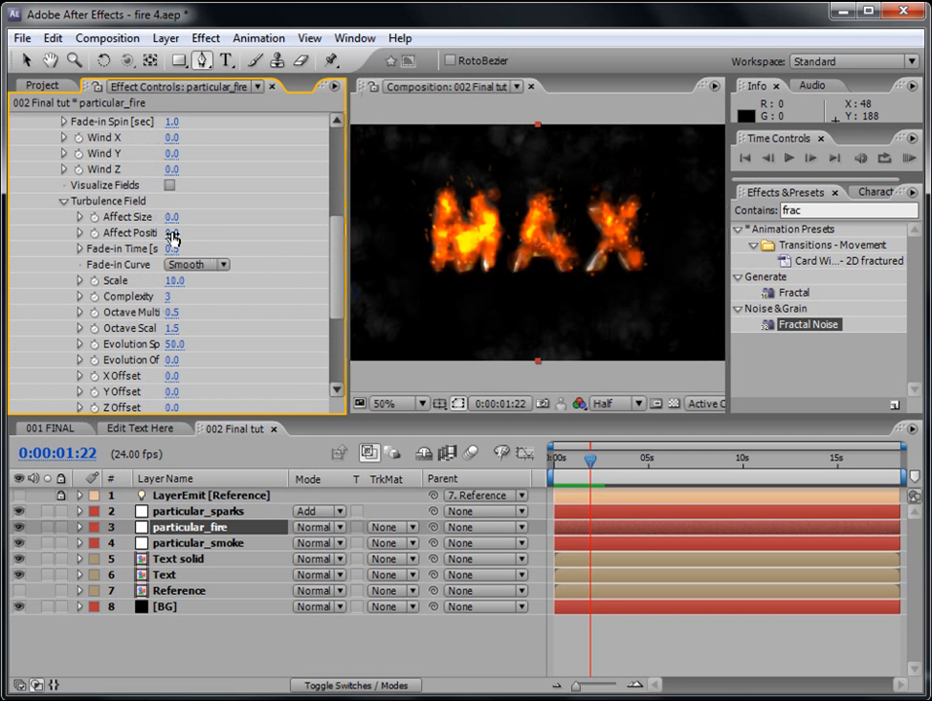
drag(172, 237, 298, 235)
Animate the fire's Turbulence Field Affect Position with keyframes of 156 at 0:00:00:00 and 10 at 0:00:01:14
drag(592, 463, 555, 461)
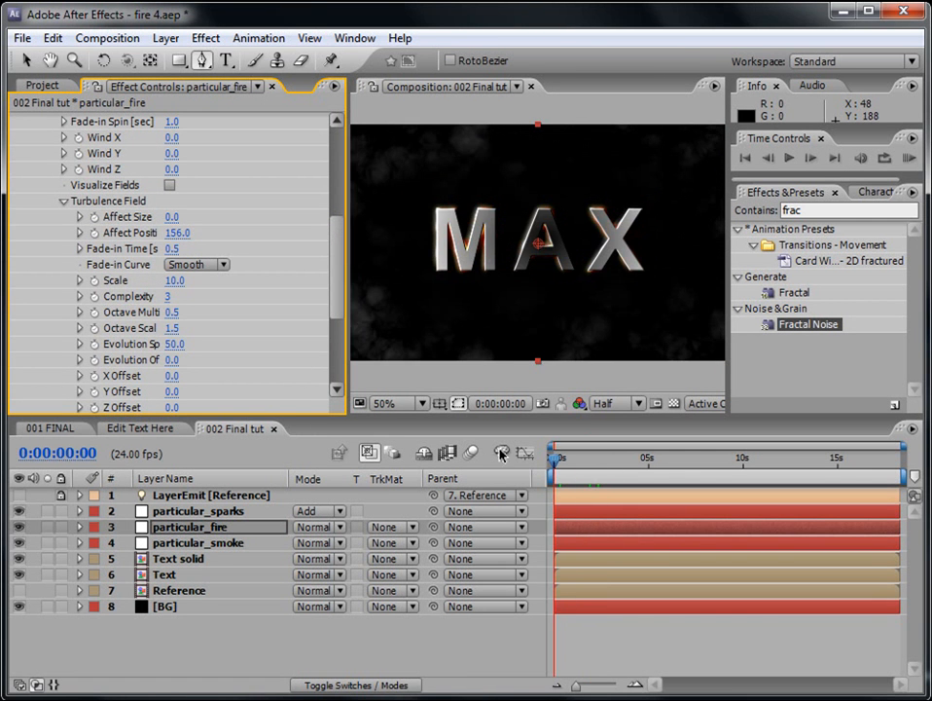
click(94, 233)
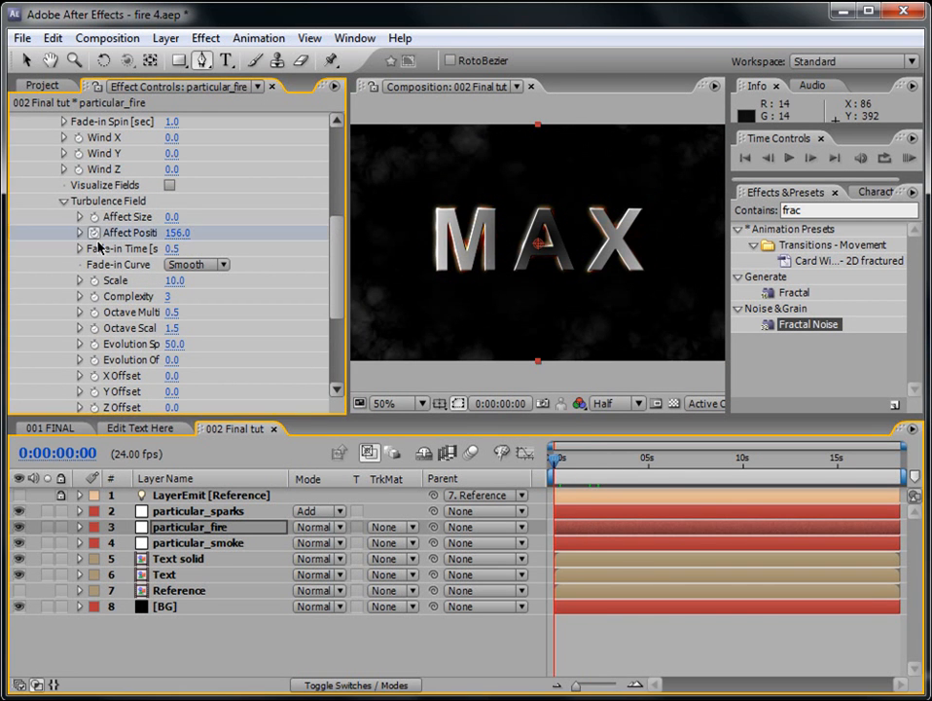
drag(557, 463, 584, 462)
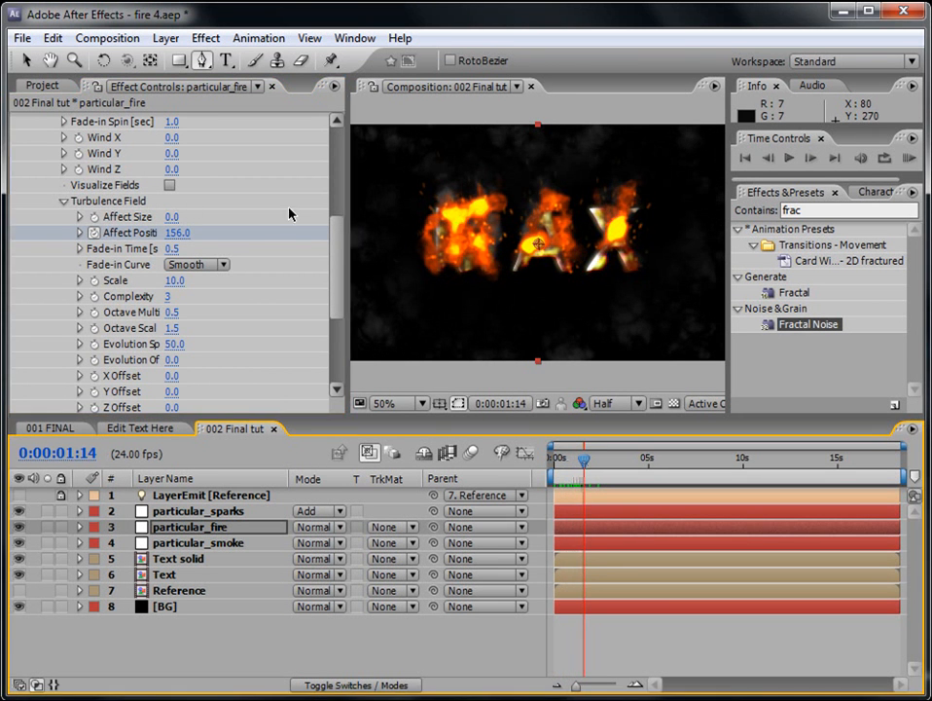
click(169, 234)
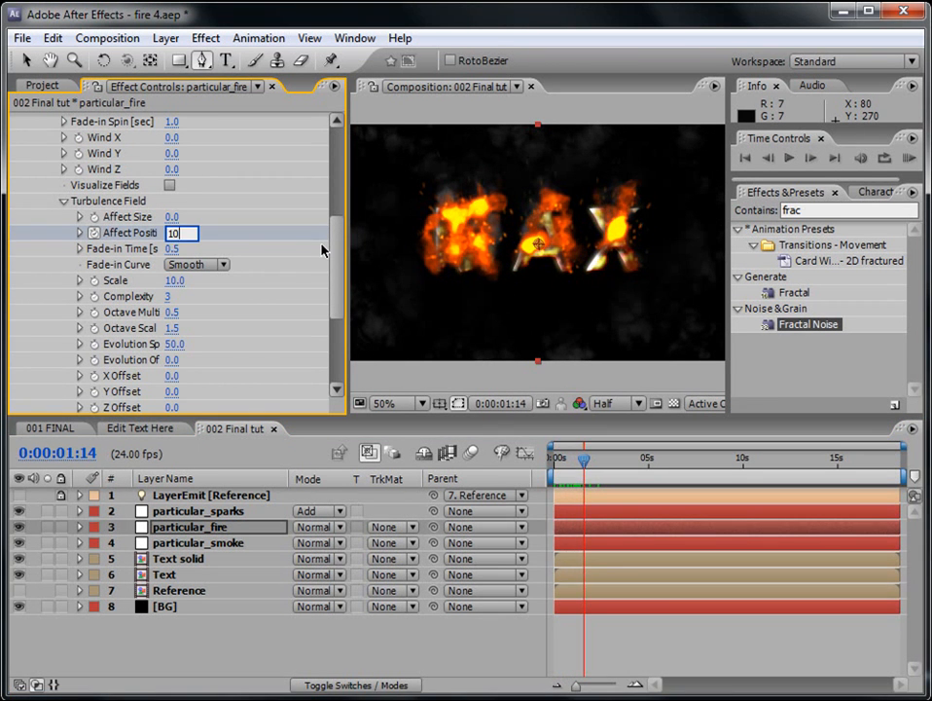
text(10)
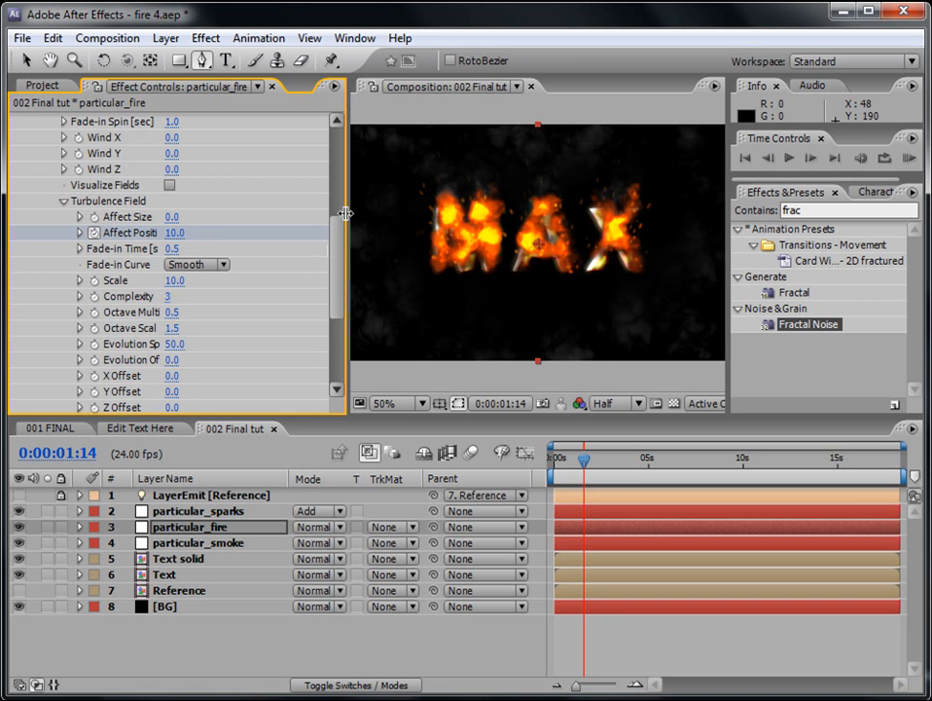
Enlarge the composition view, RAM preview the animated fire turbulence, and collapse the fire's Particular settings
drag(346, 210, 207, 232)
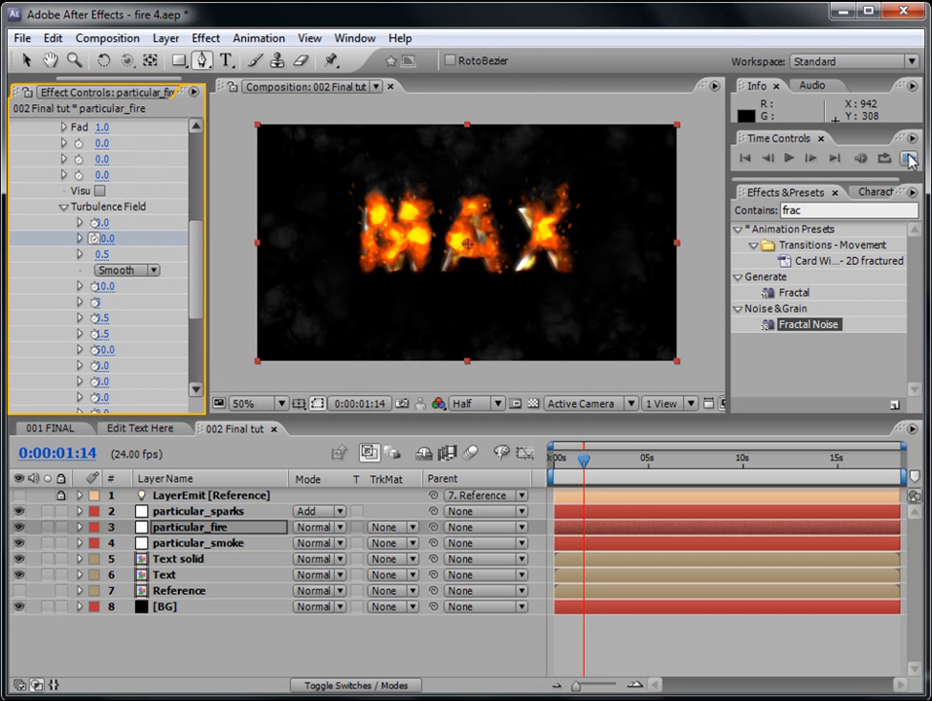
click(908, 158)
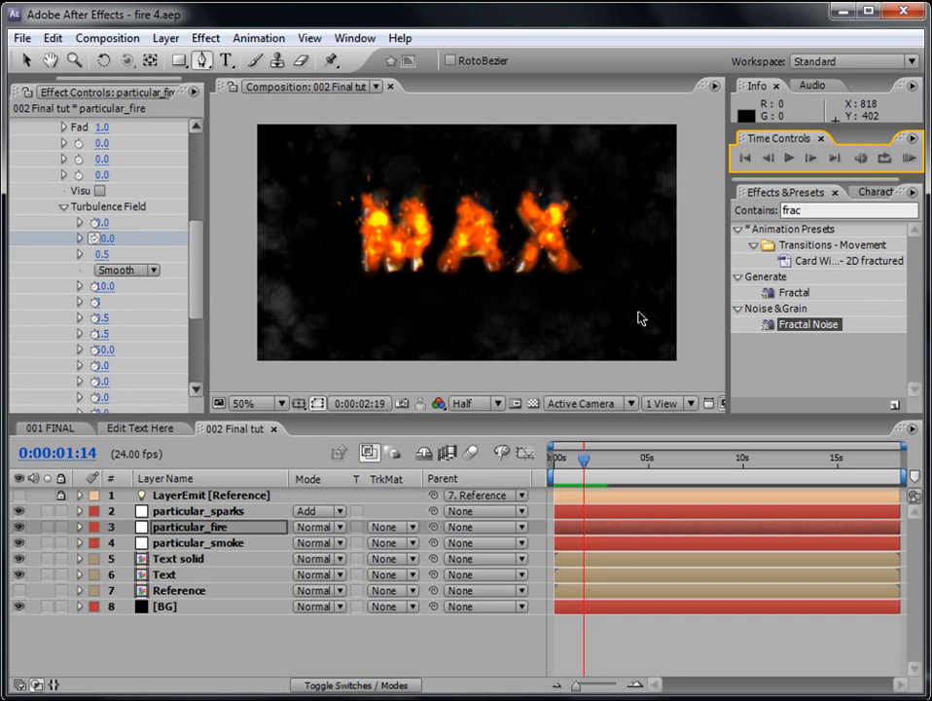
click(911, 157)
drag(198, 236, 188, 131)
click(17, 128)
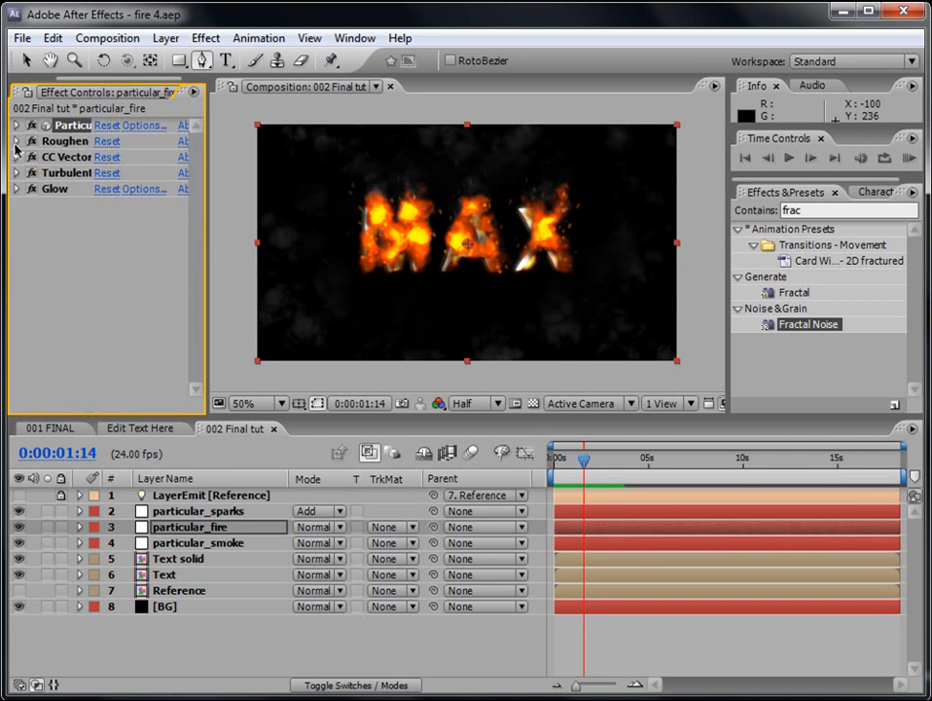
Replace the MAX text in the Edit Text Here composition with FIRE
click(140, 431)
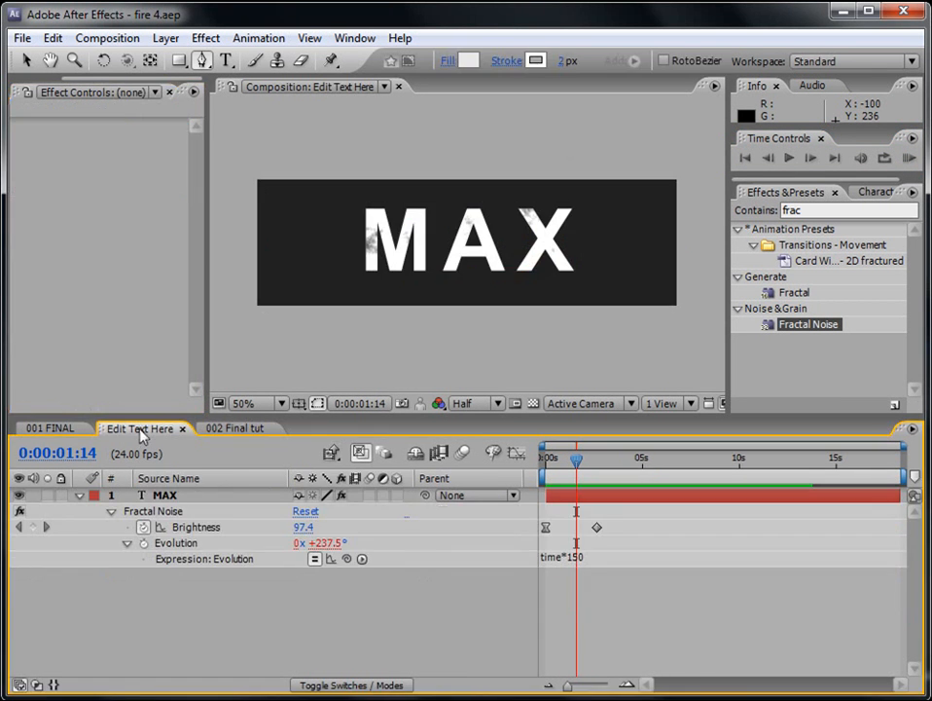
double_click(574, 495)
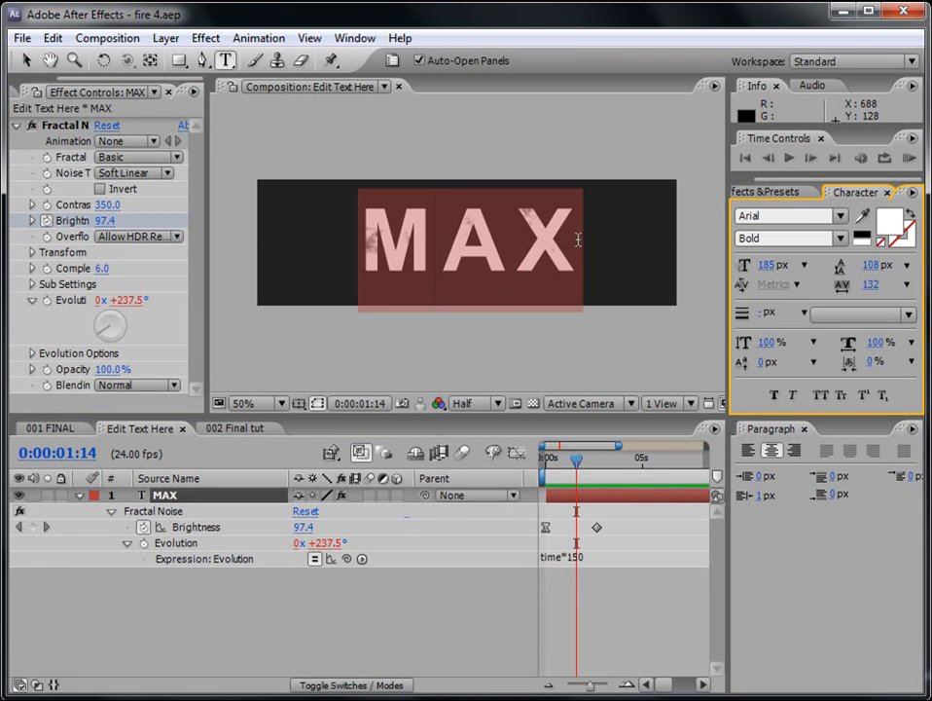
text(FIRE)
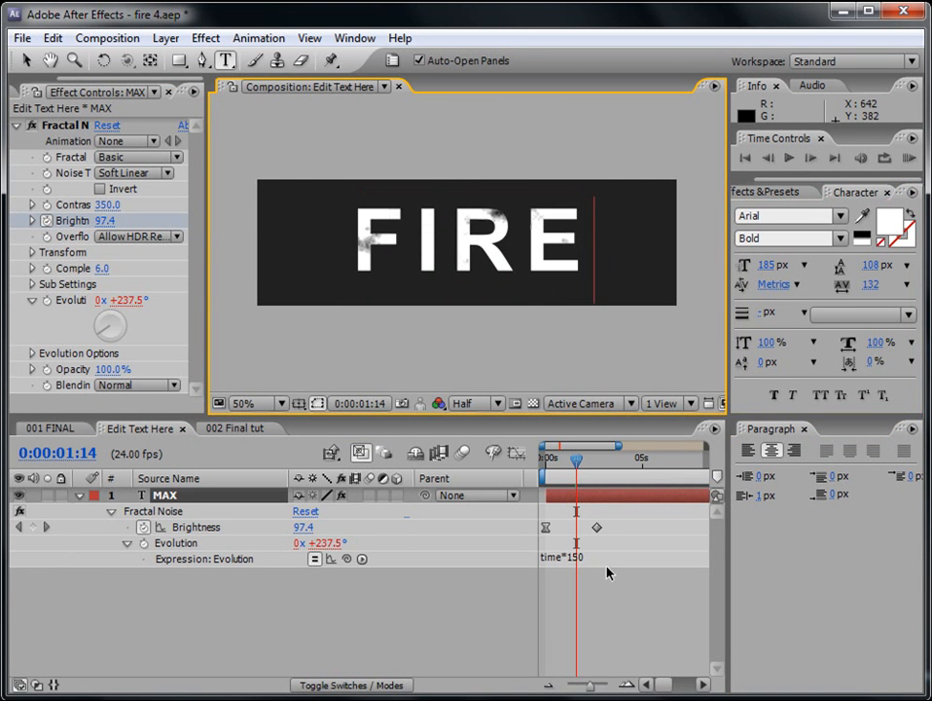
click(608, 572)
Open the 002 Final tut composition and RAM preview the burning FIRE text
click(24, 91)
double_click(48, 232)
double_click(78, 249)
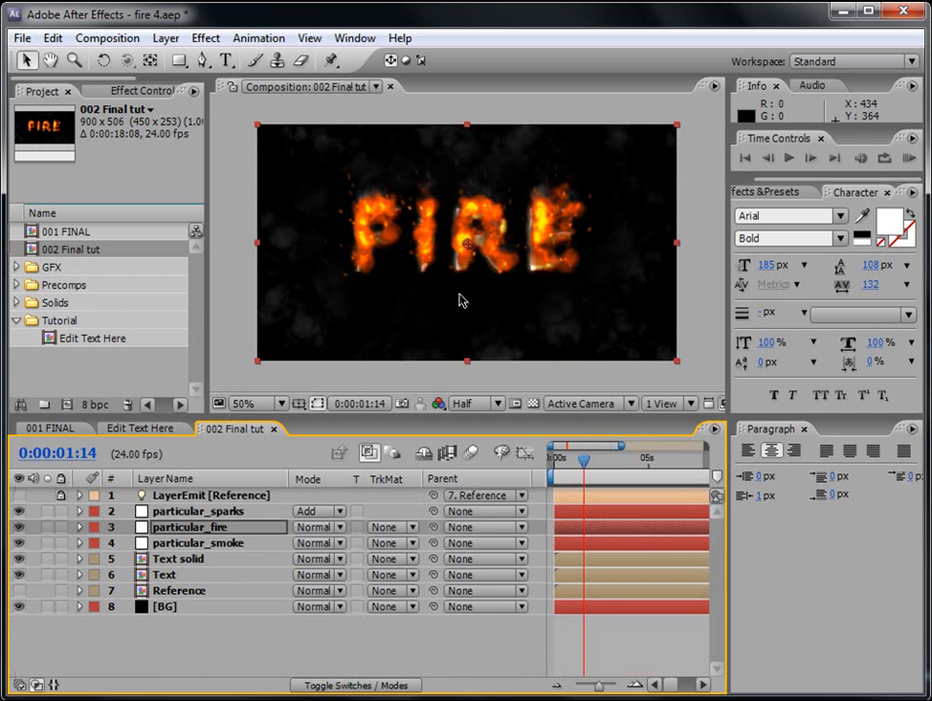
click(909, 157)
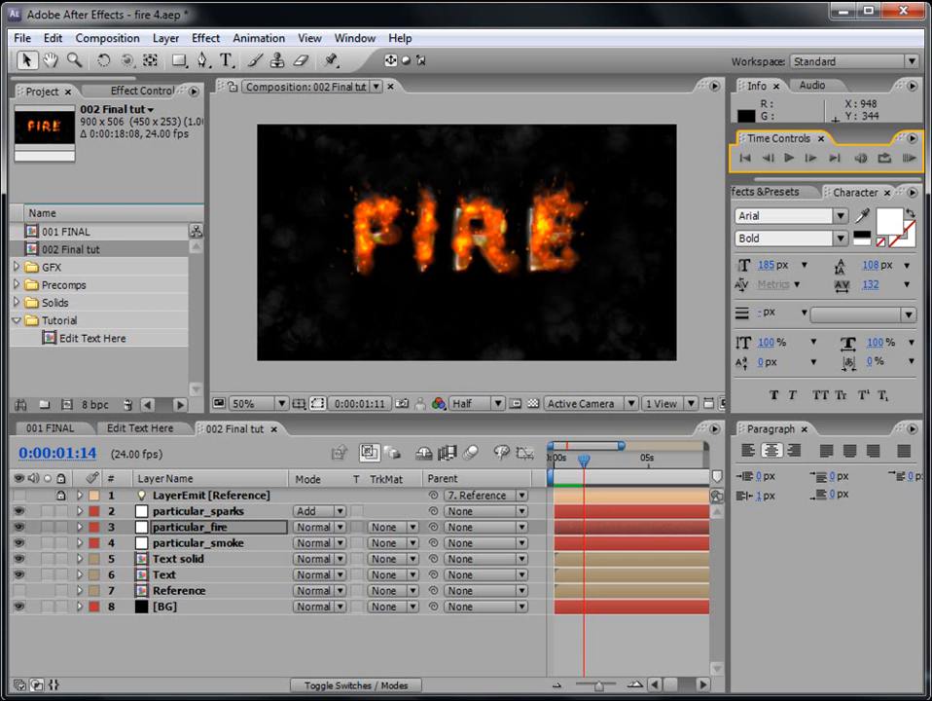
click(910, 158)
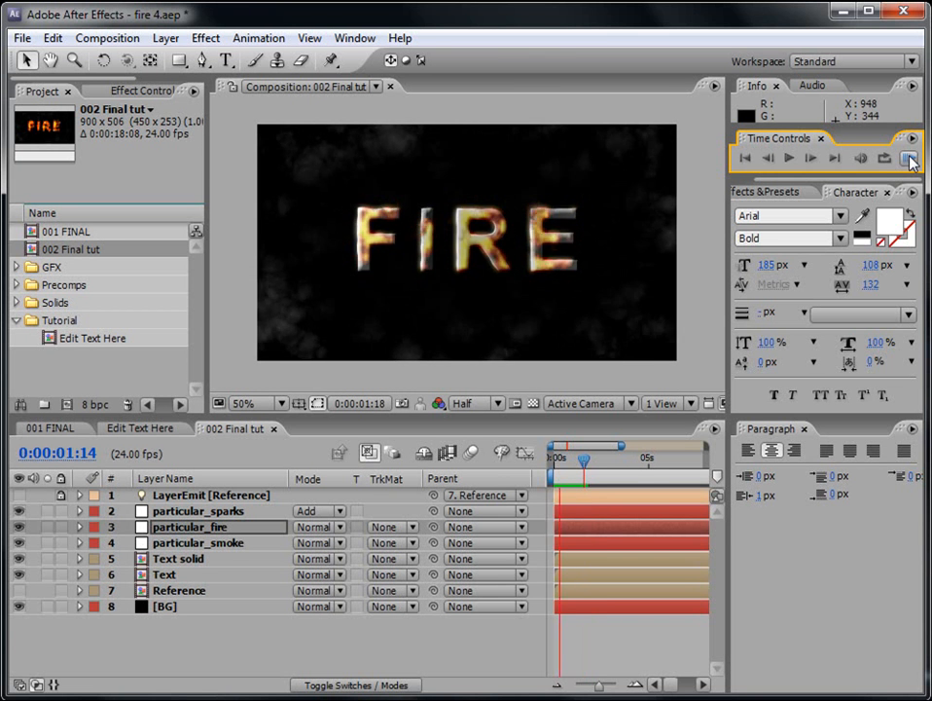
click(910, 158)
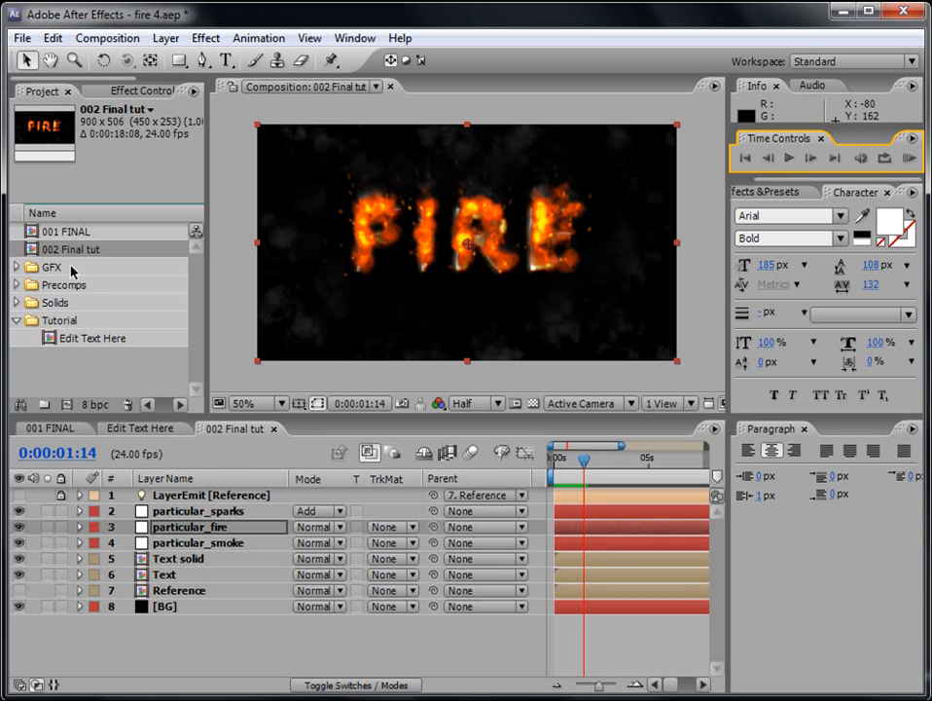
In Edit Text Here, hide the FIRE text layer and add a 900 x 270 pixel solid in white (FFFFFF)
click(162, 428)
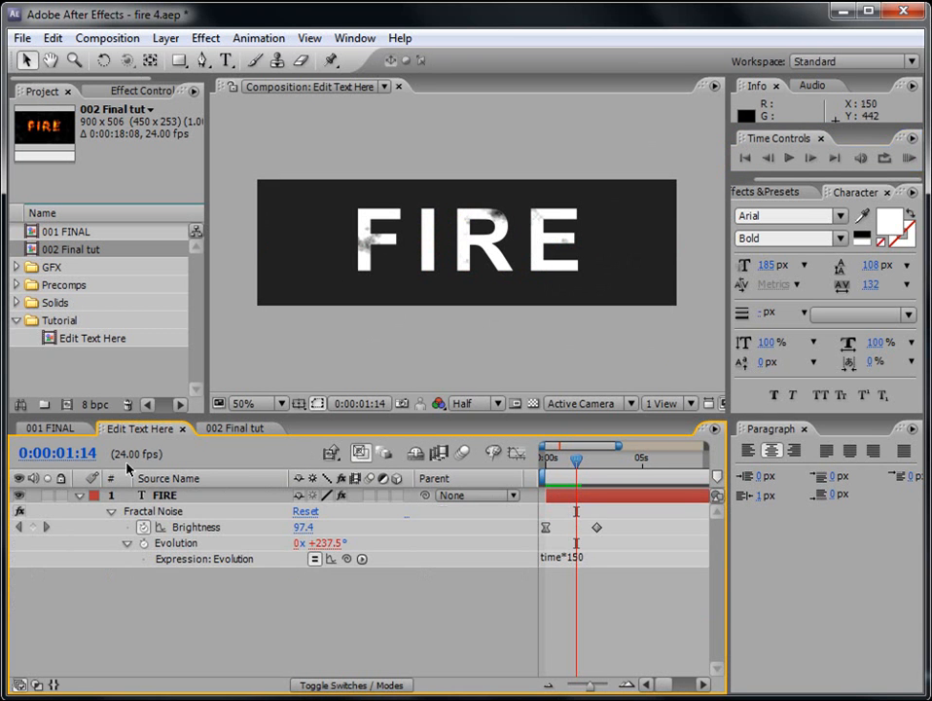
click(78, 495)
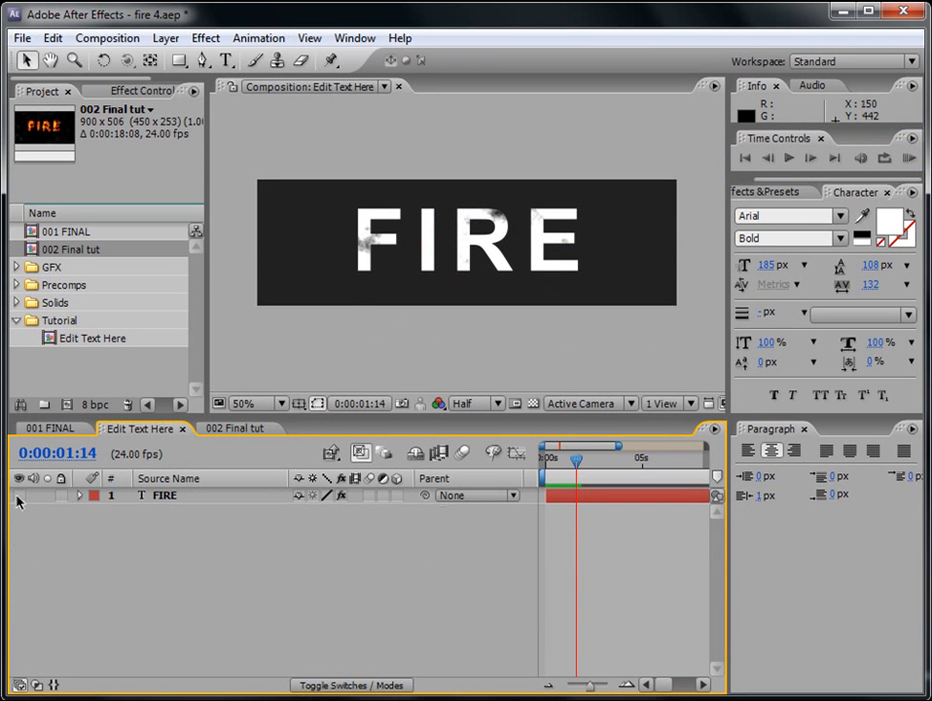
click(166, 38)
mouse_move(199, 59)
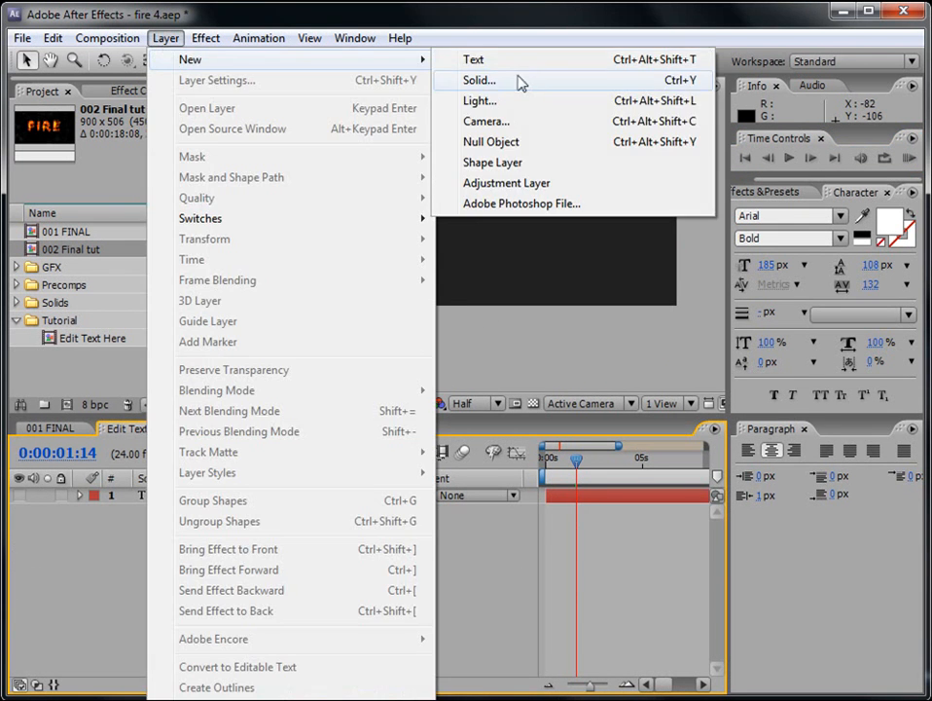
click(519, 83)
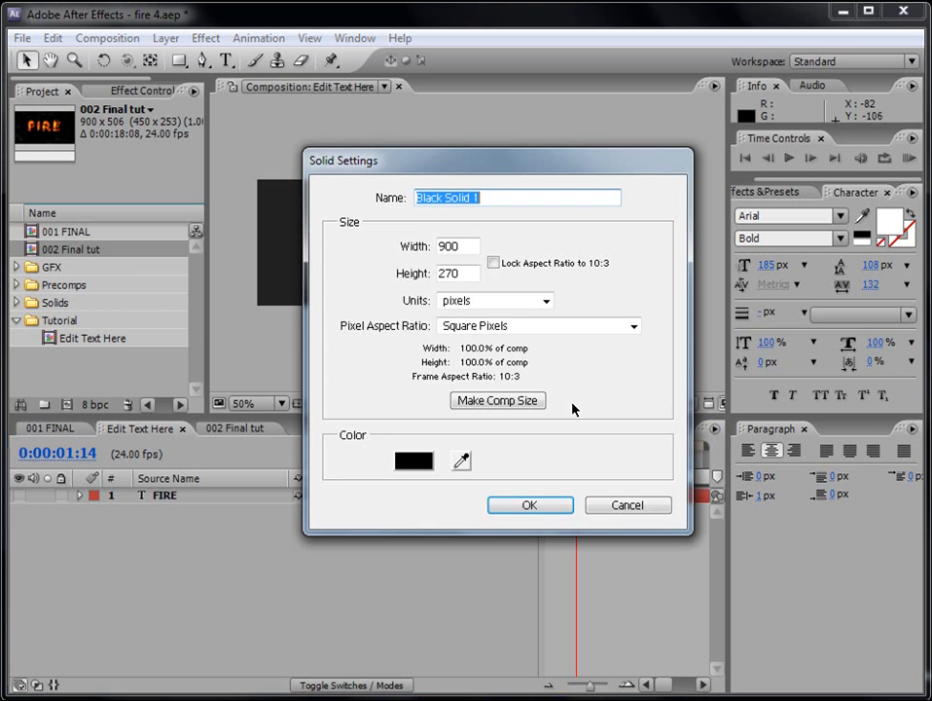
click(421, 465)
click(236, 246)
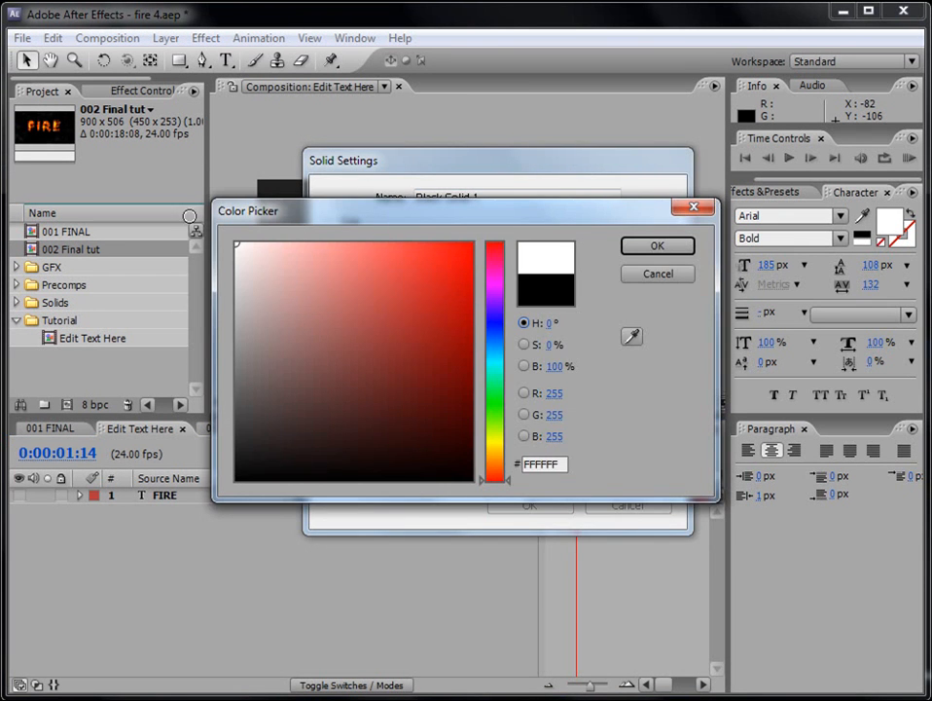
click(670, 254)
click(548, 507)
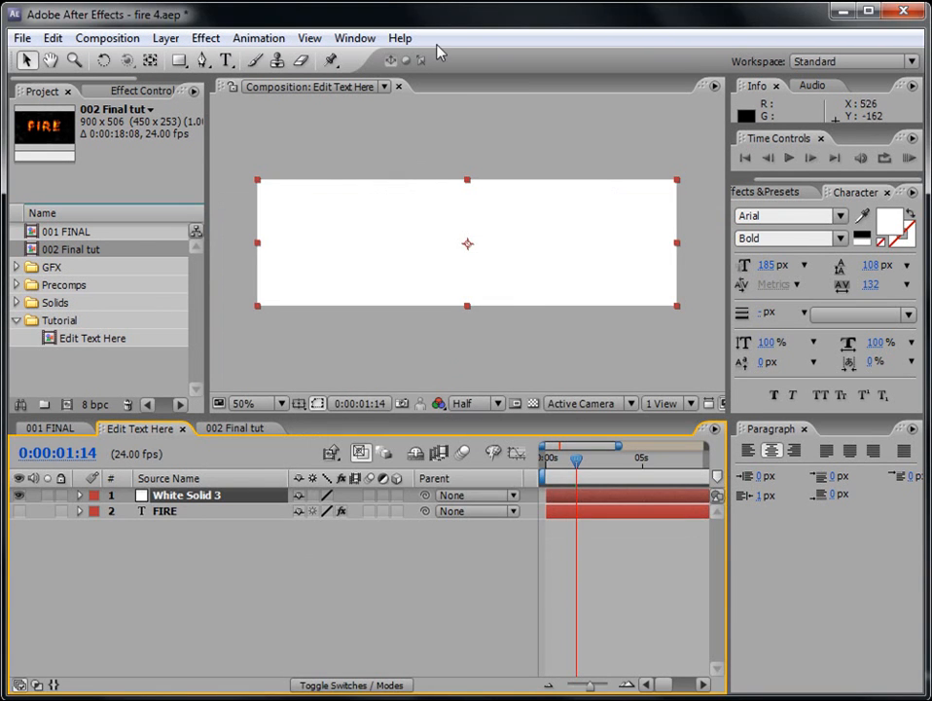
Draw a circular mask with the Ellipse tool from the centre of the white solid, nearly filling its height
click(182, 62)
click(257, 101)
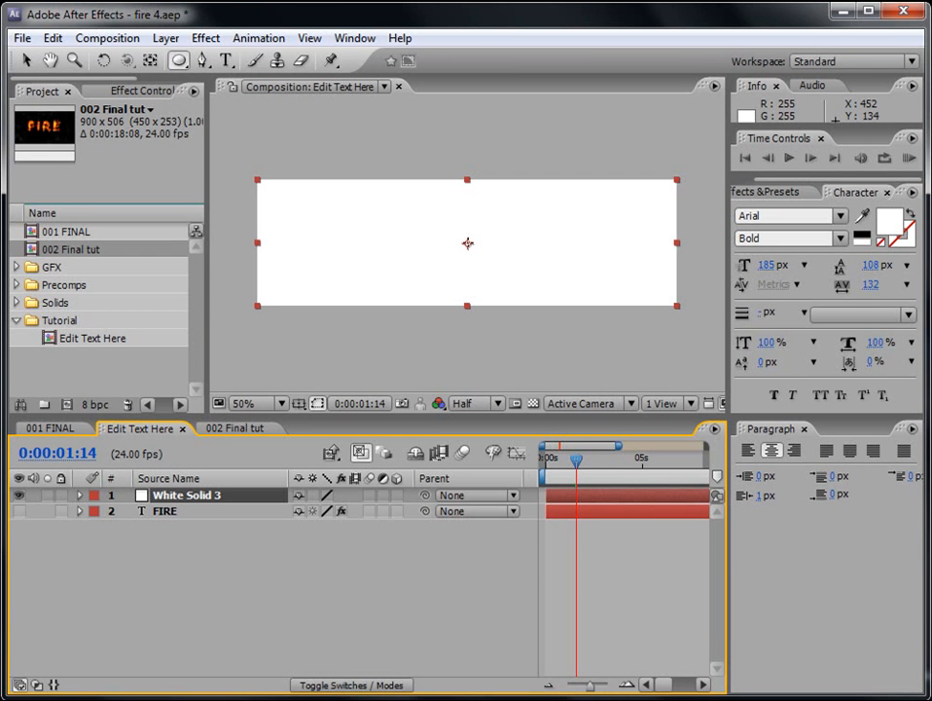
mouse_move(467, 243)
mouse_down()
mouse_move(473, 236)
mouse_move(484, 261)
mouse_move(495, 221)
mouse_move(525, 215)
mouse_up()
click(599, 594)
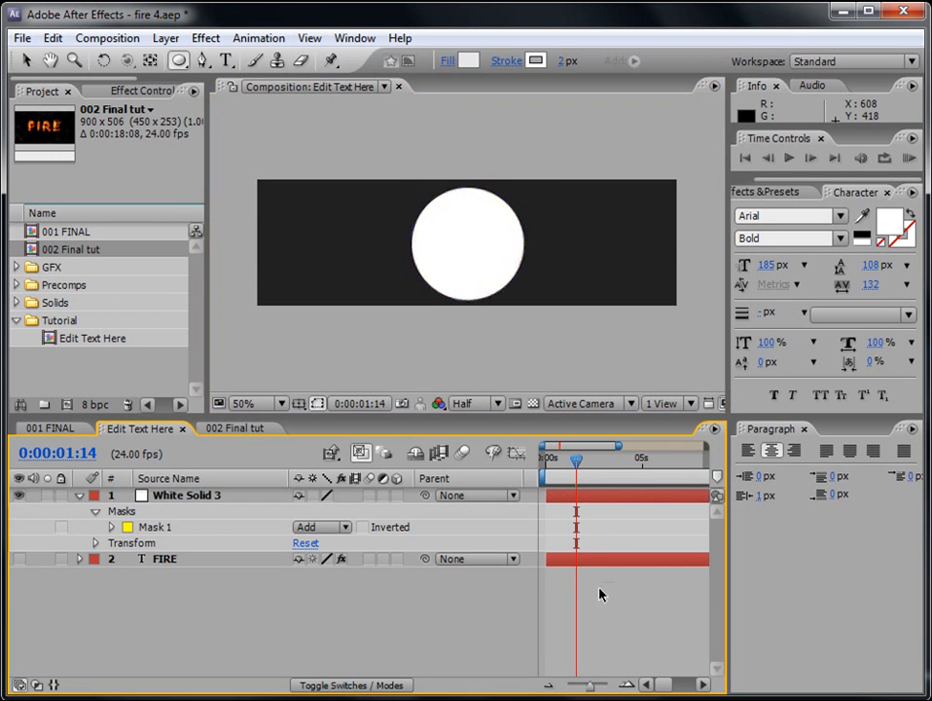
Duplicate the circular mask, invert the copy and set its Mask Expansion to -70 pixels
click(164, 529)
key(ctrl+d)
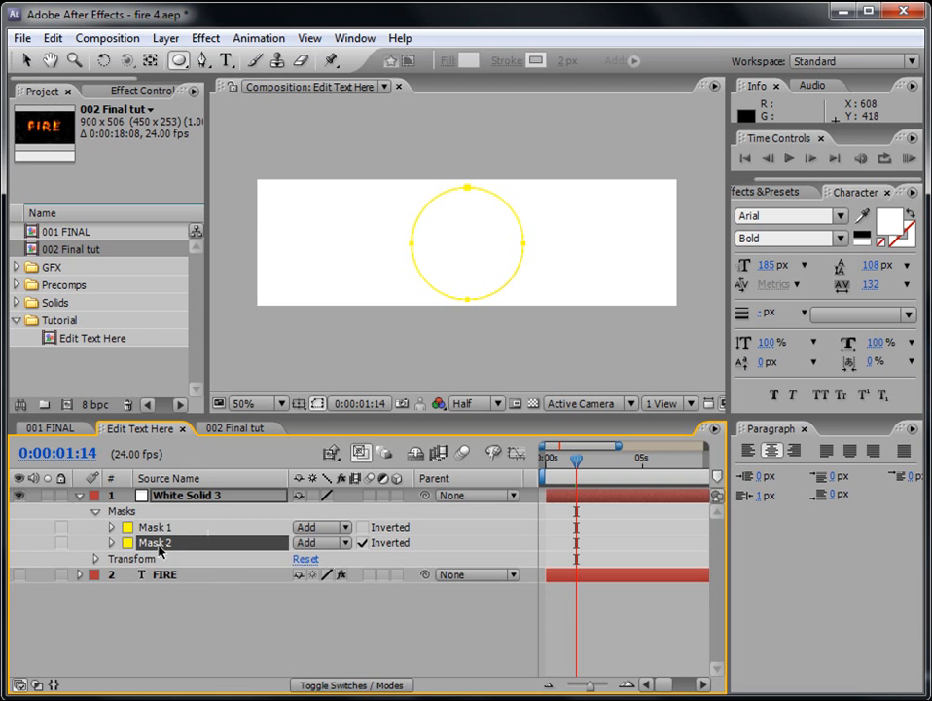
key(m)
key(m)
drag(302, 656, 285, 654)
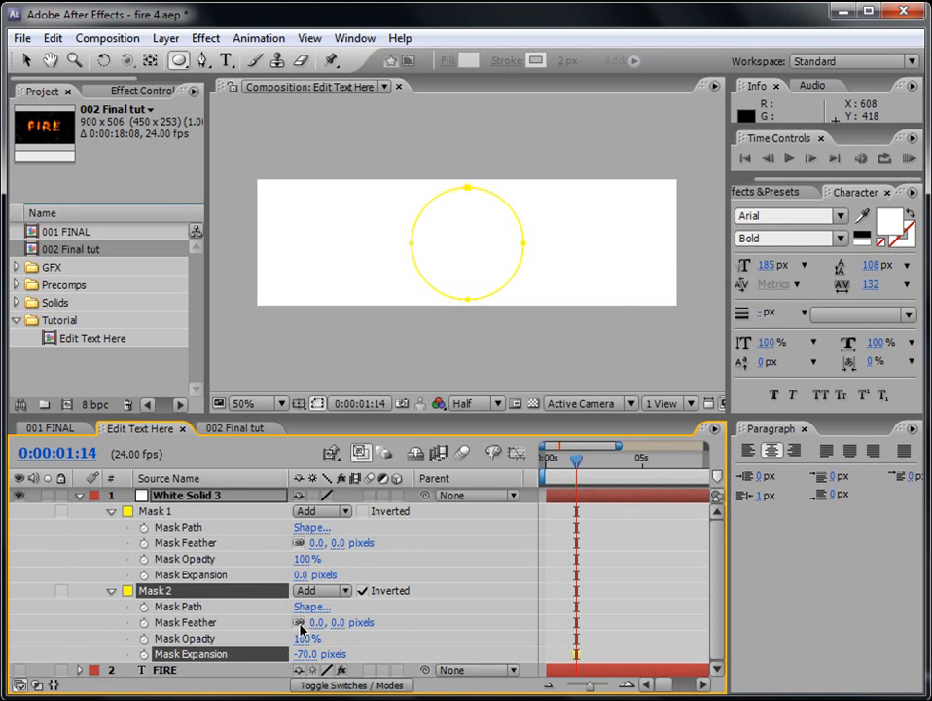
click(108, 38)
click(180, 106)
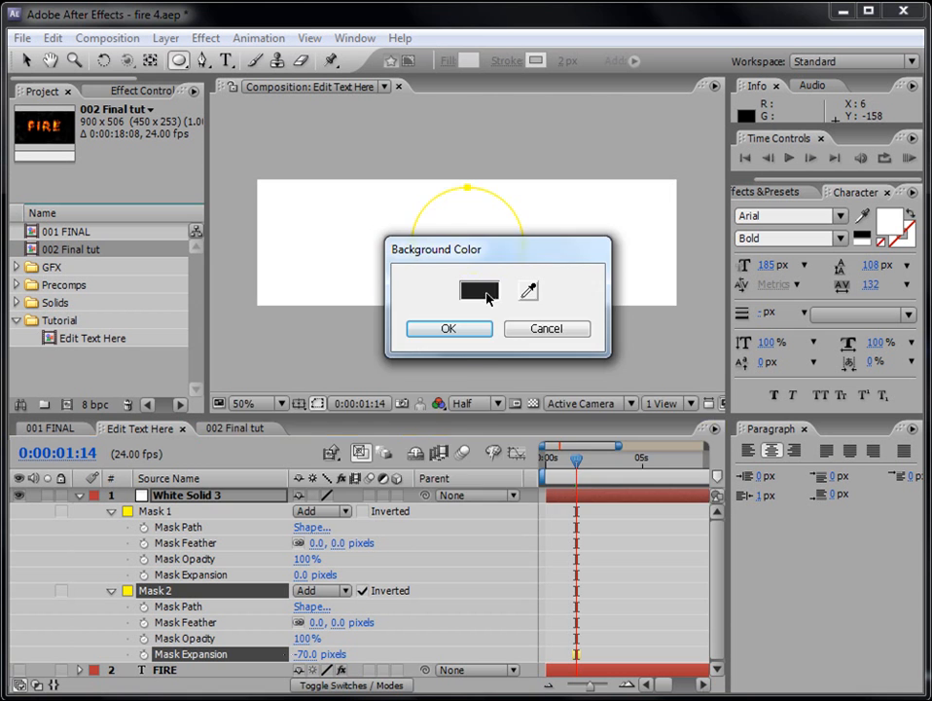
click(485, 293)
click(657, 273)
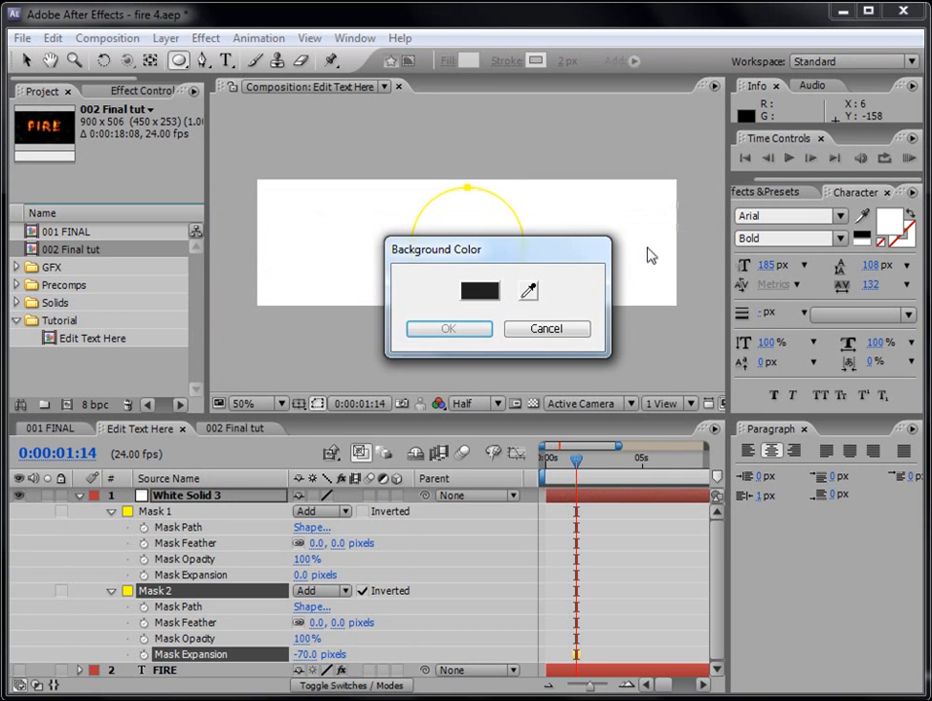
click(450, 329)
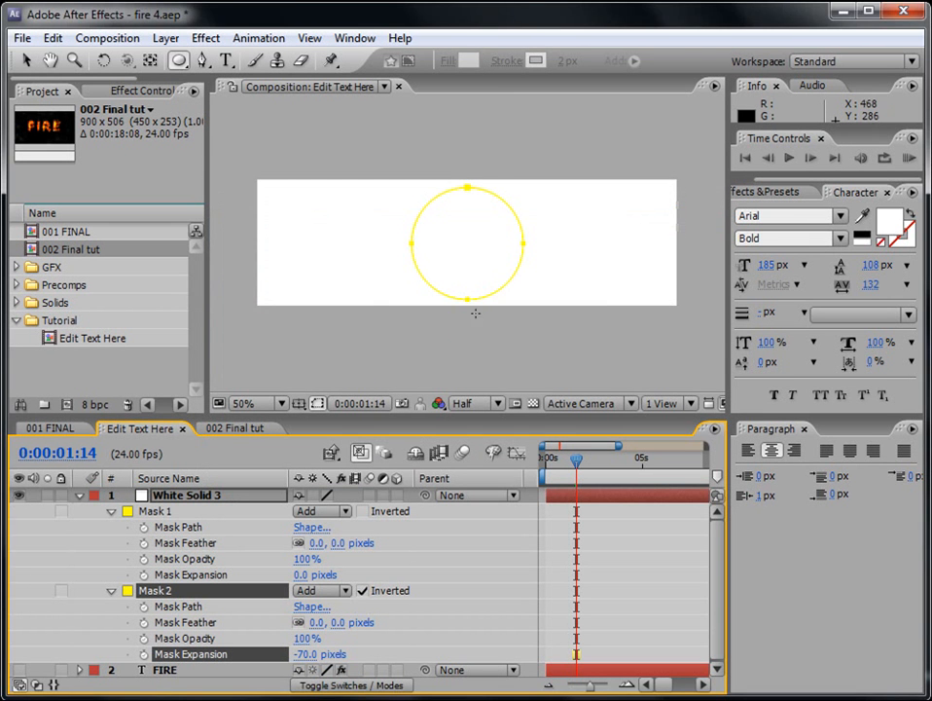
Turn off Inverted for Mask 2, set its mode to Subtract and its Mask Expansion to -23 pixels
click(364, 593)
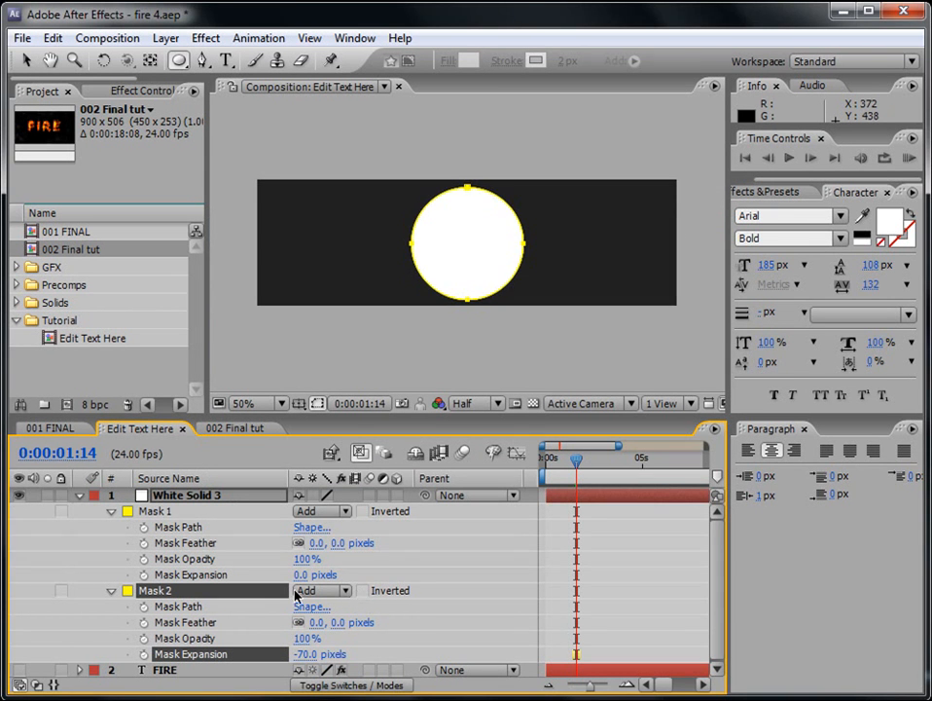
click(313, 591)
click(326, 615)
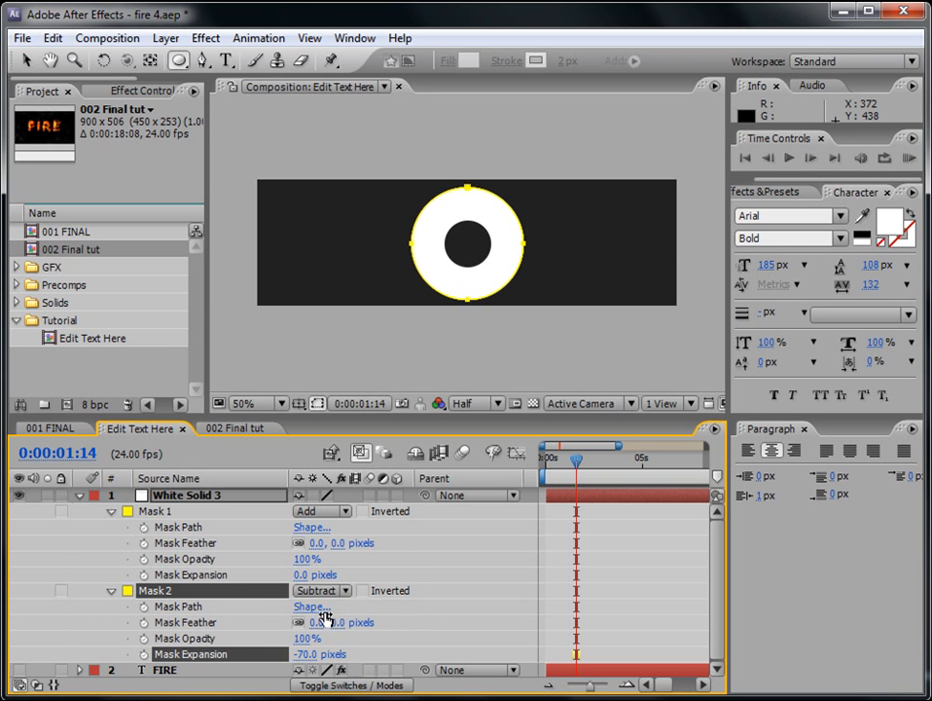
drag(302, 654, 342, 643)
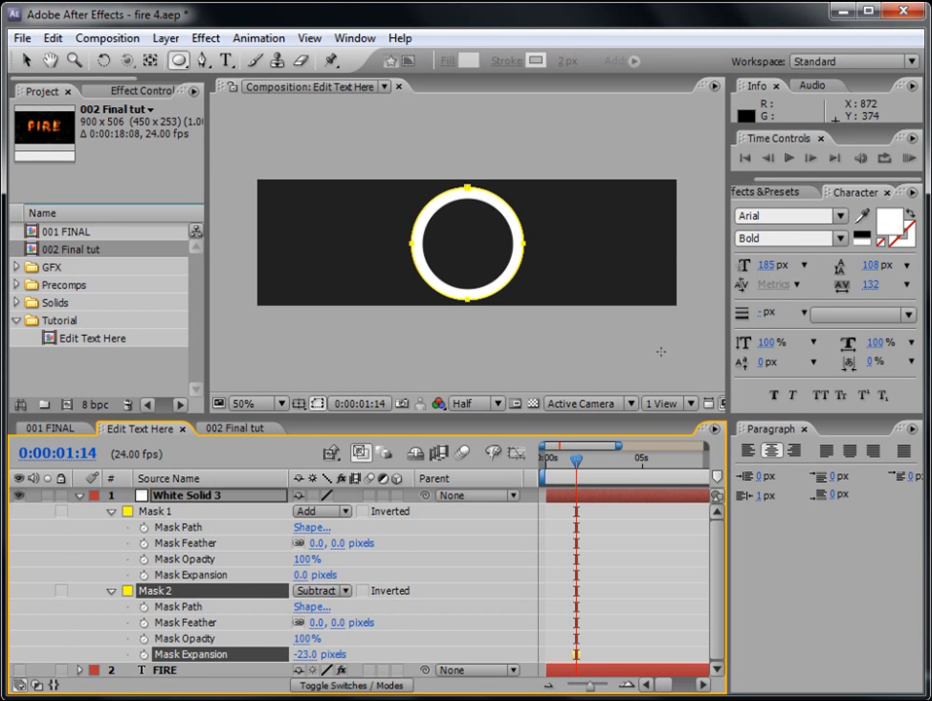
Draw a rectangular mask across the upper part of the ring and set it to Subtract to cut a gap
click(179, 60)
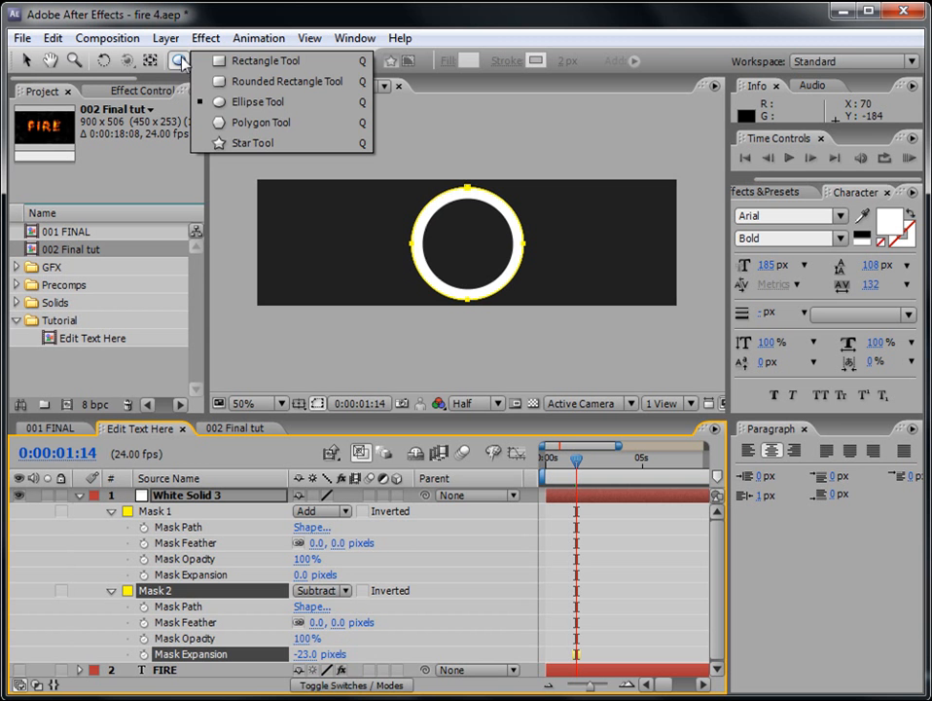
click(224, 64)
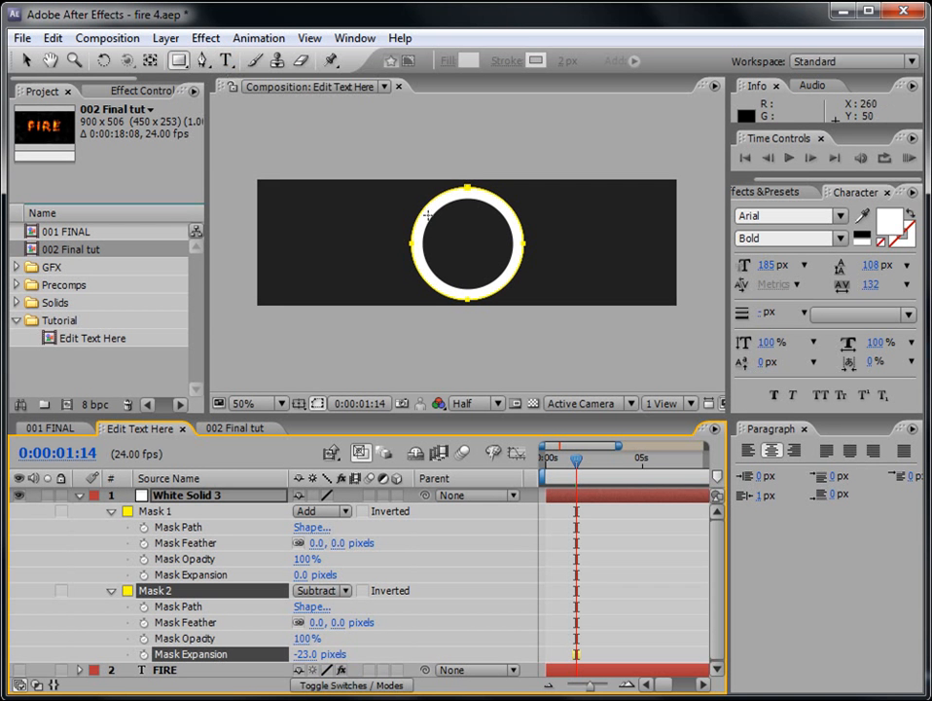
drag(457, 169, 476, 227)
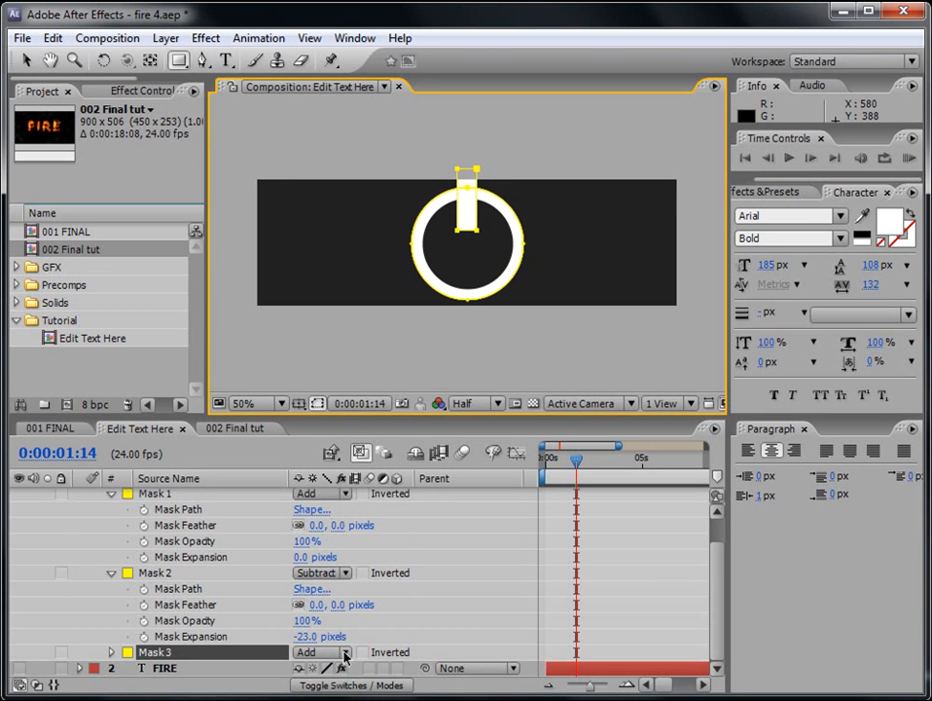
click(362, 652)
click(362, 652)
click(344, 652)
click(340, 672)
click(616, 598)
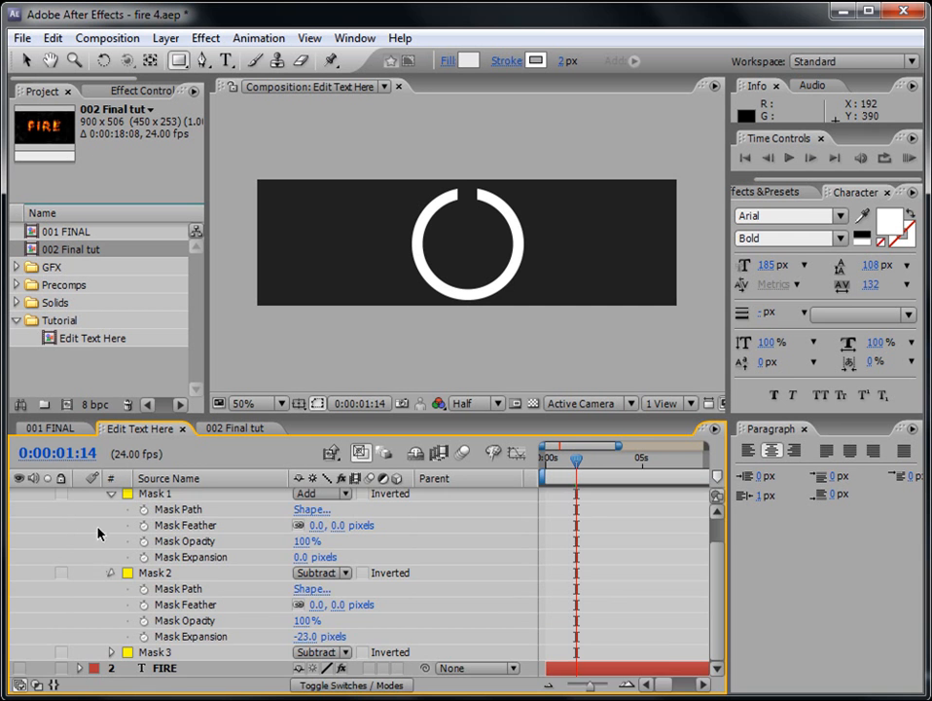
click(111, 572)
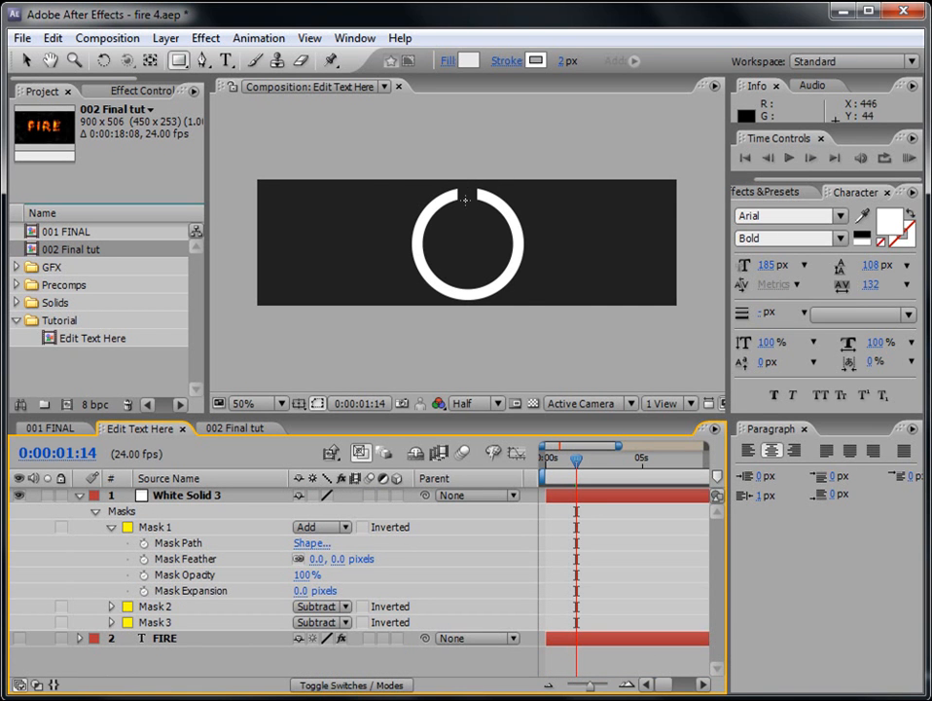
Draw a narrow vertical rectangular mask in Add mode through the ring's gap on the white solid to complete the power symbol
scroll(465, 200, up, 2)
drag(456, 119, 481, 197)
key(ctrl+z)
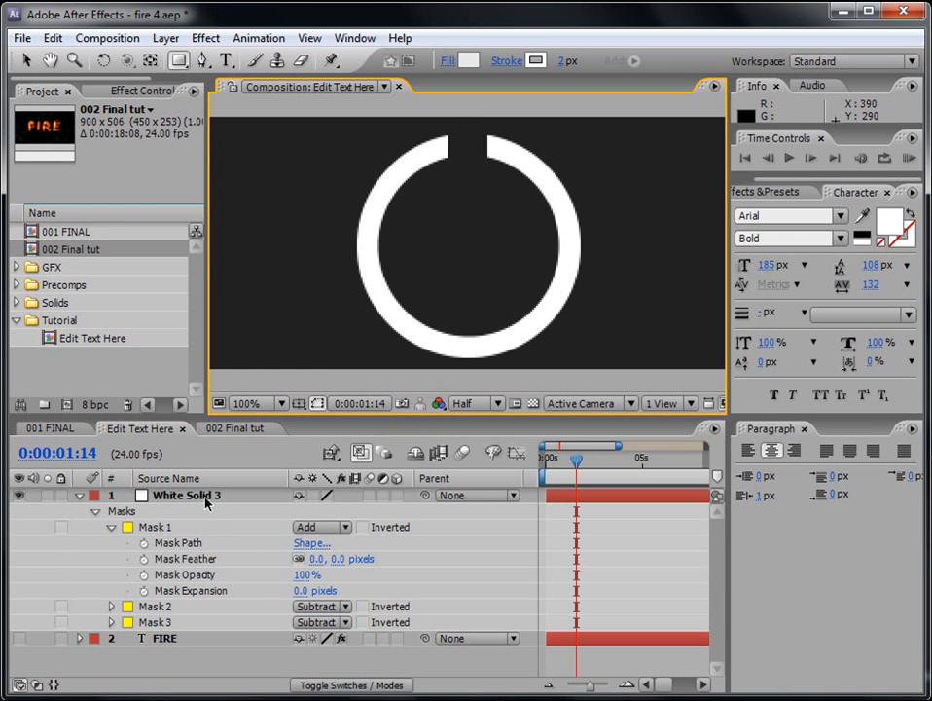
click(204, 497)
drag(458, 120, 481, 233)
click(621, 623)
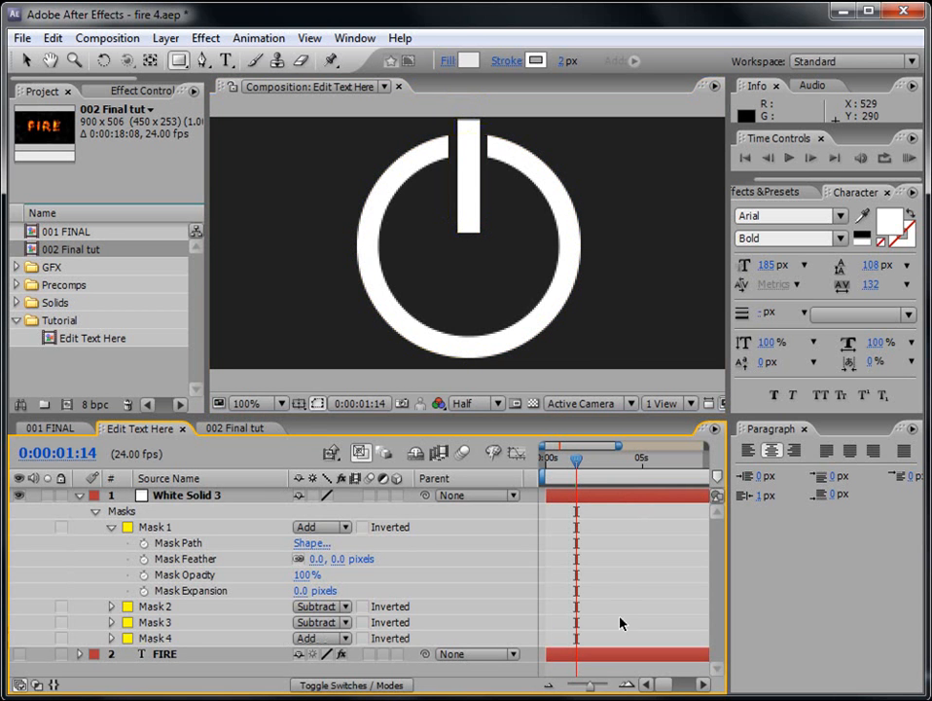
click(80, 495)
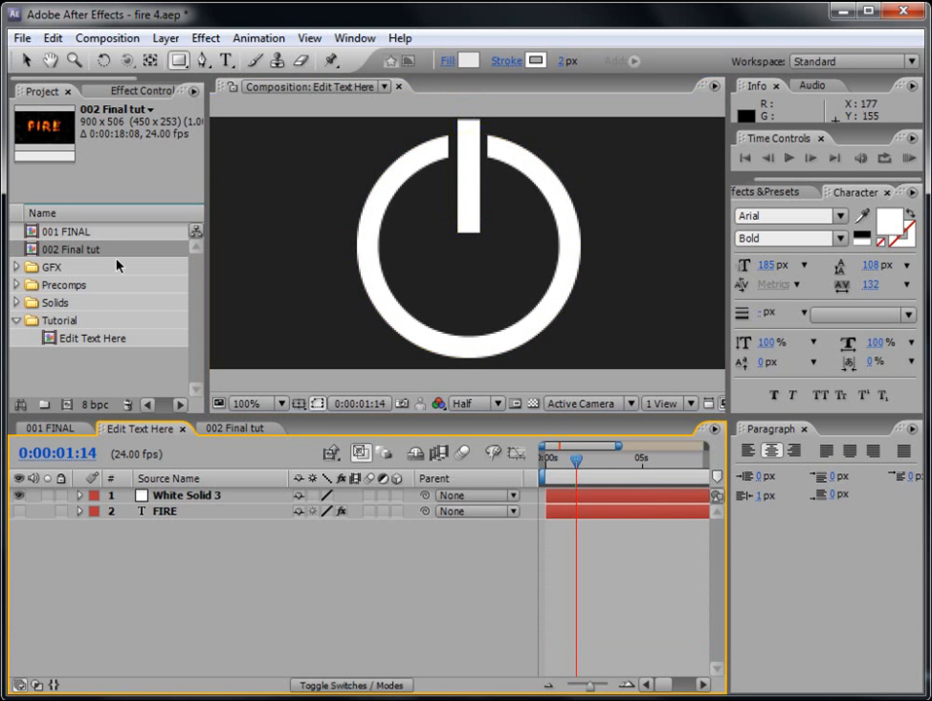
Compare the 001 FINAL composition with 002 Final tut, RAM preview the burning power symbol and move to 0:00:01:07
double_click(86, 231)
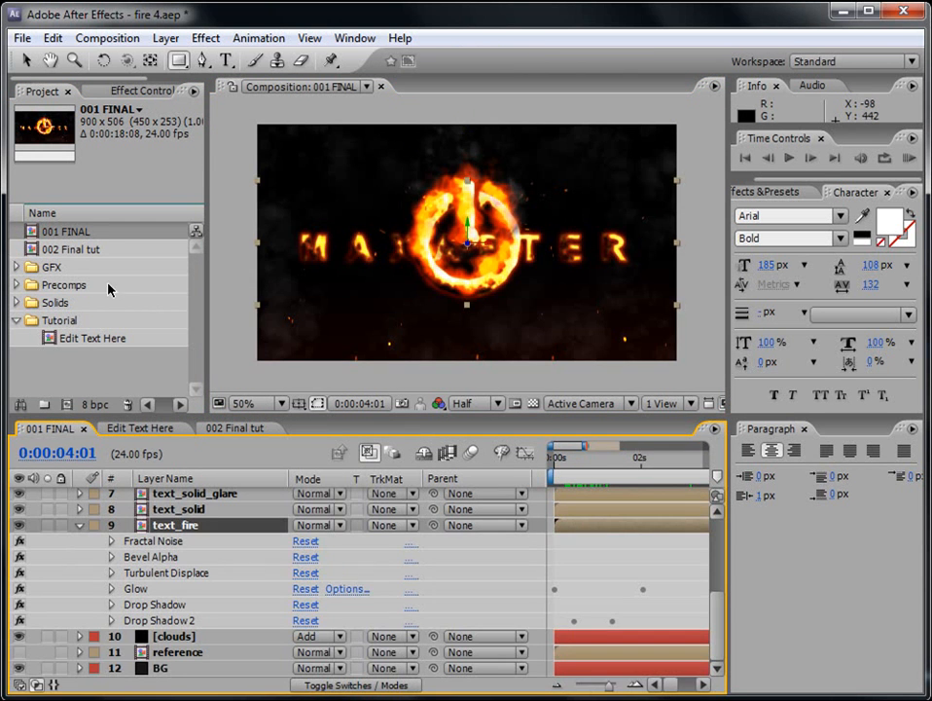
double_click(78, 249)
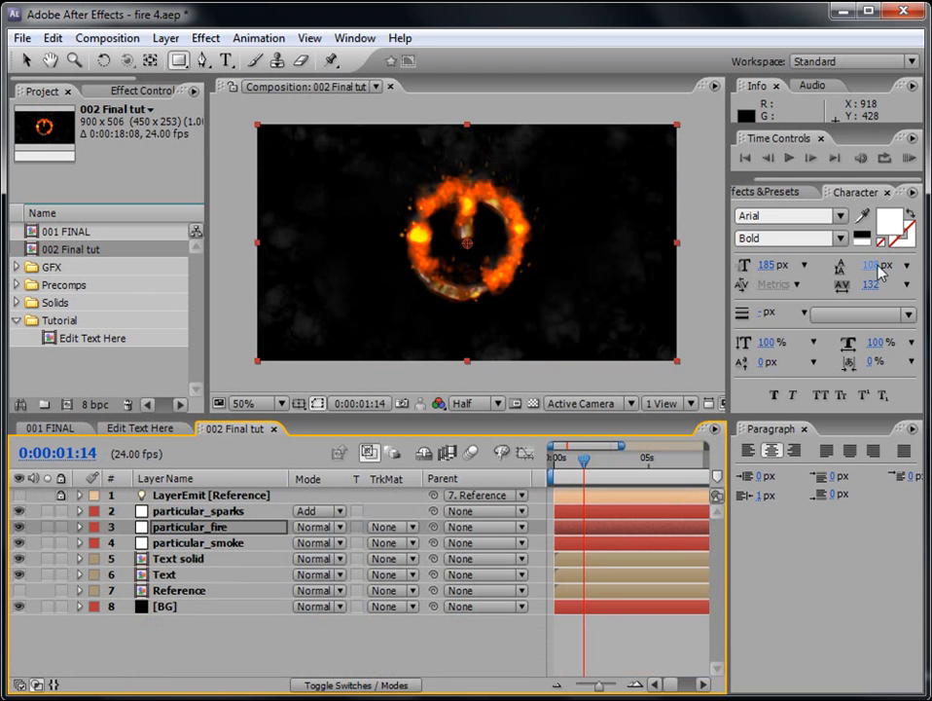
click(909, 158)
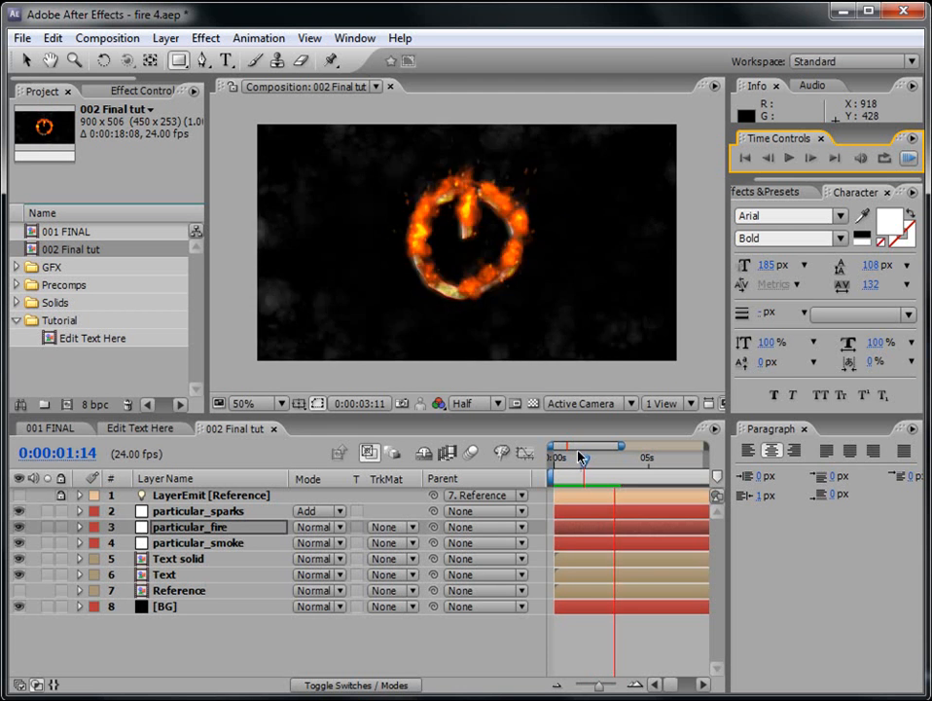
click(582, 459)
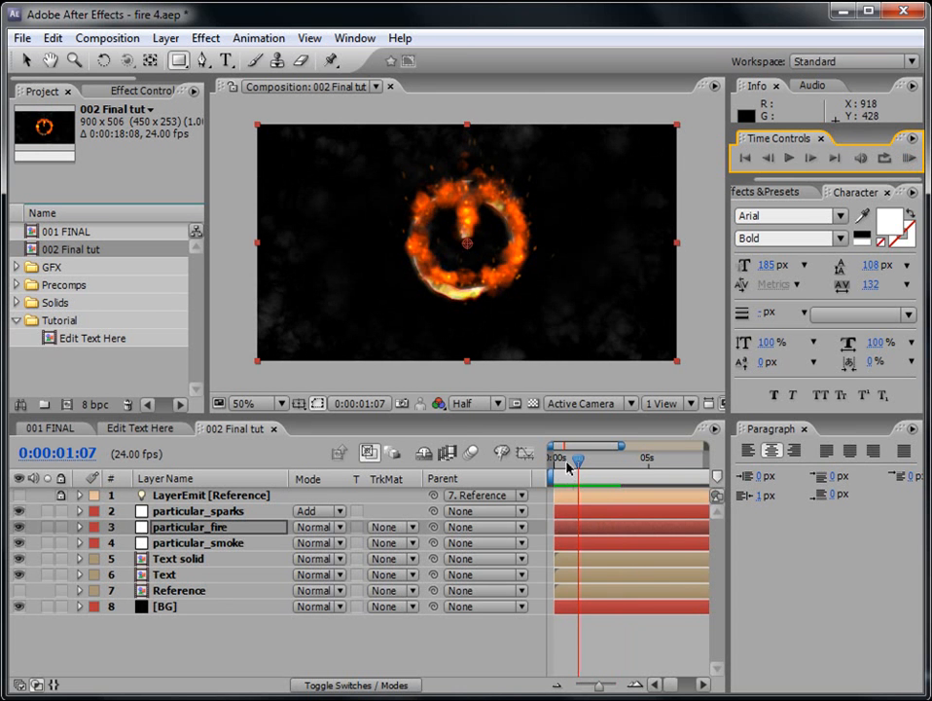
Collapse the expanded text_fire and fire 3 layers in 001 FINAL and move the current time to 0:00:03:04
double_click(75, 235)
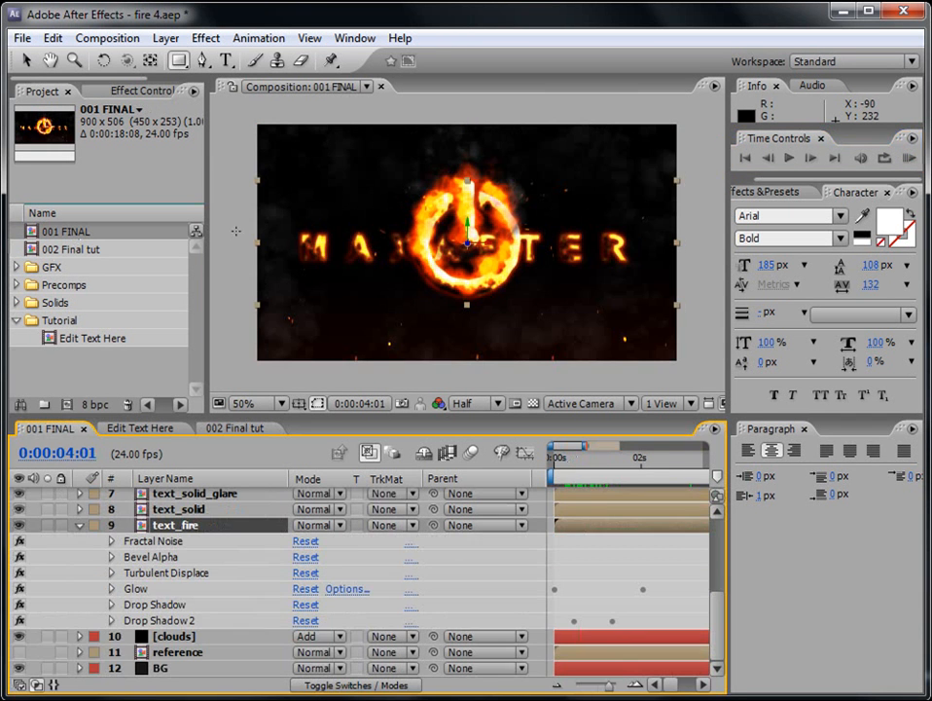
click(81, 531)
drag(582, 460, 692, 463)
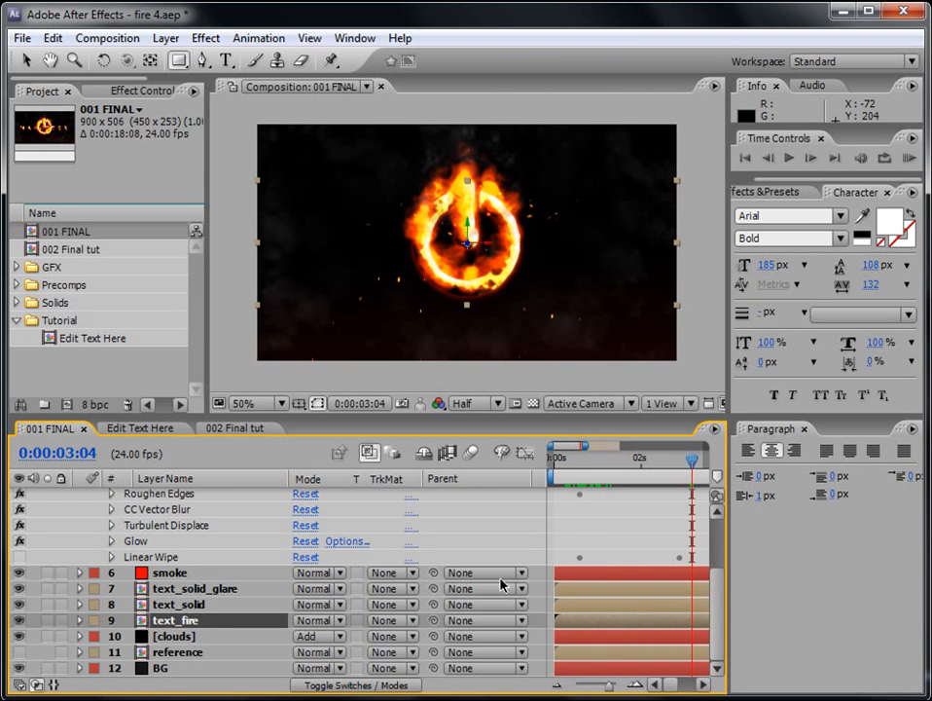
drag(719, 587, 725, 533)
click(95, 558)
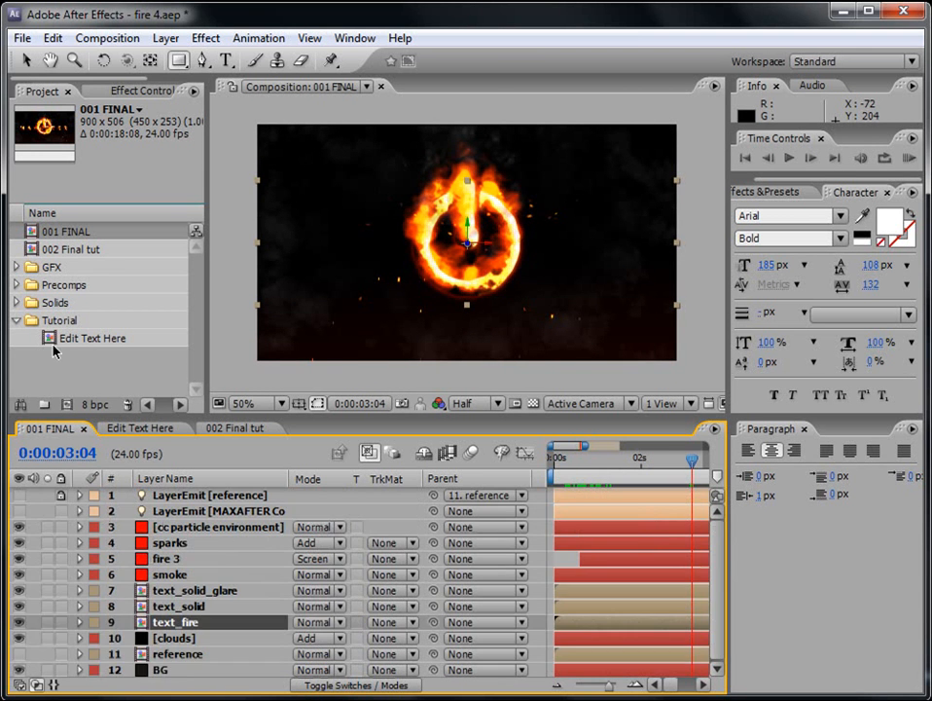
In the Edit text here precomp, hide the shape layer and show the lower MAXAFTER text layer in its place
click(19, 286)
click(74, 306)
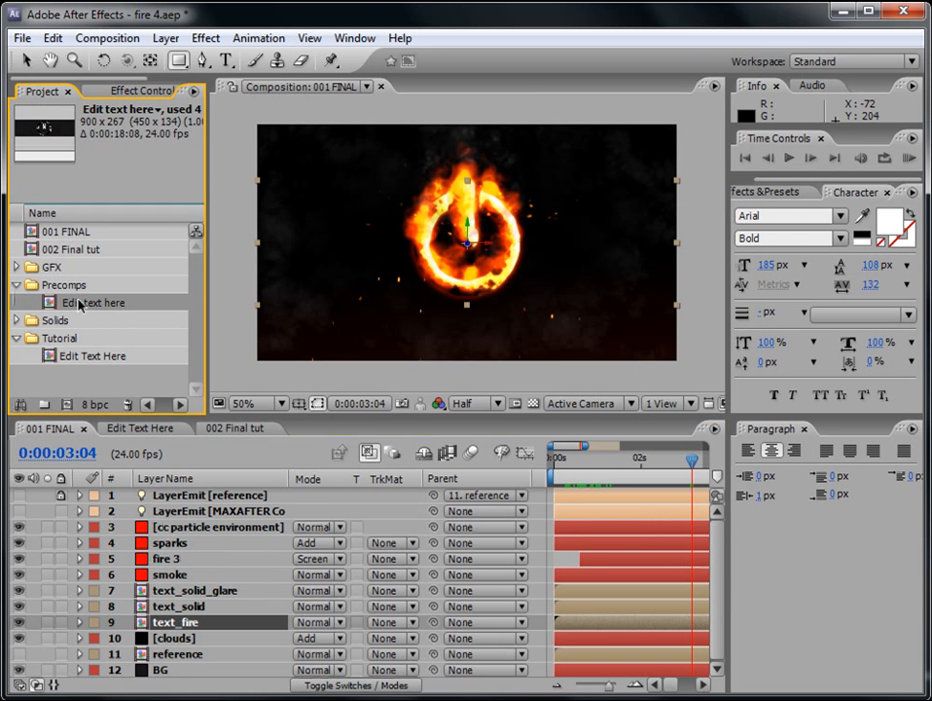
double_click(81, 304)
click(19, 495)
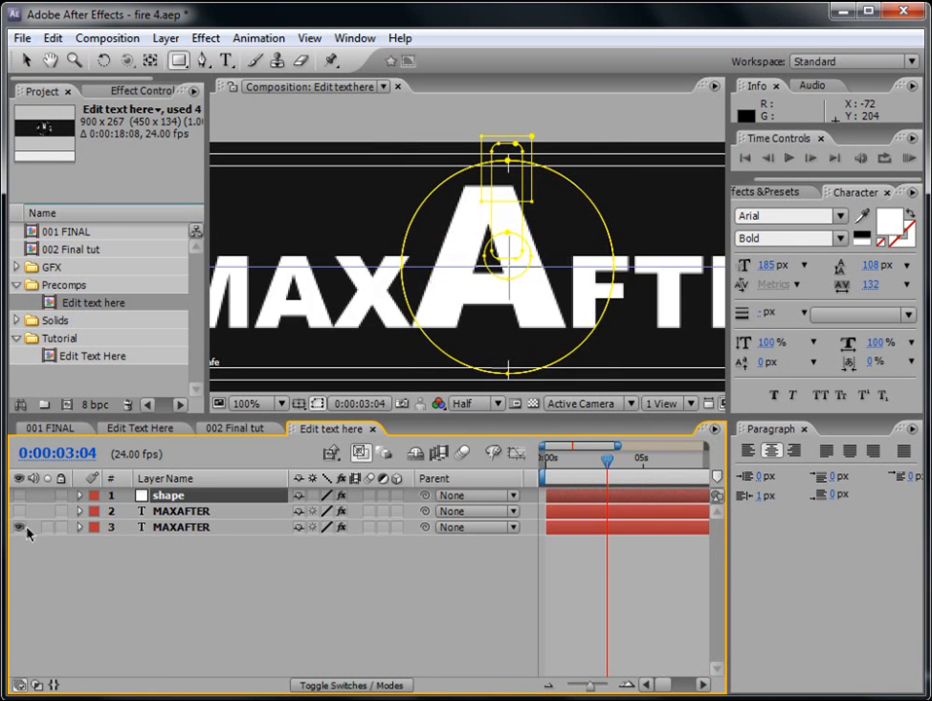
key(comma)
Return to the 001 FINAL composition and RAM preview the burning MAXAFTER text
click(74, 231)
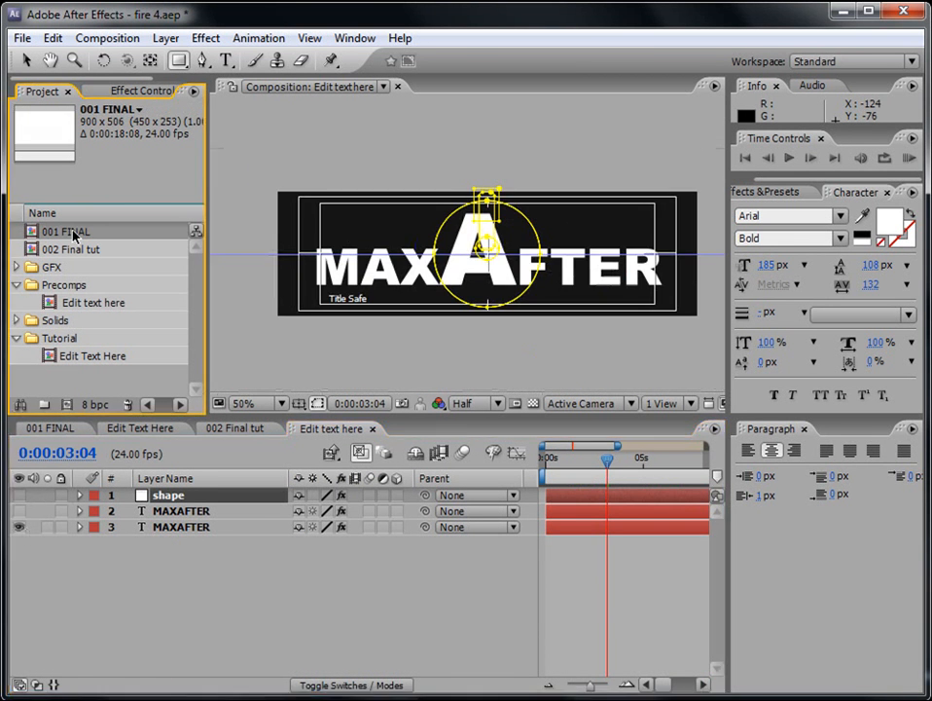
double_click(74, 232)
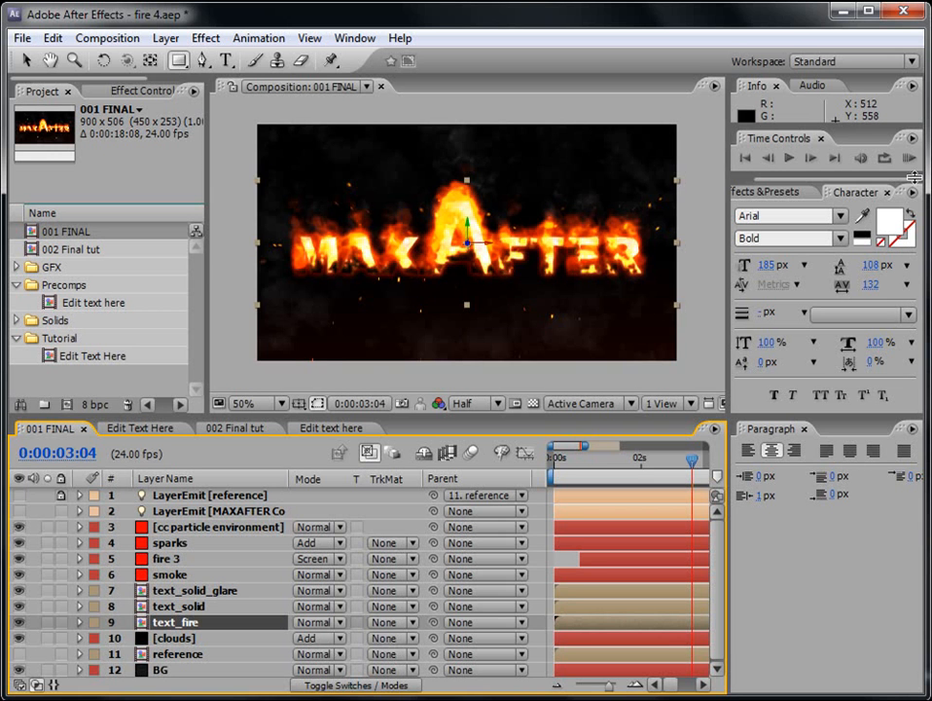
click(909, 158)
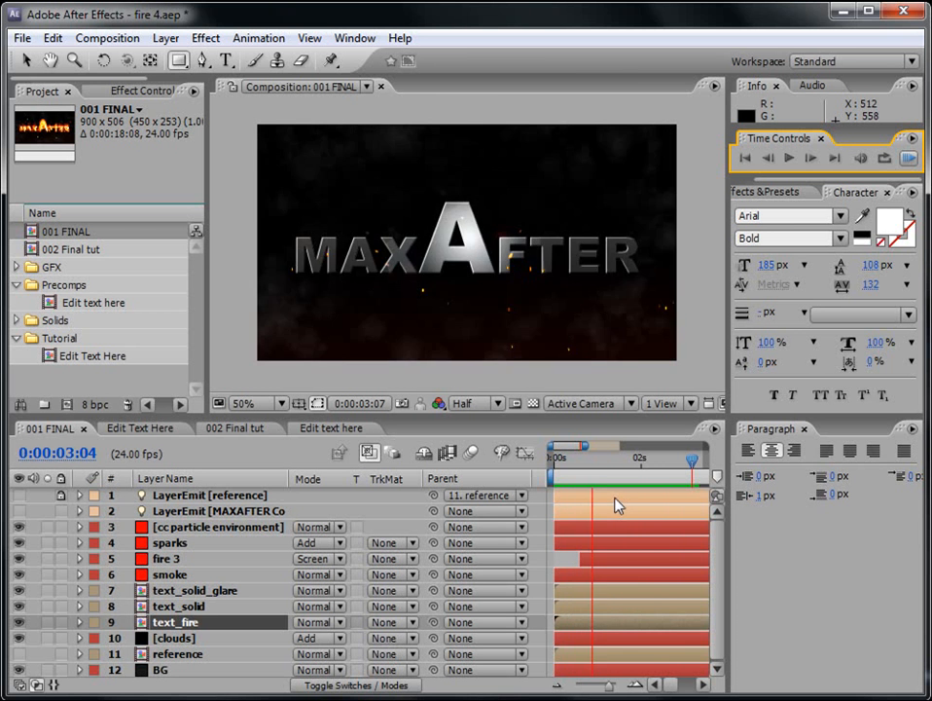
key(space)
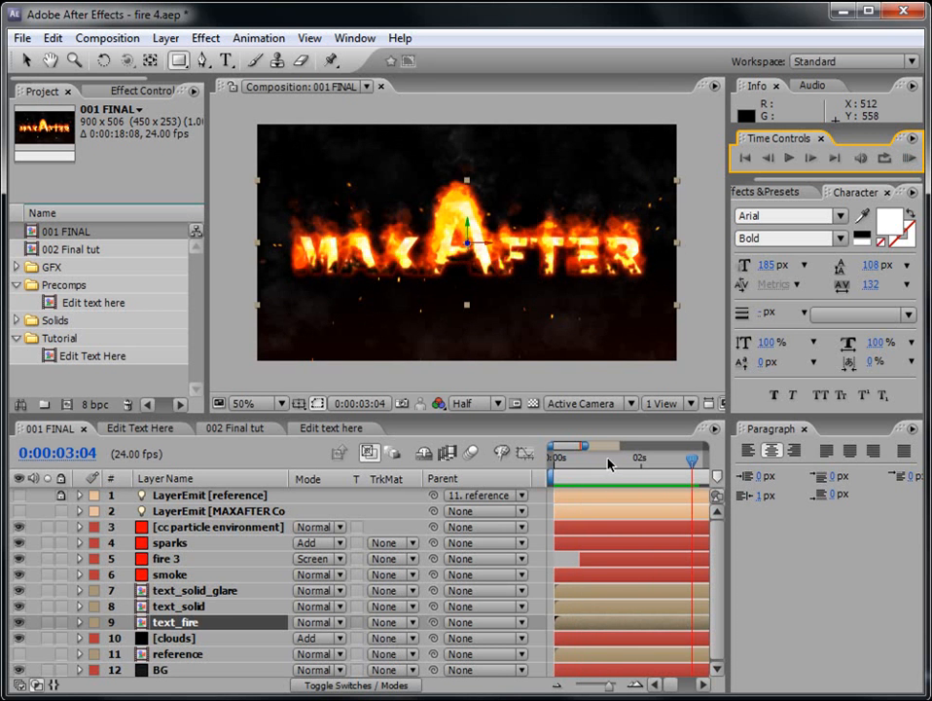
View 002 Final tut, then examine how the MAXAFTER text is revealed in Edit text here between 0:00:00:00 and 0:00:00:10
double_click(118, 248)
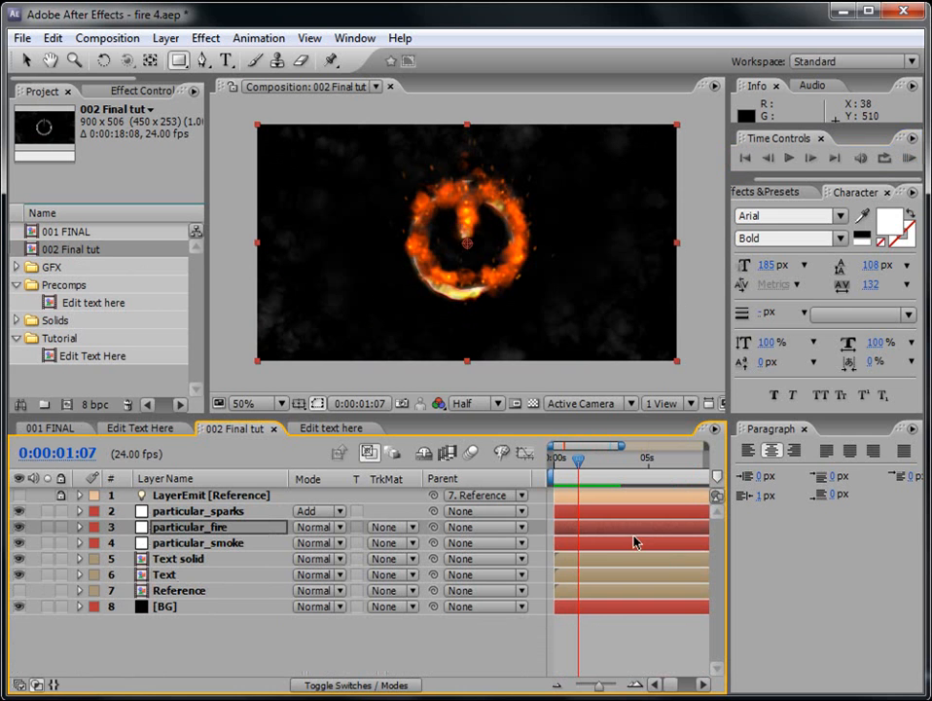
double_click(95, 304)
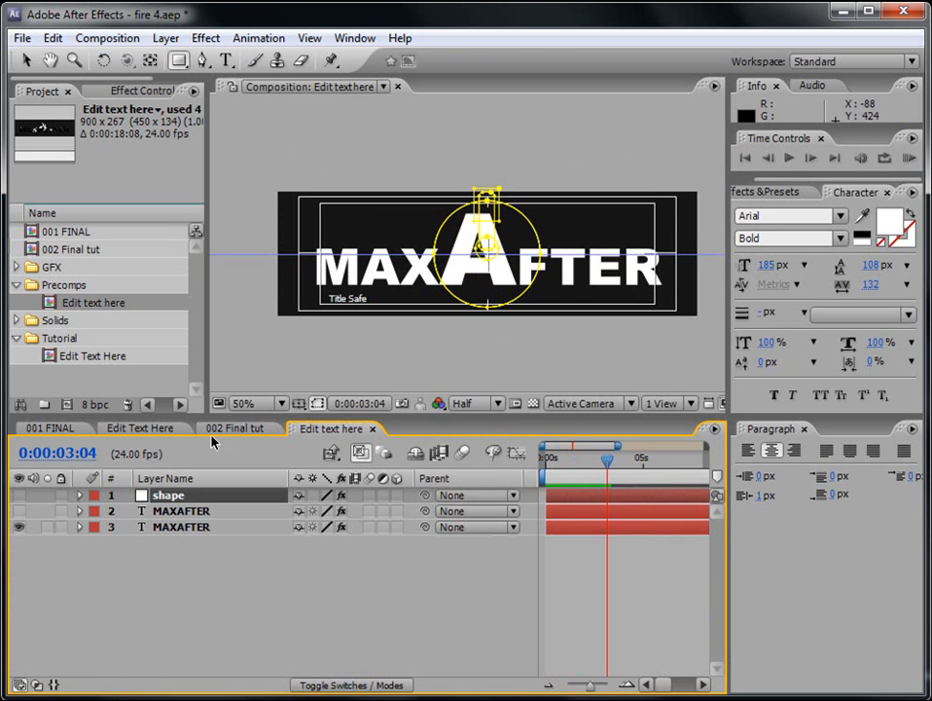
mouse_move(545, 458)
mouse_down()
mouse_move(558, 462)
mouse_move(543, 461)
mouse_up()
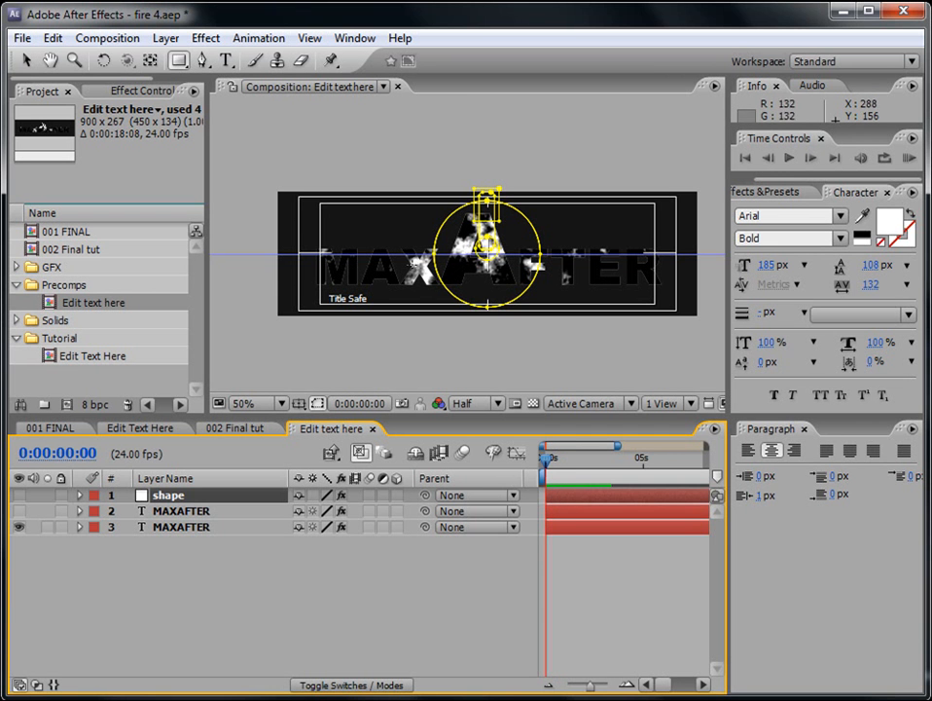
mouse_move(547, 457)
mouse_down()
mouse_move(598, 460)
mouse_move(546, 457)
mouse_move(555, 452)
mouse_up()
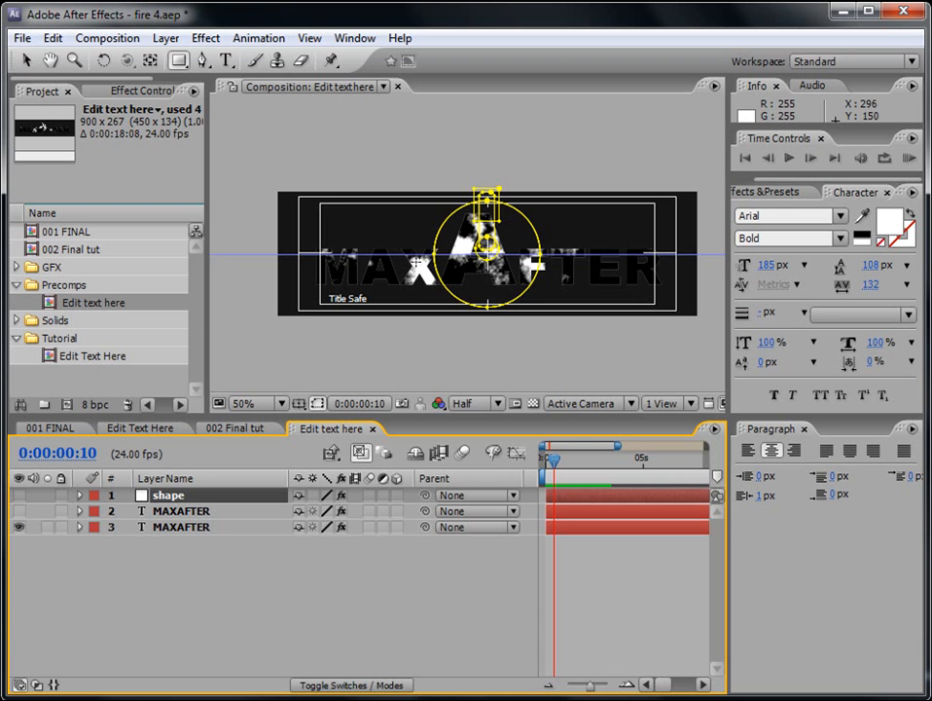
mouse_move(552, 458)
mouse_down()
mouse_move(598, 461)
mouse_move(552, 458)
mouse_up()
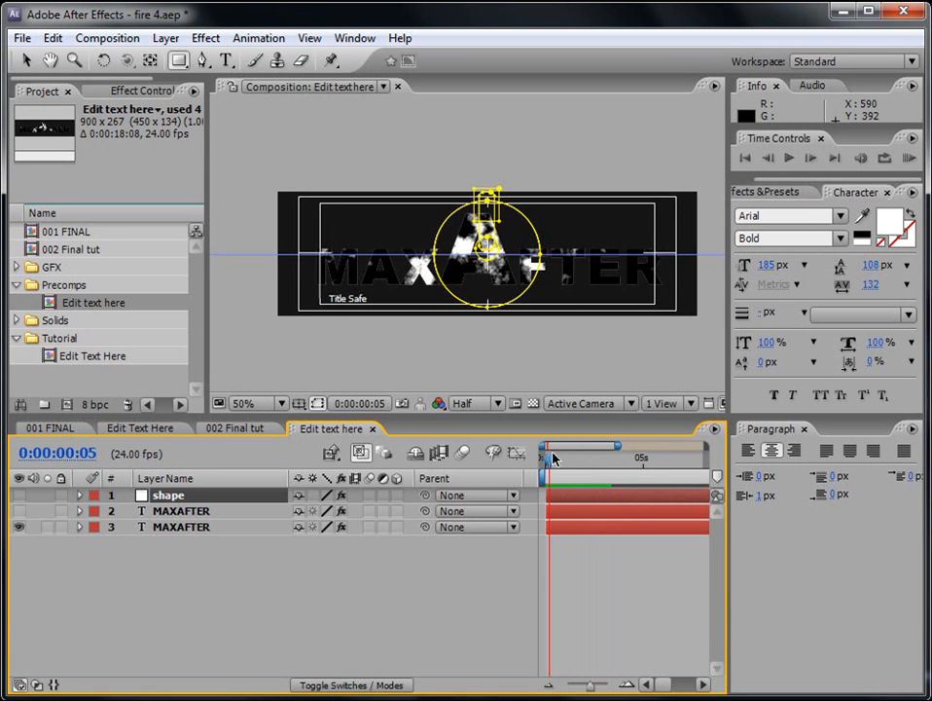
Return to the 001 FINAL composition and move the current time to 0:00:02:11 to inspect the burning text and its layers
double_click(75, 235)
drag(556, 459, 661, 461)
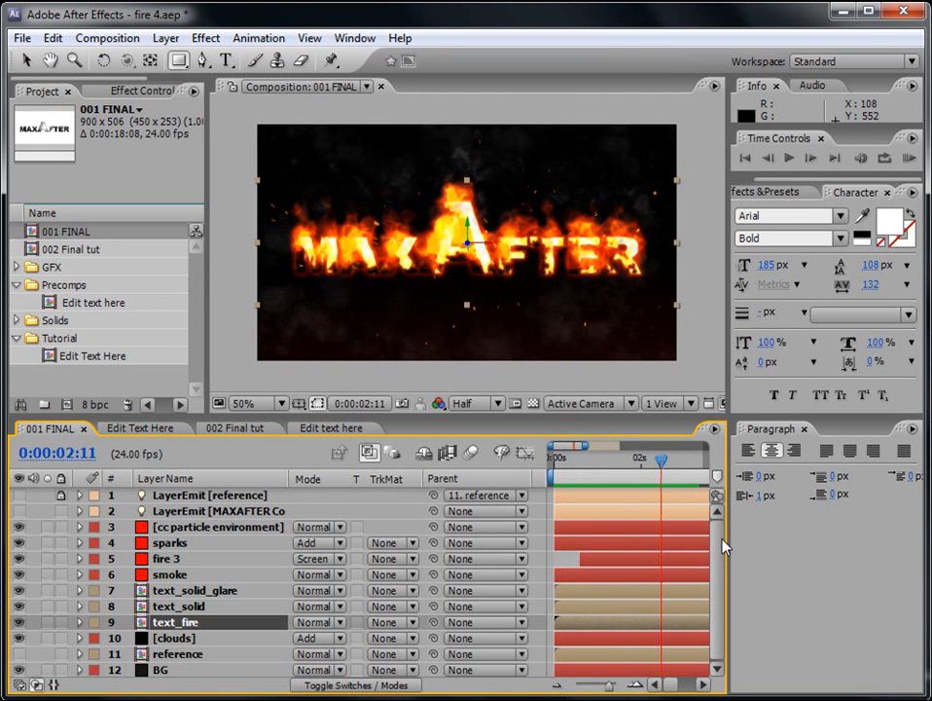
scroll(723, 554, down, 1)
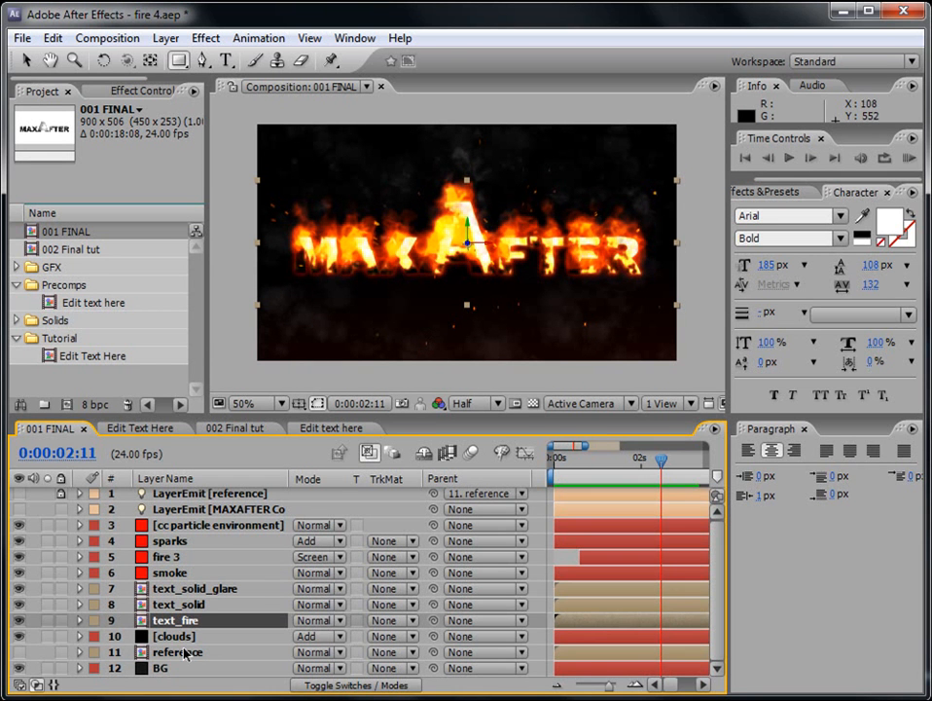